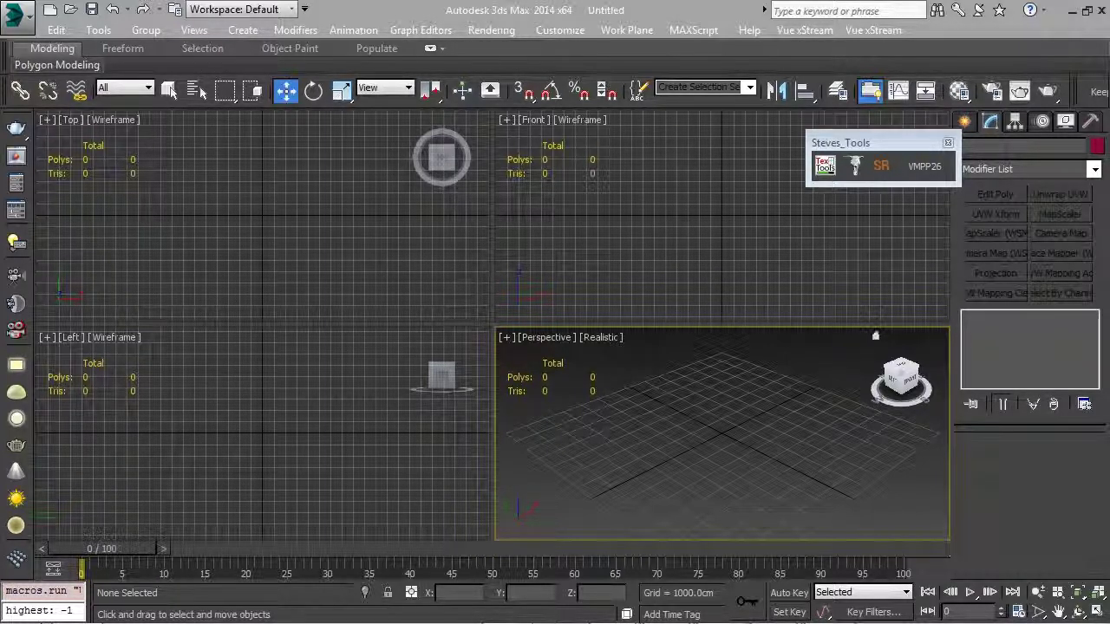
Switch to the browser and look through the UVLayout Plugins forum for 3ds Max interface scripts, then return to 3ds Max
{"action": "left_click", "coordinate": [272, 495]}
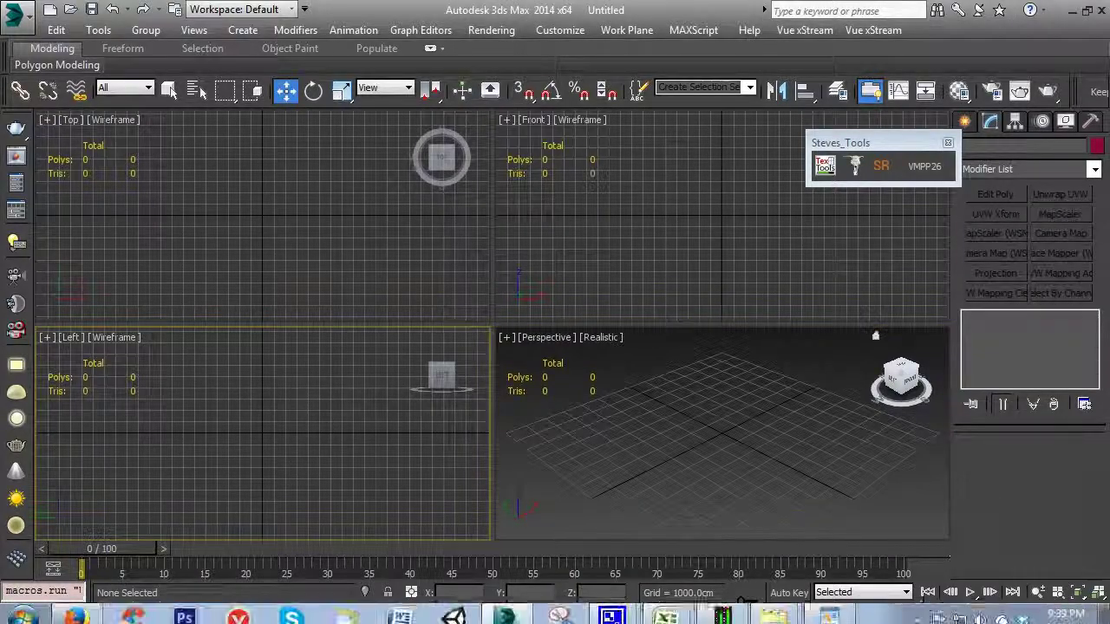
{"action": "left_click", "coordinate": [74, 616]}
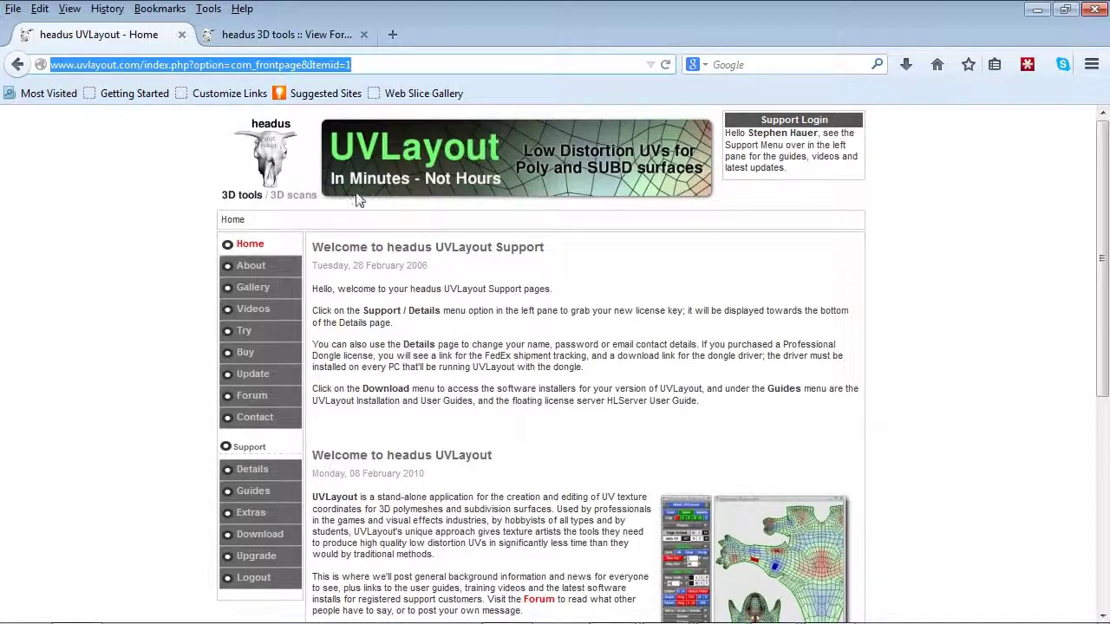
{"action": "left_click", "coordinate": [277, 34]}
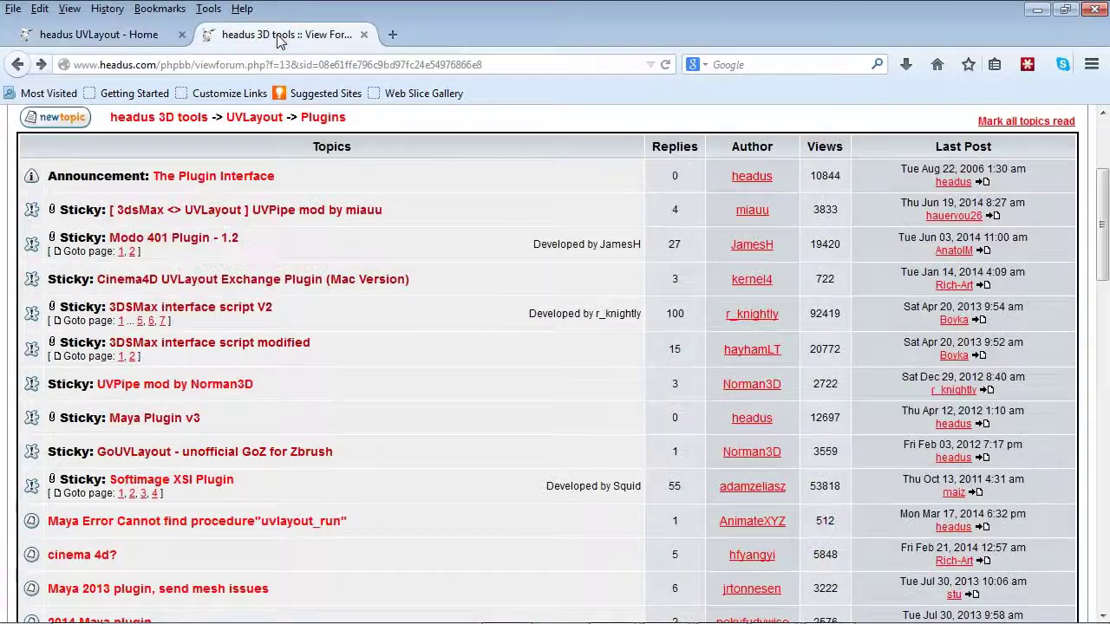
{"action": "scroll", "coordinate": [389, 225], "scroll_direction": "up", "scroll_amount": 4}
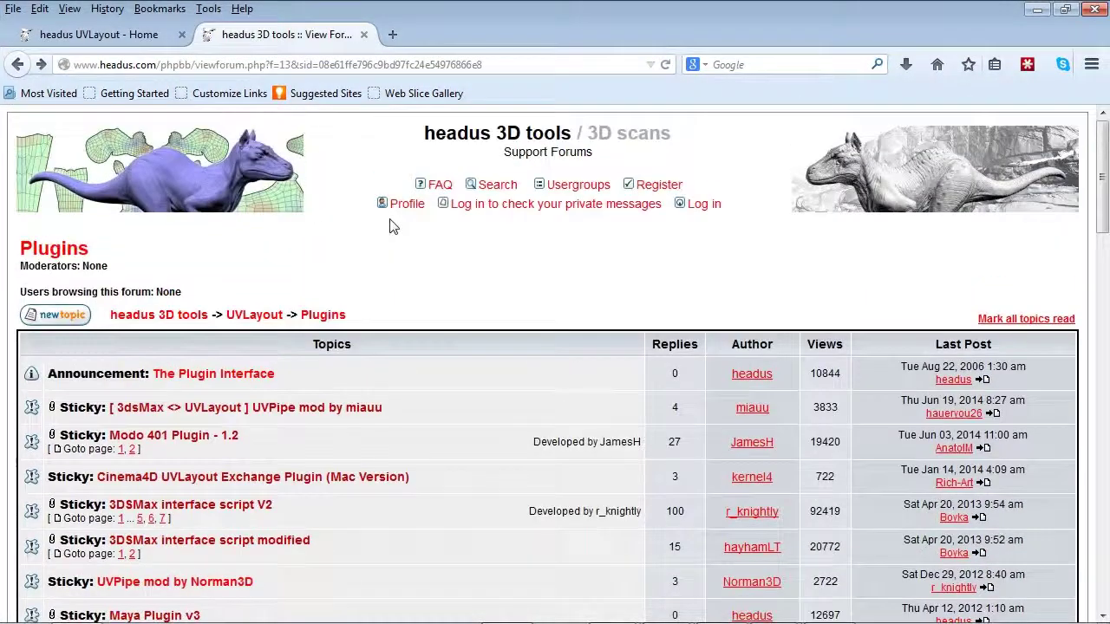
{"action": "scroll", "coordinate": [389, 226], "scroll_direction": "down", "scroll_amount": 4}
{"action": "scroll", "coordinate": [389, 225], "scroll_direction": "down", "scroll_amount": 3}
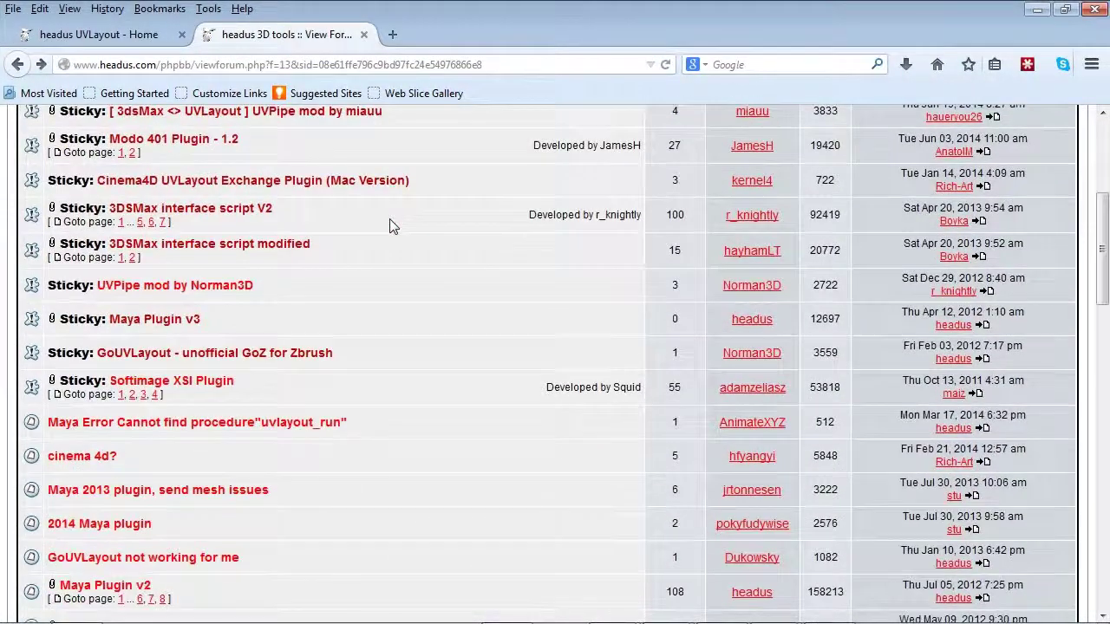
{"action": "scroll", "coordinate": [389, 226], "scroll_direction": "up", "scroll_amount": 5}
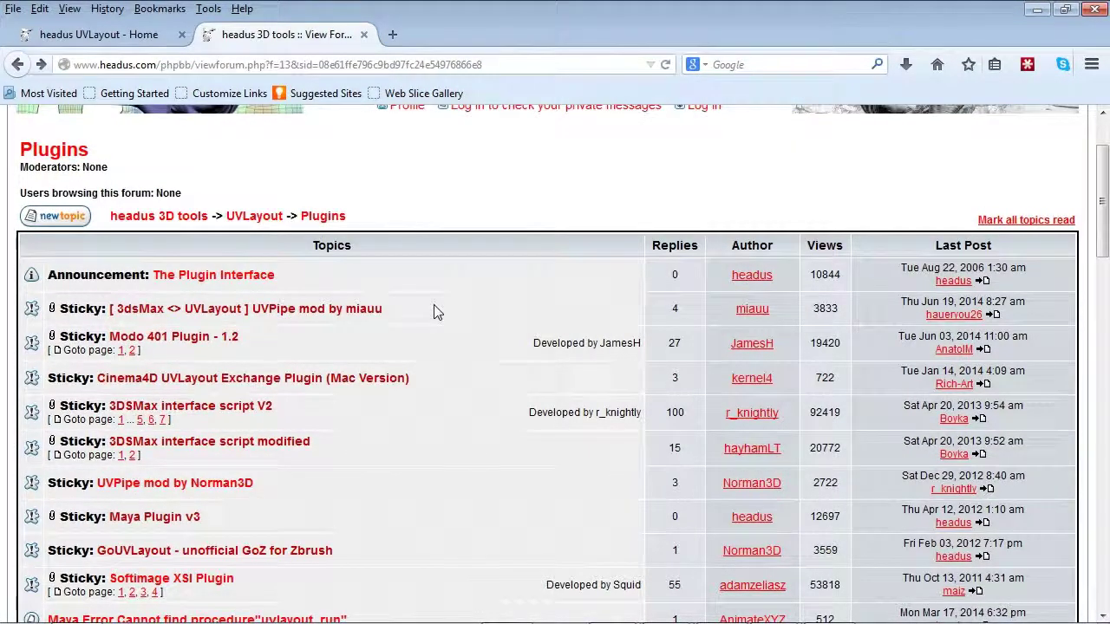
{"action": "scroll", "coordinate": [434, 312], "scroll_direction": "down", "scroll_amount": 2}
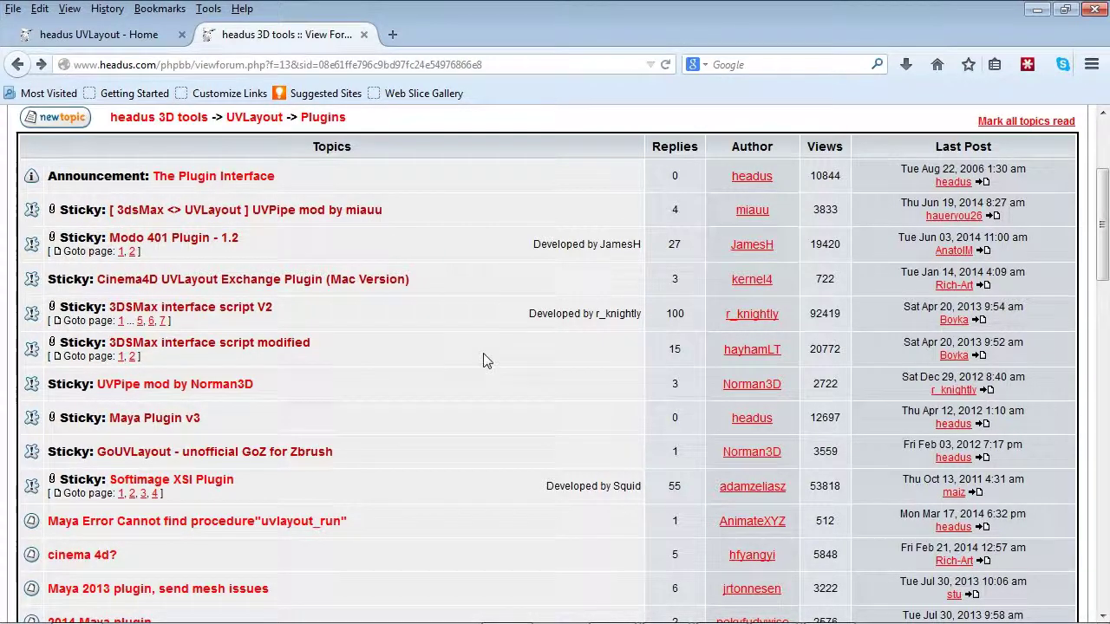
{"action": "left_click", "coordinate": [1037, 10]}
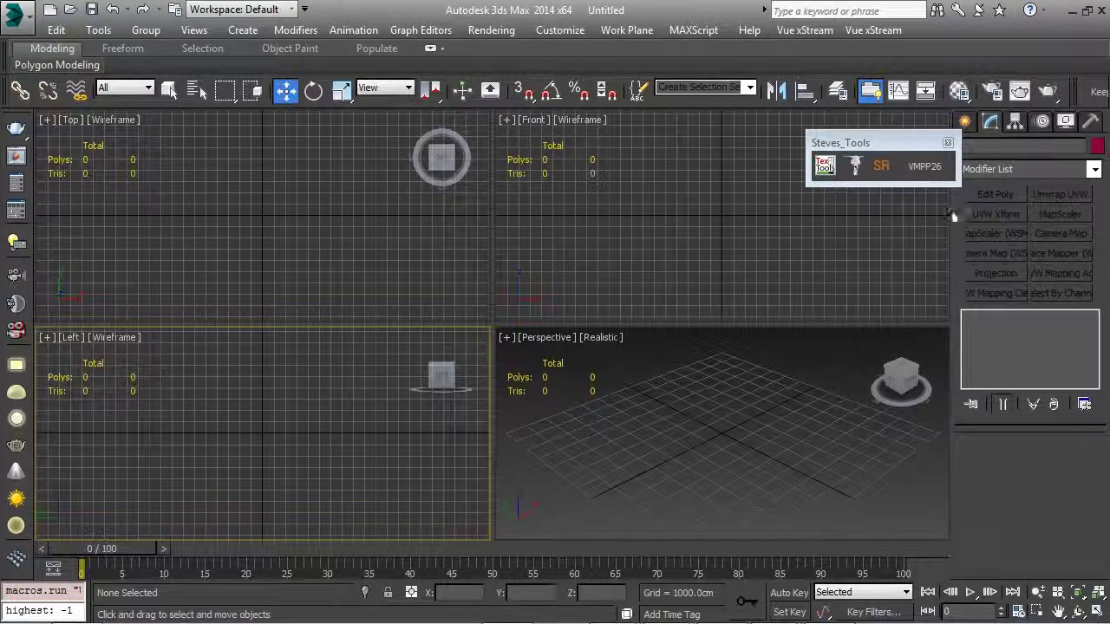
Create a box at the far side of the grid in a maximized Perspective view
{"action": "left_click", "coordinate": [965, 121]}
{"action": "left_click", "coordinate": [994, 232]}
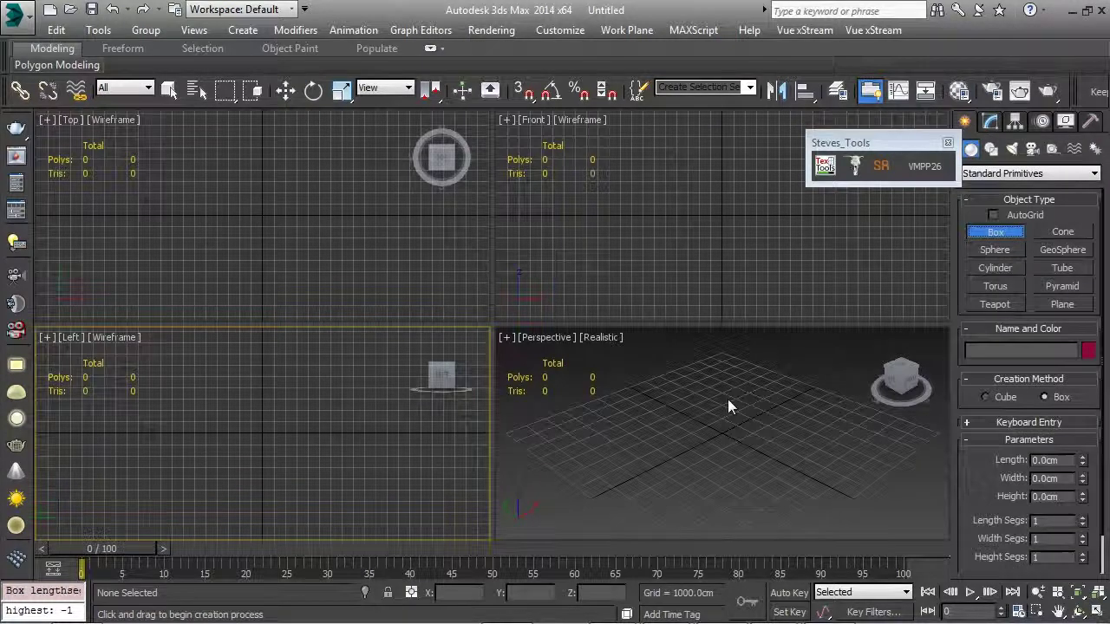
{"action": "left_click", "coordinate": [665, 388]}
{"action": "key", "text": "alt+w"}
{"action": "left_click_drag", "start_coordinate": [279, 272], "coordinate": [263, 366]}
{"action": "left_click", "coordinate": [250, 210]}
{"action": "right_click", "coordinate": [456, 257]}
Create a sphere on the grid opposite the box
{"action": "left_click", "coordinate": [996, 250]}
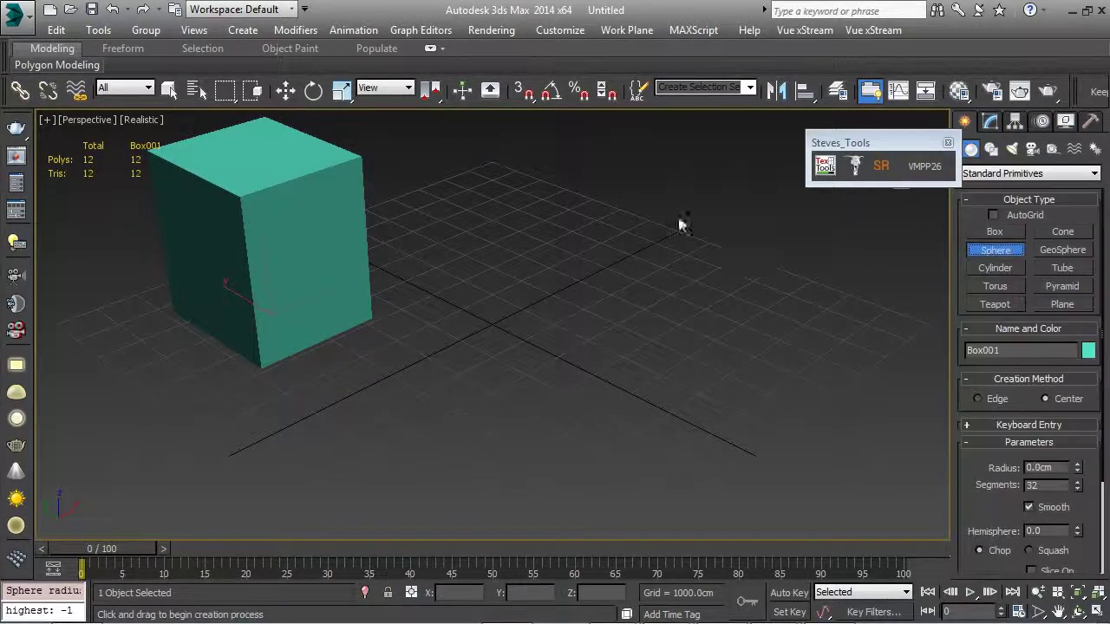
{"action": "left_click_drag", "start_coordinate": [676, 221], "coordinate": [721, 269]}
{"action": "scroll", "coordinate": [706, 312], "scroll_direction": "down", "scroll_amount": 3}
{"action": "middle_click_drag", "start_coordinate": [696, 334], "coordinate": [662, 289]}
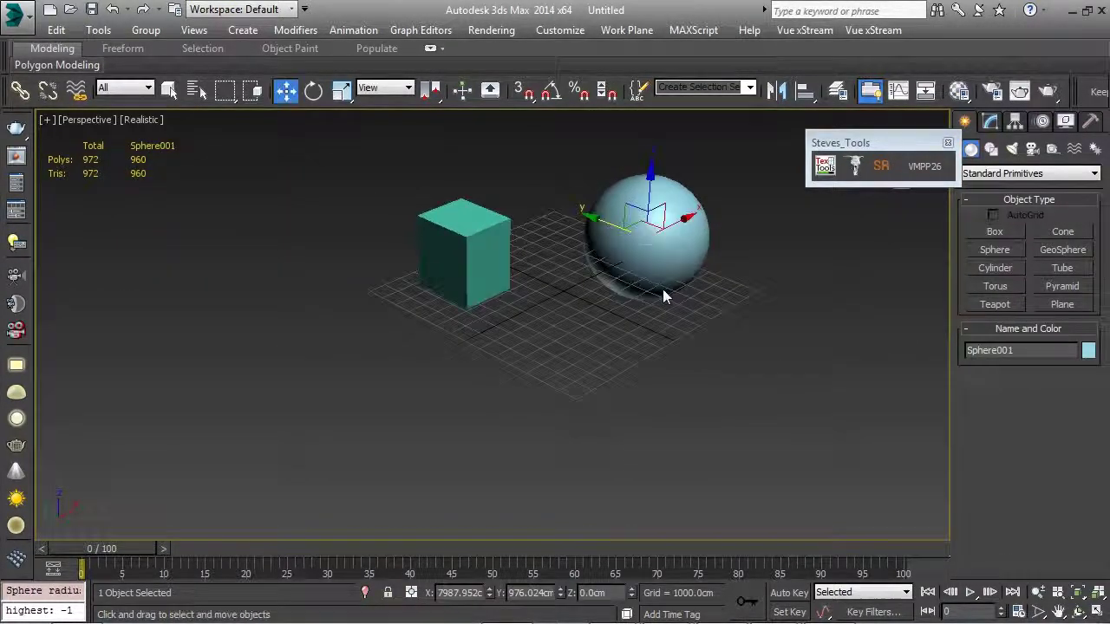
Create a cylinder in front of the box, taller than the box
{"action": "left_click", "coordinate": [996, 267]}
{"action": "left_click_drag", "start_coordinate": [484, 350], "coordinate": [516, 375]}
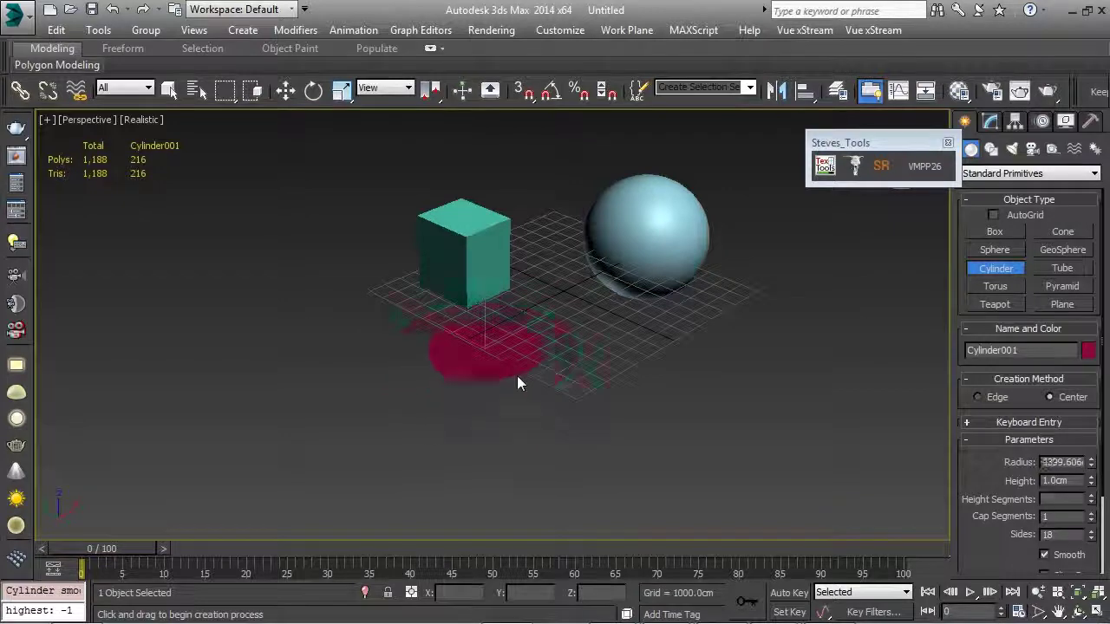
{"action": "left_click", "coordinate": [512, 239]}
Create a torus in front of the sphere, with radii of about 2660 cm and 1340 cm
{"action": "left_click", "coordinate": [1011, 289]}
{"action": "left_click_drag", "start_coordinate": [676, 333], "coordinate": [722, 388]}
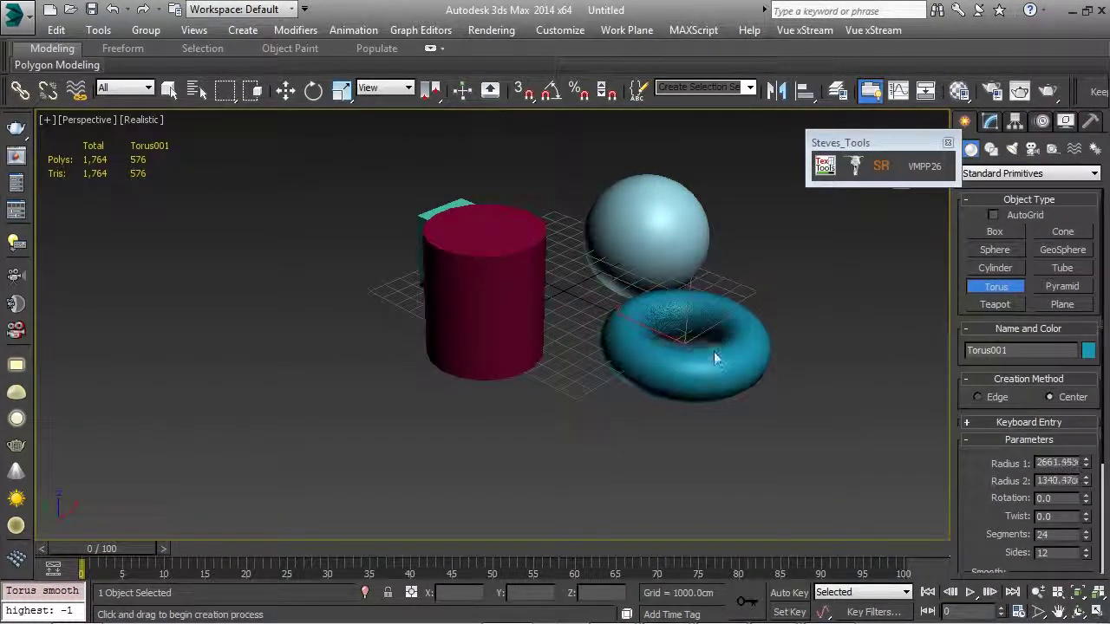
{"action": "left_click", "coordinate": [716, 357]}
Move the sphere along the X axis closer to the other objects
{"action": "key", "text": "w"}
{"action": "middle_click_drag", "start_coordinate": [793, 307], "coordinate": [693, 283], "text": "alt"}
{"action": "left_click", "coordinate": [650, 312]}
{"action": "left_click_drag", "start_coordinate": [709, 316], "coordinate": [636, 304]}
{"action": "middle_click_drag", "start_coordinate": [636, 305], "coordinate": [780, 260]}
Apply the TexTools checker pattern to all four objects and close TexTools
{"action": "left_click", "coordinate": [825, 165]}
{"action": "left_click_drag", "start_coordinate": [17, 8], "coordinate": [183, 114]}
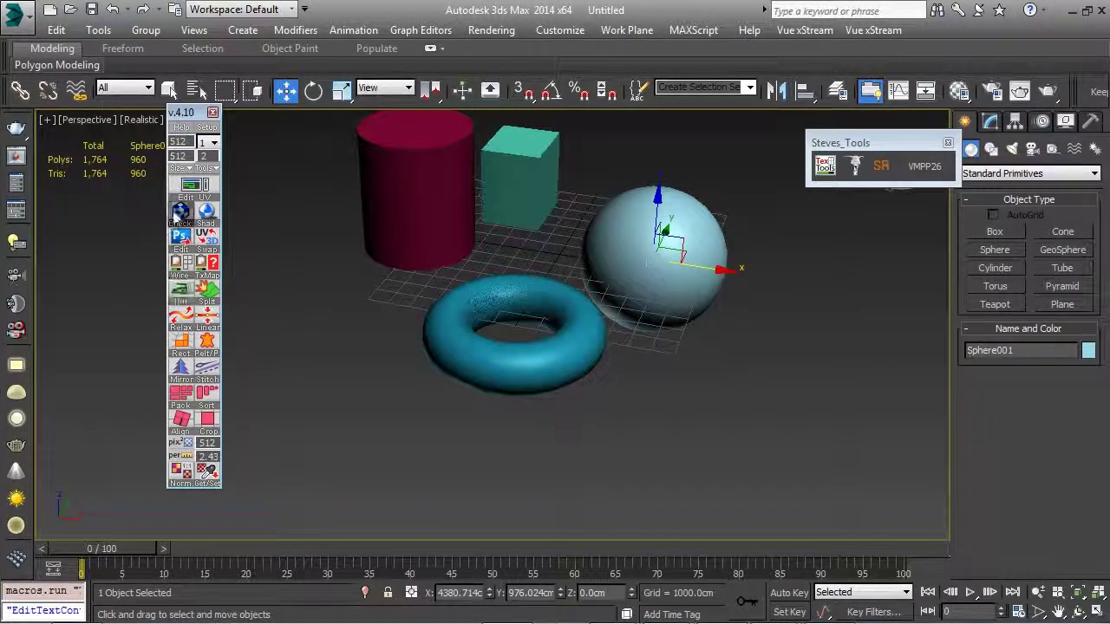
{"action": "middle_click_drag", "start_coordinate": [452, 223], "coordinate": [472, 285]}
{"action": "left_click_drag", "start_coordinate": [754, 182], "coordinate": [333, 412]}
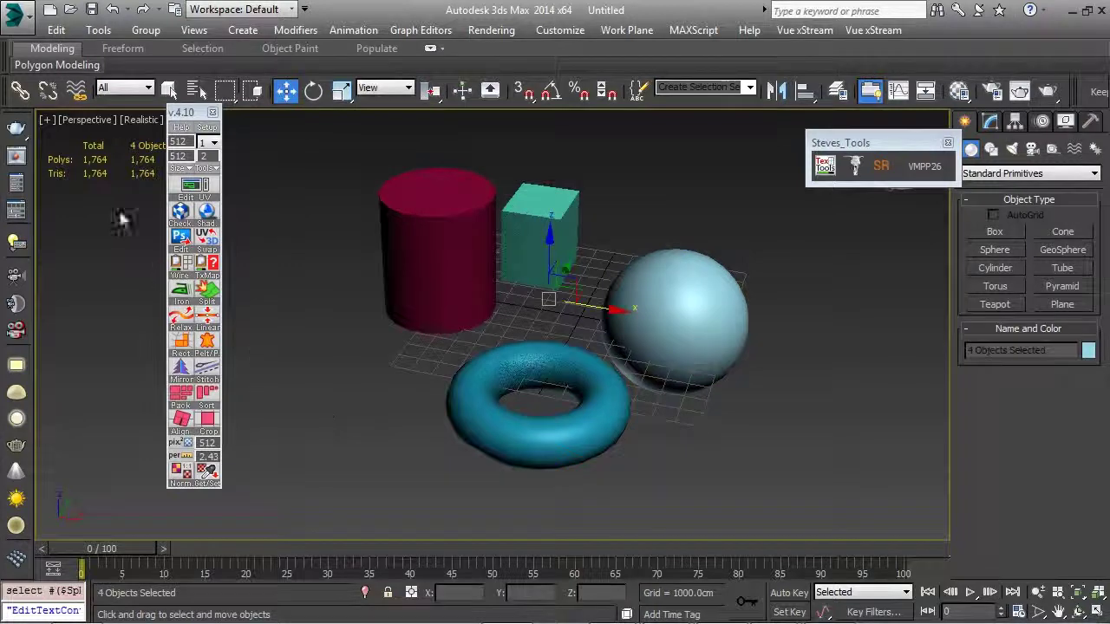
{"action": "left_click", "coordinate": [179, 210]}
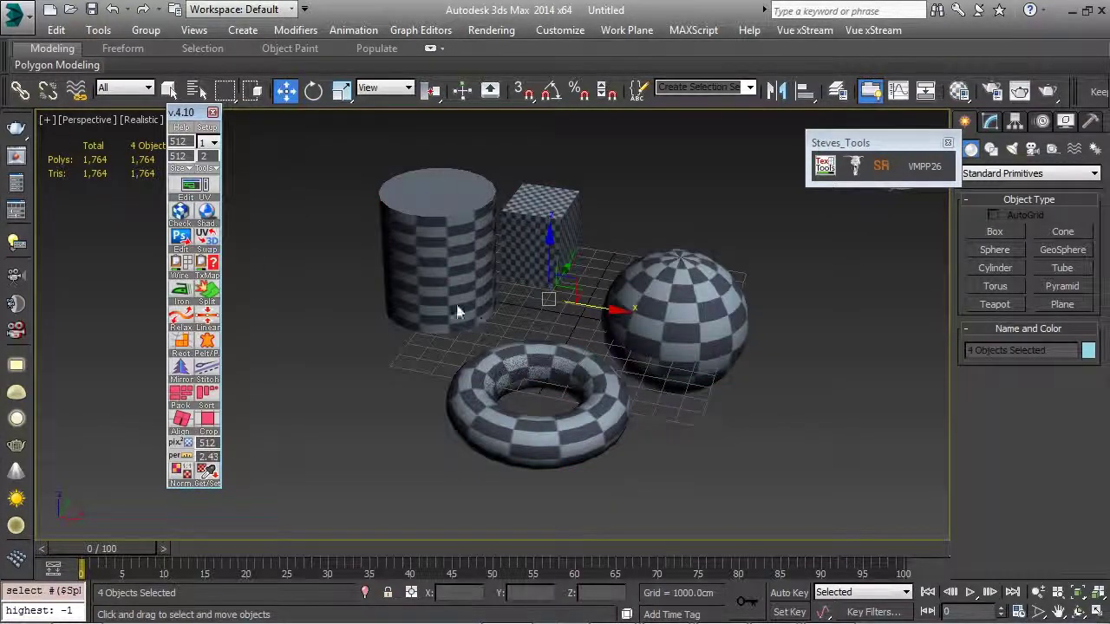
{"action": "left_click", "coordinate": [212, 114]}
Open the UVPipe tool and place its window just beneath the Steves_Tools toolbar
{"action": "middle_click_drag", "start_coordinate": [620, 293], "coordinate": [462, 248], "text": "alt"}
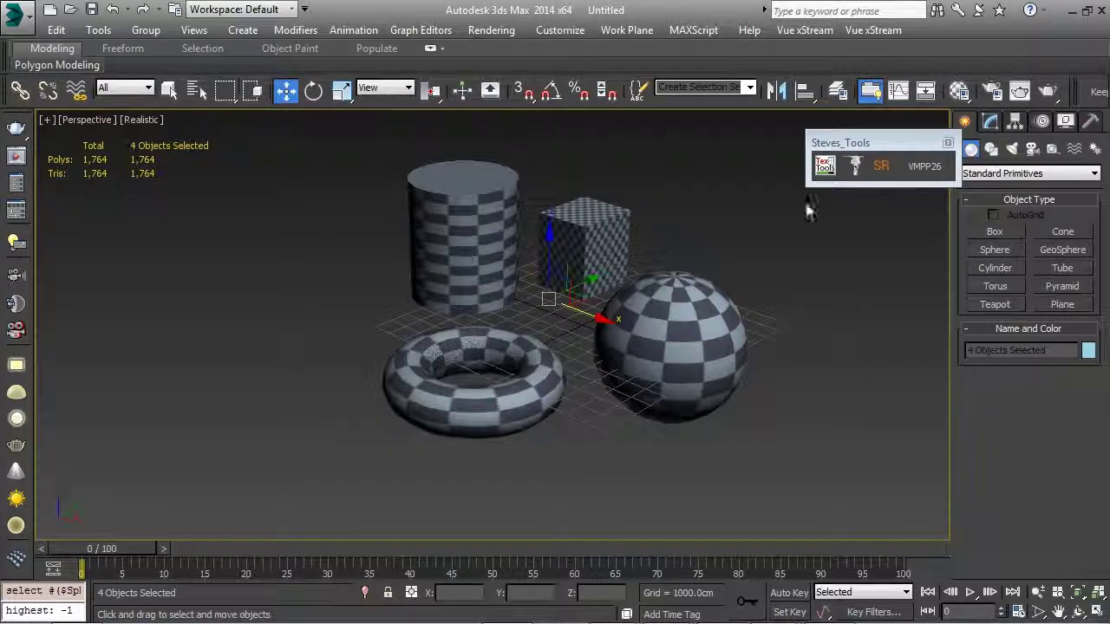
{"action": "left_click", "coordinate": [856, 167]}
{"action": "left_click_drag", "start_coordinate": [527, 247], "coordinate": [828, 208]}
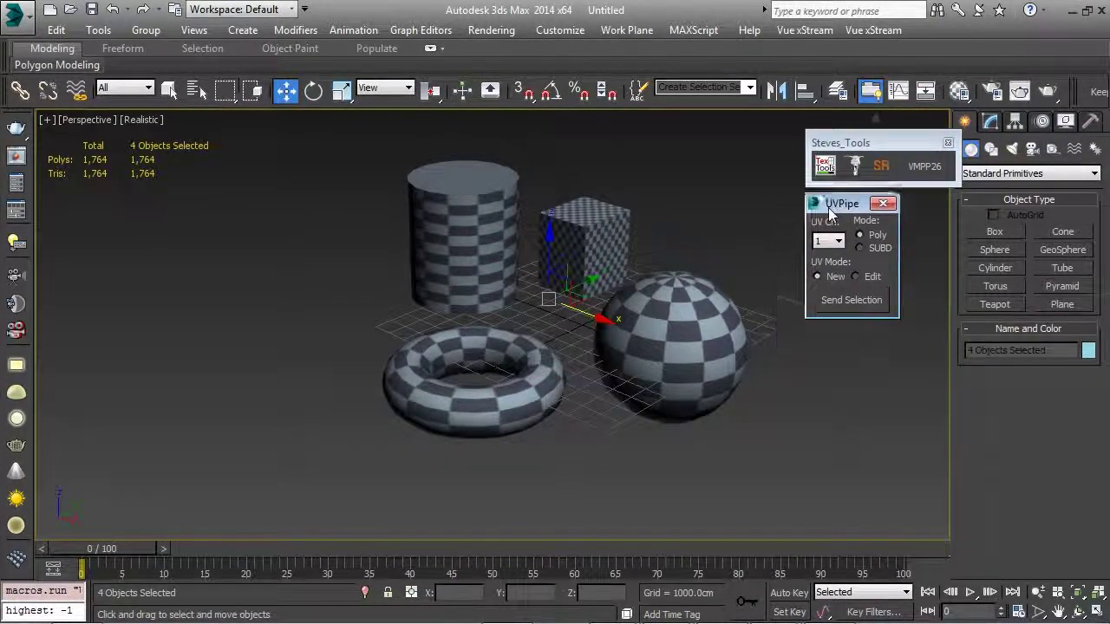
Convert all four selected objects to Editable Poly
{"action": "middle_click_drag", "start_coordinate": [742, 263], "coordinate": [623, 275]}
{"action": "middle_click_drag", "start_coordinate": [512, 309], "coordinate": [568, 293]}
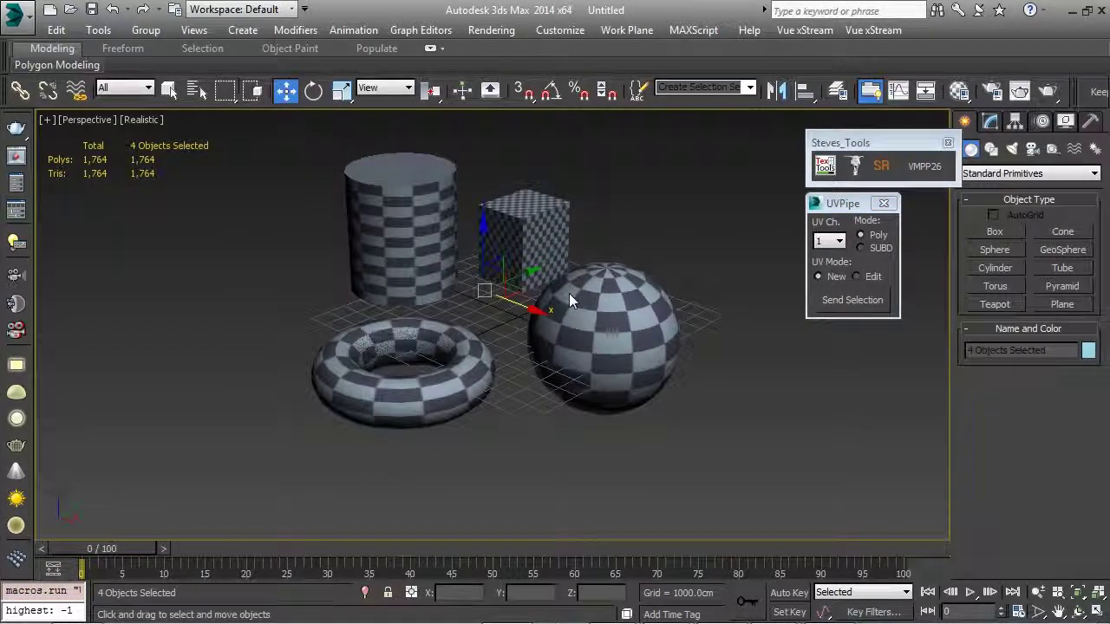
{"action": "middle_click_drag", "start_coordinate": [485, 299], "coordinate": [455, 292]}
{"action": "right_click", "coordinate": [377, 234]}
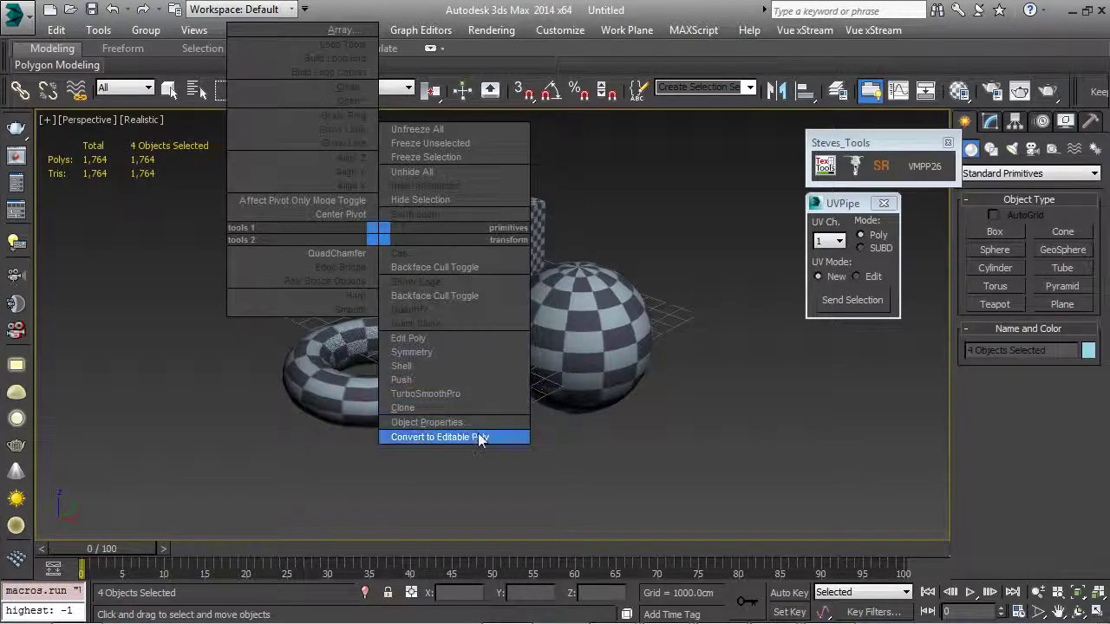
{"action": "left_click", "coordinate": [479, 438]}
Send the four objects to UVLayout with UV channel 1, Poly mode and New UVs, and enlarge its viewing window
{"action": "left_click", "coordinate": [829, 242]}
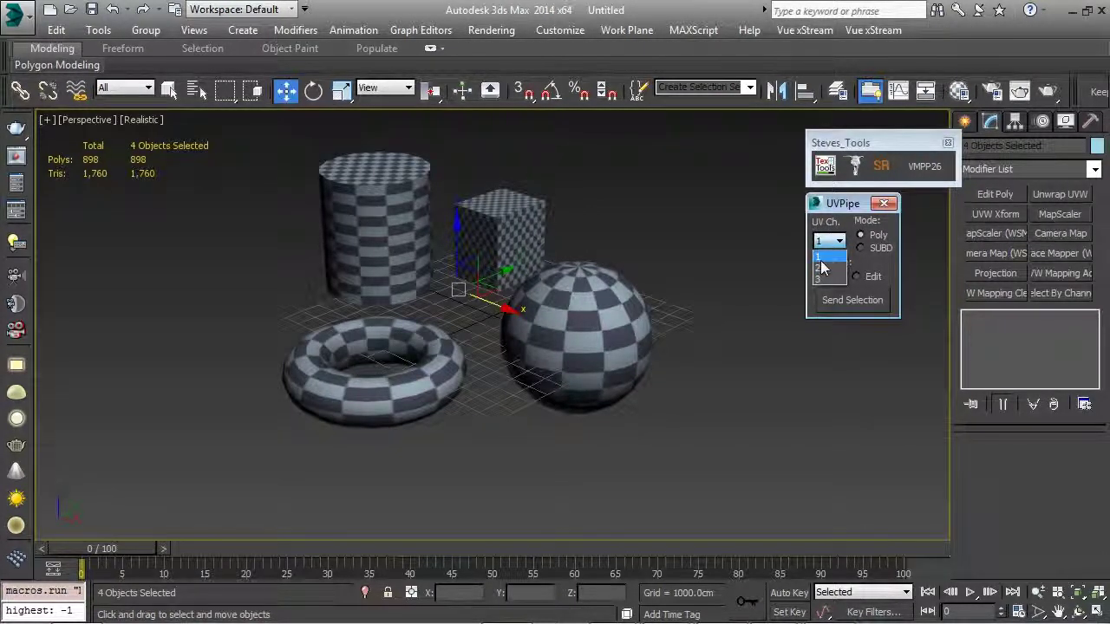
{"action": "left_click", "coordinate": [852, 209]}
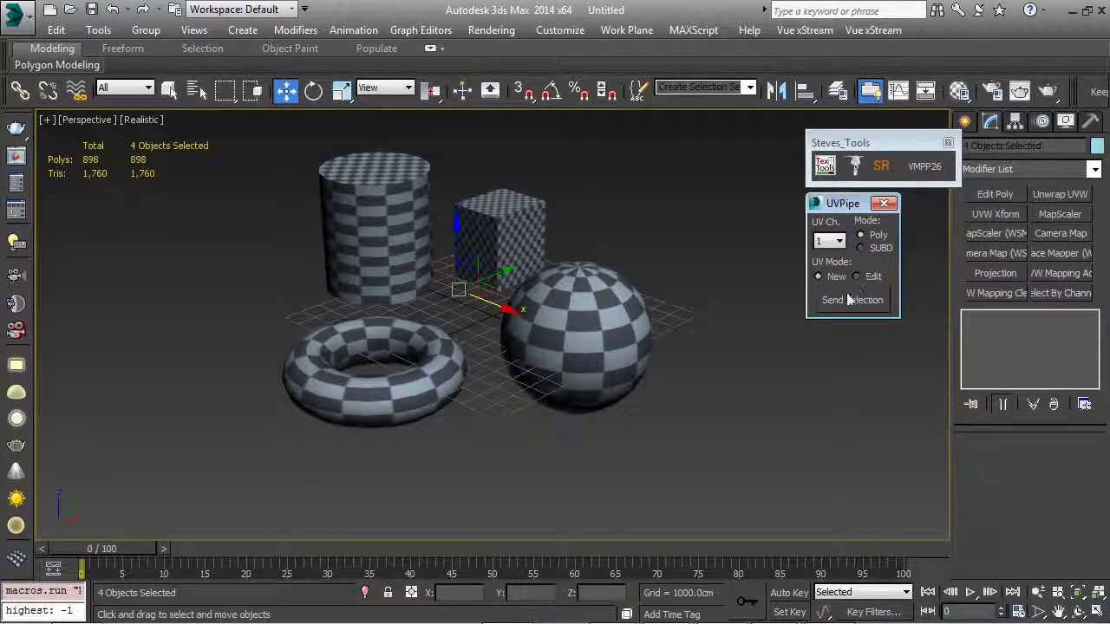
{"action": "left_click", "coordinate": [846, 300]}
{"action": "left_click", "coordinate": [852, 300]}
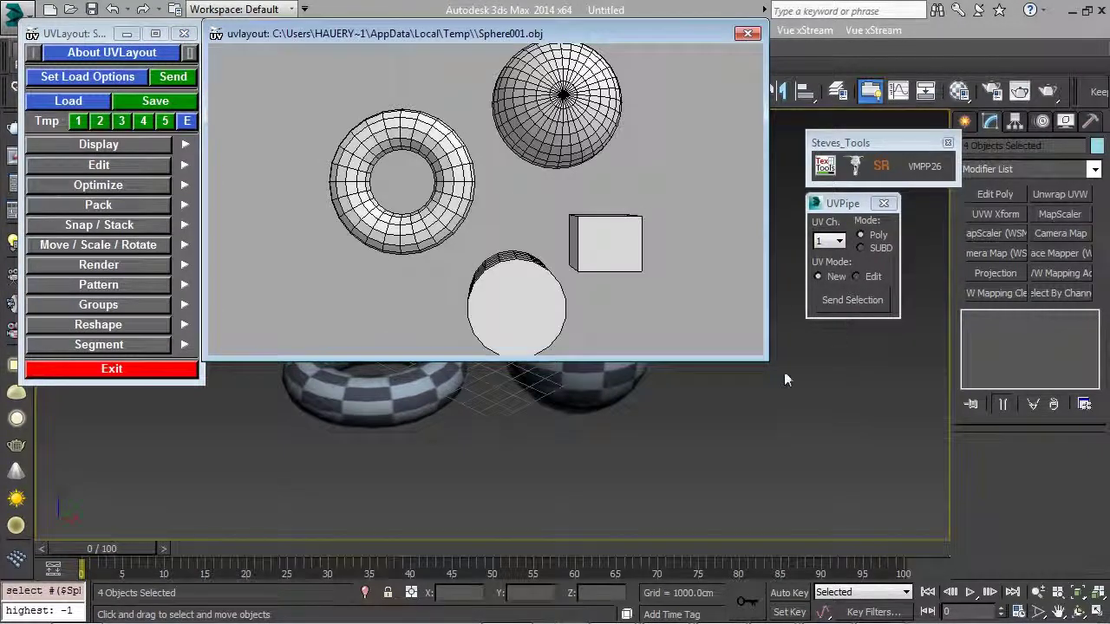
{"action": "left_click_drag", "start_coordinate": [761, 357], "coordinate": [1024, 579]}
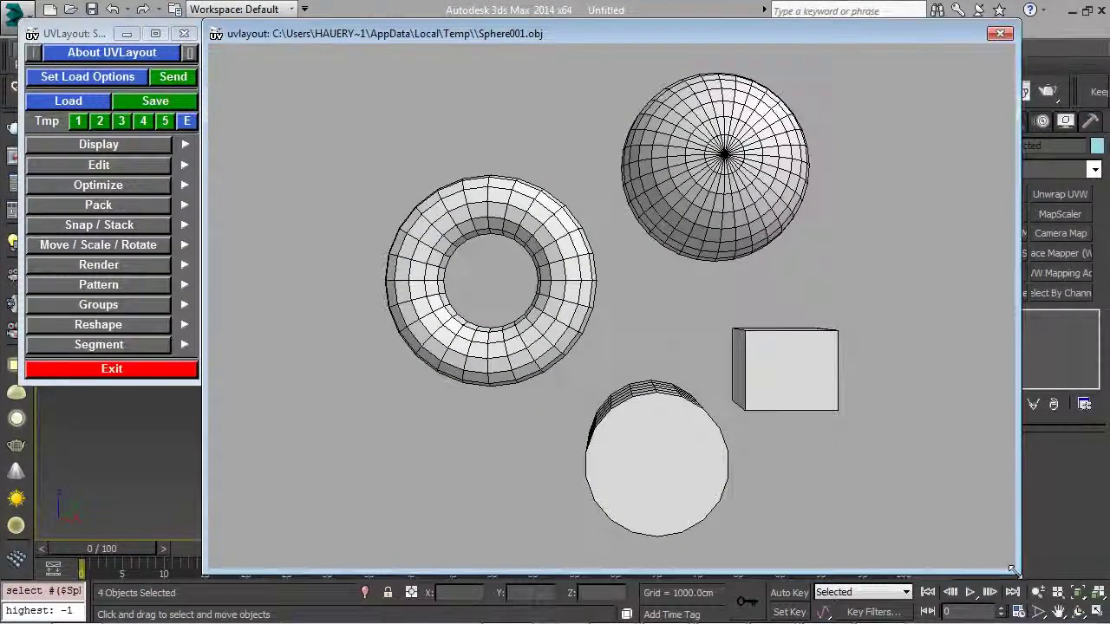
Examine the four imported meshes in UVLayout from several sides, ending close to the cylinder
{"action": "left_click_drag", "start_coordinate": [614, 275], "coordinate": [780, 288]}
{"action": "right_click_drag", "start_coordinate": [787, 289], "coordinate": [859, 286]}
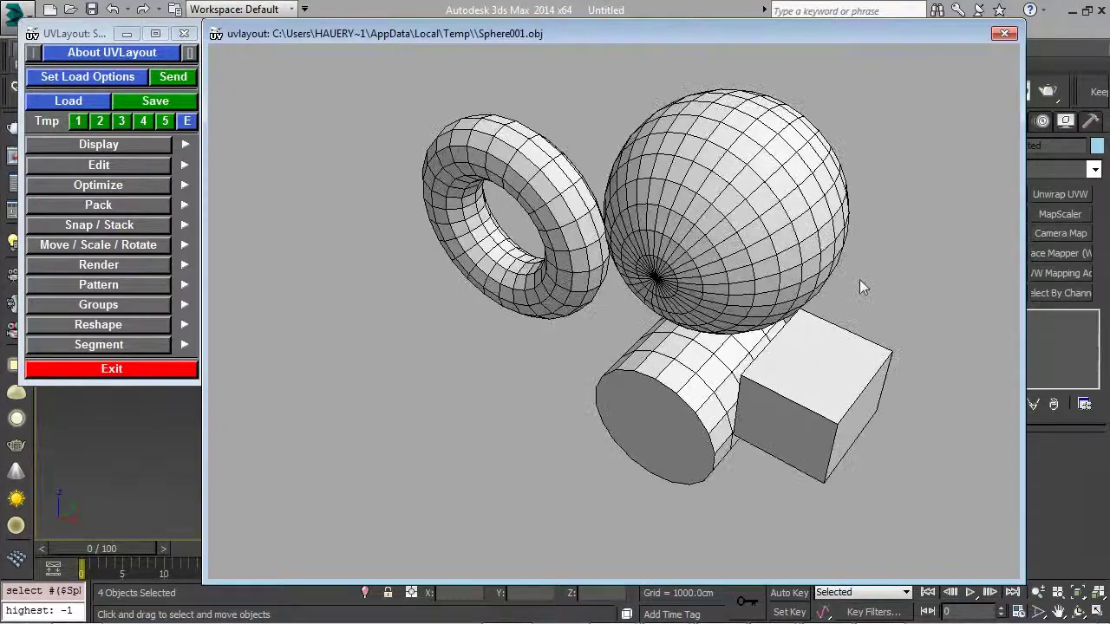
{"action": "left_click_drag", "start_coordinate": [656, 241], "coordinate": [716, 317]}
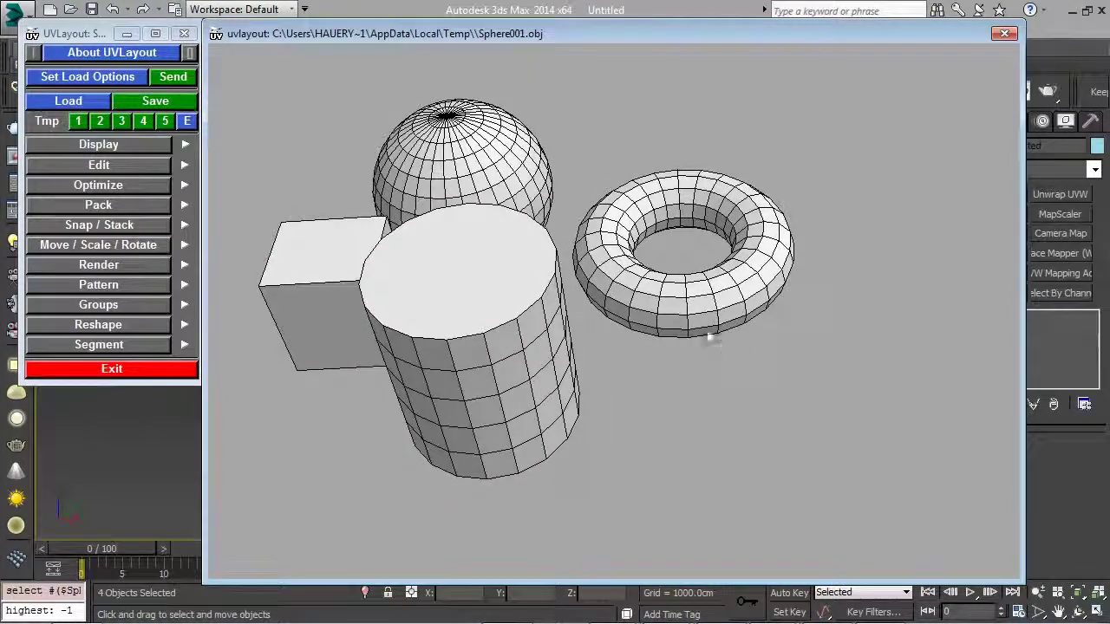
{"action": "middle_click_drag", "start_coordinate": [649, 295], "coordinate": [834, 284]}
{"action": "middle_click_drag", "start_coordinate": [517, 357], "coordinate": [688, 512]}
{"action": "middle_click_drag", "start_coordinate": [515, 276], "coordinate": [539, 210]}
{"action": "left_click_drag", "start_coordinate": [782, 419], "coordinate": [726, 337]}
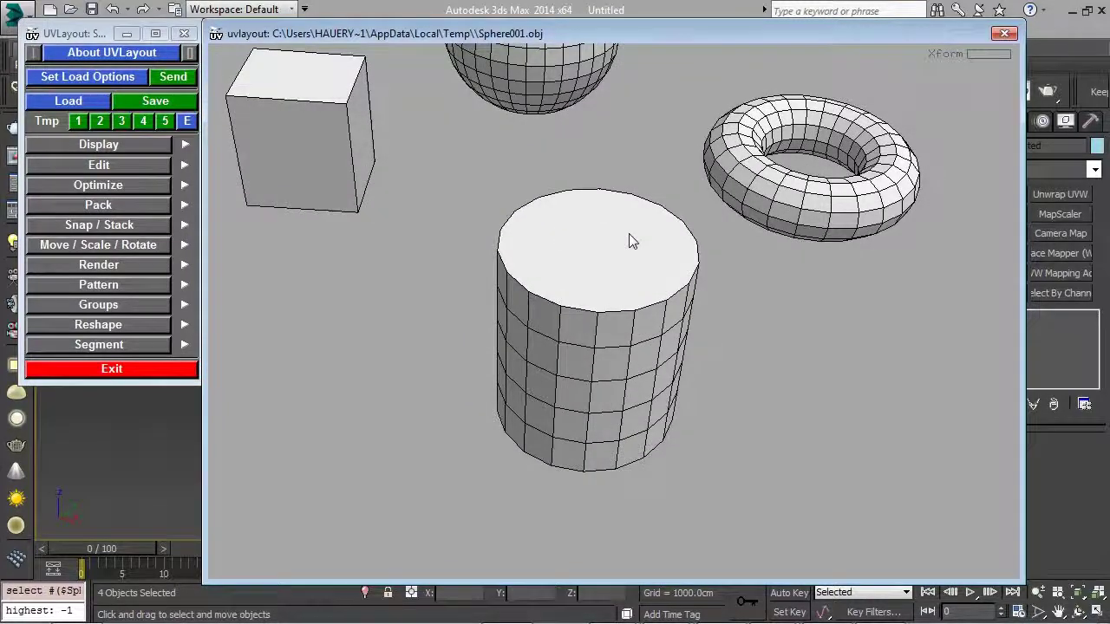
Mark the cylinder's top cap, detach it from the side wall and drop it into the UV view
{"action": "key", "text": "g"}
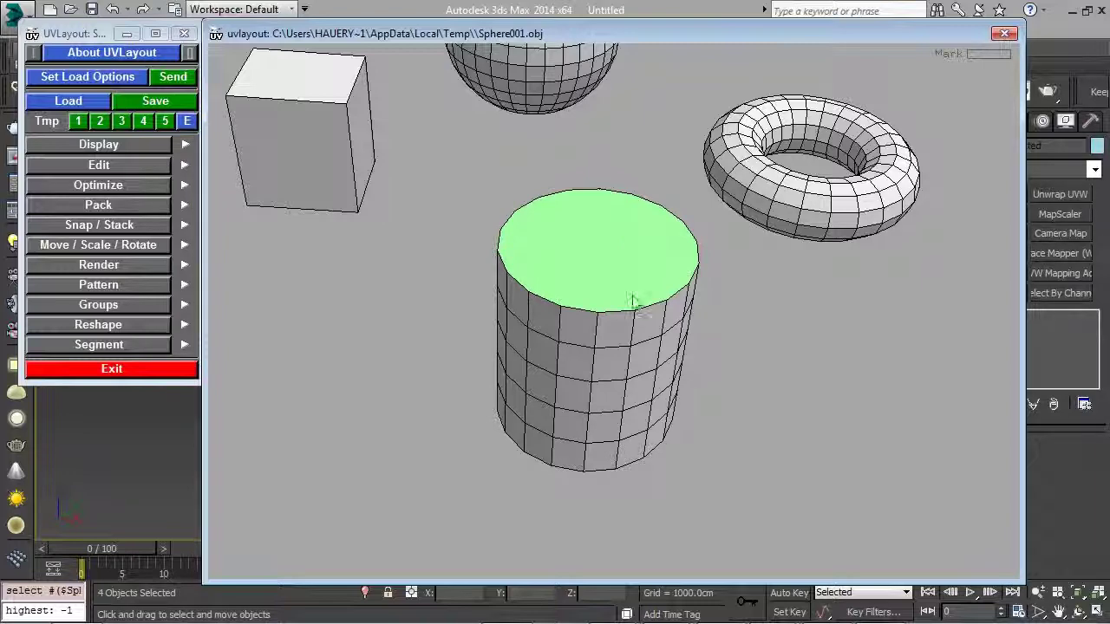
{"action": "mouse_move", "coordinate": [633, 303]}
{"action": "left_mouse_down"}
{"action": "mouse_move", "coordinate": [604, 232]}
{"action": "mouse_move", "coordinate": [623, 301]}
{"action": "left_mouse_up"}
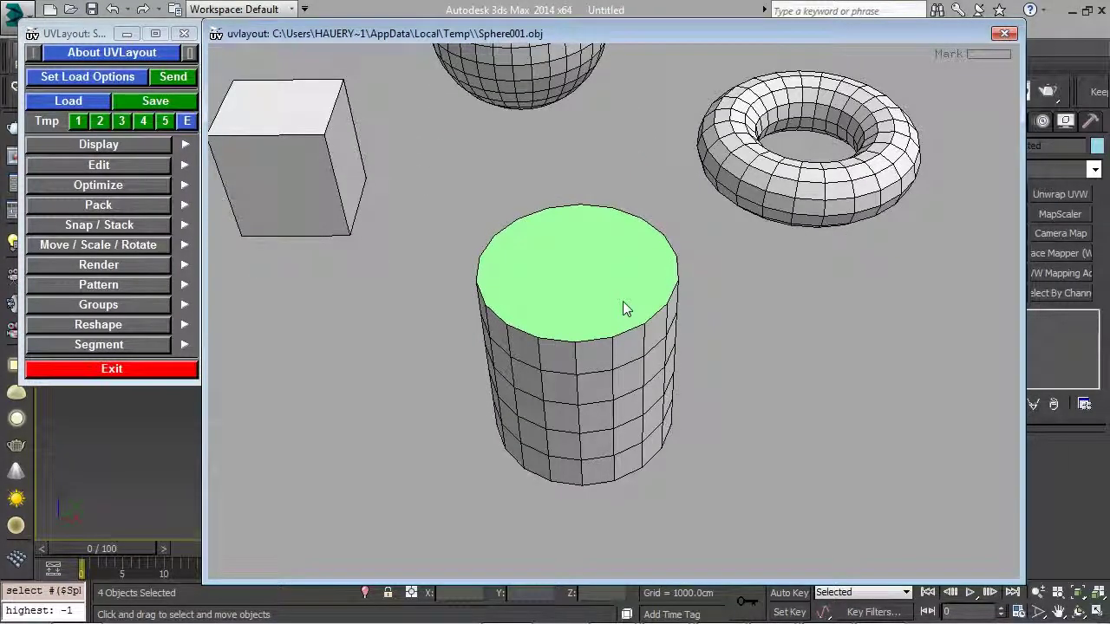
{"action": "key", "text": "shift+d"}
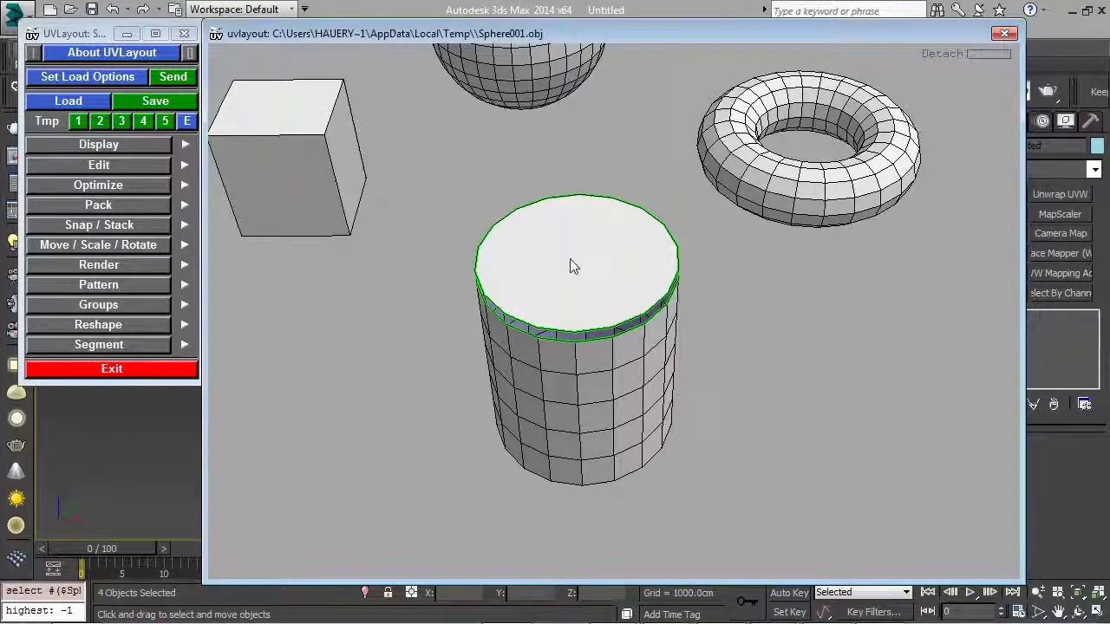
{"action": "key", "text": "d"}
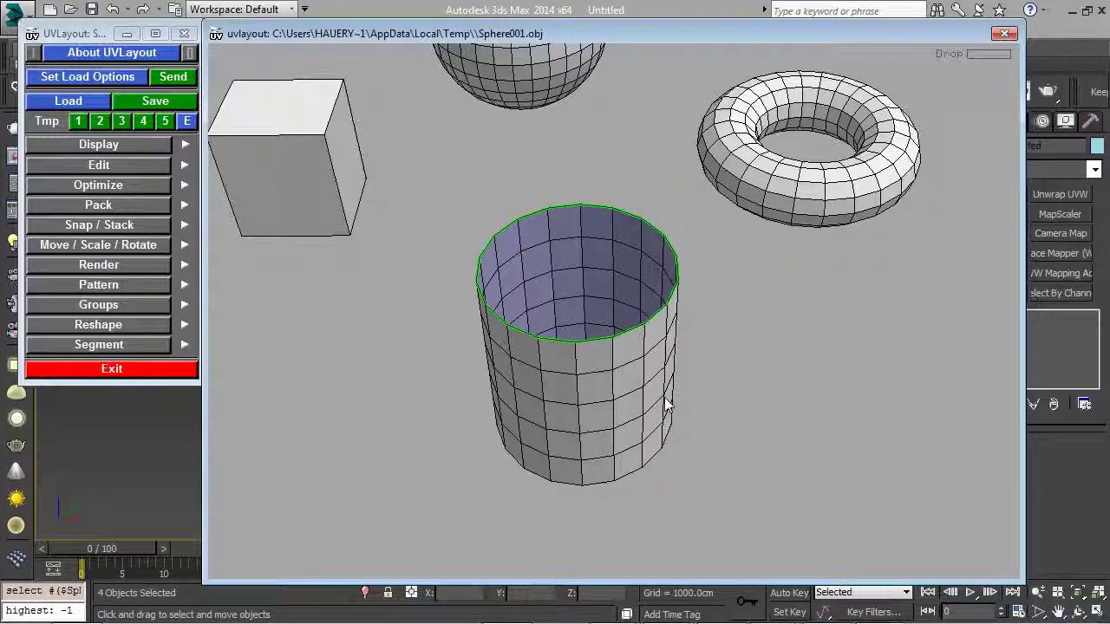
Detach the cylinder's bottom cap and drop it into the UV view
{"action": "left_click_drag", "start_coordinate": [592, 384], "coordinate": [714, 437]}
{"action": "middle_click_drag", "start_coordinate": [715, 438], "coordinate": [624, 355]}
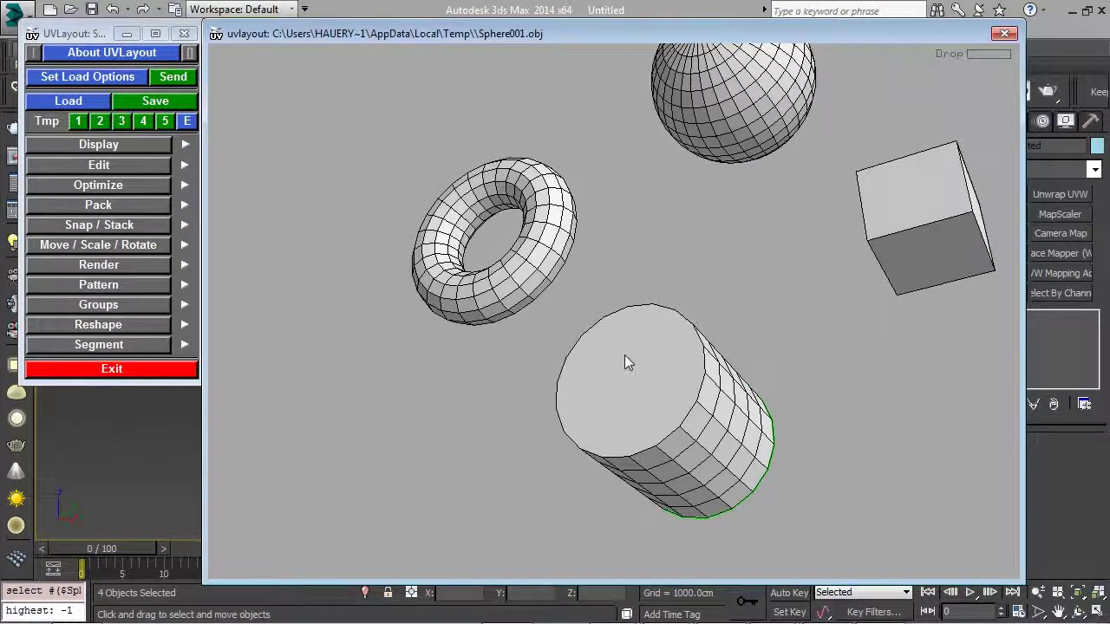
{"action": "key", "text": "Return"}
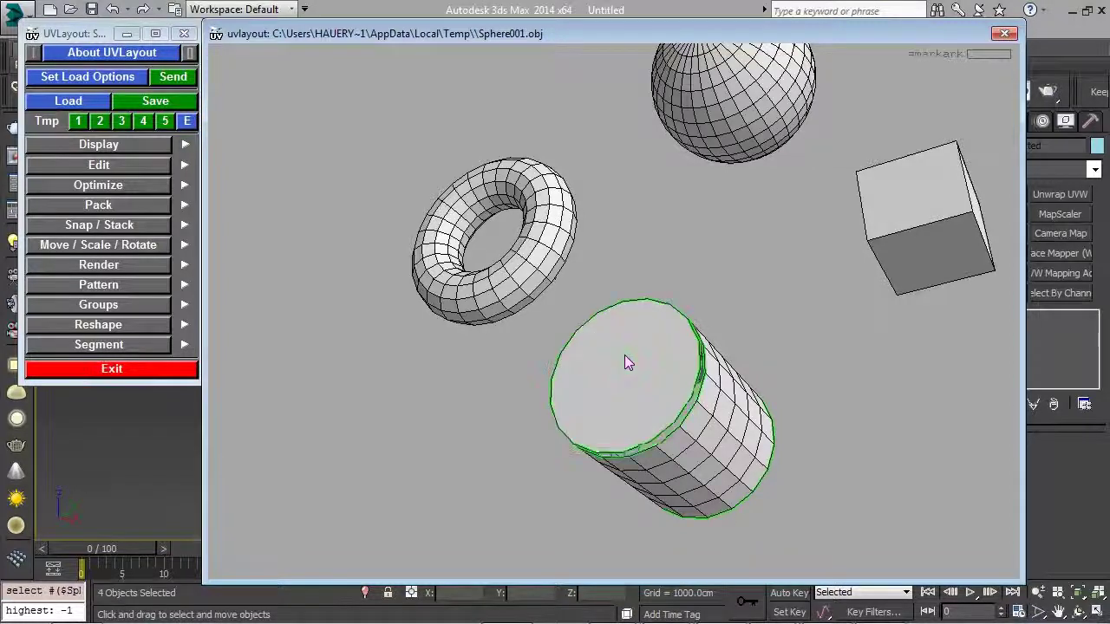
{"action": "key", "text": "d"}
Cut a vertical seam along one edge line of the cylinder's side wall and split the shell along it
{"action": "left_click_drag", "start_coordinate": [624, 355], "coordinate": [617, 397]}
{"action": "key", "text": "c"}
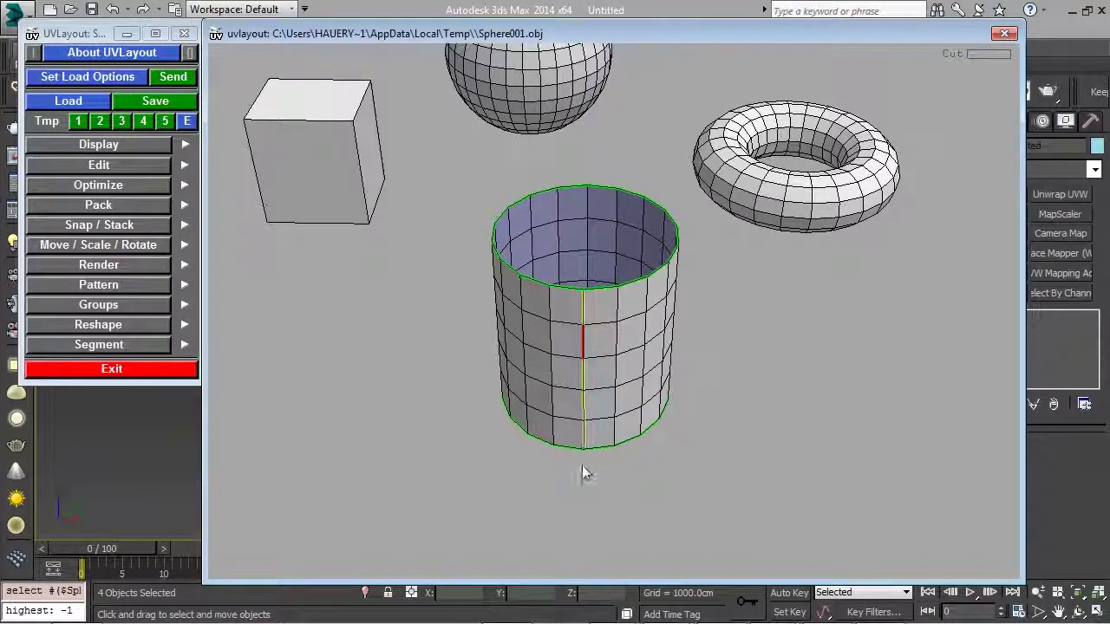
{"action": "key", "text": "Return"}
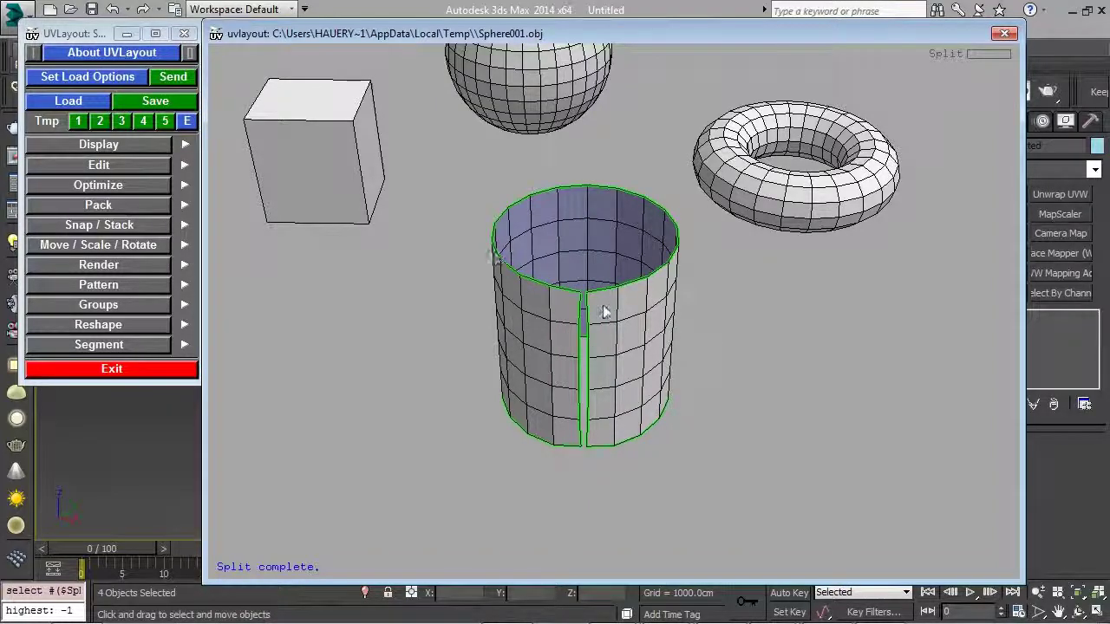
Drop the cylinder's split side wall into the UV view
{"action": "key", "text": "d"}
{"action": "middle_click_drag", "start_coordinate": [599, 304], "coordinate": [552, 349]}
{"action": "right_click_drag", "start_coordinate": [551, 349], "coordinate": [632, 312]}
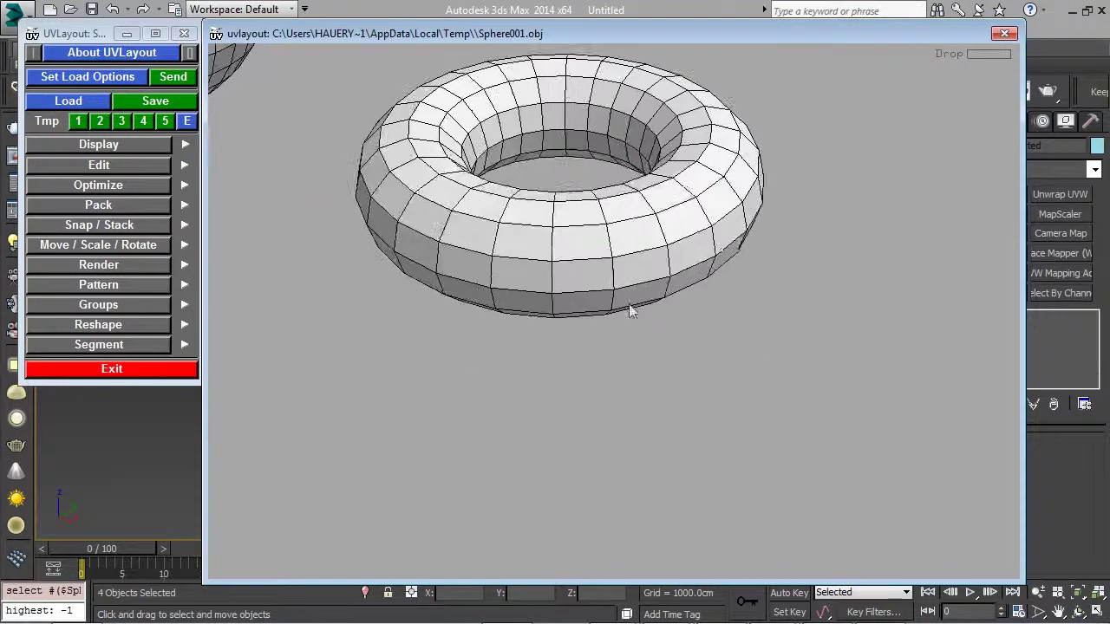
{"action": "middle_click_drag", "start_coordinate": [530, 280], "coordinate": [562, 305]}
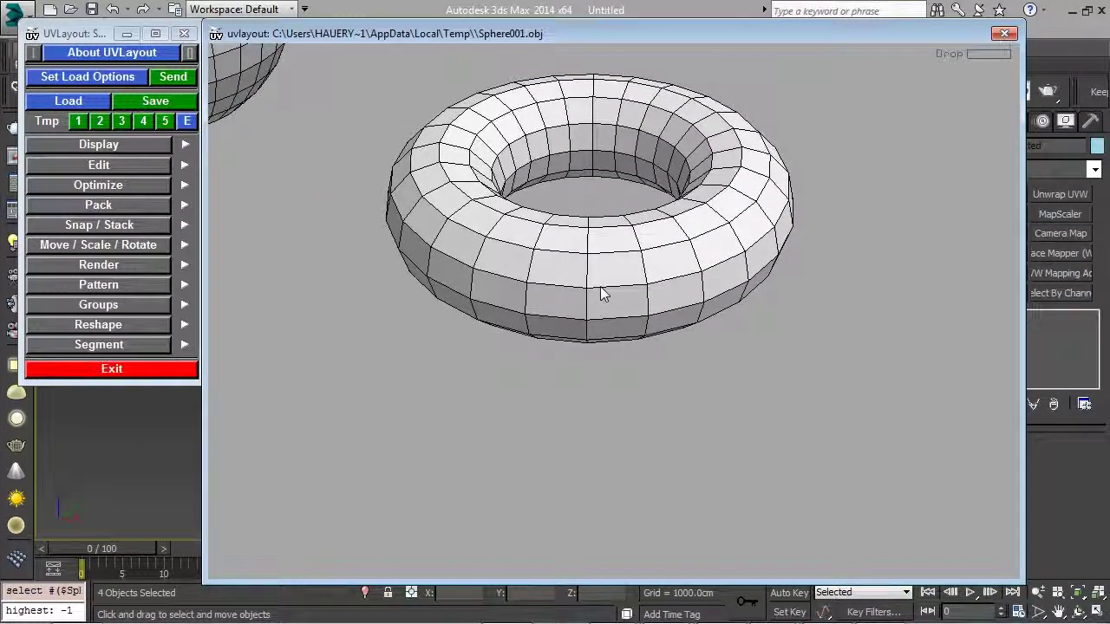
{"action": "key", "text": "c"}
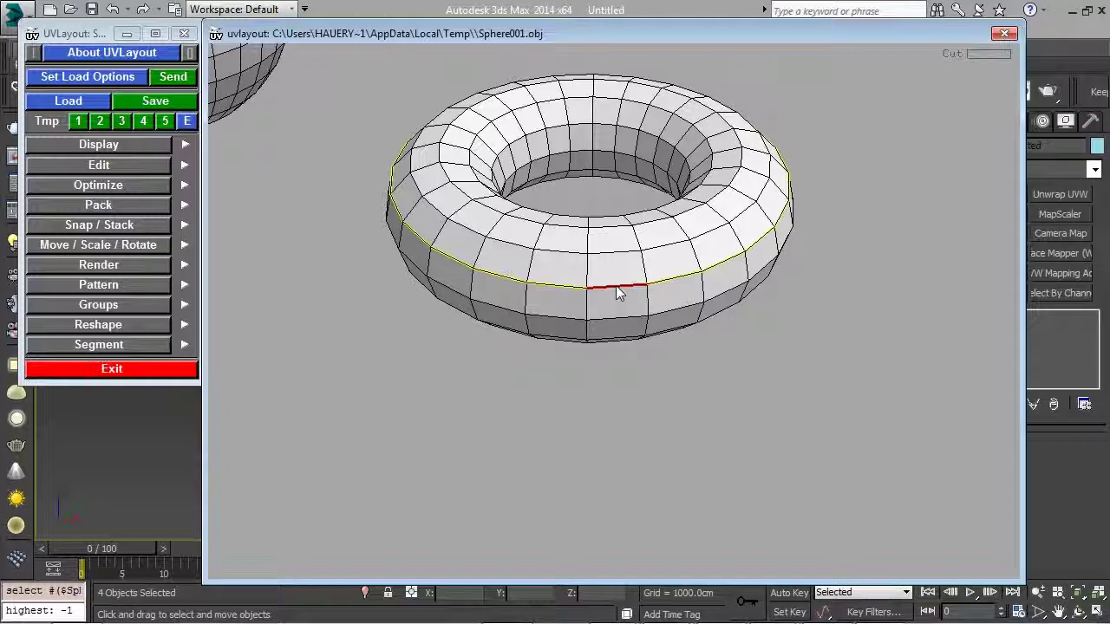
{"action": "key", "text": "w"}
{"action": "key", "text": "w"}
{"action": "left_click_drag", "start_coordinate": [615, 309], "coordinate": [610, 282]}
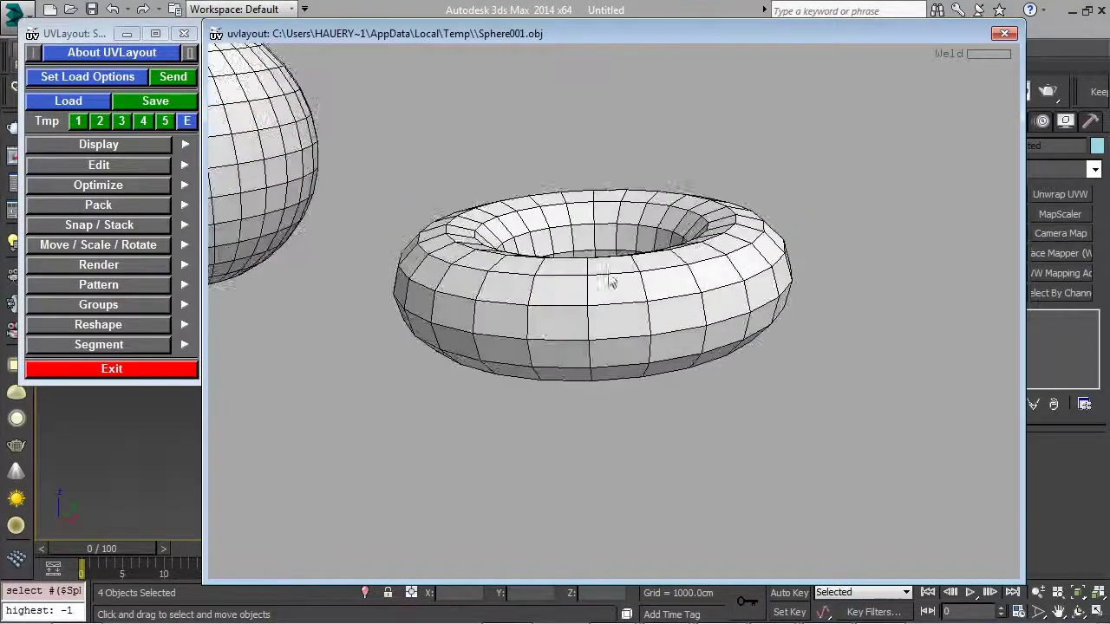
Mark cuts along the torus's lower outer edge loop and along one edge loop crossing the tube
{"action": "key", "text": "c"}
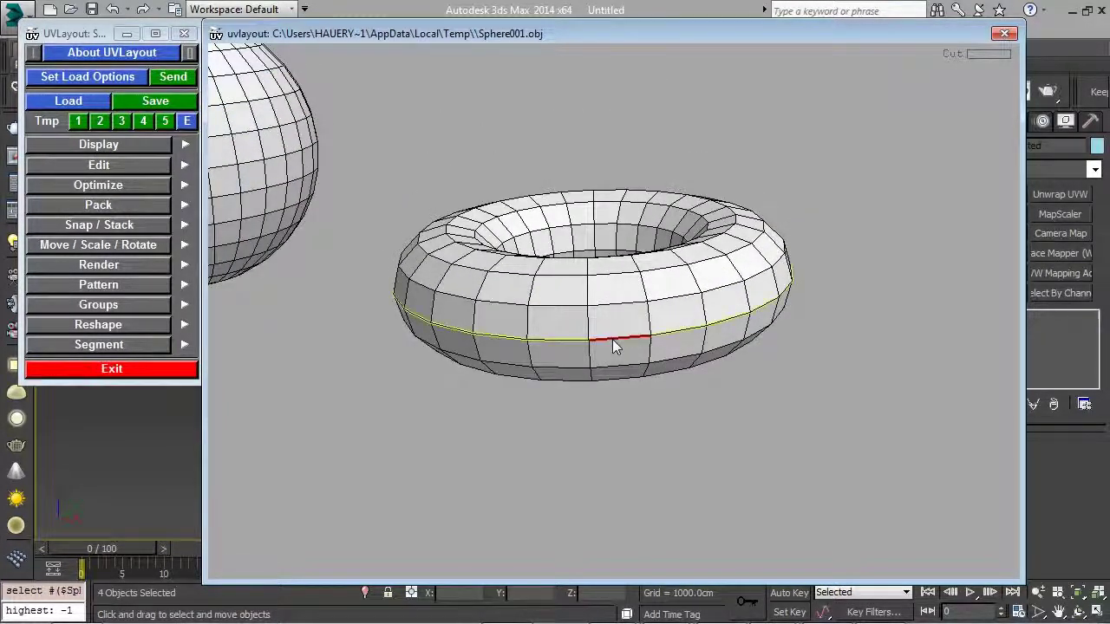
{"action": "left_click_drag", "start_coordinate": [612, 340], "coordinate": [705, 303]}
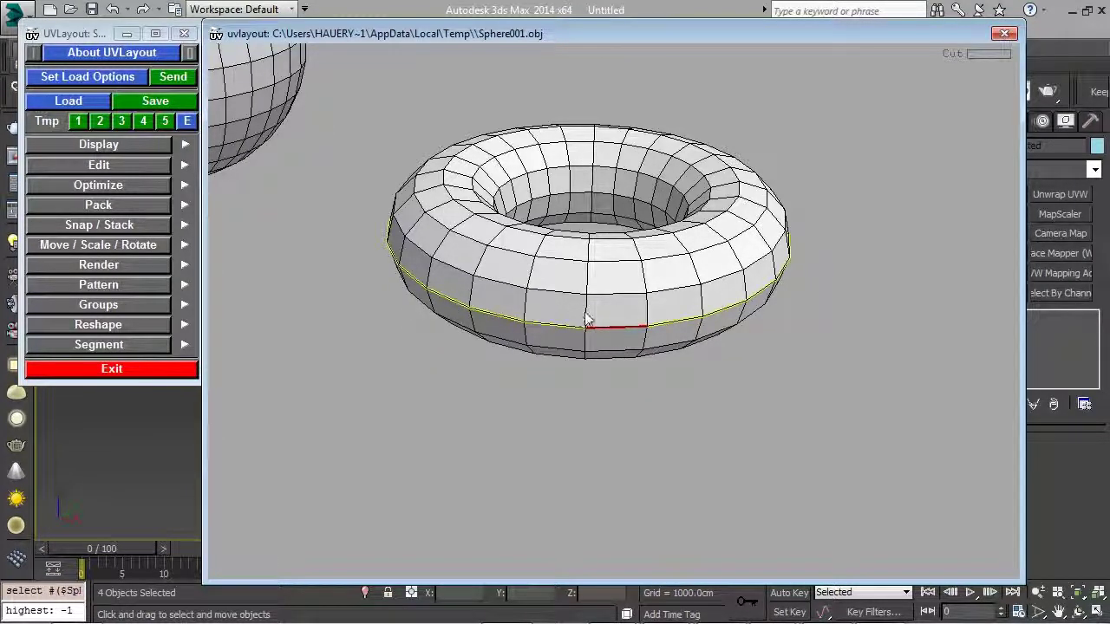
{"action": "left_click_drag", "start_coordinate": [586, 319], "coordinate": [696, 324]}
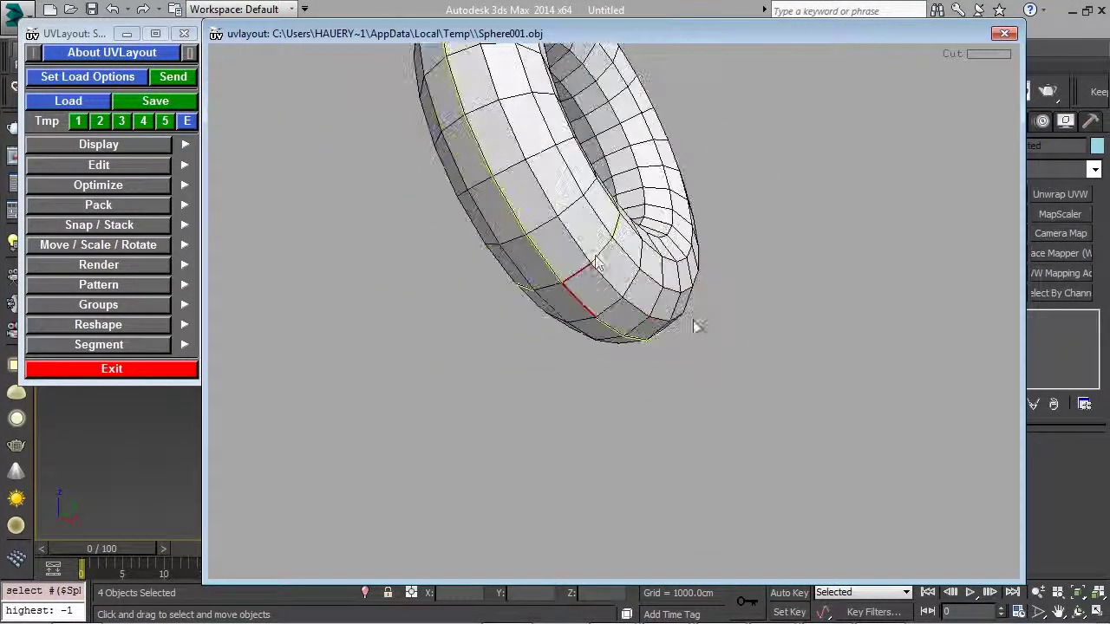
{"action": "left_click_drag", "start_coordinate": [568, 301], "coordinate": [604, 314]}
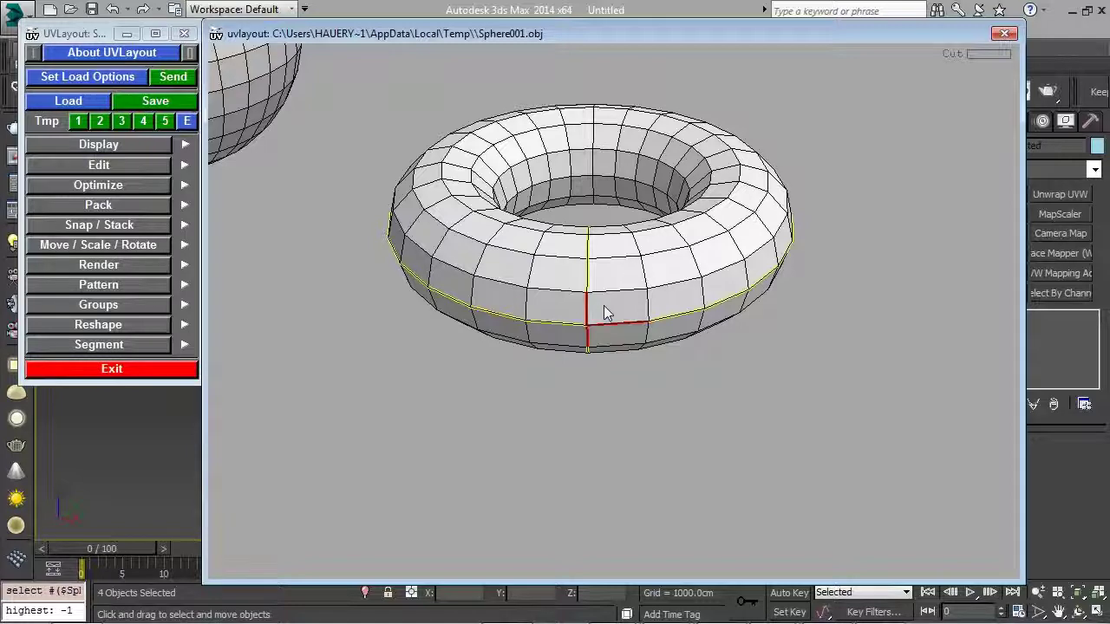
Split the torus along the marked seams and drop it into the UV view
{"action": "key", "text": "Return"}
{"action": "right_click_drag", "start_coordinate": [705, 270], "coordinate": [659, 262]}
{"action": "left_click_drag", "start_coordinate": [660, 262], "coordinate": [637, 326]}
{"action": "key", "text": "d"}
Cut seams along the box's edges so that its faces can unfold and drop it into the UV view
{"action": "key", "text": "c"}
{"action": "key", "text": "c"}
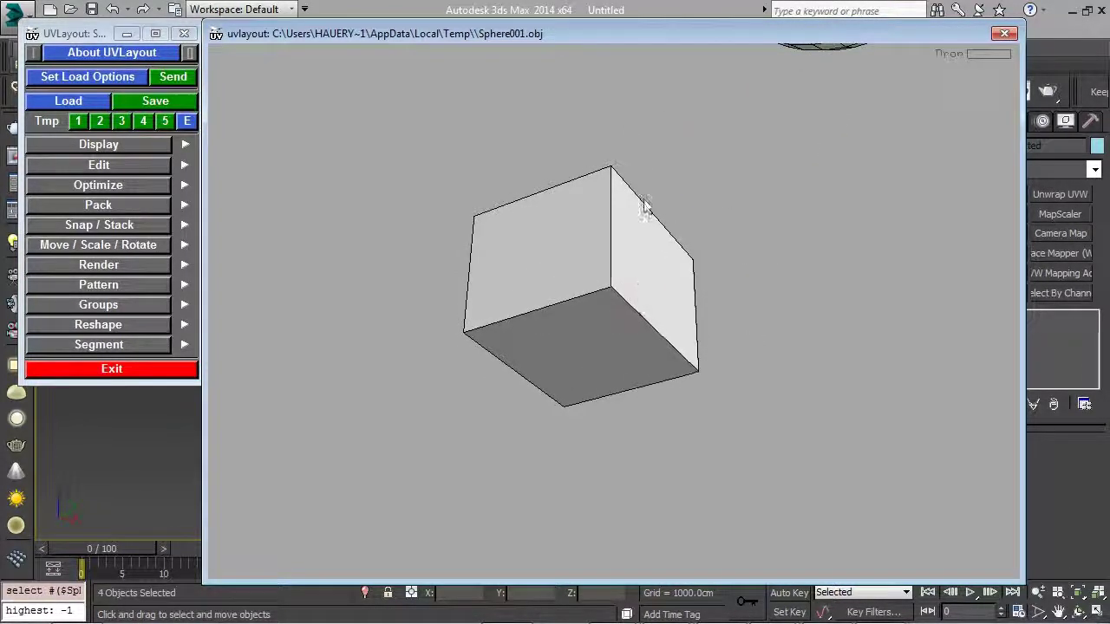
{"action": "left_click_drag", "start_coordinate": [641, 198], "coordinate": [667, 332]}
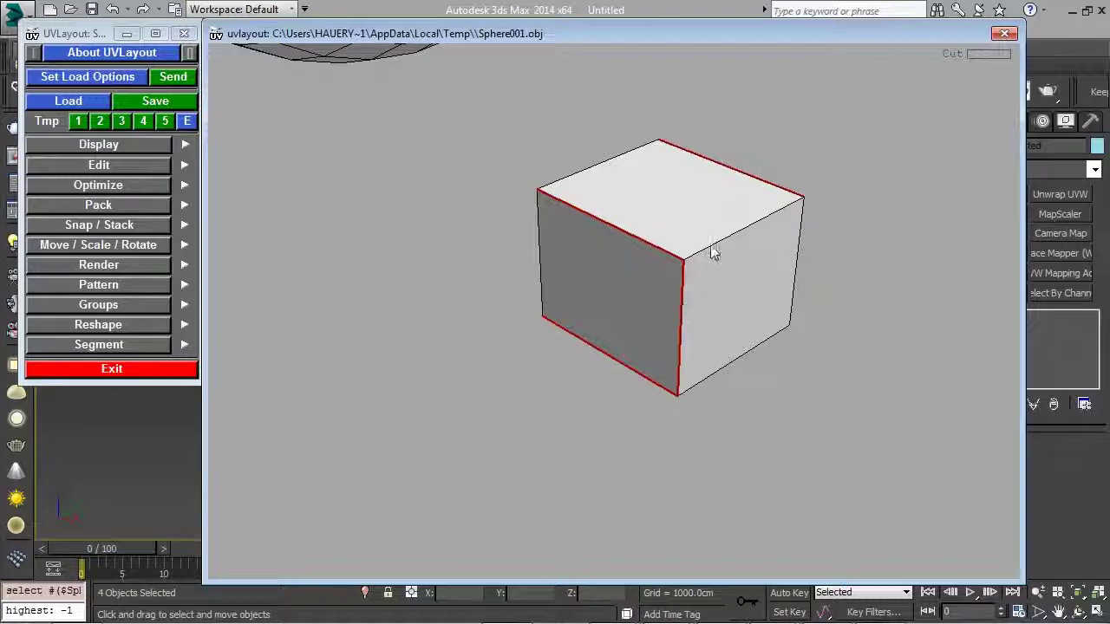
{"action": "left_click_drag", "start_coordinate": [760, 251], "coordinate": [659, 168]}
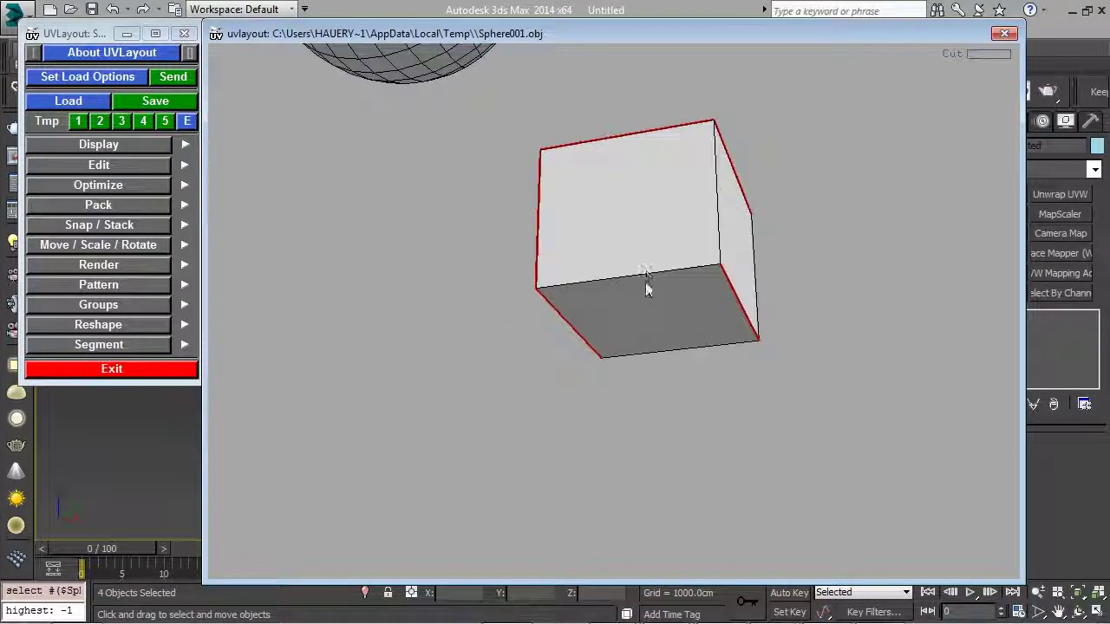
{"action": "left_click_drag", "start_coordinate": [651, 279], "coordinate": [797, 220]}
{"action": "left_click_drag", "start_coordinate": [587, 267], "coordinate": [572, 293]}
{"action": "key", "text": "d"}
Cut a seam down one vertical edge line of the sphere from its top pole and drop the sphere into the UV view
{"action": "left_click_drag", "start_coordinate": [670, 272], "coordinate": [670, 232]}
{"action": "right_click_drag", "start_coordinate": [670, 227], "coordinate": [986, 292]}
{"action": "middle_click_drag", "start_coordinate": [816, 295], "coordinate": [755, 255]}
{"action": "left_click_drag", "start_coordinate": [654, 255], "coordinate": [700, 297]}
{"action": "middle_click_drag", "start_coordinate": [699, 296], "coordinate": [671, 389]}
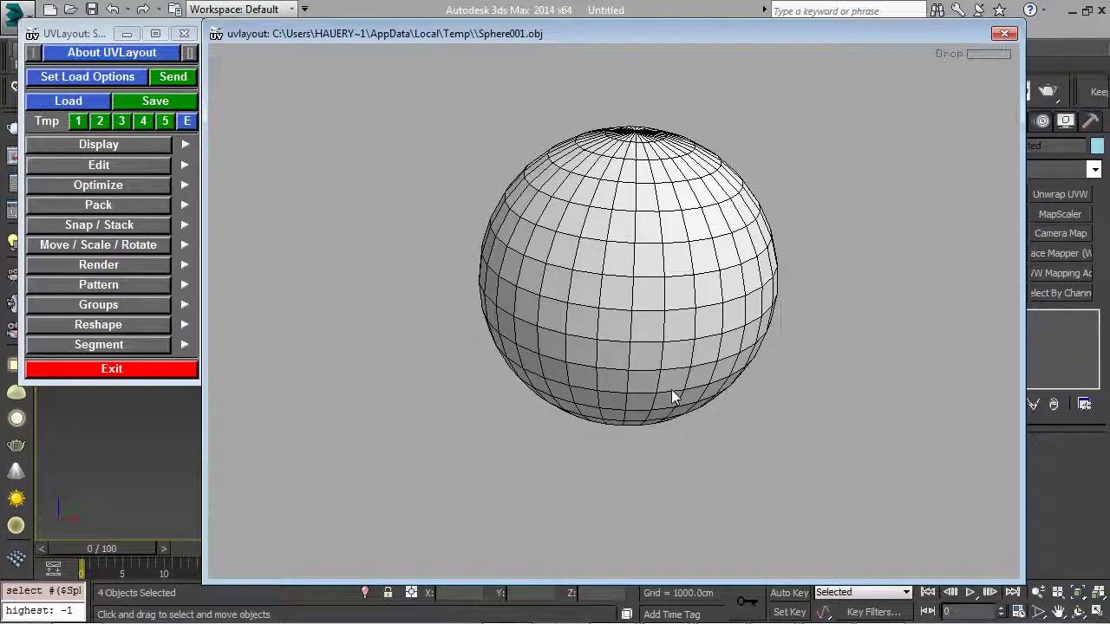
{"action": "right_click_drag", "start_coordinate": [671, 362], "coordinate": [638, 327]}
{"action": "middle_click_drag", "start_coordinate": [689, 334], "coordinate": [651, 338]}
{"action": "mouse_move", "coordinate": [651, 338]}
{"action": "left_mouse_down"}
{"action": "mouse_move", "coordinate": [641, 299]}
{"action": "mouse_move", "coordinate": [644, 344]}
{"action": "left_mouse_up"}
{"action": "middle_click_drag", "start_coordinate": [634, 269], "coordinate": [642, 302]}
{"action": "middle_click_drag", "start_coordinate": [601, 232], "coordinate": [603, 258]}
{"action": "left_click_drag", "start_coordinate": [603, 255], "coordinate": [602, 260]}
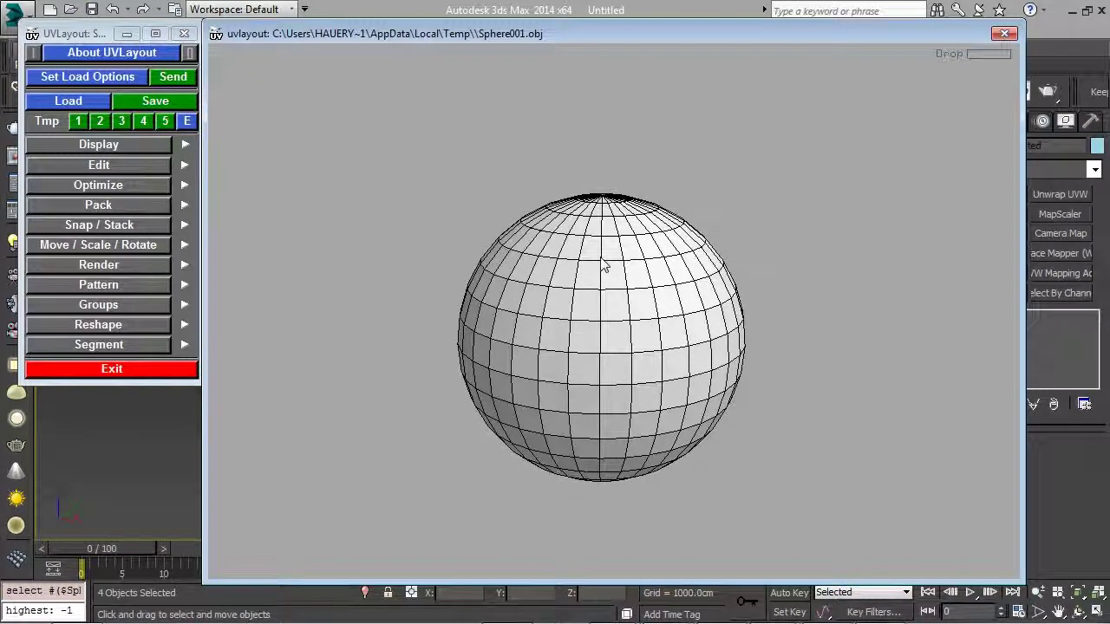
{"action": "key", "text": "c"}
{"action": "left_click_drag", "start_coordinate": [647, 274], "coordinate": [645, 302]}
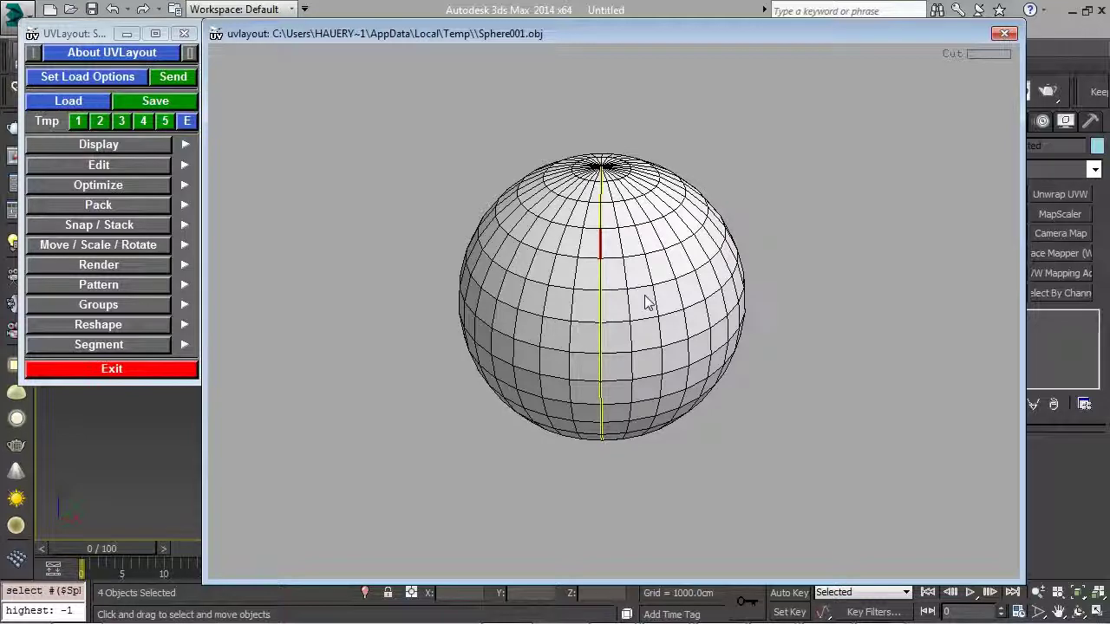
{"action": "key", "text": "shift+s"}
{"action": "key", "text": "s"}
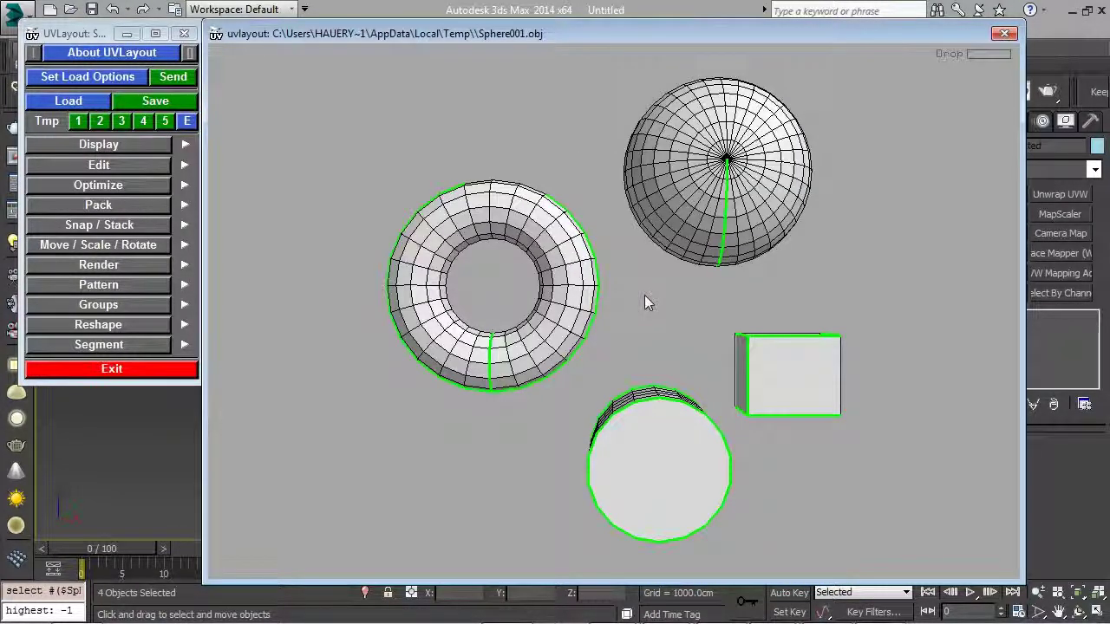
Switch to the UV view and flatten the cylinder's two round cap shells
{"action": "middle_click_drag", "start_coordinate": [606, 300], "coordinate": [610, 336]}
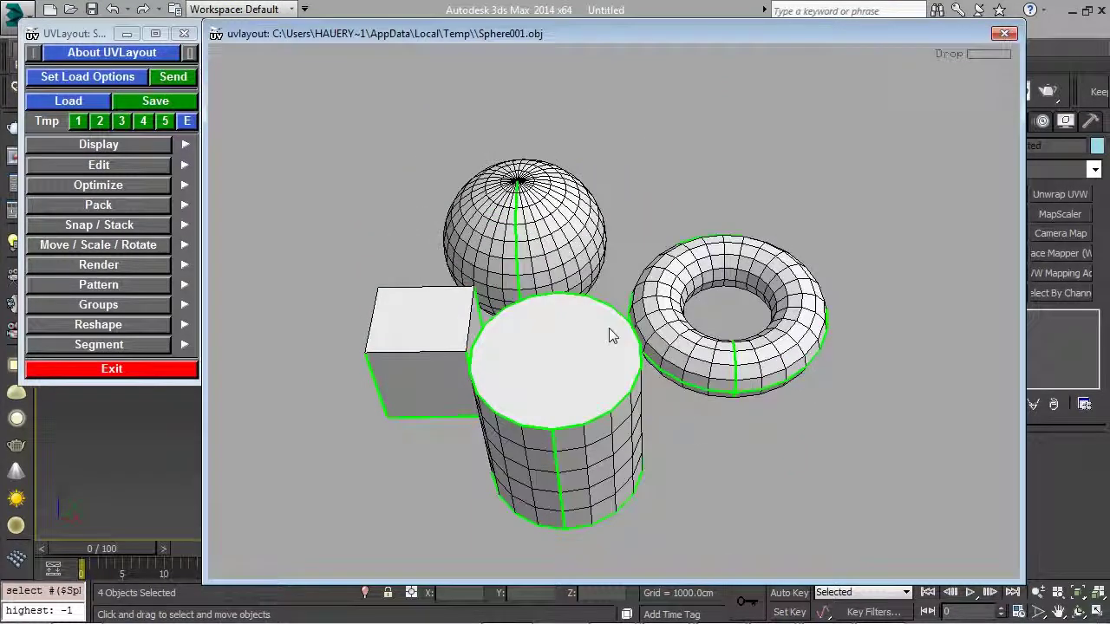
{"action": "key", "text": "1"}
{"action": "middle_click_drag", "start_coordinate": [627, 336], "coordinate": [837, 311]}
{"action": "right_click_drag", "start_coordinate": [738, 328], "coordinate": [684, 363]}
{"action": "middle_click_drag", "start_coordinate": [684, 362], "coordinate": [649, 318]}
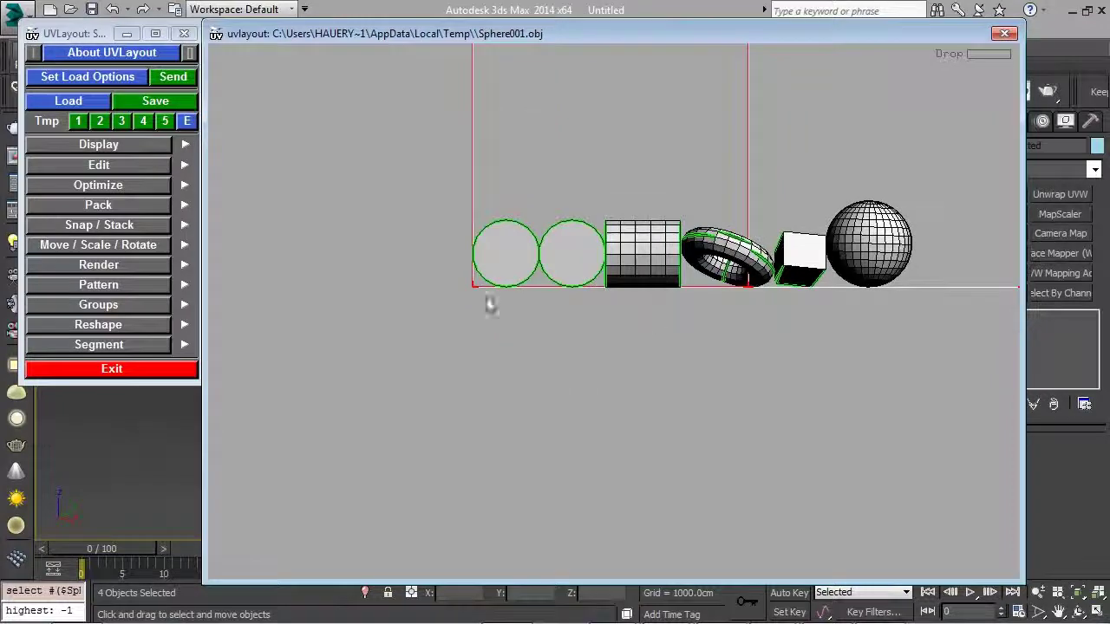
{"action": "right_click_drag", "start_coordinate": [487, 298], "coordinate": [892, 295]}
{"action": "middle_click_drag", "start_coordinate": [891, 295], "coordinate": [931, 390]}
{"action": "right_click_drag", "start_coordinate": [638, 376], "coordinate": [410, 356]}
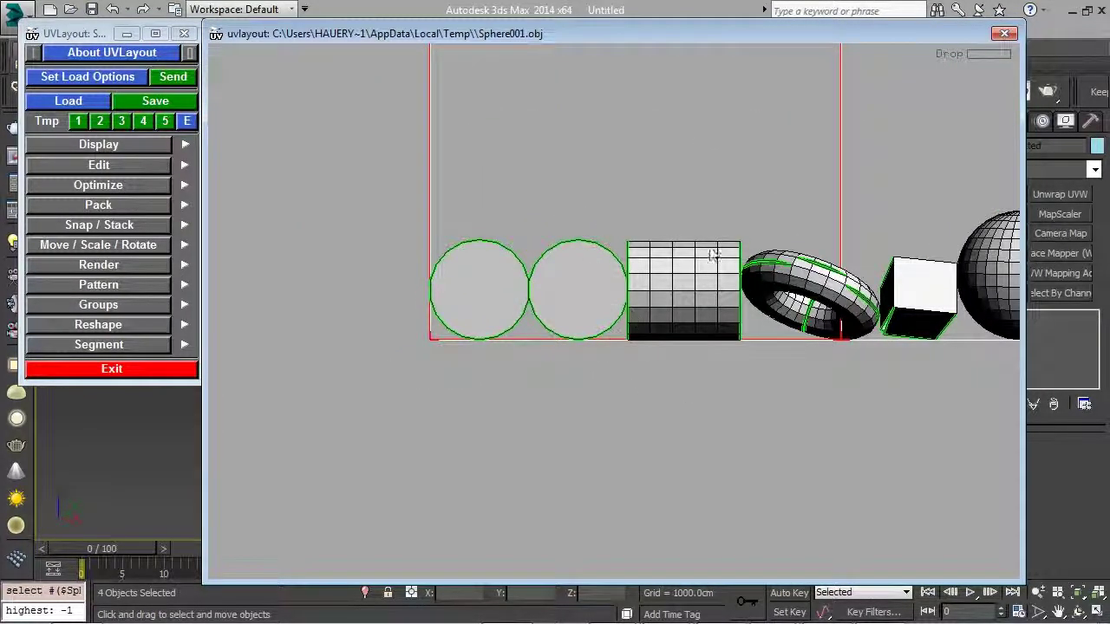
{"action": "middle_click_drag", "start_coordinate": [540, 347], "coordinate": [518, 423]}
{"action": "right_click_drag", "start_coordinate": [517, 423], "coordinate": [431, 404]}
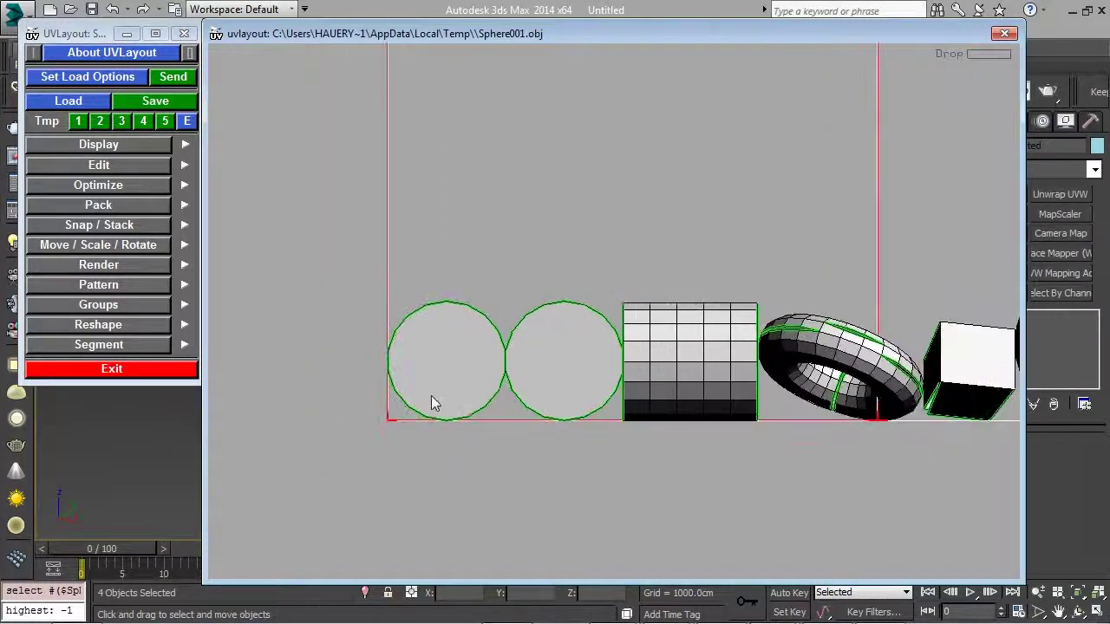
{"action": "middle_click_drag", "start_coordinate": [431, 404], "coordinate": [446, 347]}
{"action": "key", "text": "f"}
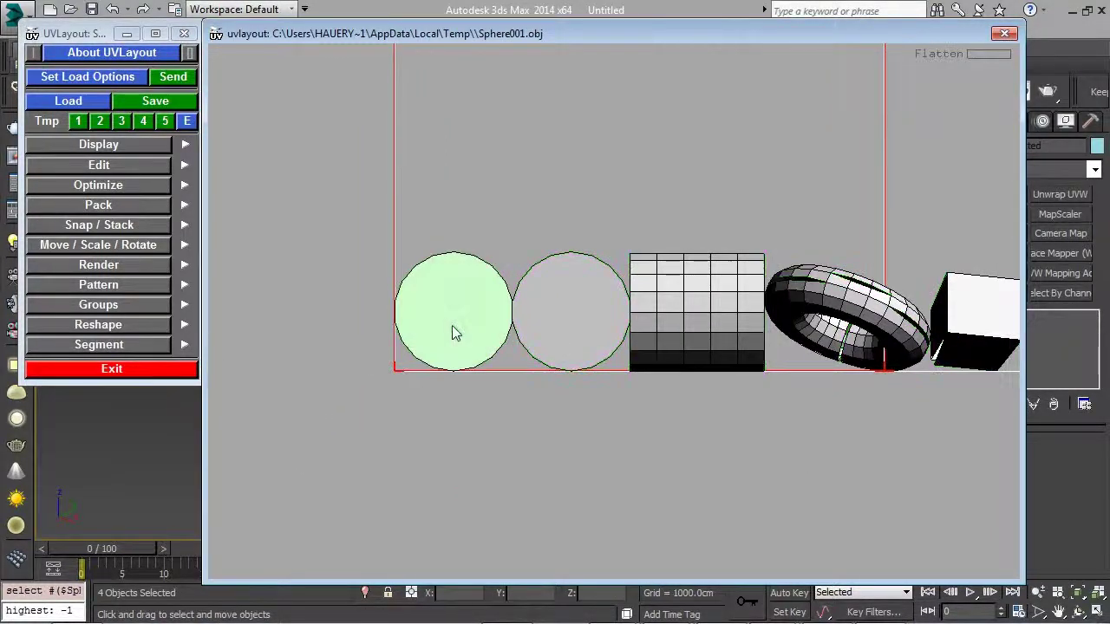
{"action": "key", "text": "f"}
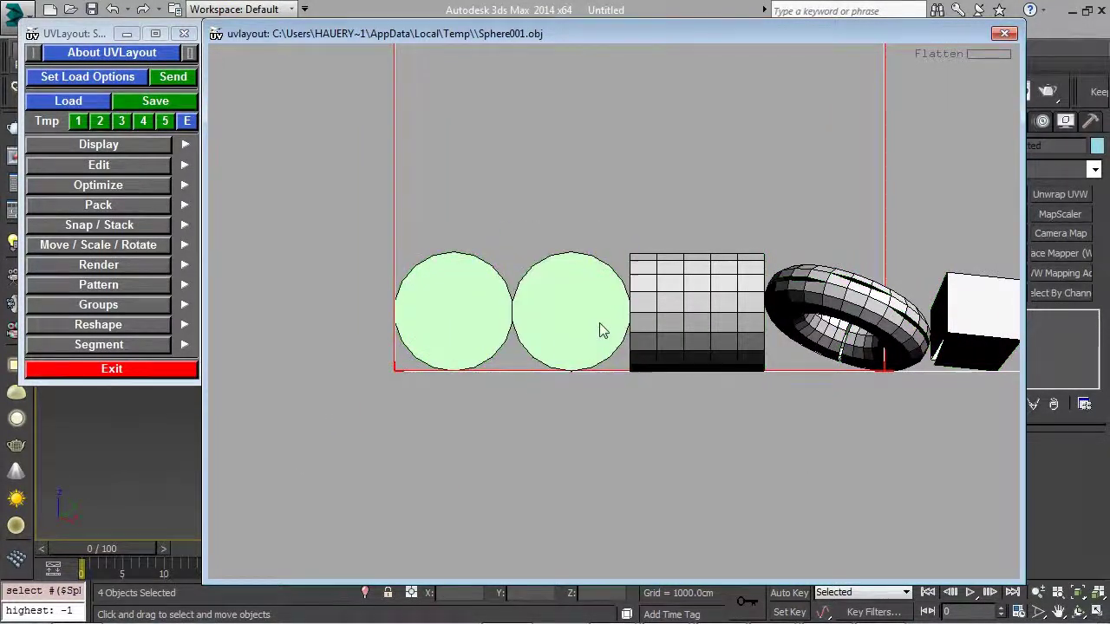
Flatten the cylinder's side-wall shell into a rectangular strip
{"action": "middle_click_drag", "start_coordinate": [599, 327], "coordinate": [532, 315]}
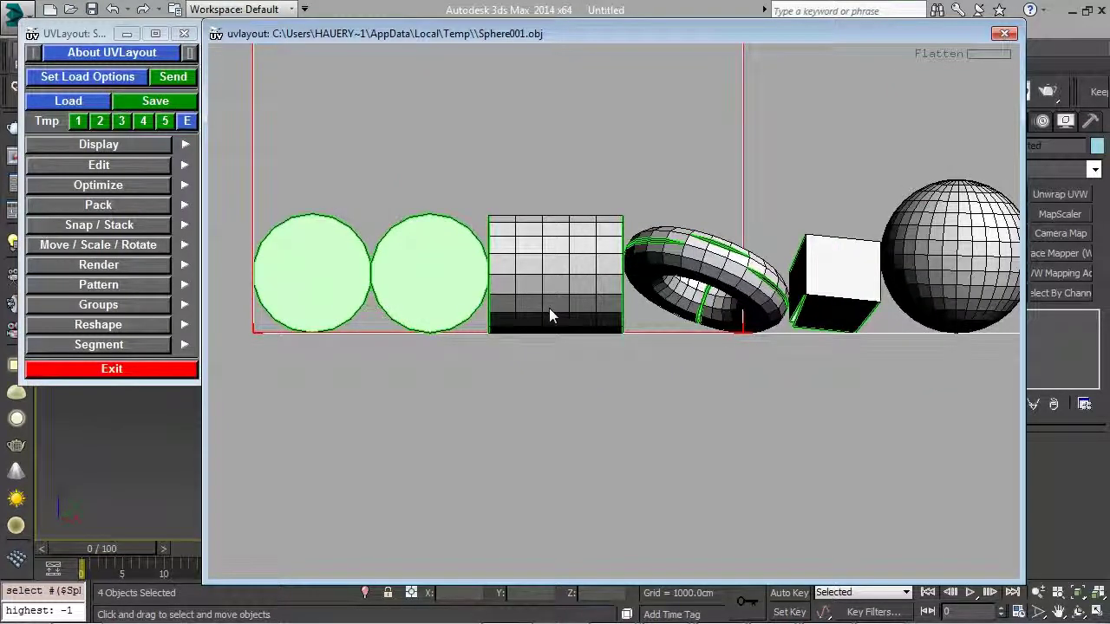
{"action": "key", "text": "f"}
{"action": "middle_click_drag", "start_coordinate": [540, 384], "coordinate": [579, 347]}
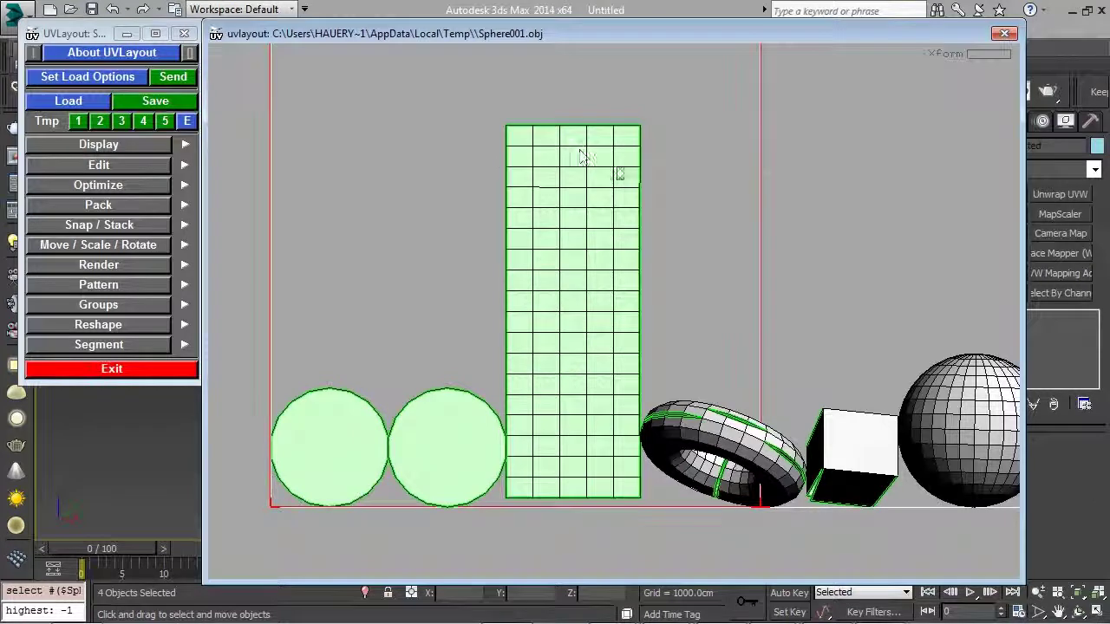
Toggle the tag on the cylinder's flattened side-wall shell and move it above the two round caps
{"action": "middle_click_drag", "start_coordinate": [594, 419], "coordinate": [547, 307]}
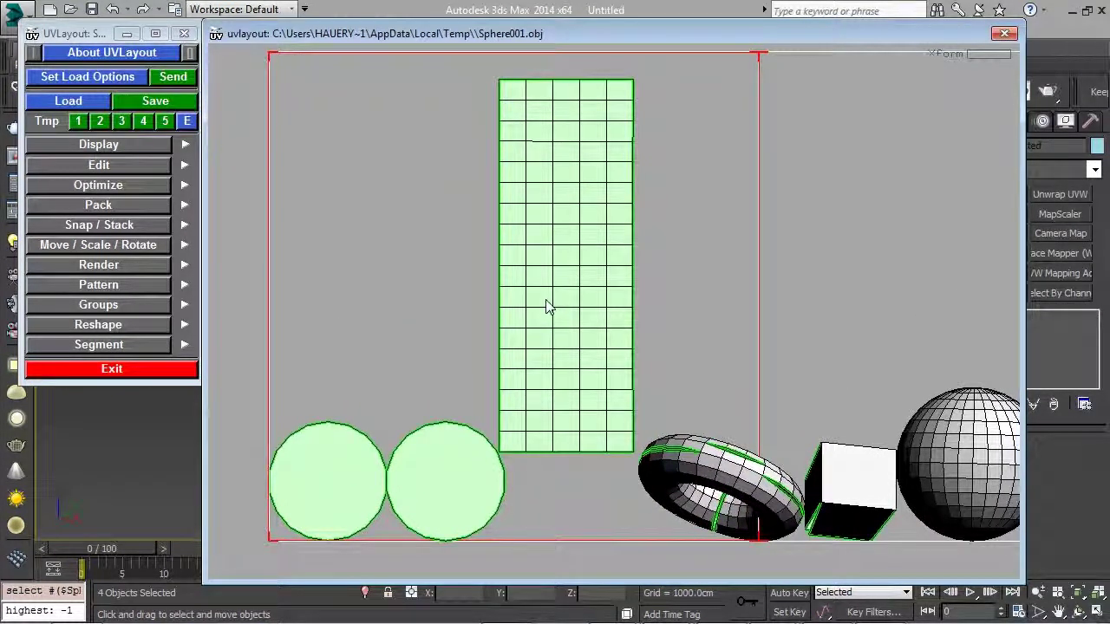
{"action": "key", "text": "t"}
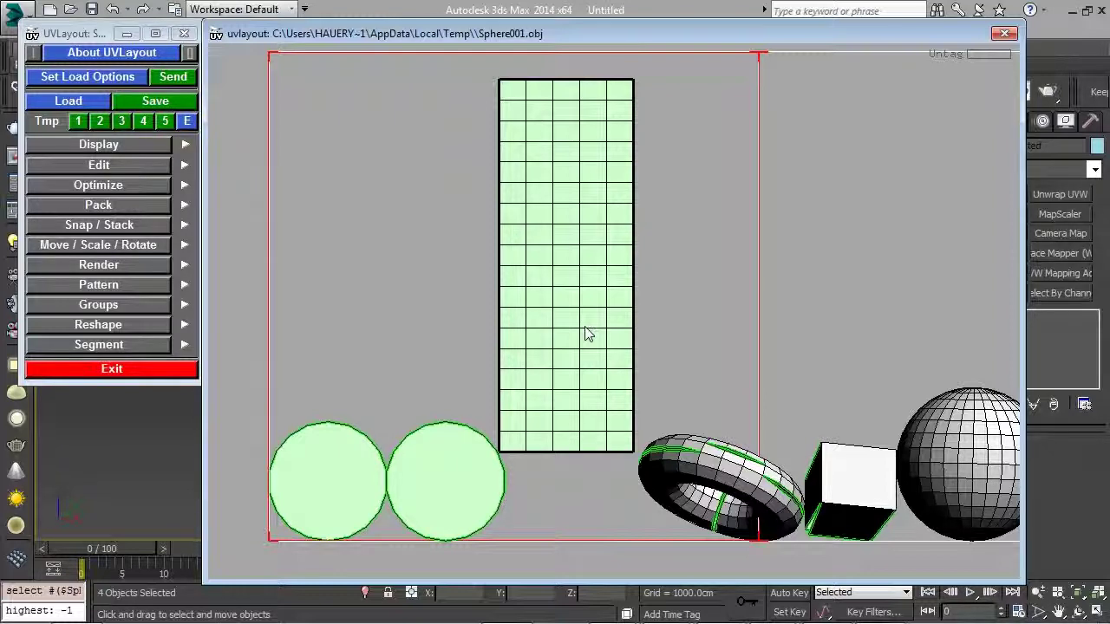
{"action": "middle_click_drag", "start_coordinate": [581, 332], "coordinate": [367, 314]}
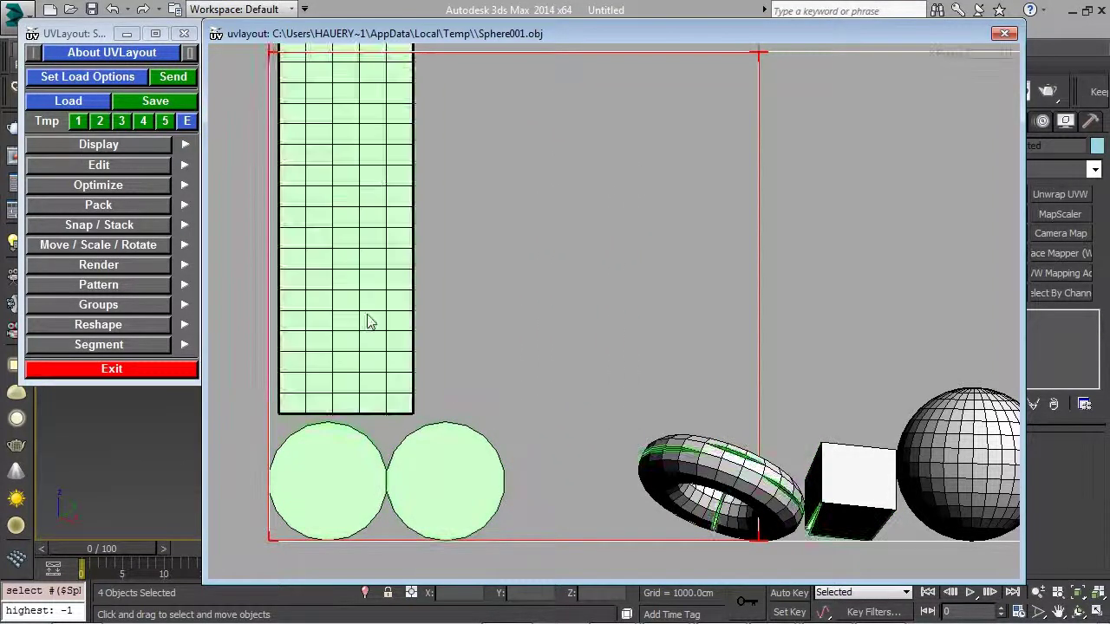
{"action": "right_click_drag", "start_coordinate": [407, 304], "coordinate": [426, 168]}
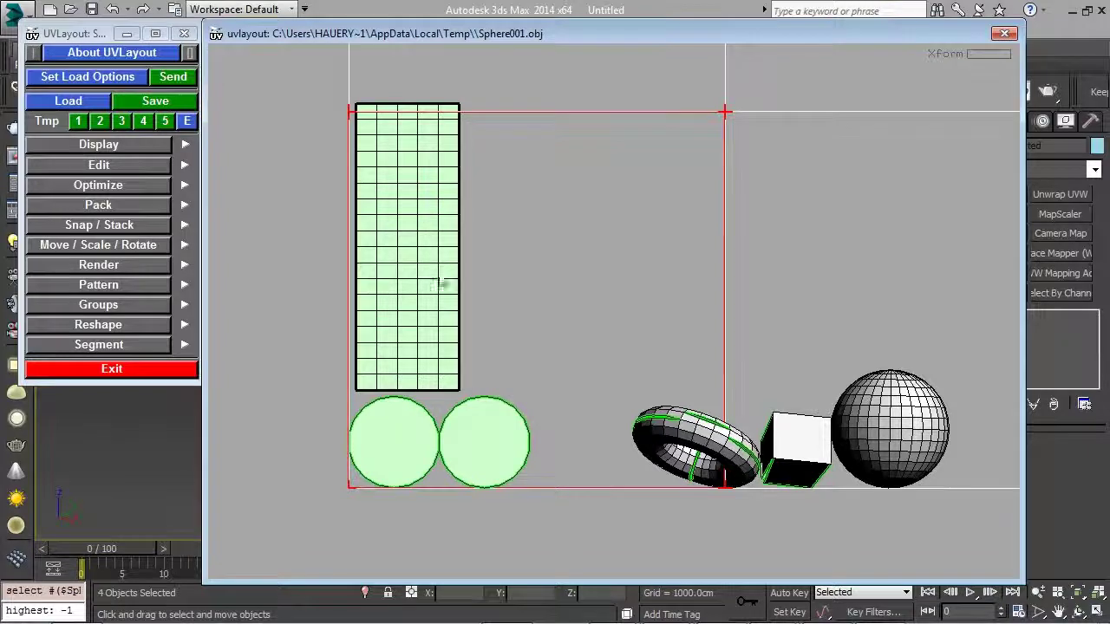
Try to flatten the torus shell, running the continuous flatten, releasing its boundary and stopping the run
{"action": "middle_click_drag", "start_coordinate": [582, 301], "coordinate": [510, 216]}
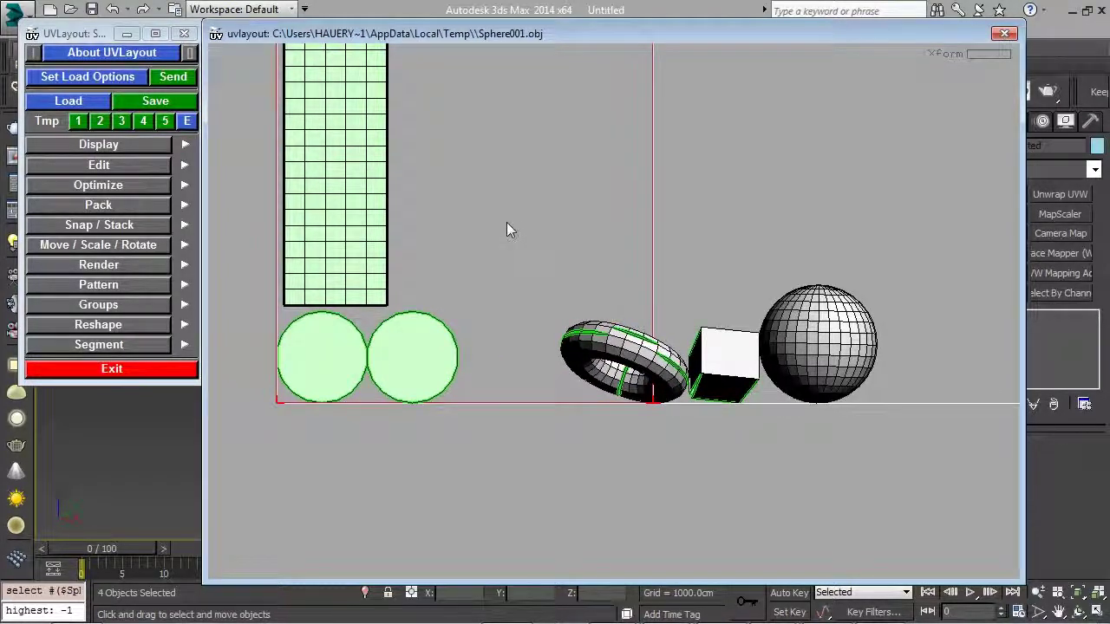
{"action": "scroll", "coordinate": [587, 265], "scroll_direction": "up", "scroll_amount": 2}
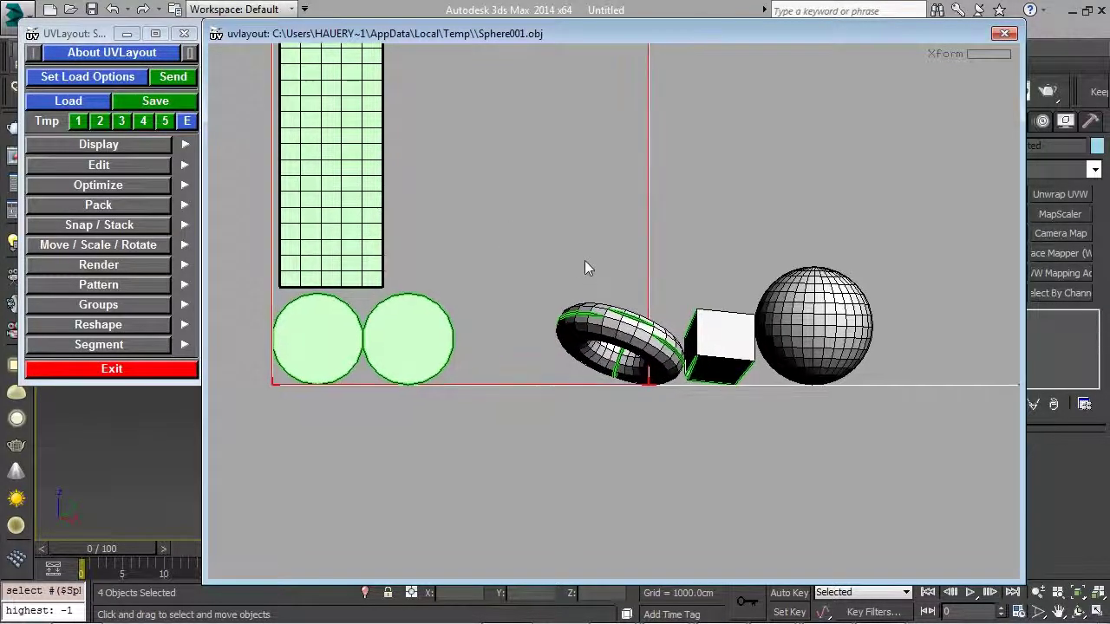
{"action": "scroll", "coordinate": [733, 277], "scroll_direction": "up", "scroll_amount": 3}
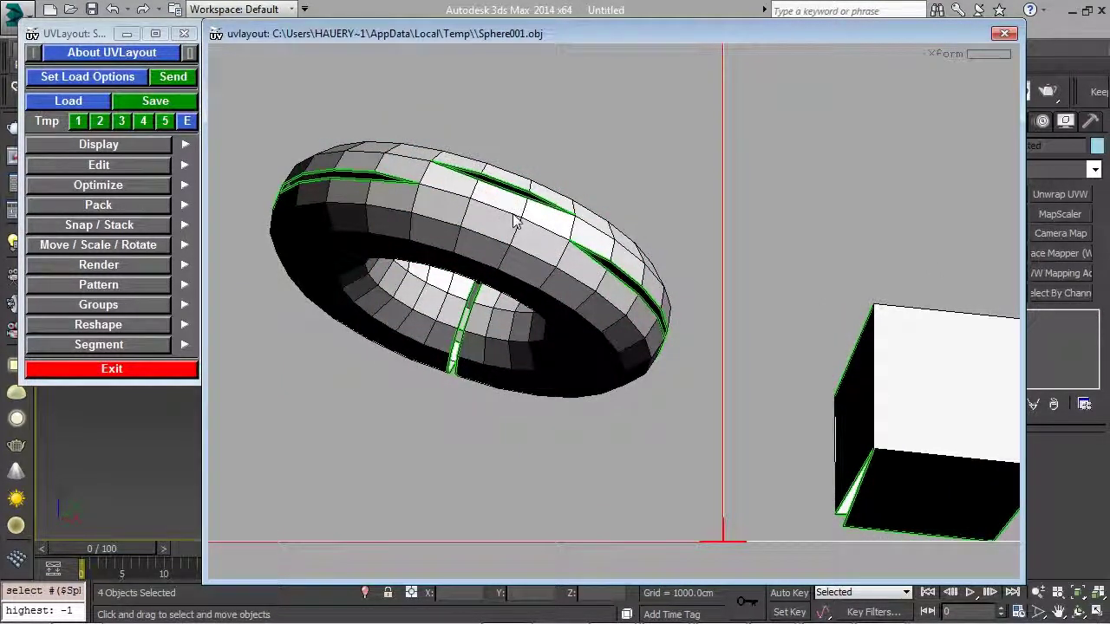
{"action": "key", "text": "f"}
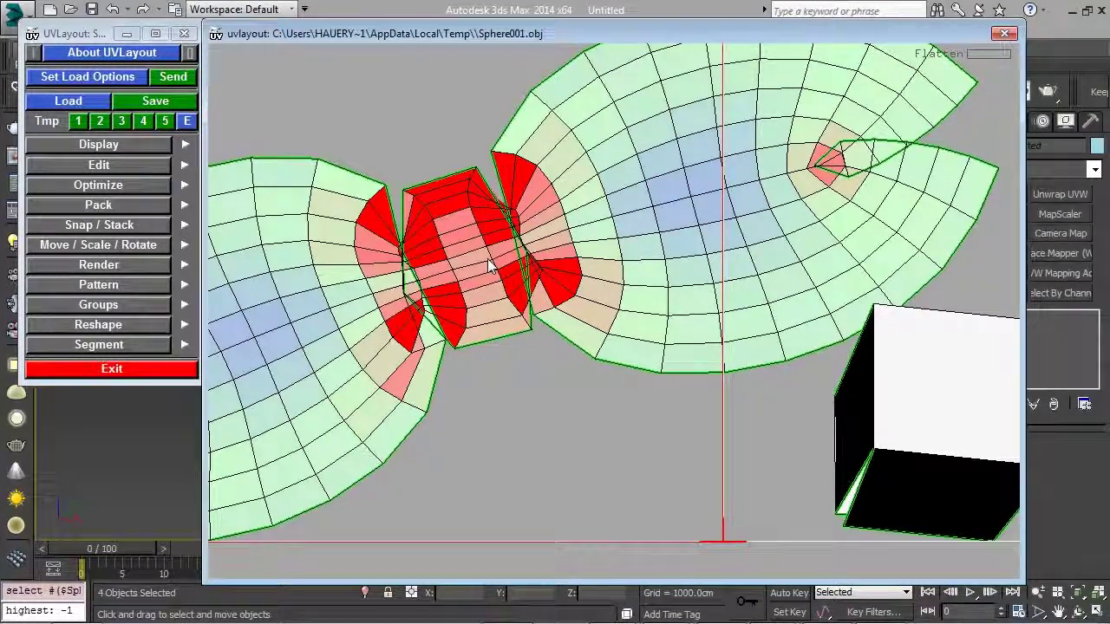
{"action": "key", "text": "r"}
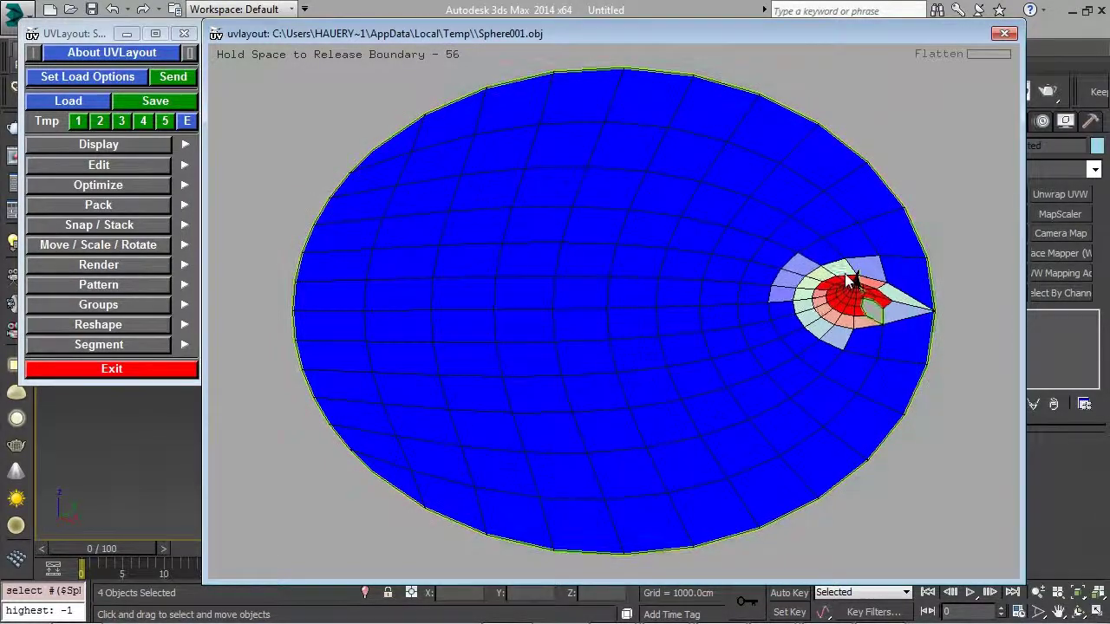
{"action": "key", "text": "space"}
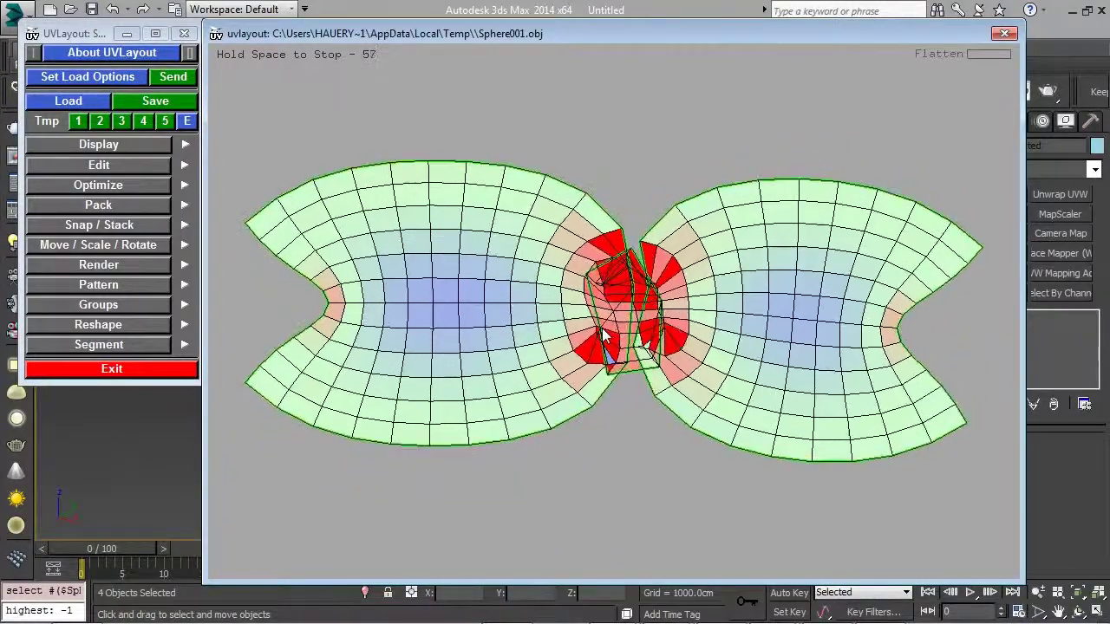
{"action": "key", "text": "space"}
Move the distorted torus shell below the other shells and undrop it from the UV view
{"action": "mouse_move", "coordinate": [602, 330]}
{"action": "right_mouse_down"}
{"action": "mouse_move", "coordinate": [570, 326]}
{"action": "mouse_move", "coordinate": [618, 344]}
{"action": "right_mouse_up"}
{"action": "middle_click_drag", "start_coordinate": [618, 345], "coordinate": [611, 196]}
{"action": "middle_click_drag", "start_coordinate": [611, 196], "coordinate": [650, 364]}
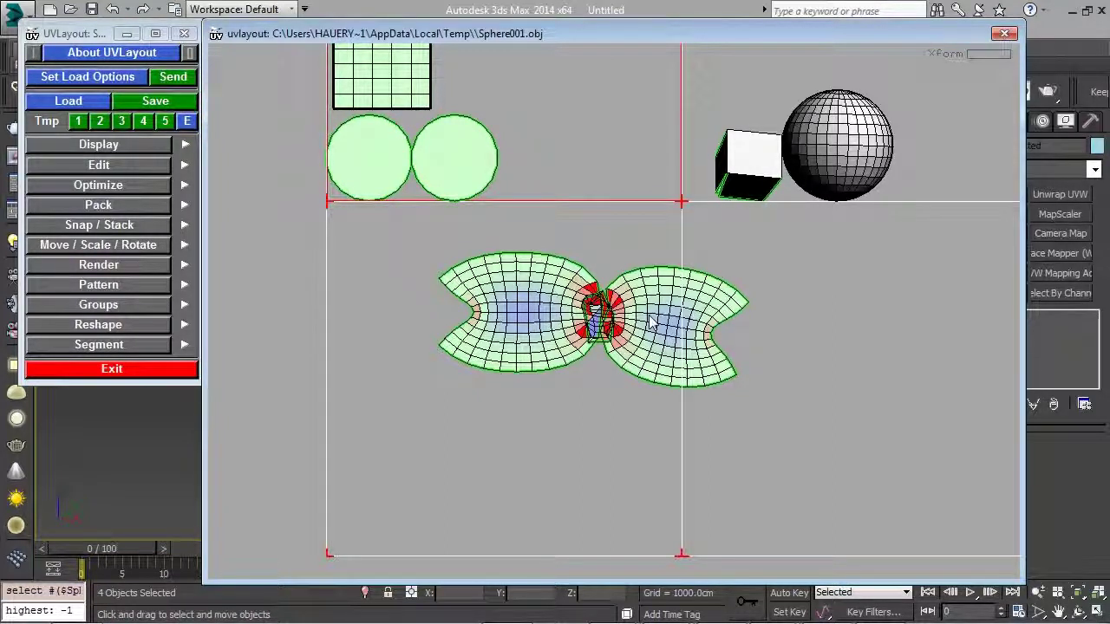
{"action": "key", "text": "d"}
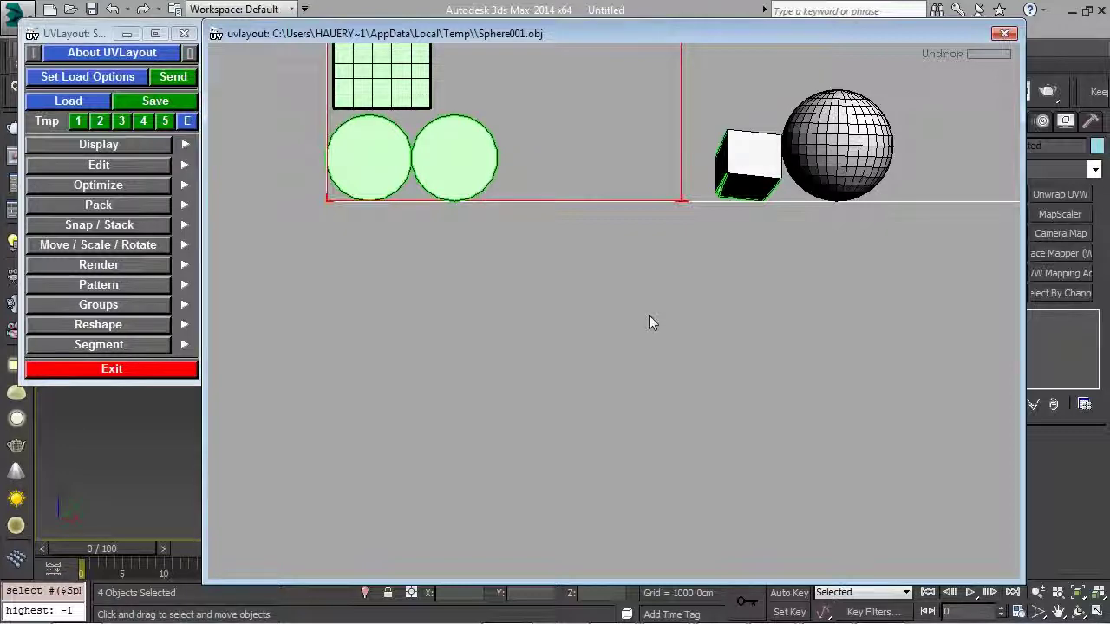
Cut the torus along its outer edge loop, split it there and drop its shell into the UV view
{"action": "key", "text": "1"}
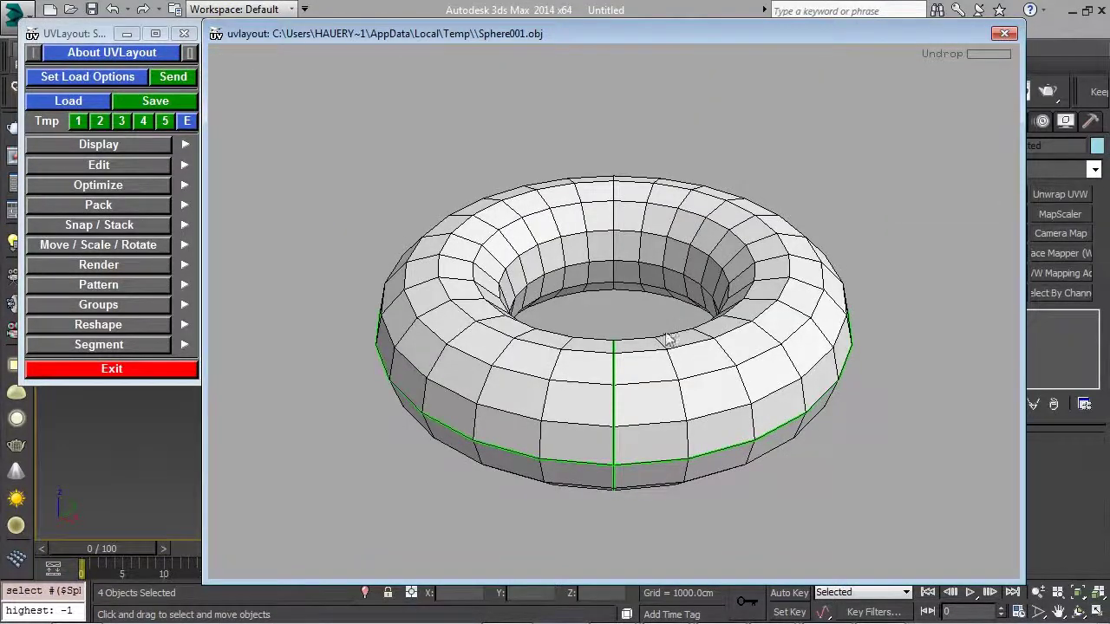
{"action": "middle_click_drag", "start_coordinate": [680, 382], "coordinate": [682, 317]}
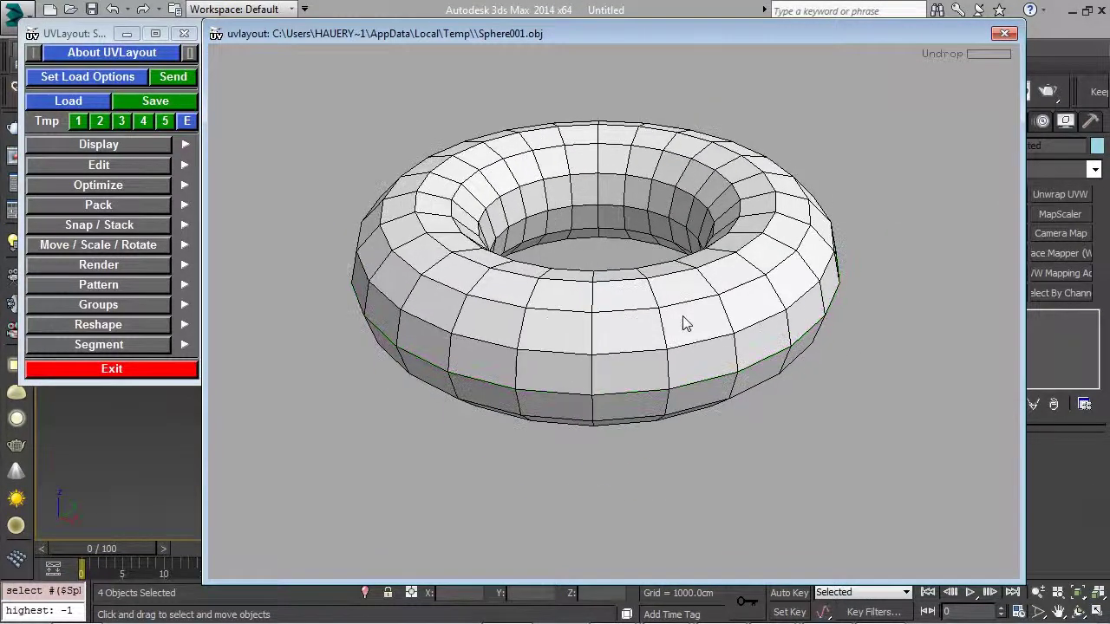
{"action": "left_click_drag", "start_coordinate": [649, 379], "coordinate": [610, 320]}
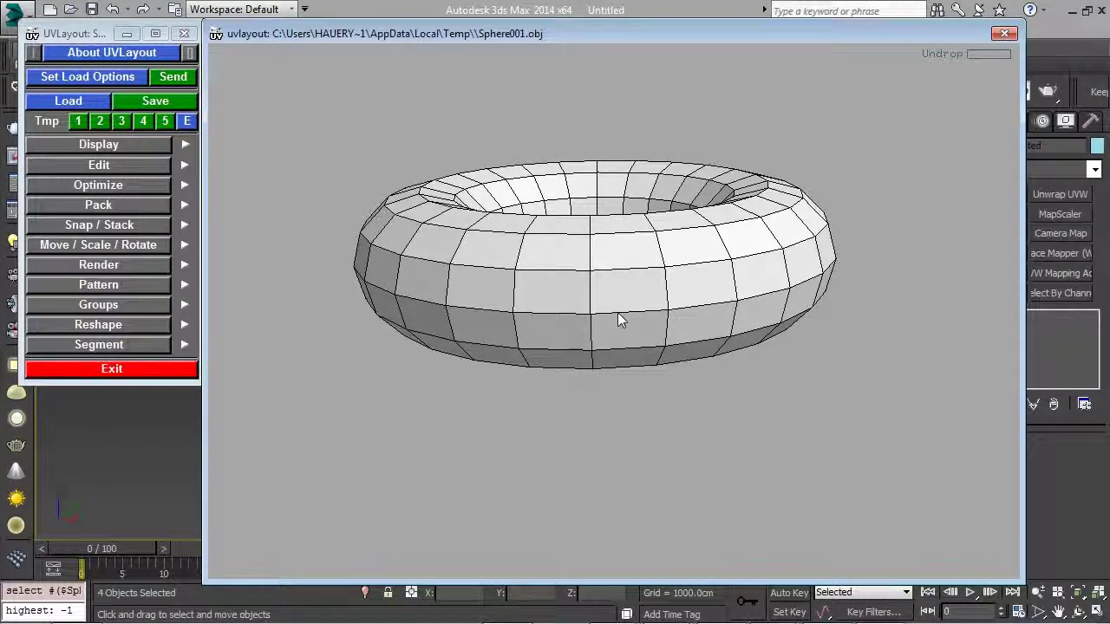
{"action": "key", "text": "c"}
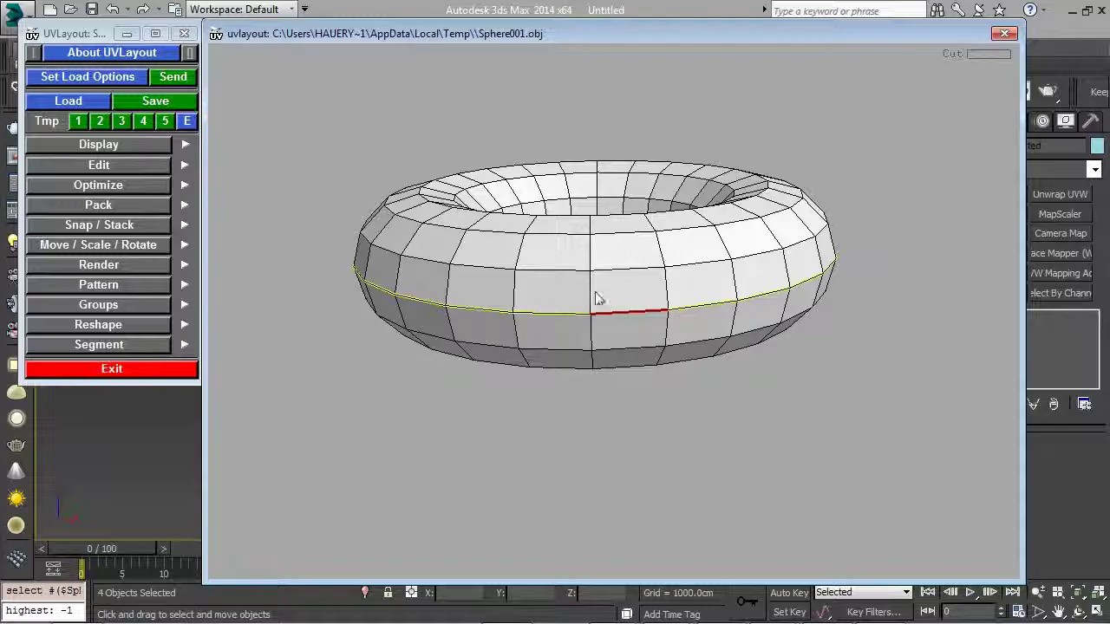
{"action": "left_click_drag", "start_coordinate": [666, 291], "coordinate": [627, 296]}
{"action": "key", "text": "Return"}
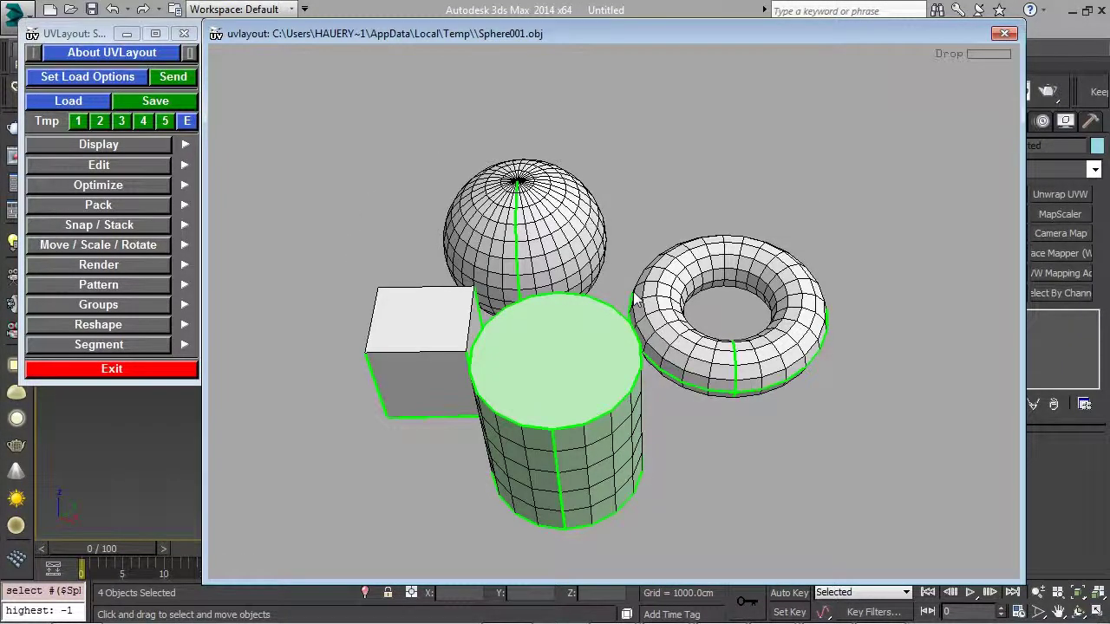
{"action": "key", "text": "d"}
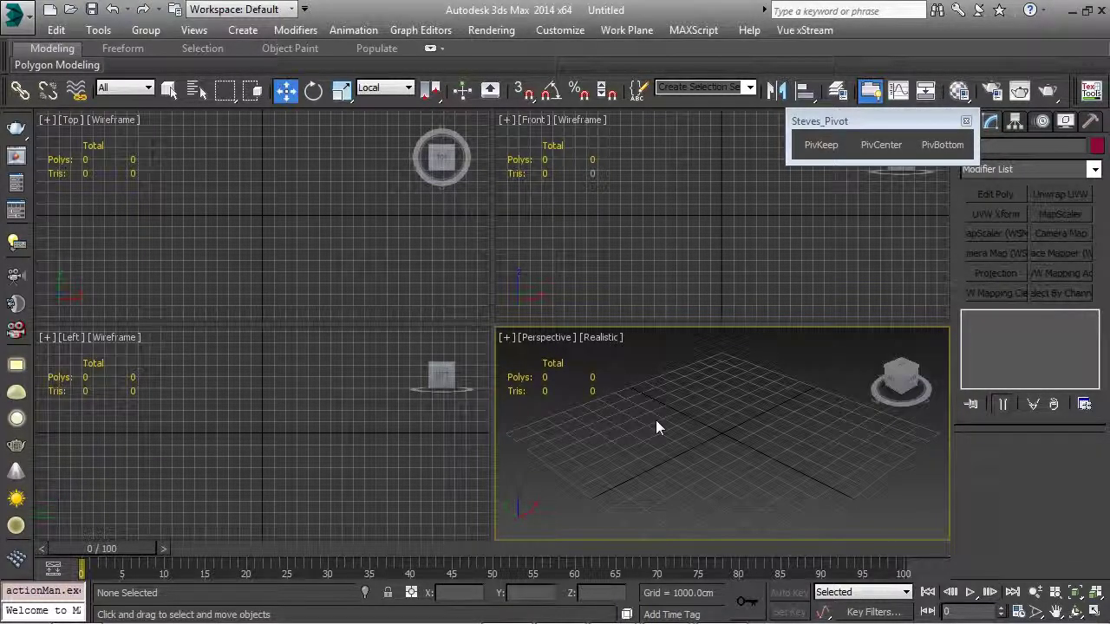
In 3ds Max, dock the Steves_Pivot toolbar and create a sphere about 1647 cm in radius at the centre of the grid
{"action": "key", "text": "alt+w"}
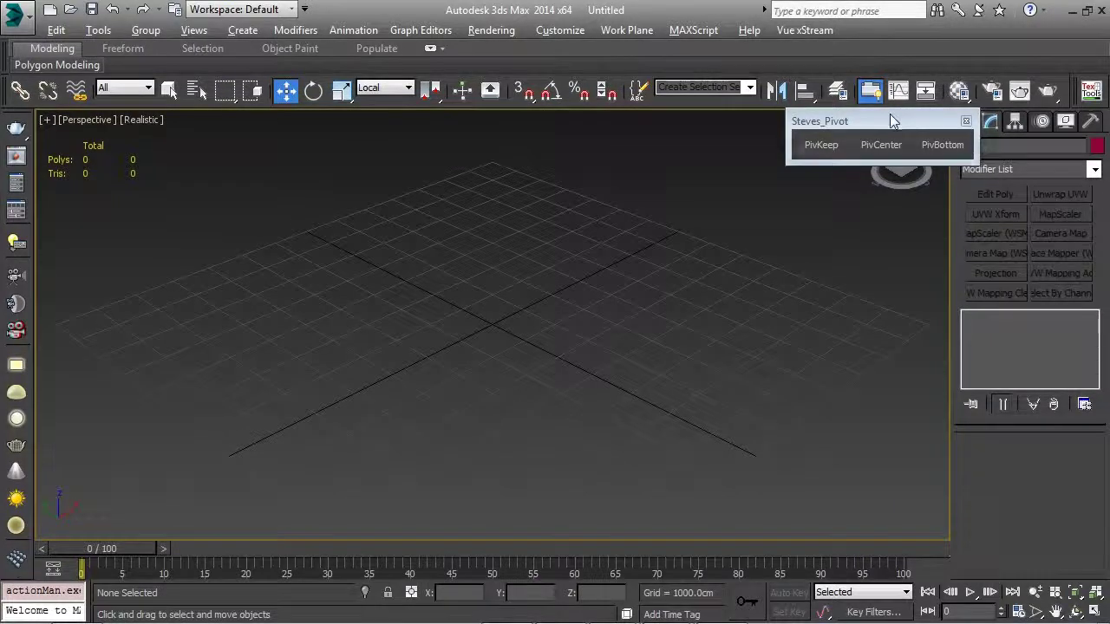
{"action": "double_click", "coordinate": [891, 119]}
{"action": "left_click", "coordinate": [963, 156]}
{"action": "left_click", "coordinate": [994, 283]}
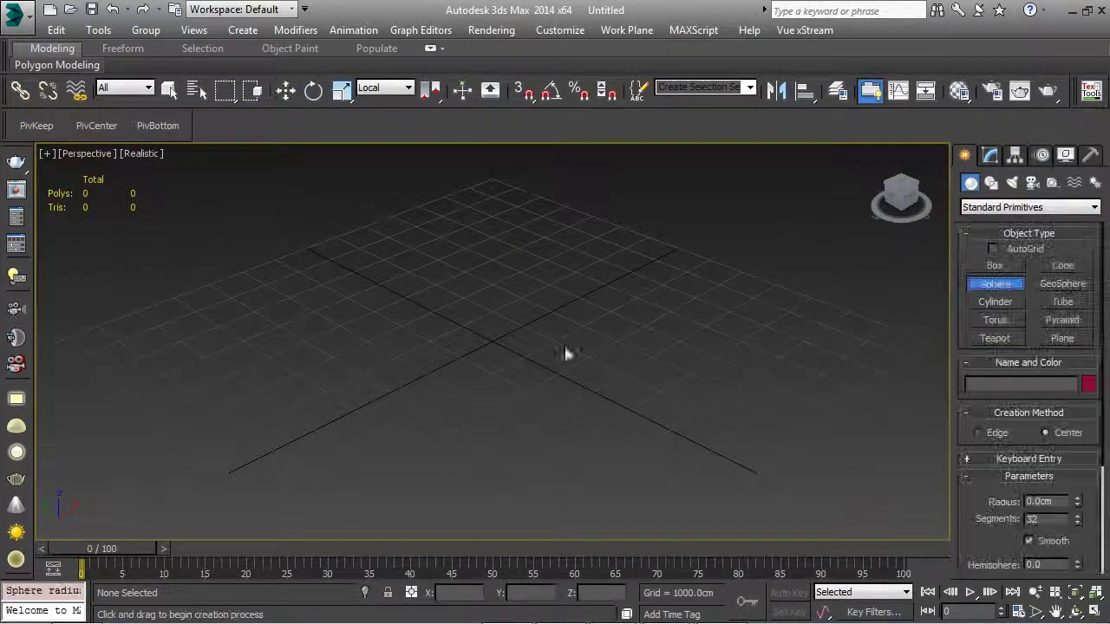
{"action": "left_click_drag", "start_coordinate": [491, 332], "coordinate": [540, 366]}
{"action": "middle_click_drag", "start_coordinate": [540, 366], "coordinate": [459, 347], "text": "alt"}
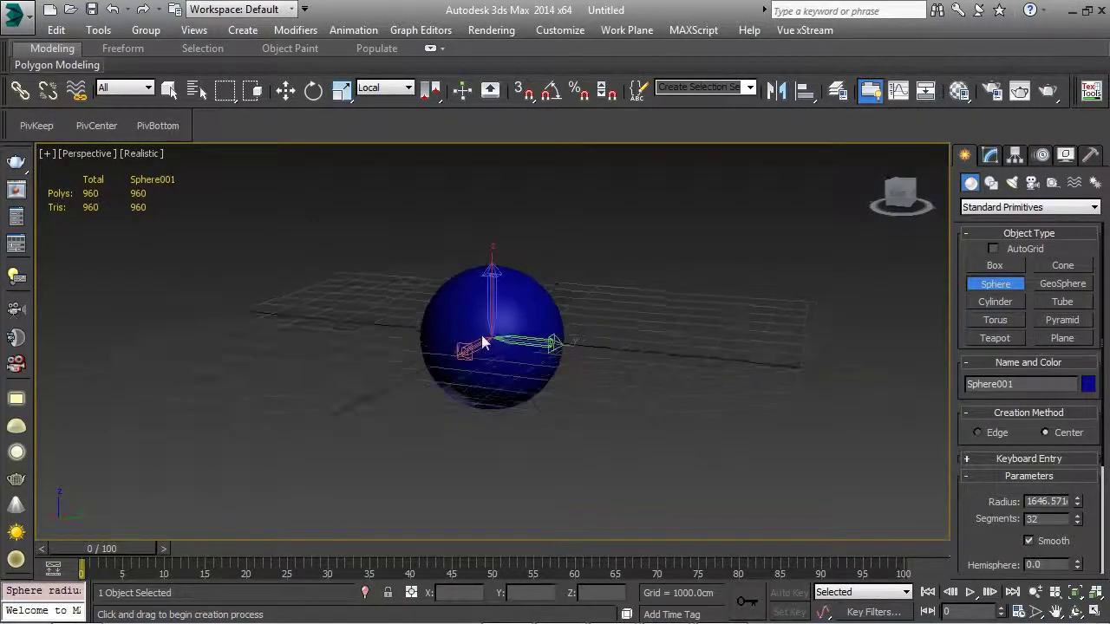
Edit only the sphere's pivot and move it well above and away from the sphere
{"action": "right_click", "coordinate": [476, 326]}
{"action": "left_click", "coordinate": [411, 307]}
{"action": "left_click_drag", "start_coordinate": [494, 303], "coordinate": [499, 237]}
{"action": "middle_click_drag", "start_coordinate": [499, 236], "coordinate": [589, 267]}
{"action": "middle_click_drag", "start_coordinate": [675, 363], "coordinate": [567, 389], "text": "alt"}
{"action": "right_click", "coordinate": [562, 340]}
{"action": "left_click", "coordinate": [555, 352]}
{"action": "left_click_drag", "start_coordinate": [554, 360], "coordinate": [469, 374]}
{"action": "left_click_drag", "start_coordinate": [445, 317], "coordinate": [577, 306]}
{"action": "middle_click_drag", "start_coordinate": [577, 307], "coordinate": [693, 265], "text": "alt"}
{"action": "left_click_drag", "start_coordinate": [699, 258], "coordinate": [694, 193]}
{"action": "middle_click_drag", "start_coordinate": [696, 201], "coordinate": [617, 349]}
Rotate the sphere's pivot about -46.5 degrees around the Y axis and leave pivot-only editing
{"action": "key", "text": "e"}
{"action": "left_click_drag", "start_coordinate": [582, 240], "coordinate": [669, 229]}
{"action": "right_click", "coordinate": [528, 242]}
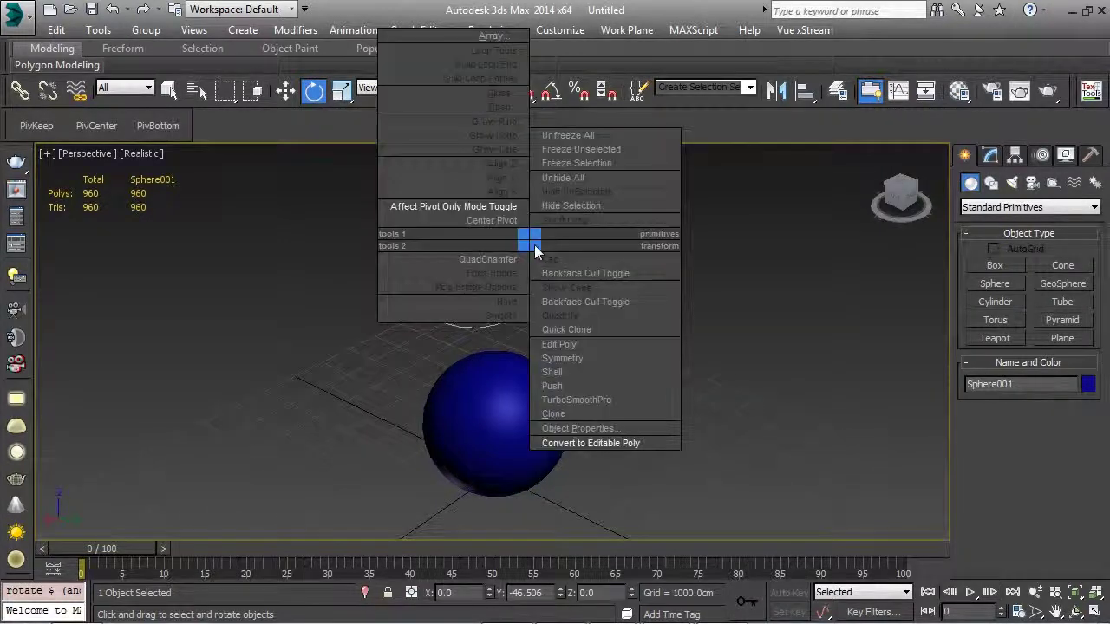
{"action": "left_click", "coordinate": [481, 208]}
{"action": "middle_click_drag", "start_coordinate": [630, 348], "coordinate": [567, 343], "text": "alt"}
{"action": "key", "text": "w"}
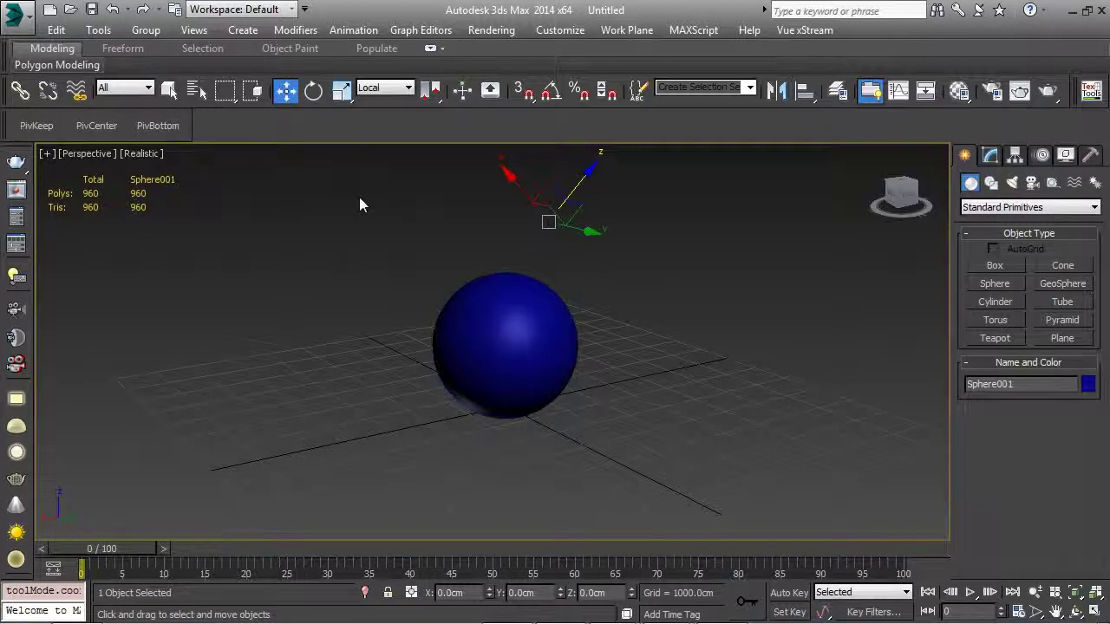
Set the reference coordinate system to Screen and examine how the sphere's gizmo is oriented from different angles
{"action": "left_click", "coordinate": [381, 90]}
{"action": "left_click", "coordinate": [384, 112]}
{"action": "left_click_drag", "start_coordinate": [619, 223], "coordinate": [638, 297]}
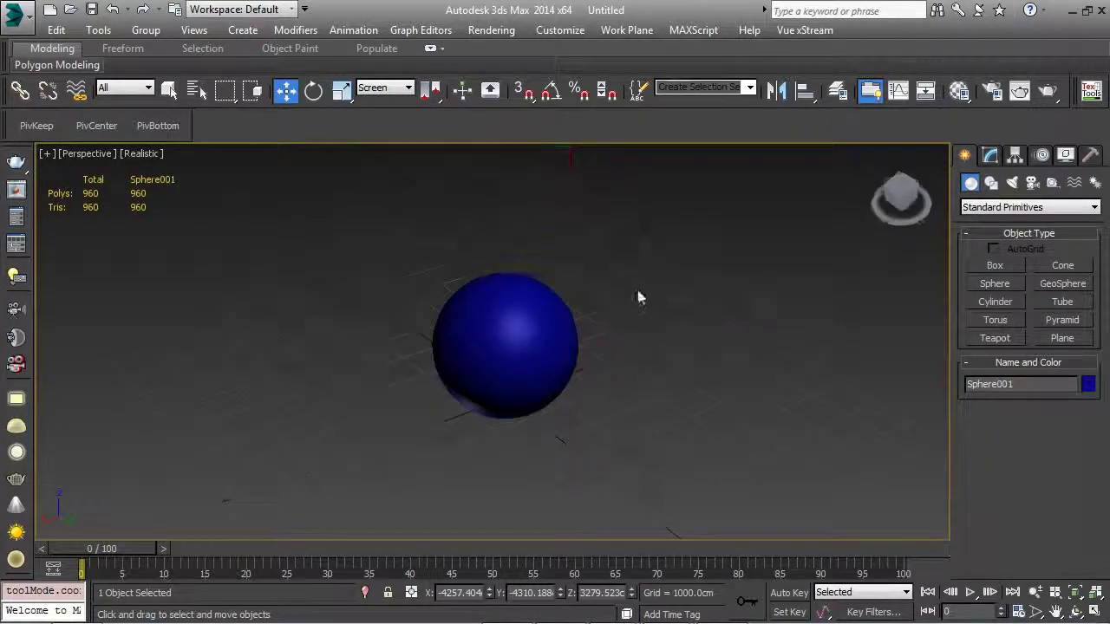
{"action": "scroll", "coordinate": [630, 282], "scroll_direction": "down", "scroll_amount": 4}
{"action": "middle_click_drag", "start_coordinate": [625, 260], "coordinate": [582, 252], "text": "alt"}
{"action": "left_click", "coordinate": [387, 89]}
{"action": "left_click", "coordinate": [382, 113]}
{"action": "middle_click_drag", "start_coordinate": [512, 161], "coordinate": [427, 132], "text": "alt"}
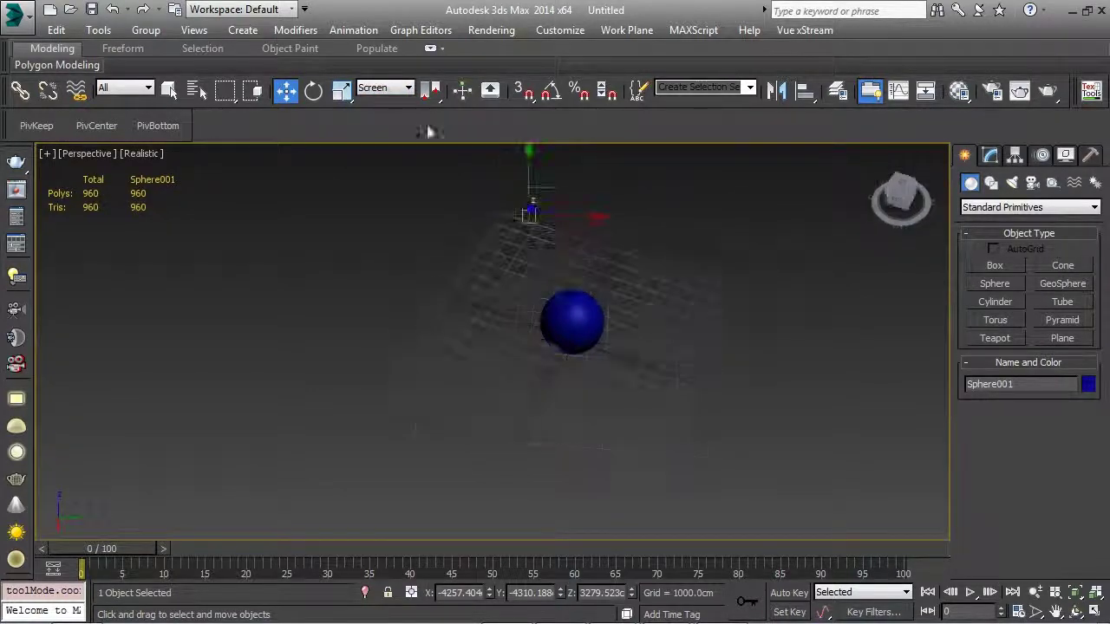
Try the View reference coordinate system on the sphere's gizmo and set it back to Local
{"action": "left_click", "coordinate": [386, 88]}
{"action": "left_click", "coordinate": [381, 102]}
{"action": "middle_click_drag", "start_coordinate": [649, 248], "coordinate": [573, 242], "text": "alt"}
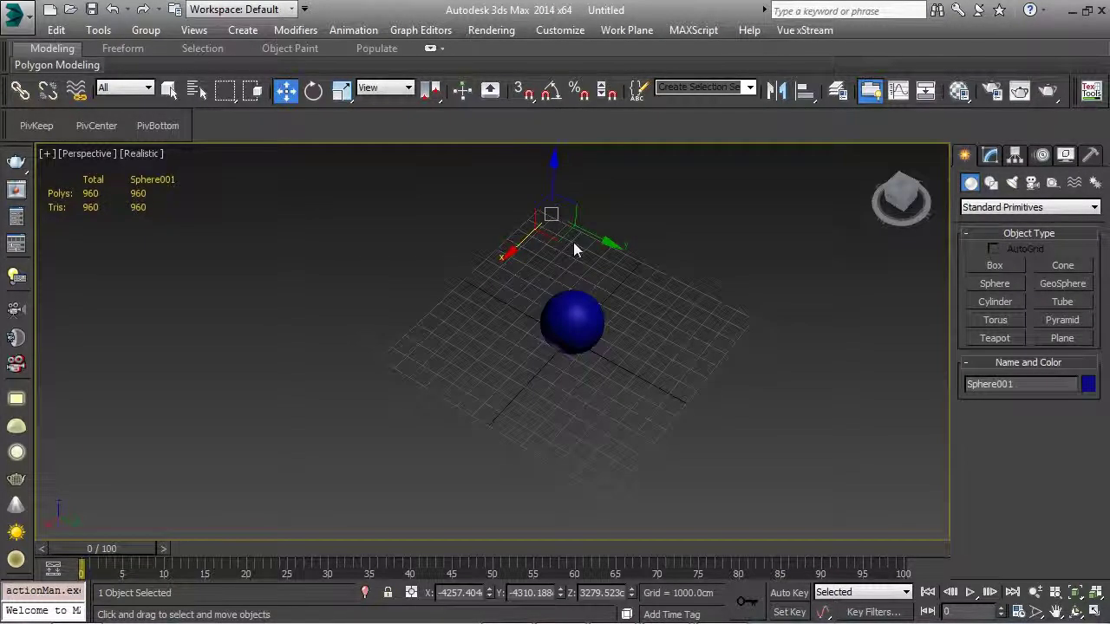
{"action": "left_click", "coordinate": [381, 88]}
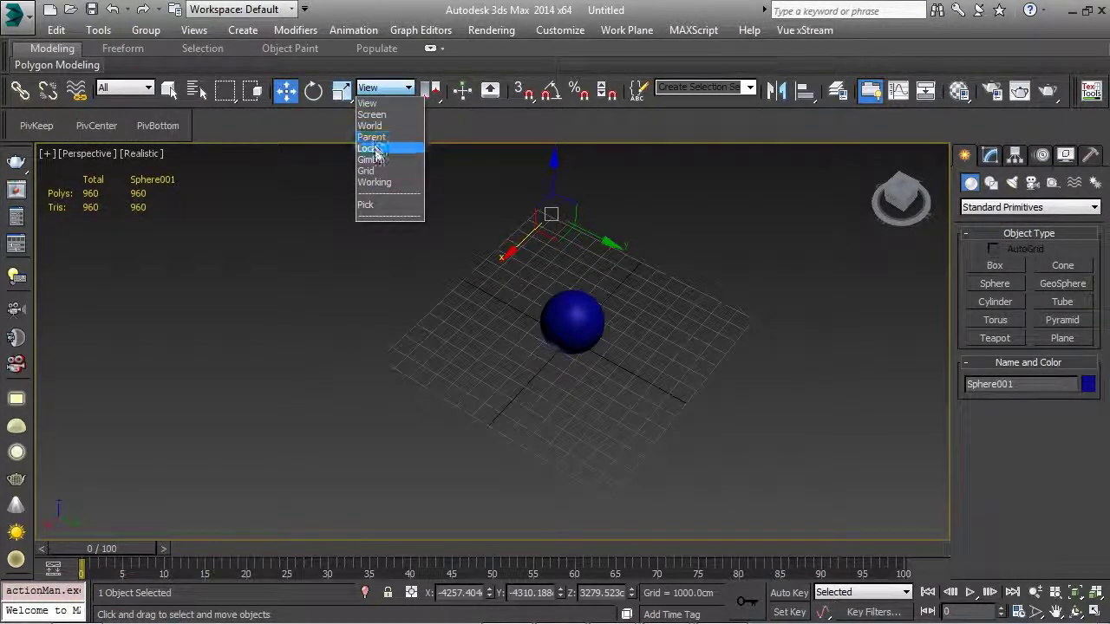
{"action": "left_click", "coordinate": [372, 139]}
{"action": "middle_click_drag", "start_coordinate": [532, 221], "coordinate": [486, 221], "text": "alt"}
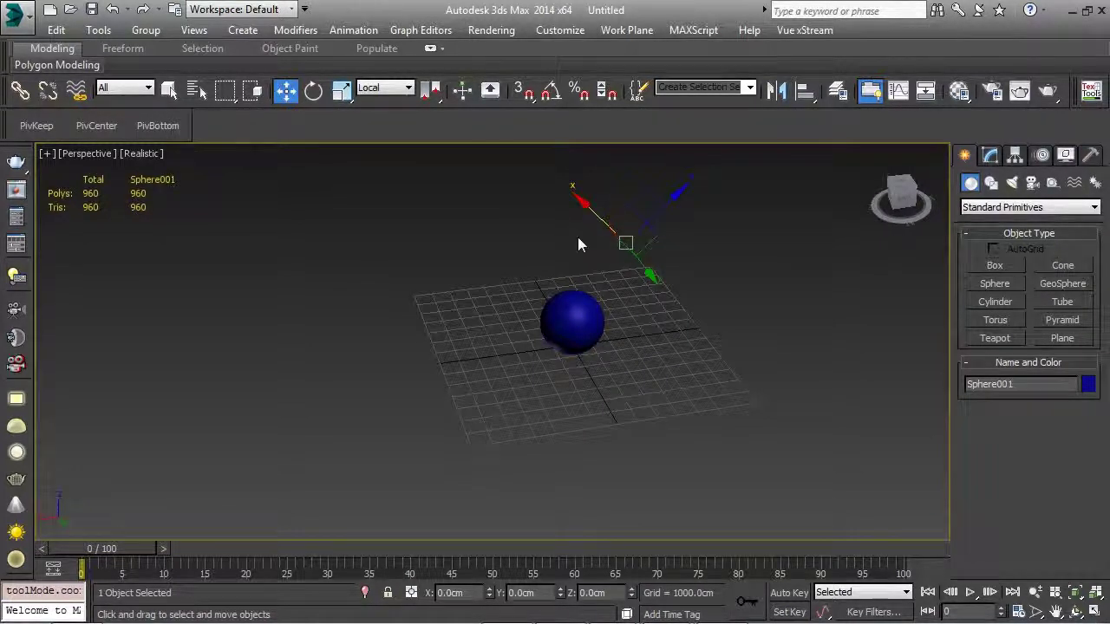
Try moving the sphere along its tilted local axes and undo the move
{"action": "mouse_move", "coordinate": [607, 280]}
{"action": "middle_mouse_down", "text": "alt"}
{"action": "mouse_move", "coordinate": [589, 305]}
{"action": "mouse_move", "coordinate": [581, 278]}
{"action": "mouse_move", "coordinate": [612, 273]}
{"action": "middle_mouse_up", "text": "alt"}
{"action": "left_click_drag", "start_coordinate": [576, 288], "coordinate": [438, 224]}
{"action": "key", "text": "ctrl+z"}
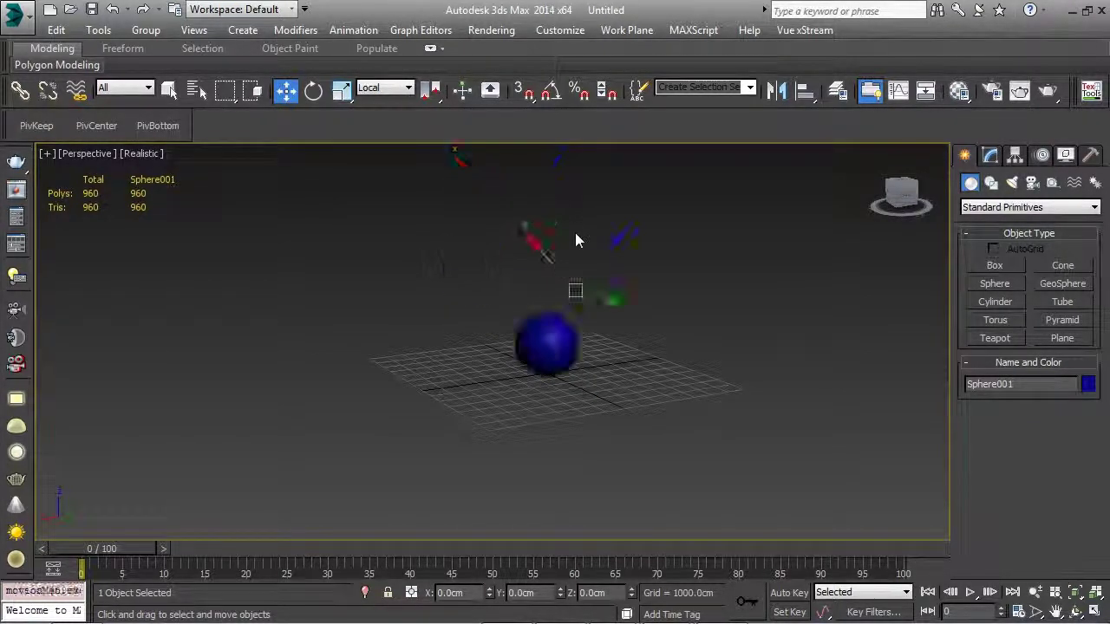
{"action": "middle_click_drag", "start_coordinate": [584, 264], "coordinate": [533, 338], "text": "alt"}
{"action": "middle_click_drag", "start_coordinate": [729, 268], "coordinate": [669, 320], "text": "alt"}
{"action": "scroll", "coordinate": [639, 289], "scroll_direction": "up", "scroll_amount": 2}
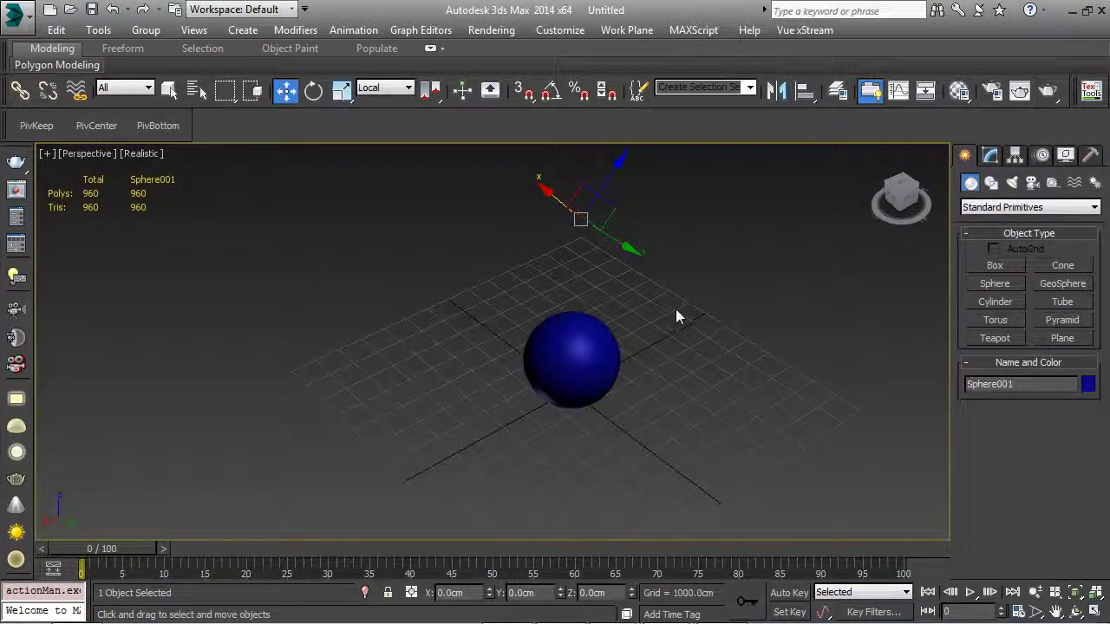
Center the sphere's pivot to the object with Affect Pivot Only and leave that mode
{"action": "left_click", "coordinate": [996, 154]}
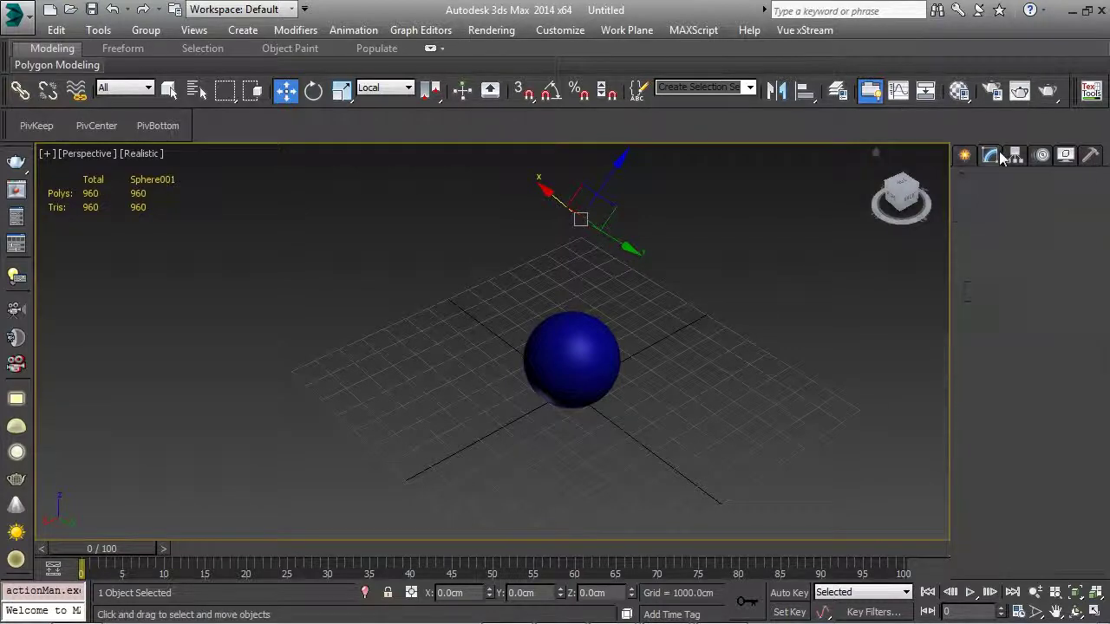
{"action": "left_click", "coordinate": [1015, 155]}
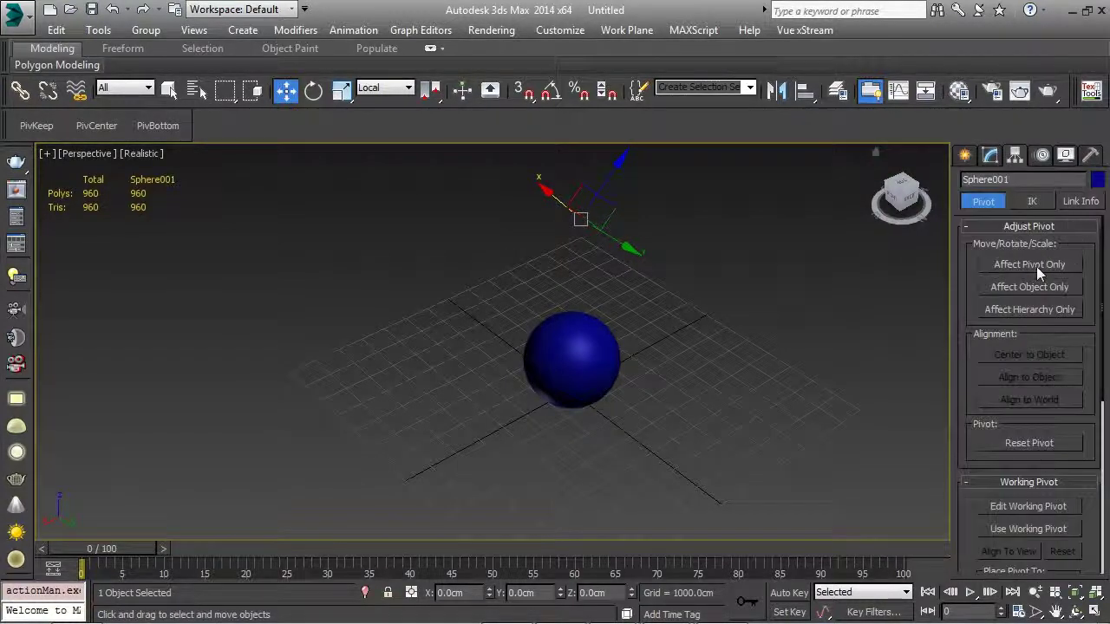
{"action": "left_click", "coordinate": [1037, 268]}
{"action": "left_click", "coordinate": [1047, 354]}
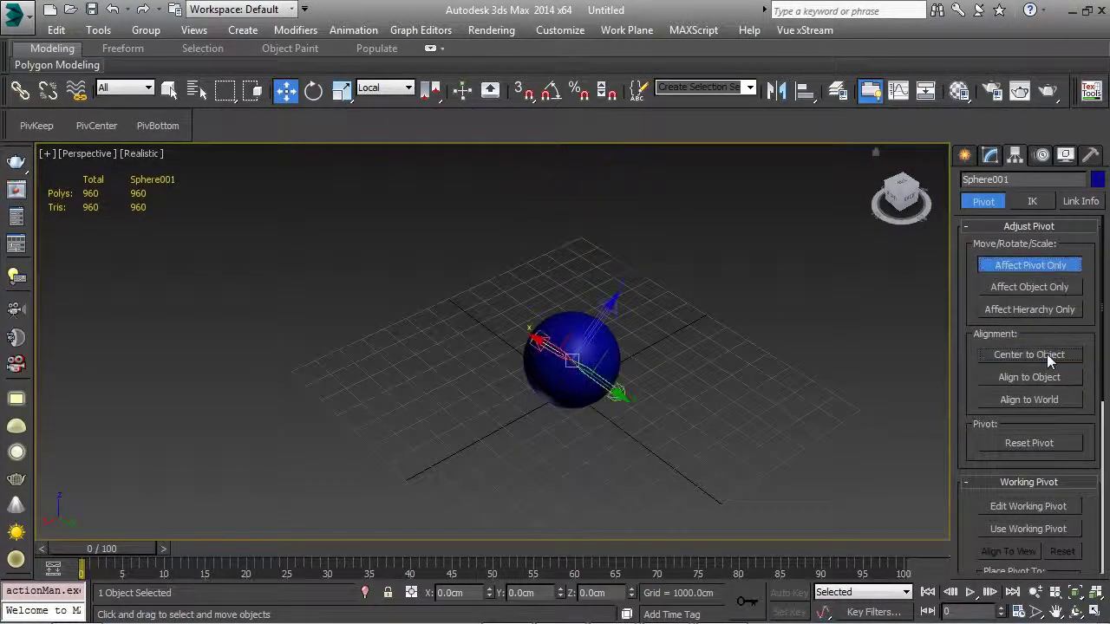
{"action": "left_click", "coordinate": [1013, 265]}
{"action": "mouse_move", "coordinate": [822, 281]}
{"action": "middle_mouse_down", "text": "alt"}
{"action": "mouse_move", "coordinate": [697, 241]}
{"action": "mouse_move", "coordinate": [808, 263]}
{"action": "mouse_move", "coordinate": [772, 331]}
{"action": "mouse_move", "coordinate": [832, 295]}
{"action": "middle_mouse_up", "text": "alt"}
Apply Reset XForm to the selected sphere to realign its tilted axes
{"action": "left_click", "coordinate": [1090, 156]}
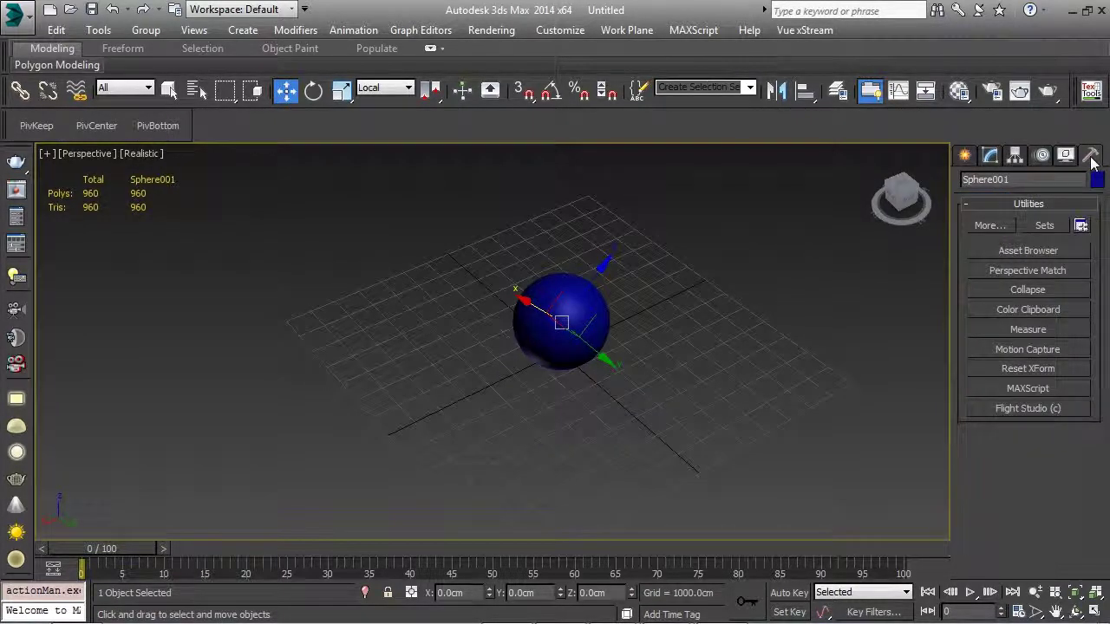
{"action": "left_click", "coordinate": [1024, 369]}
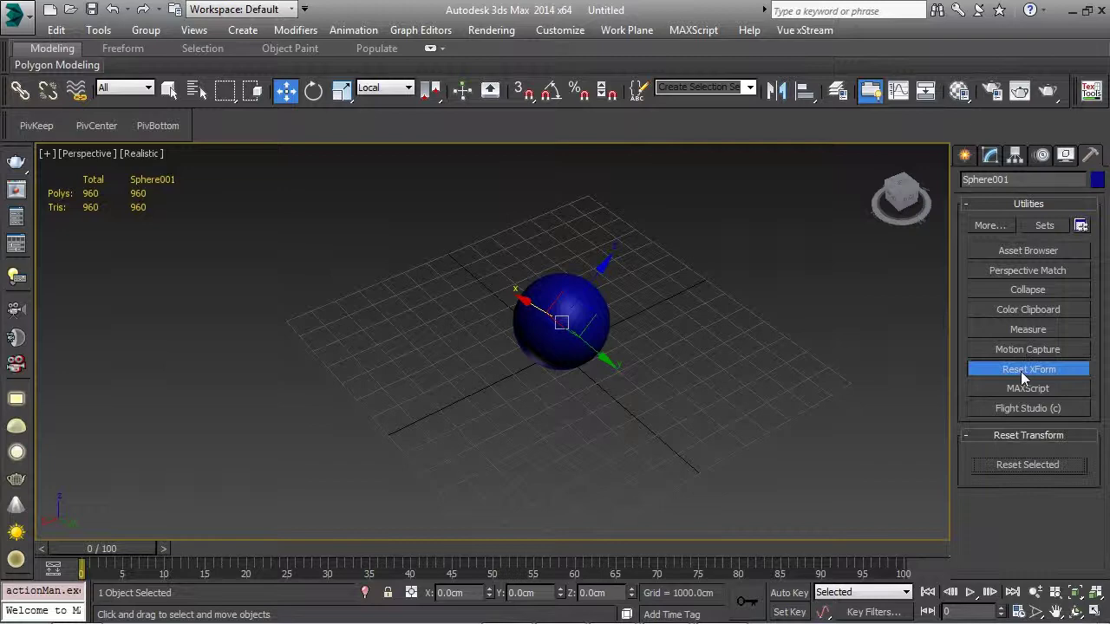
{"action": "left_click", "coordinate": [1051, 466]}
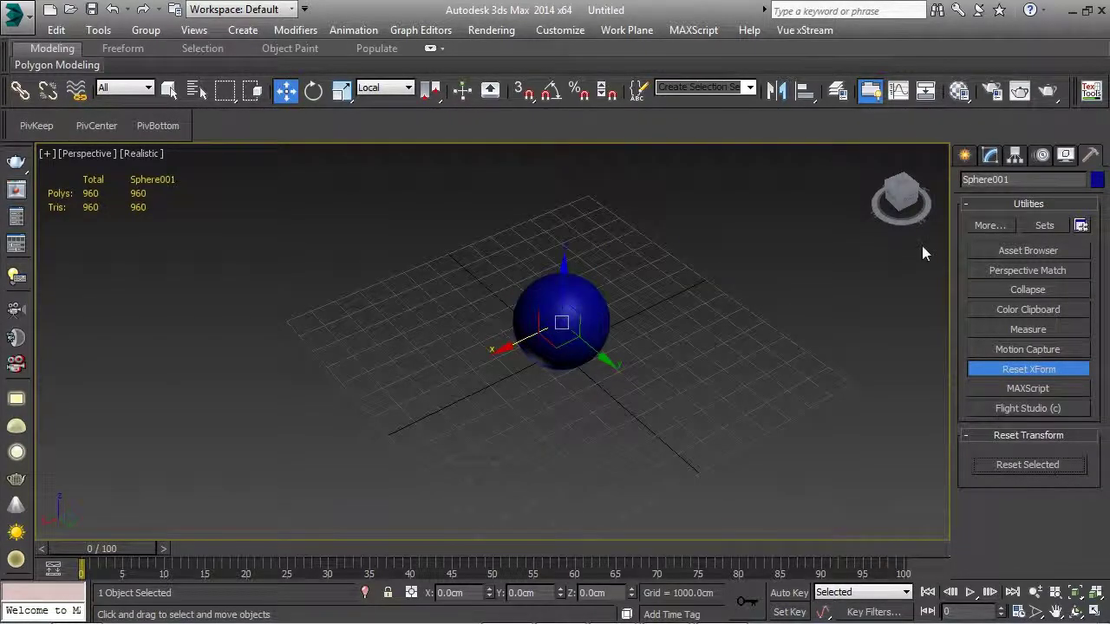
Check the XForm modifier in the sphere's stack and convert the sphere to an Editable Poly
{"action": "left_click", "coordinate": [989, 155]}
{"action": "middle_click_drag", "start_coordinate": [742, 317], "coordinate": [732, 255], "text": "alt"}
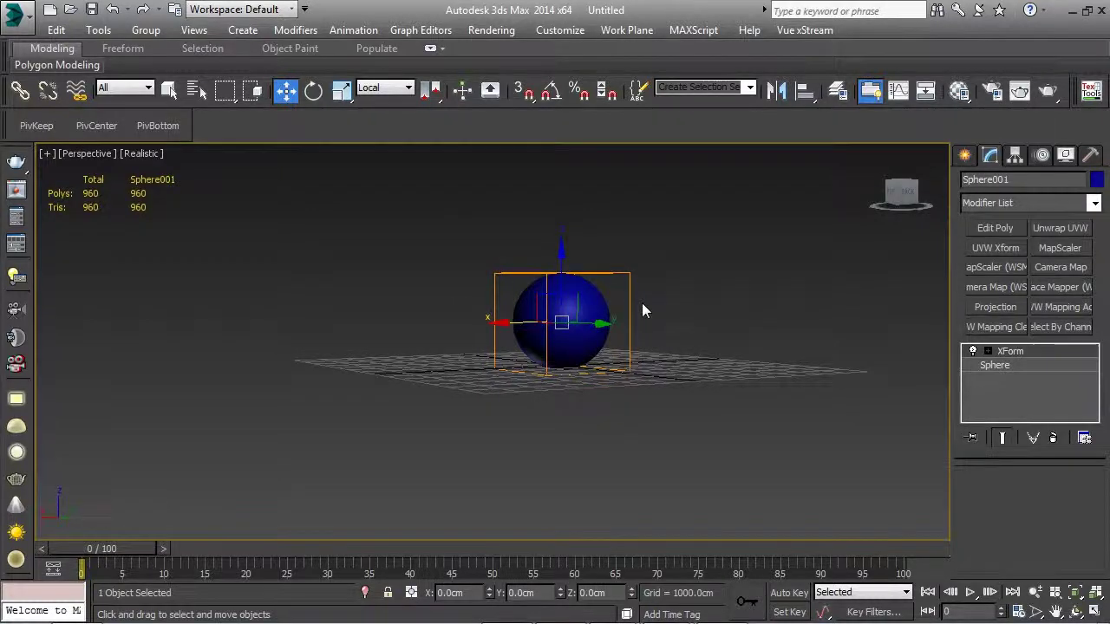
{"action": "middle_click_drag", "start_coordinate": [641, 303], "coordinate": [645, 322], "text": "alt"}
{"action": "right_click", "coordinate": [570, 309]}
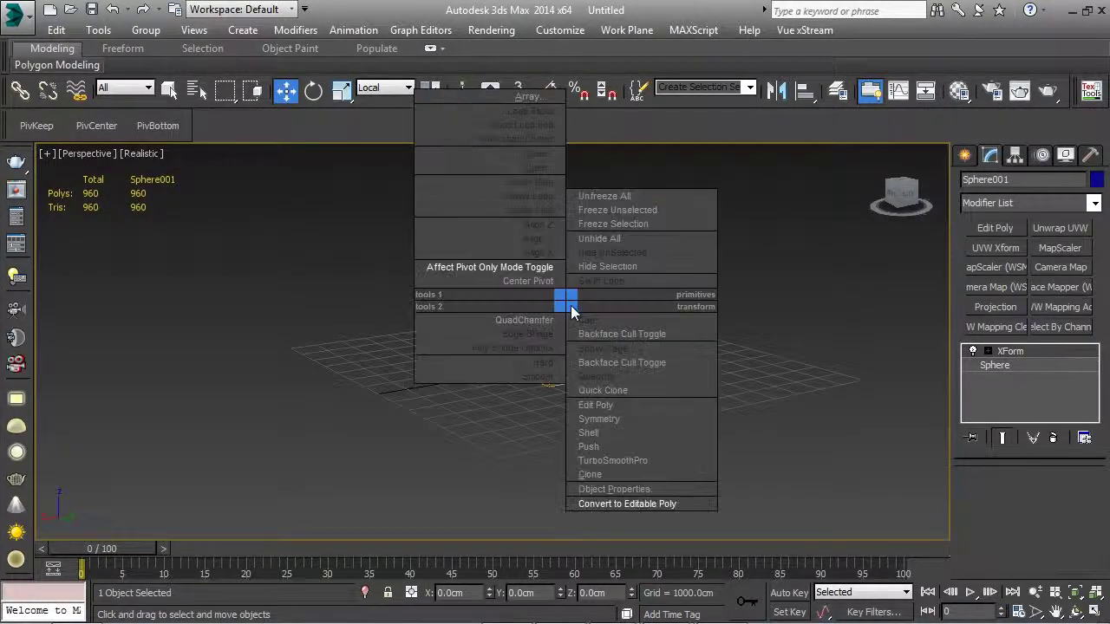
{"action": "left_click", "coordinate": [650, 506]}
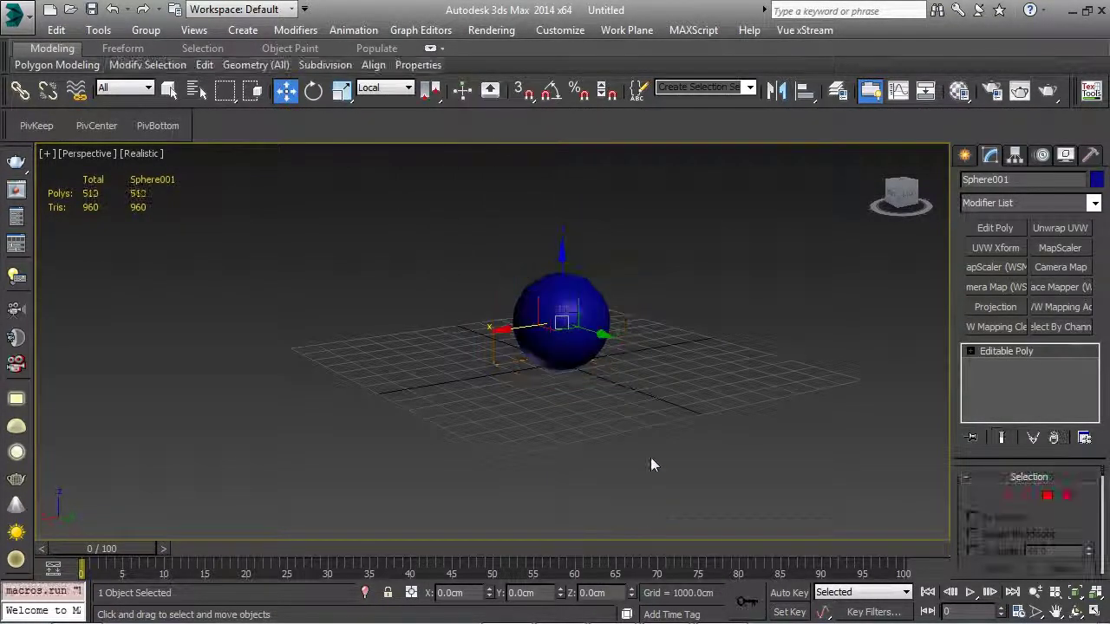
{"action": "middle_click_drag", "start_coordinate": [626, 389], "coordinate": [645, 428], "text": "alt"}
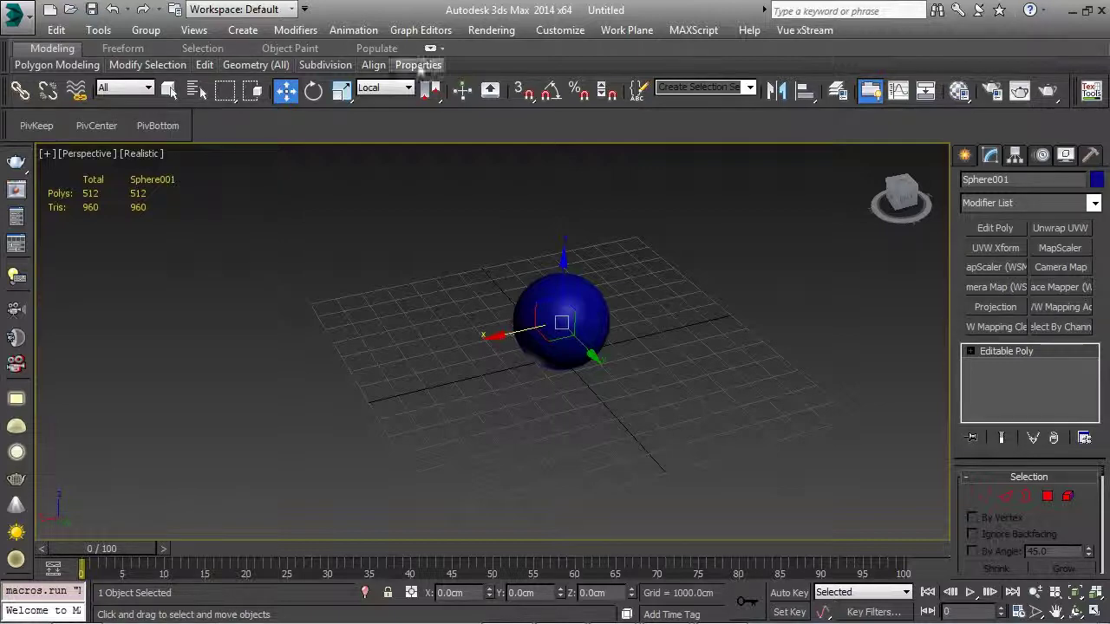
Open the toolbar customization of the user interface and list the actions of the All Commands category
{"action": "left_click", "coordinate": [561, 31]}
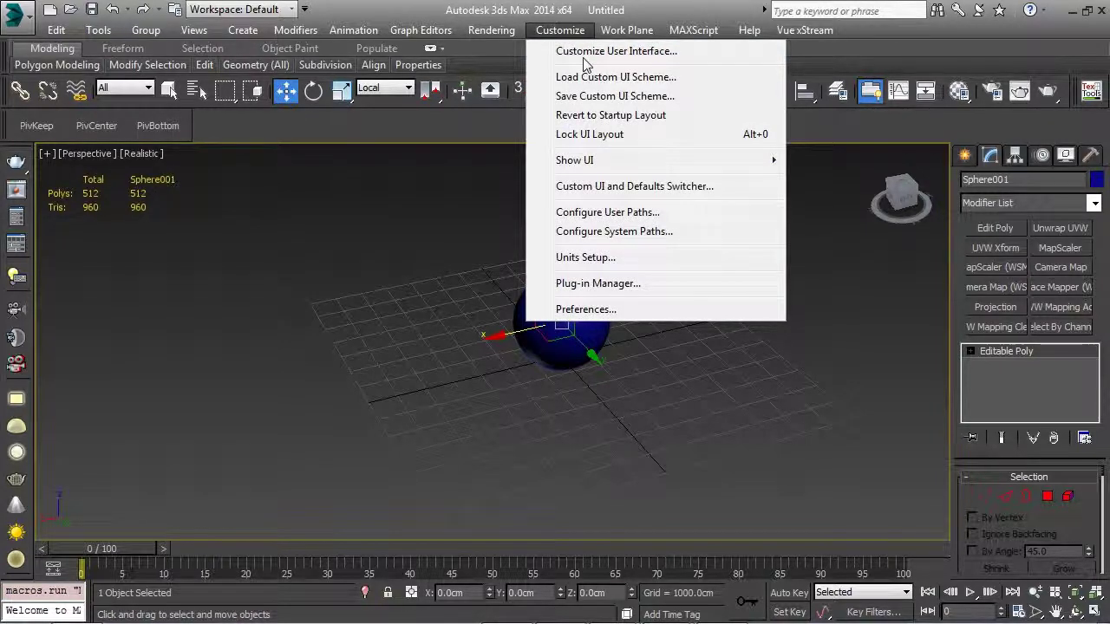
{"action": "left_click", "coordinate": [584, 57]}
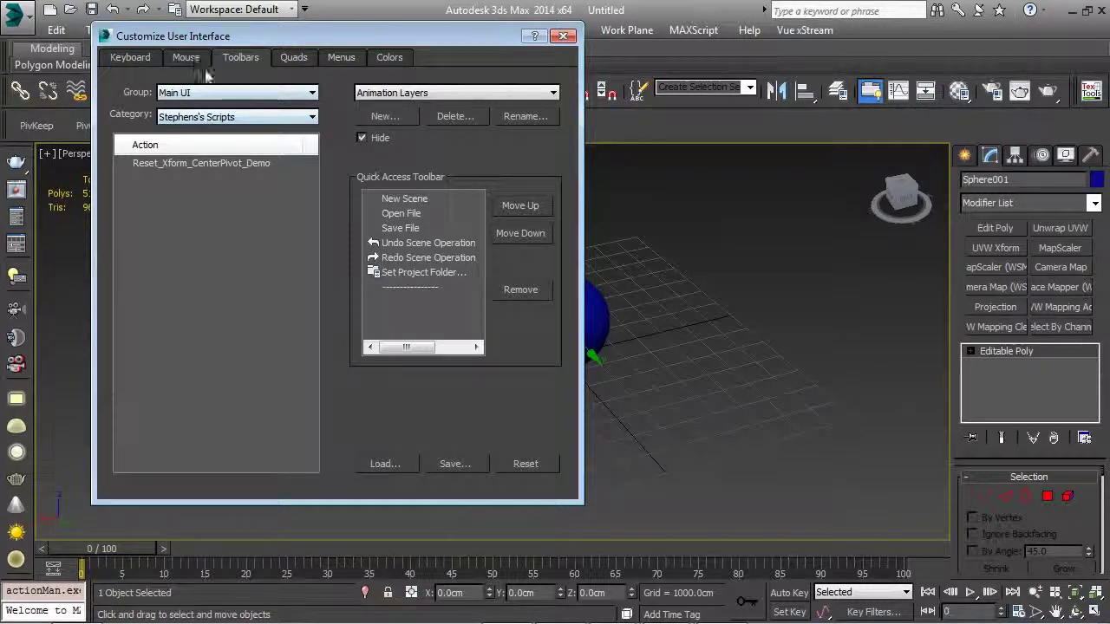
{"action": "left_click", "coordinate": [229, 116]}
{"action": "scroll", "coordinate": [229, 217], "scroll_direction": "up", "scroll_amount": 15}
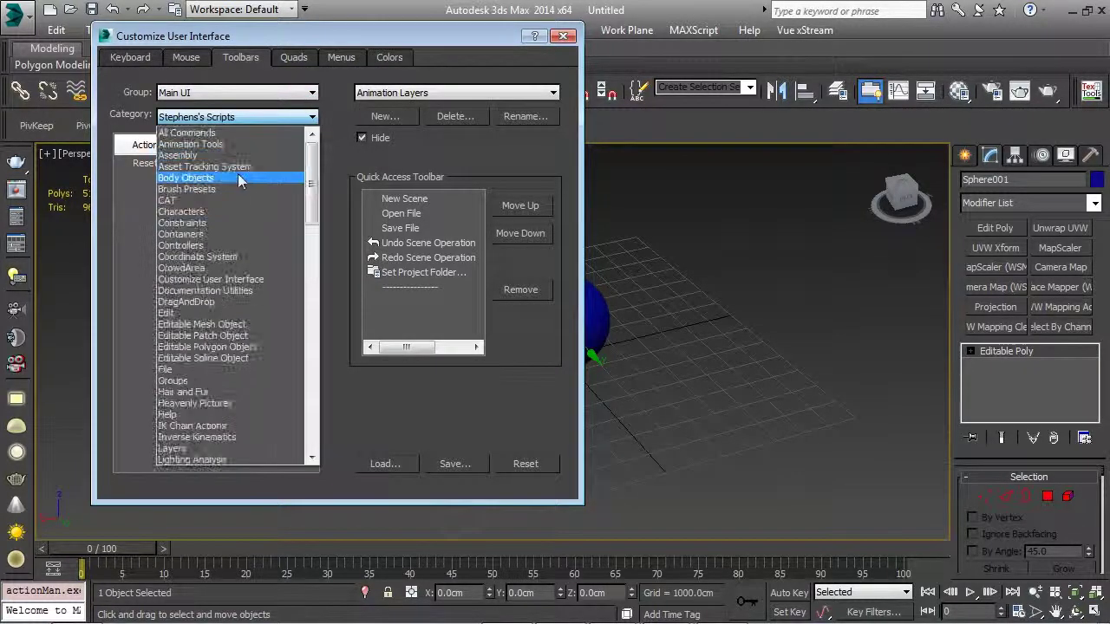
{"action": "left_click", "coordinate": [187, 133]}
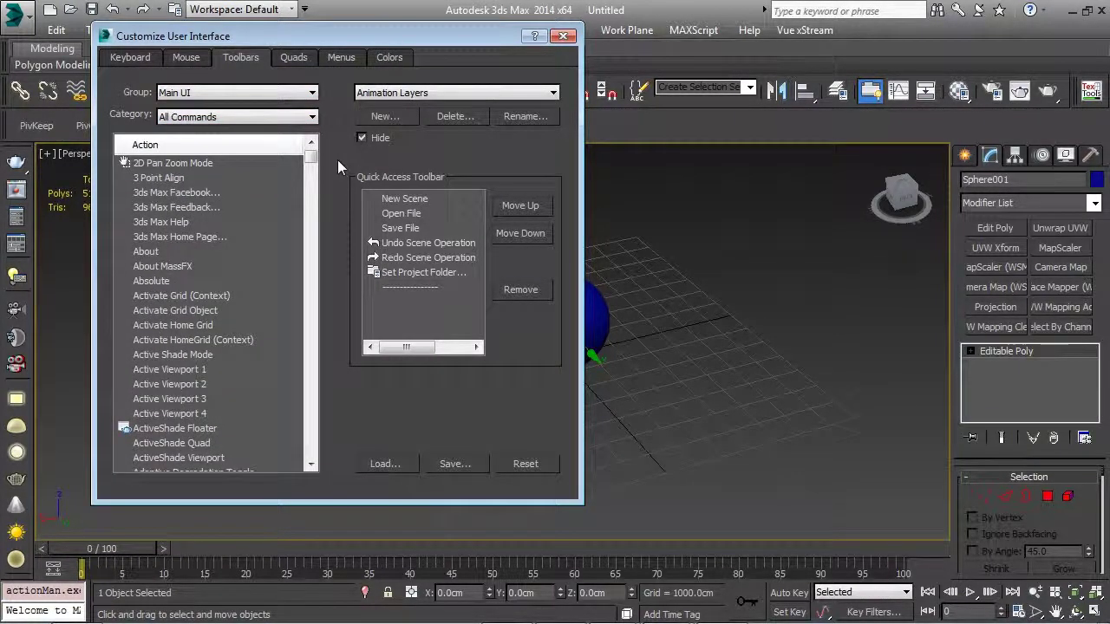
Try to create a new toolbar named Steves_Demo
{"action": "left_click_drag", "start_coordinate": [426, 36], "coordinate": [386, 30]}
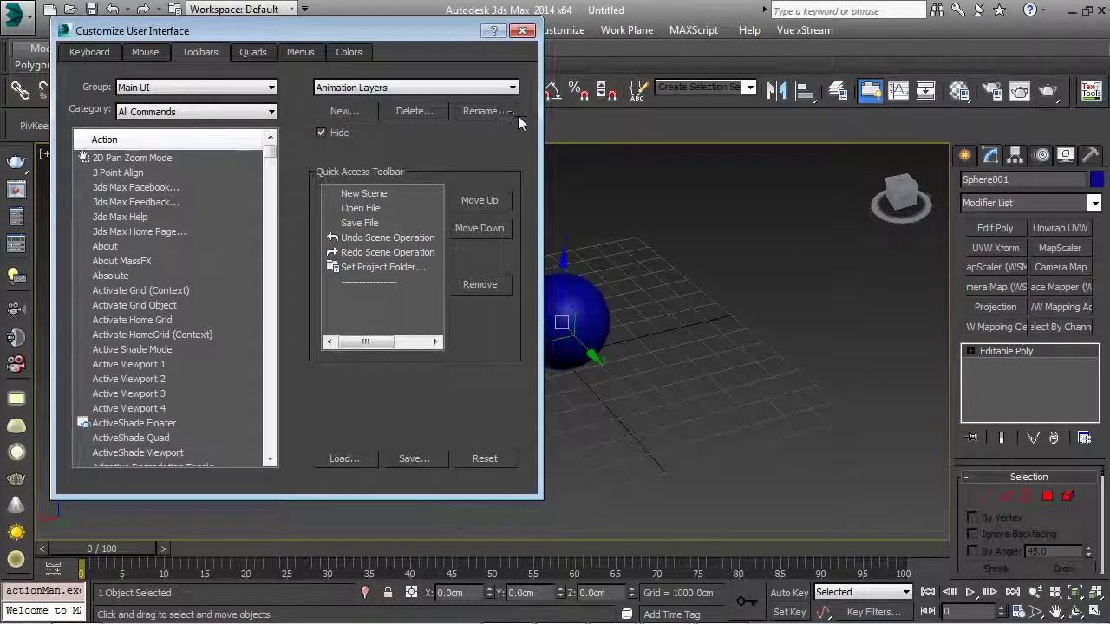
{"action": "left_click", "coordinate": [344, 110]}
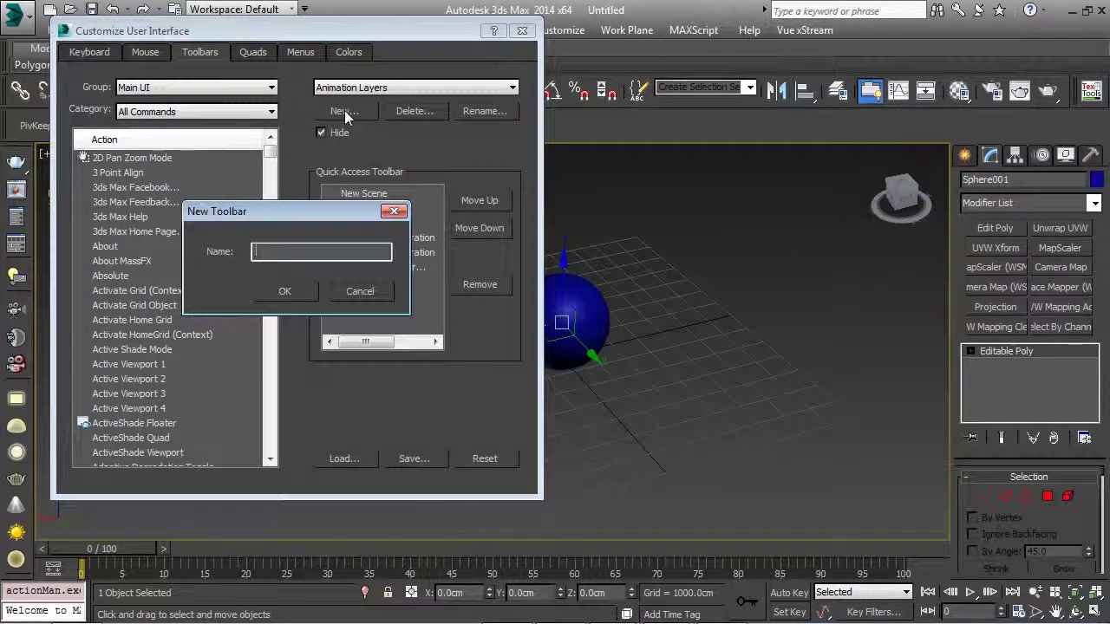
{"action": "type", "text": "Steves_Demo"}
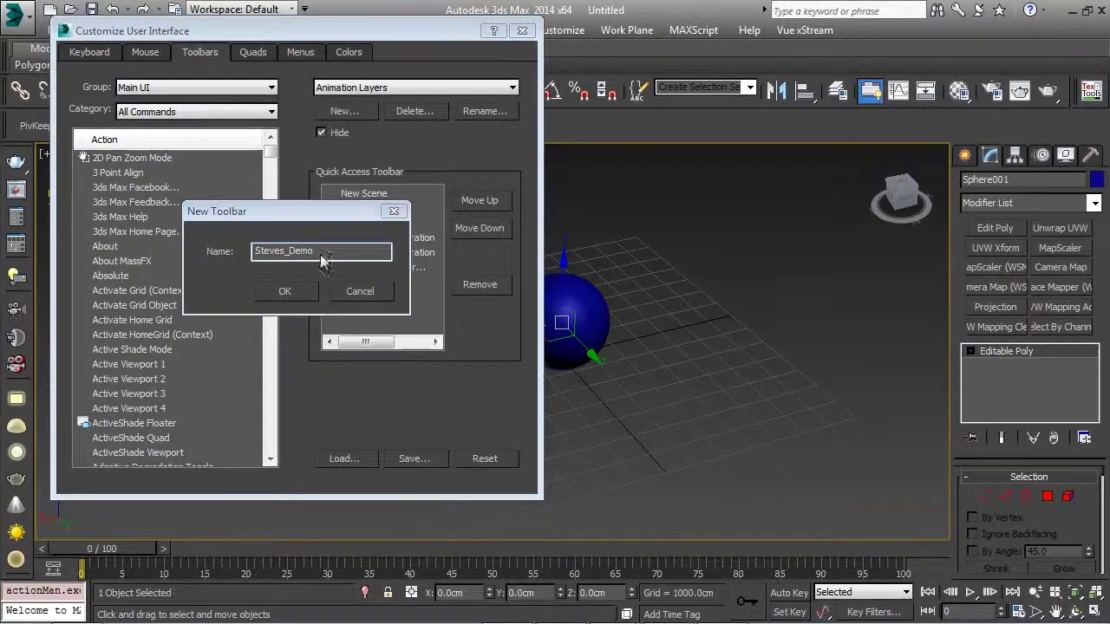
{"action": "left_click", "coordinate": [287, 291]}
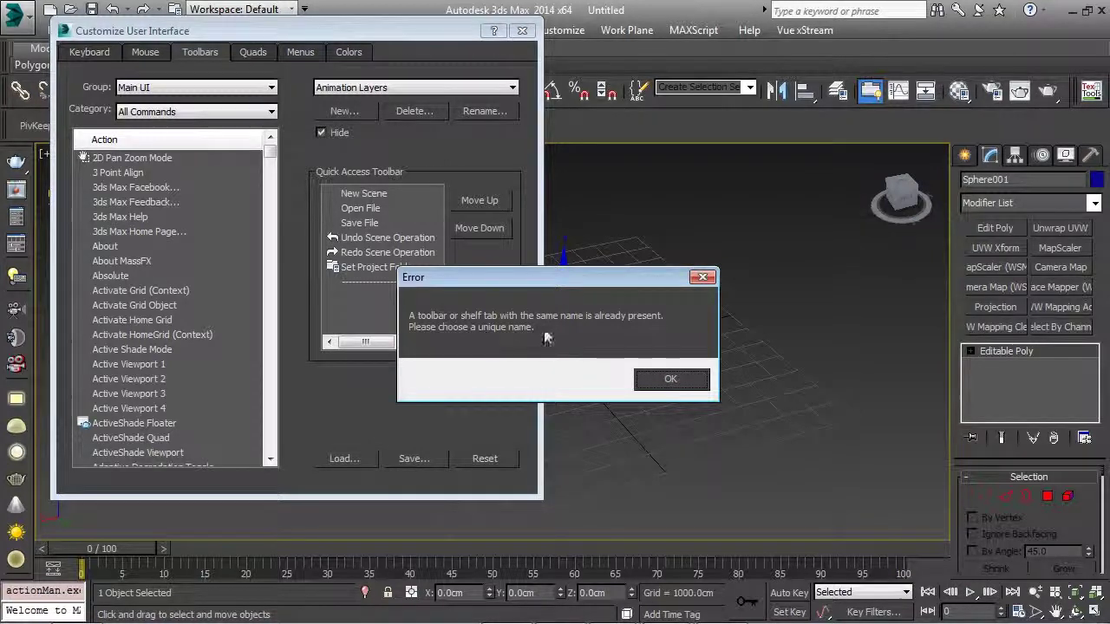
{"action": "left_click", "coordinate": [658, 382]}
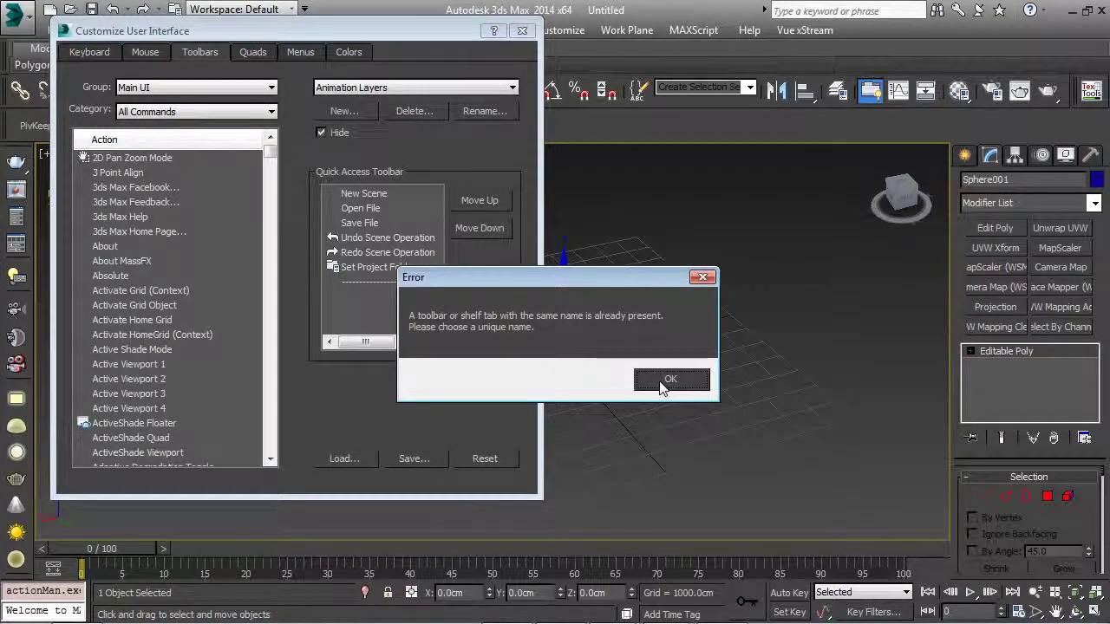
{"action": "left_click", "coordinate": [662, 381]}
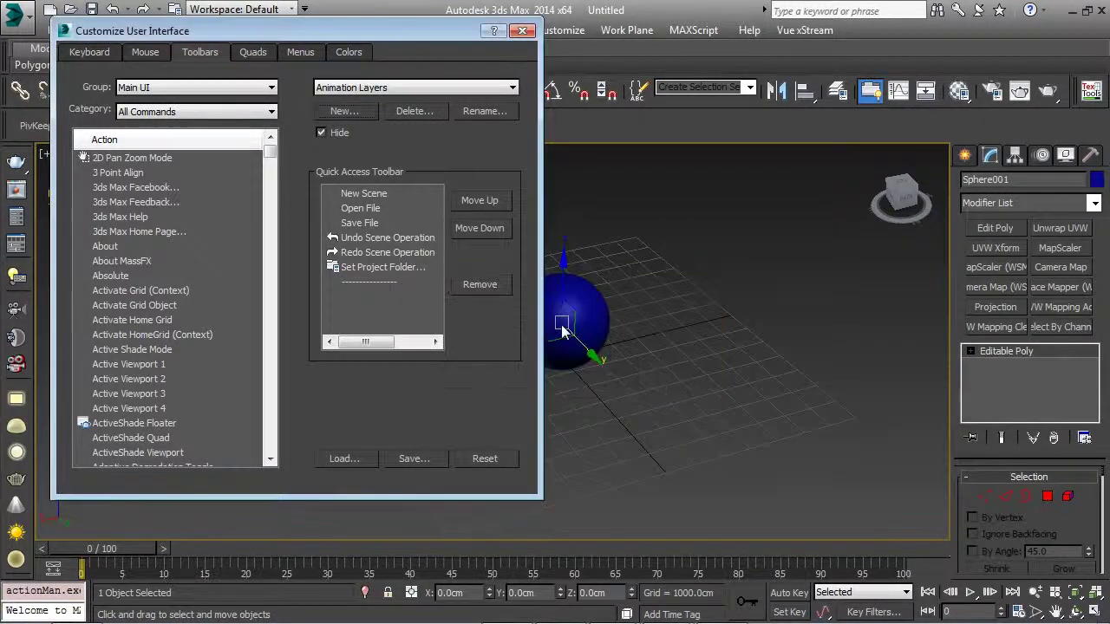
Show the existing Steves_Demo toolbar and place it over the viewport, clear of the customization dialog
{"action": "right_click", "coordinate": [930, 135]}
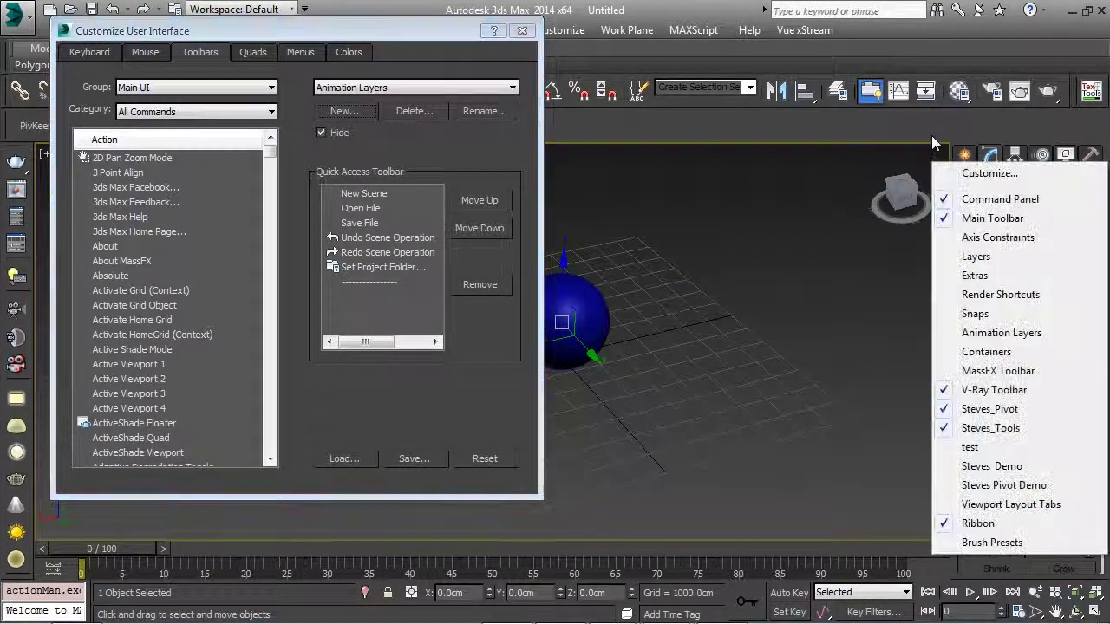
{"action": "left_click", "coordinate": [993, 466]}
{"action": "left_click_drag", "start_coordinate": [631, 160], "coordinate": [678, 208]}
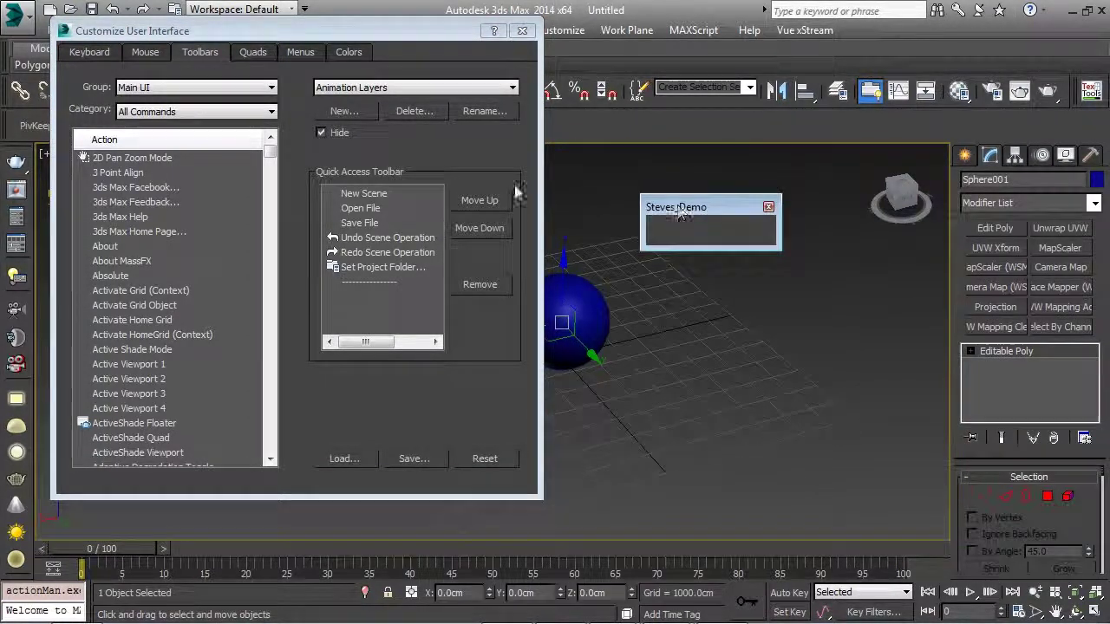
Find the Center Pivot action in the command list and add it to the Steves_Demo toolbar
{"action": "left_click_drag", "start_coordinate": [299, 30], "coordinate": [401, 33]}
{"action": "left_click", "coordinate": [282, 206]}
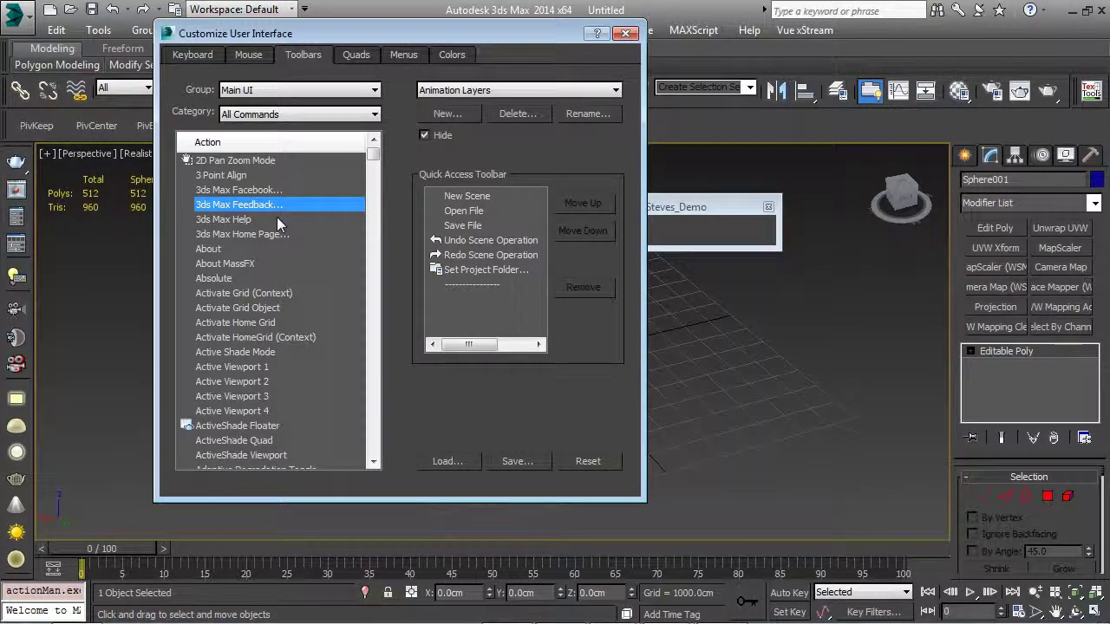
{"action": "key", "text": "c"}
{"action": "scroll", "coordinate": [292, 305], "scroll_direction": "down", "scroll_amount": 5}
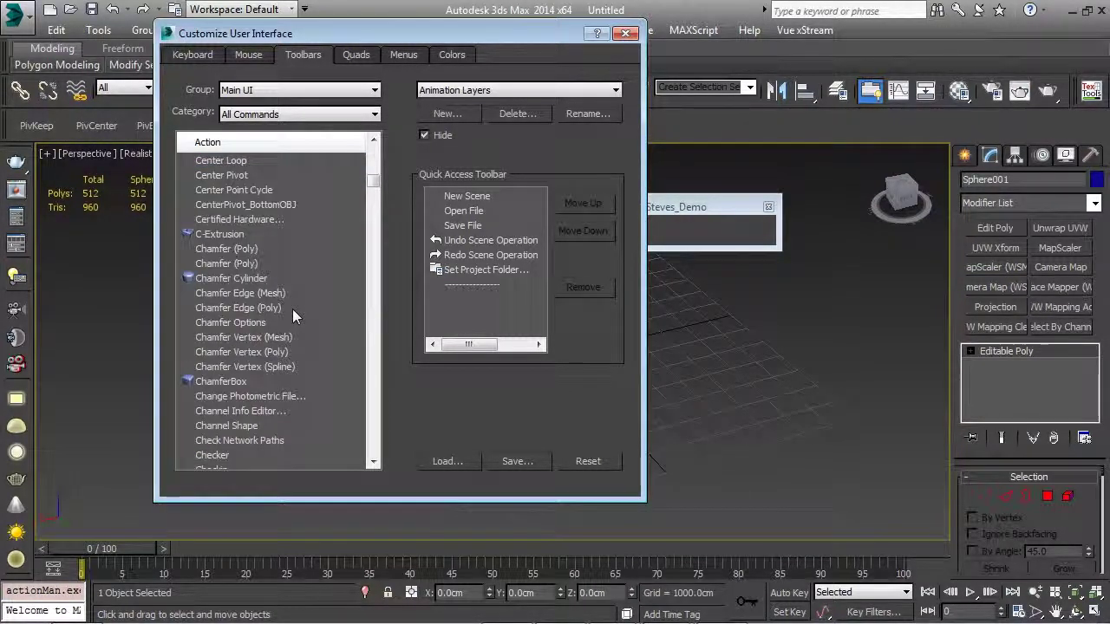
{"action": "left_click", "coordinate": [226, 176]}
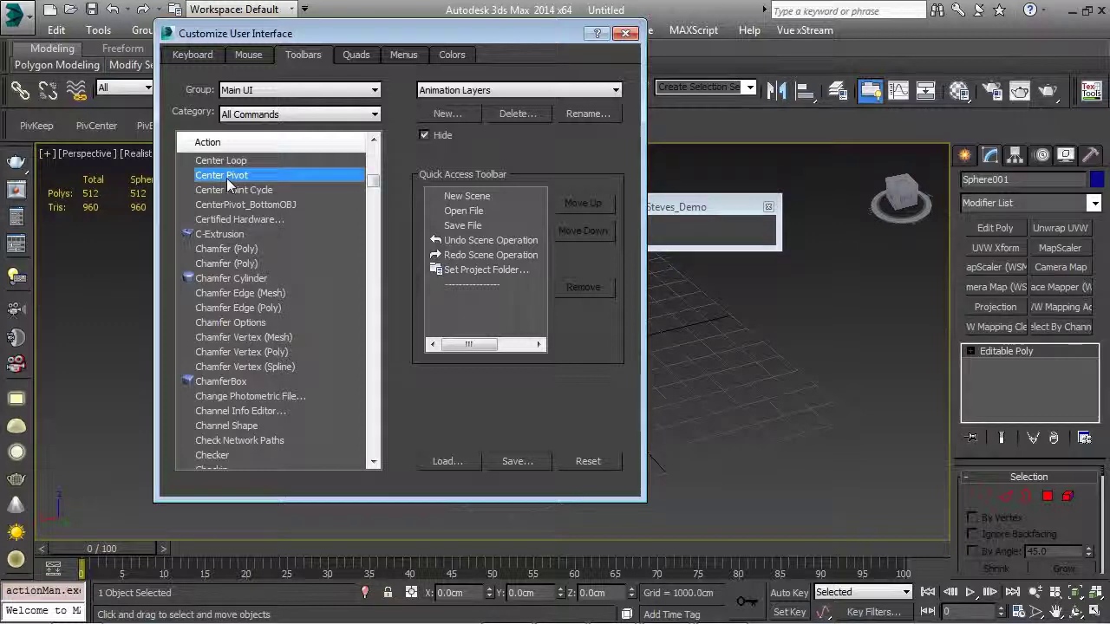
{"action": "left_click_drag", "start_coordinate": [668, 235], "coordinate": [725, 194]}
{"action": "left_click_drag", "start_coordinate": [770, 234], "coordinate": [881, 235]}
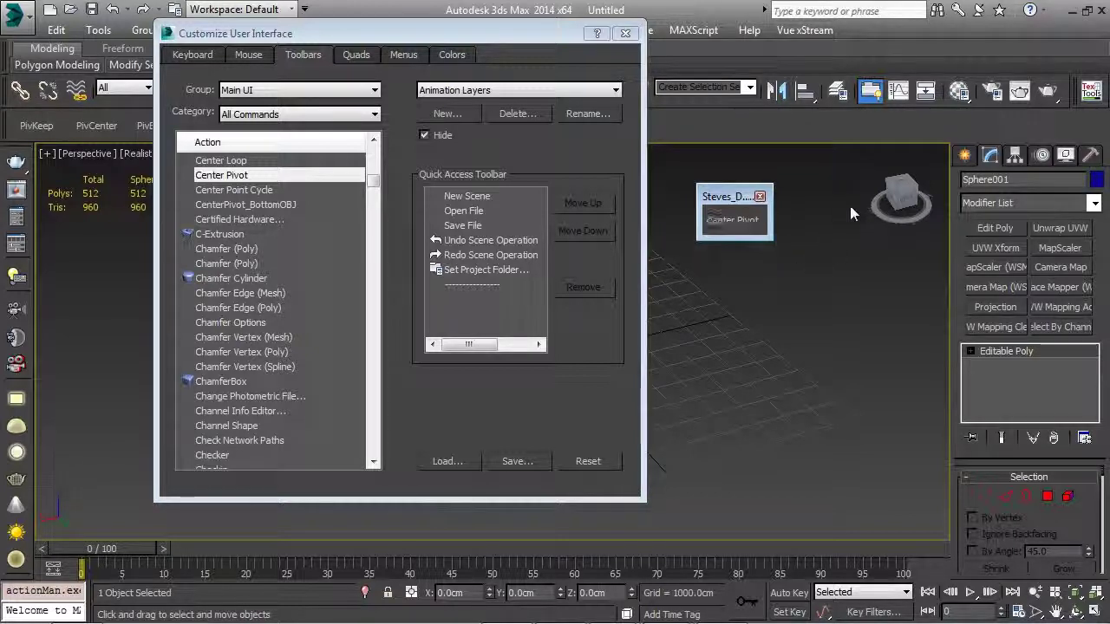
Move the sphere's pivot off-center in Affect Pivot Only mode, leave the mode and re-center it with the custom toolbar's Center Pivot
{"action": "left_click_drag", "start_coordinate": [507, 36], "coordinate": [502, 408]}
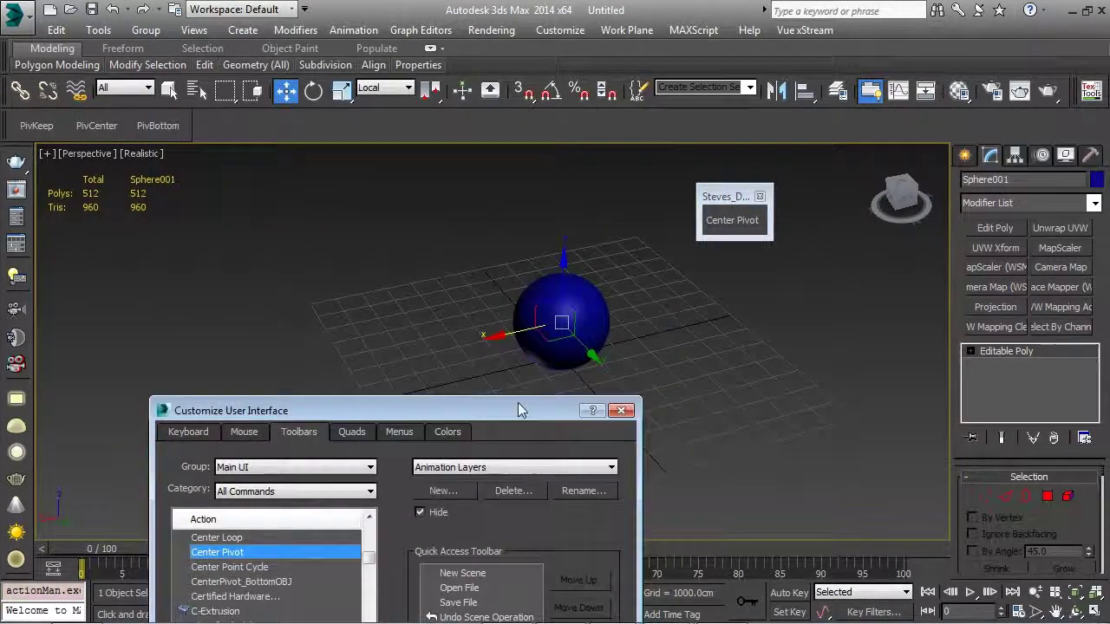
{"action": "right_click", "coordinate": [582, 317]}
{"action": "left_click", "coordinate": [521, 284]}
{"action": "middle_click_drag", "start_coordinate": [521, 282], "coordinate": [585, 332], "text": "alt"}
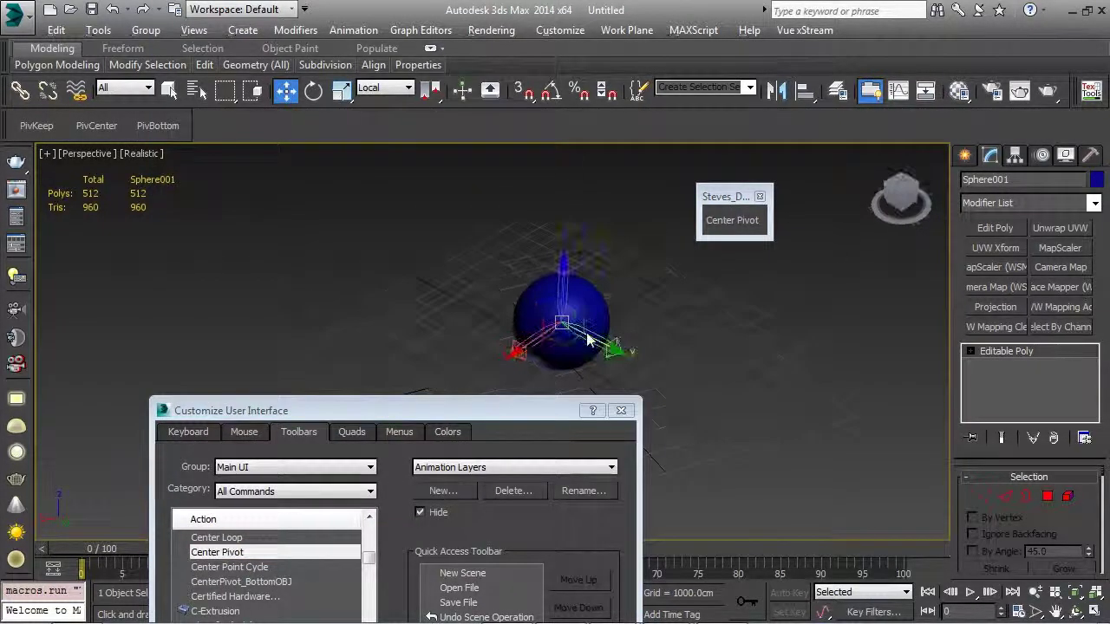
{"action": "left_click_drag", "start_coordinate": [586, 332], "coordinate": [445, 259]}
{"action": "middle_click_drag", "start_coordinate": [465, 267], "coordinate": [433, 265], "text": "alt"}
{"action": "right_click", "coordinate": [434, 254]}
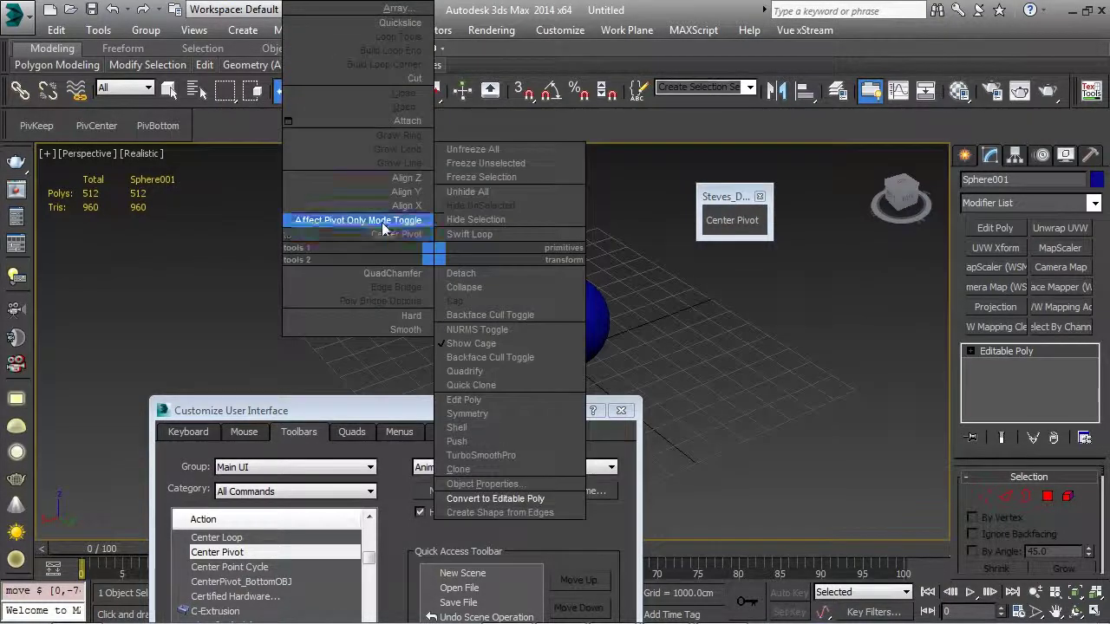
{"action": "left_click", "coordinate": [364, 220]}
{"action": "left_click", "coordinate": [732, 220]}
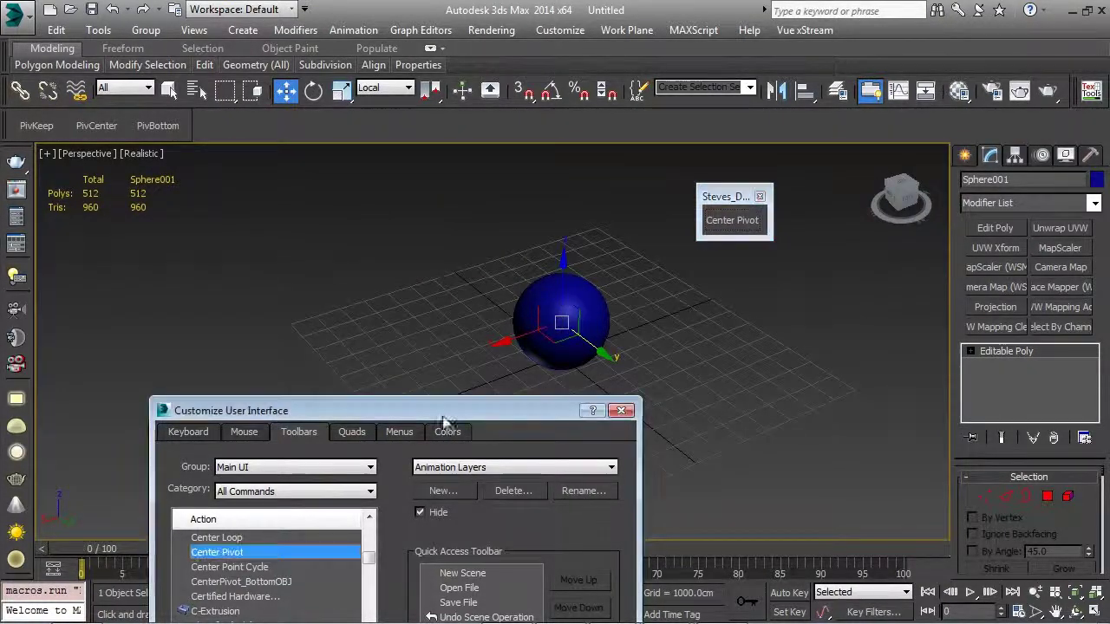
Find the Reset XForm action in the command list and add it beside Center Pivot on the Steves_Demo toolbar
{"action": "left_click_drag", "start_coordinate": [408, 409], "coordinate": [376, 25]}
{"action": "left_click", "coordinate": [259, 241]}
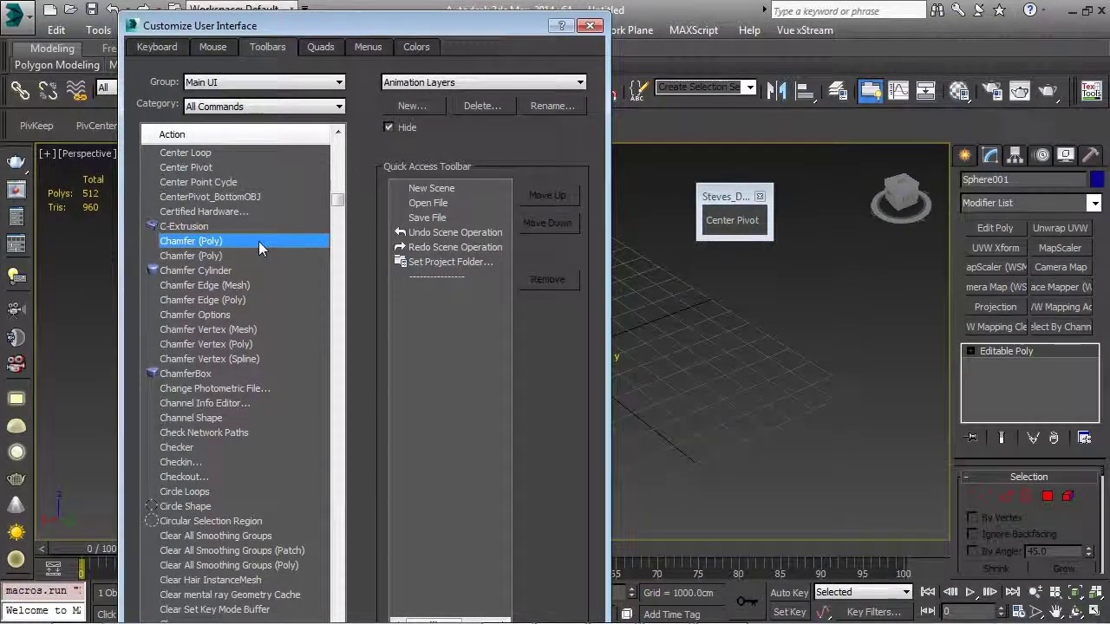
{"action": "type", "text": "res"}
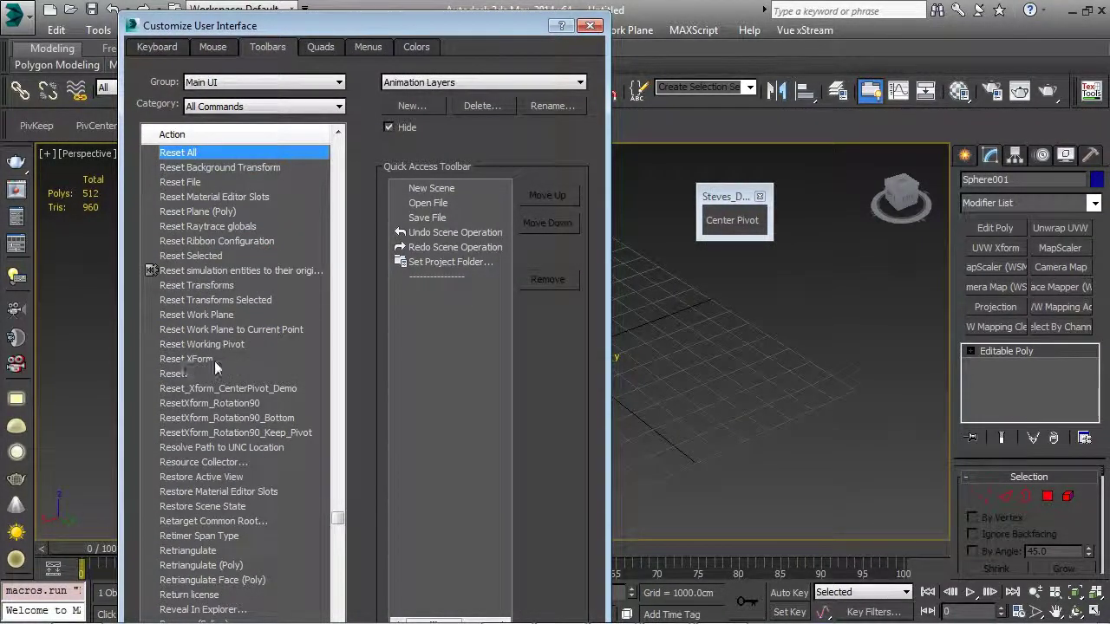
{"action": "left_click", "coordinate": [199, 362]}
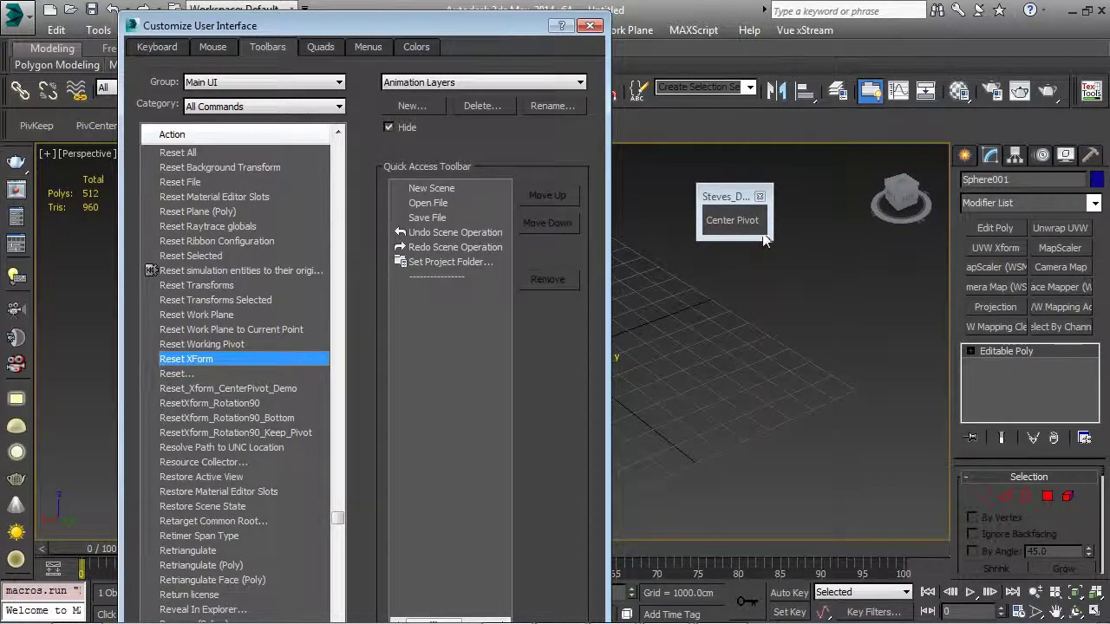
{"action": "left_click_drag", "start_coordinate": [763, 240], "coordinate": [767, 227]}
Undo the pivot centering and try the toolbar's Reset XForm and Center Pivot commands on the sphere
{"action": "left_click_drag", "start_coordinate": [439, 27], "coordinate": [490, 391]}
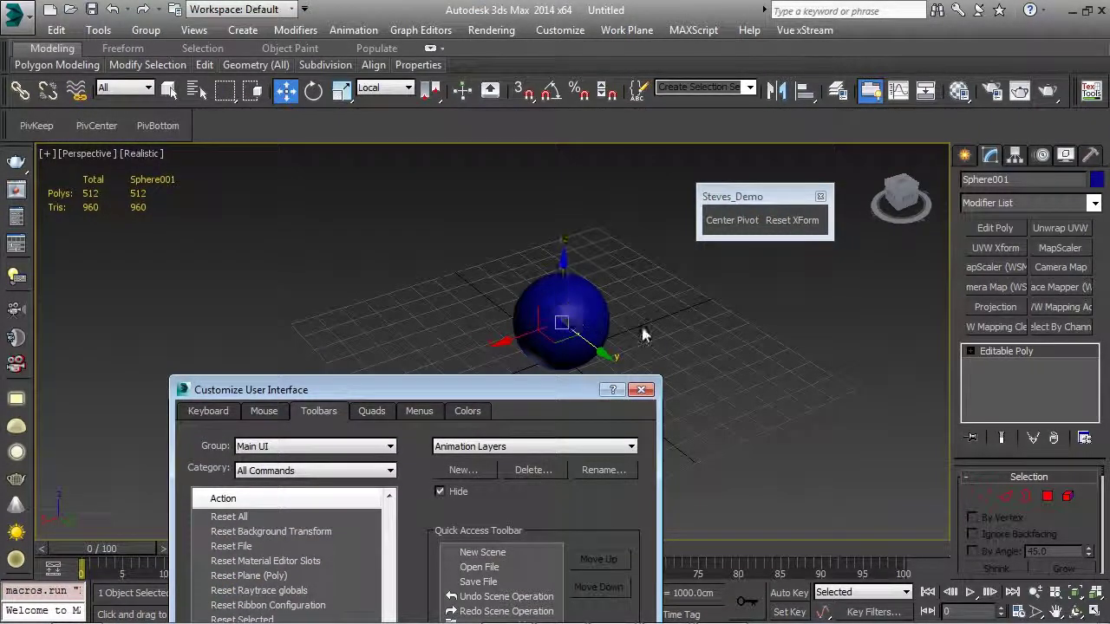
{"action": "middle_click", "coordinate": [641, 327]}
{"action": "key", "text": "ctrl+z"}
{"action": "left_click", "coordinate": [792, 227]}
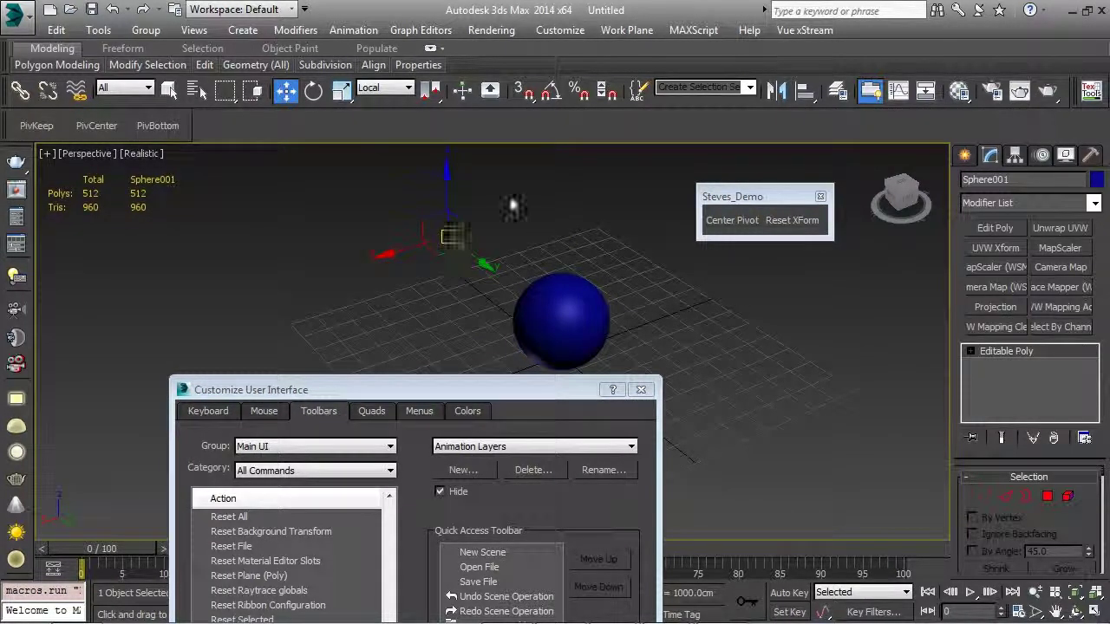
{"action": "left_click", "coordinate": [744, 222]}
Open the macroscript source behind the Steves_Demo toolbar's Center Pivot command and dismiss the file redirection notice
{"action": "left_click_drag", "start_coordinate": [462, 392], "coordinate": [401, 7]}
{"action": "left_click_drag", "start_coordinate": [407, 65], "coordinate": [374, 67]}
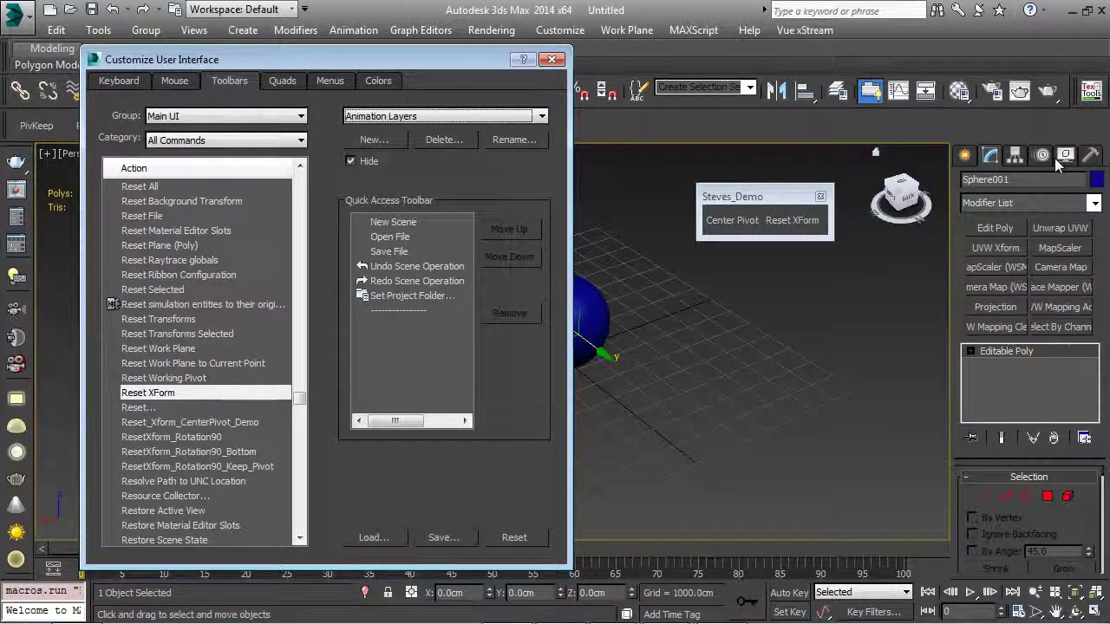
{"action": "left_click_drag", "start_coordinate": [761, 197], "coordinate": [646, 167]}
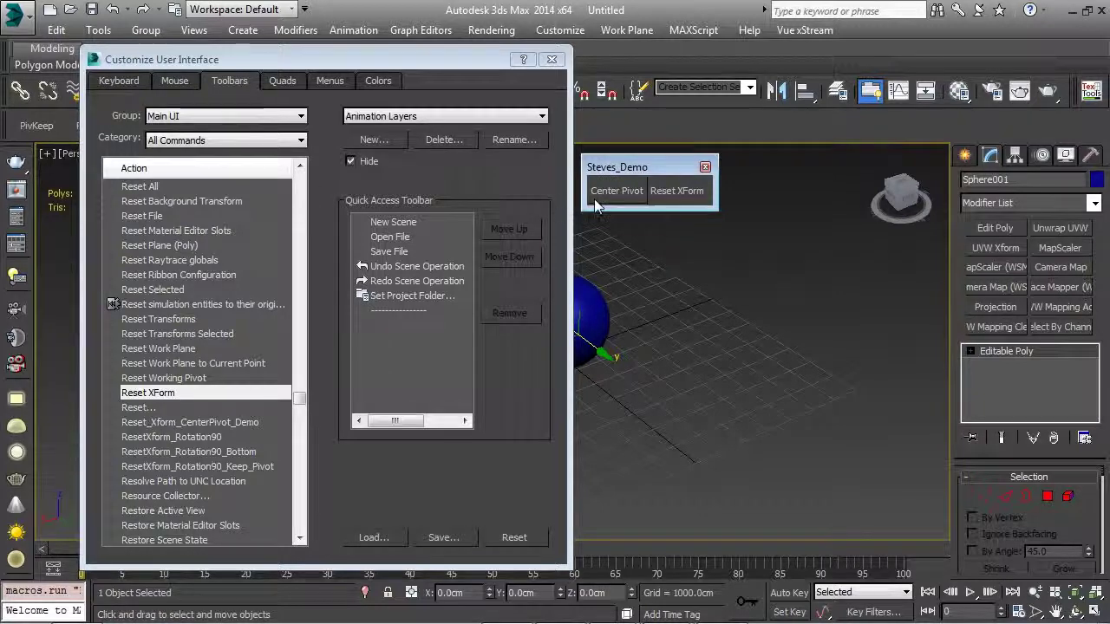
{"action": "right_click", "coordinate": [617, 192]}
{"action": "left_click", "coordinate": [669, 246]}
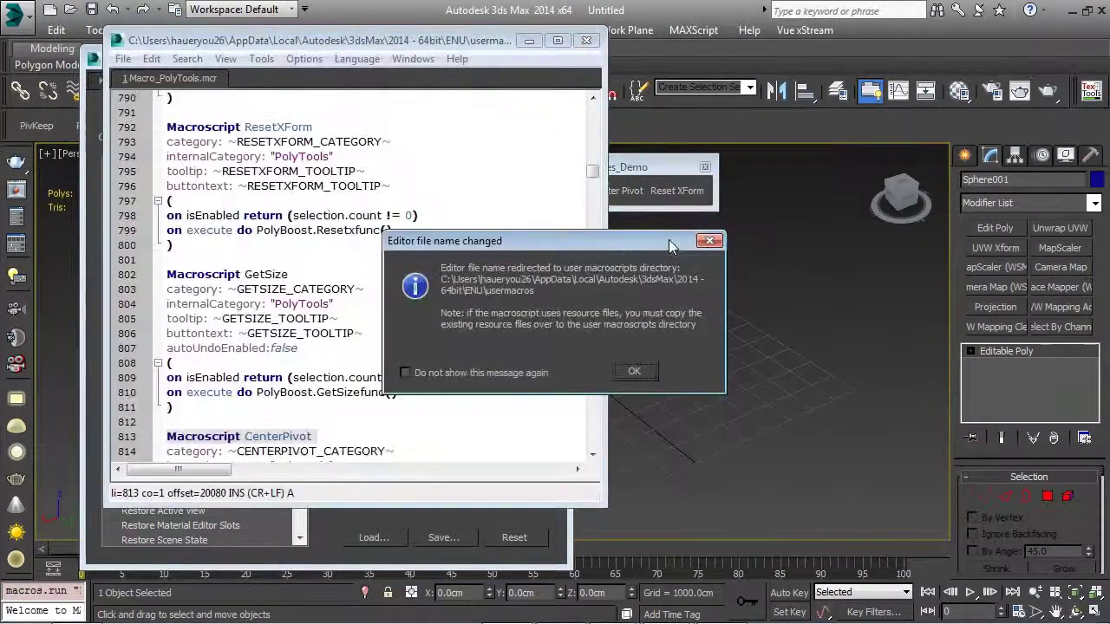
{"action": "left_click", "coordinate": [637, 369]}
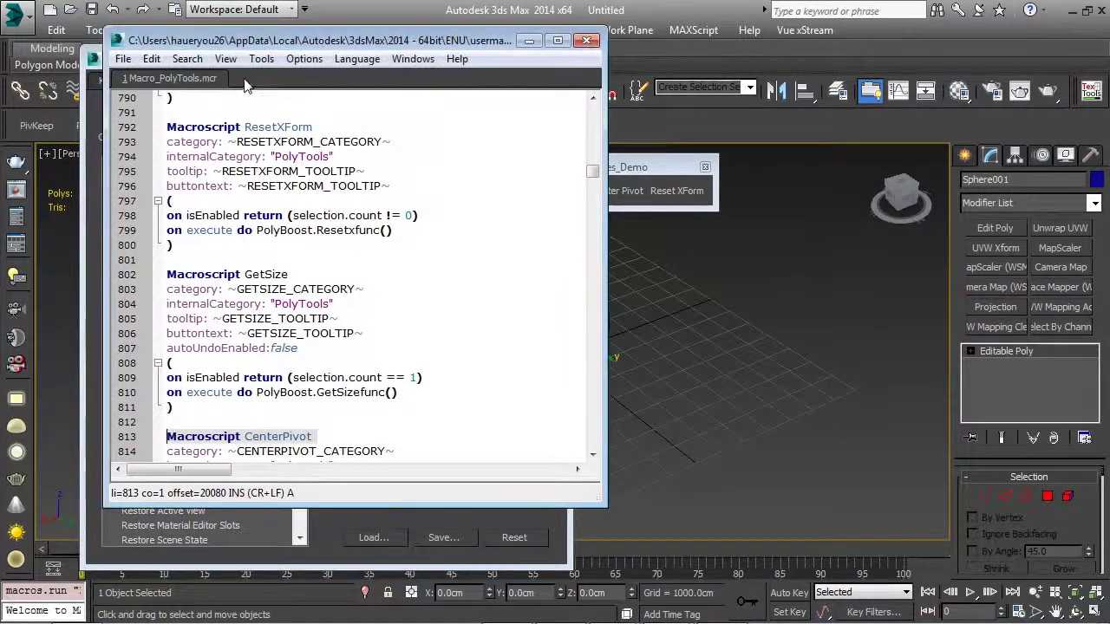
Create a new script and declare a macroScript named CenterPivot_RestXform_Demo on its first line
{"action": "left_click", "coordinate": [122, 59]}
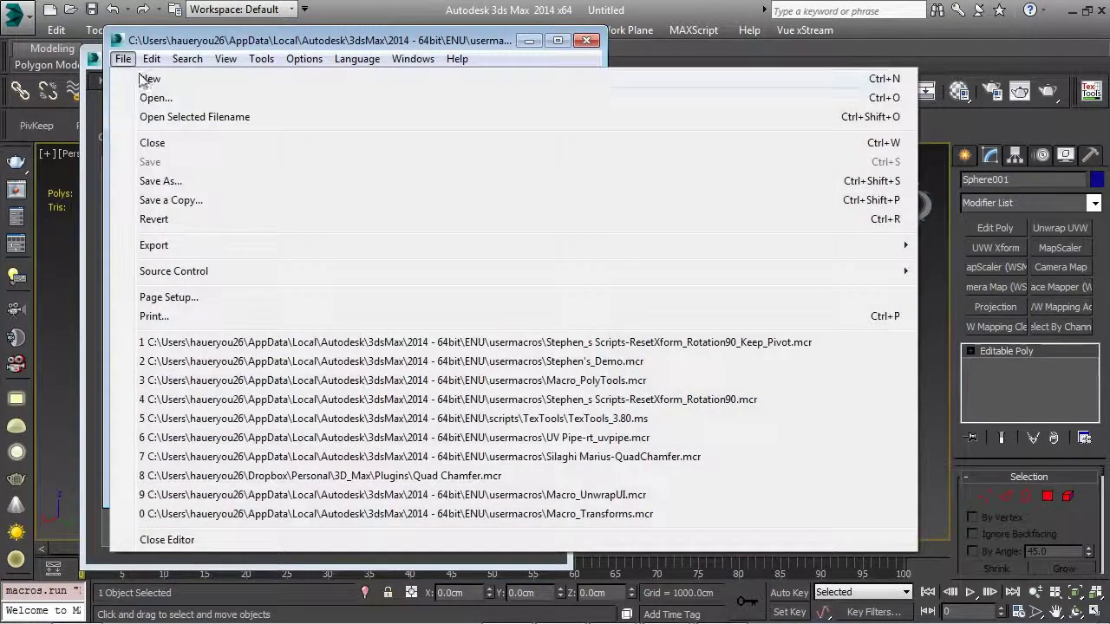
{"action": "left_click", "coordinate": [150, 78]}
{"action": "left_click_drag", "start_coordinate": [277, 42], "coordinate": [360, 54]}
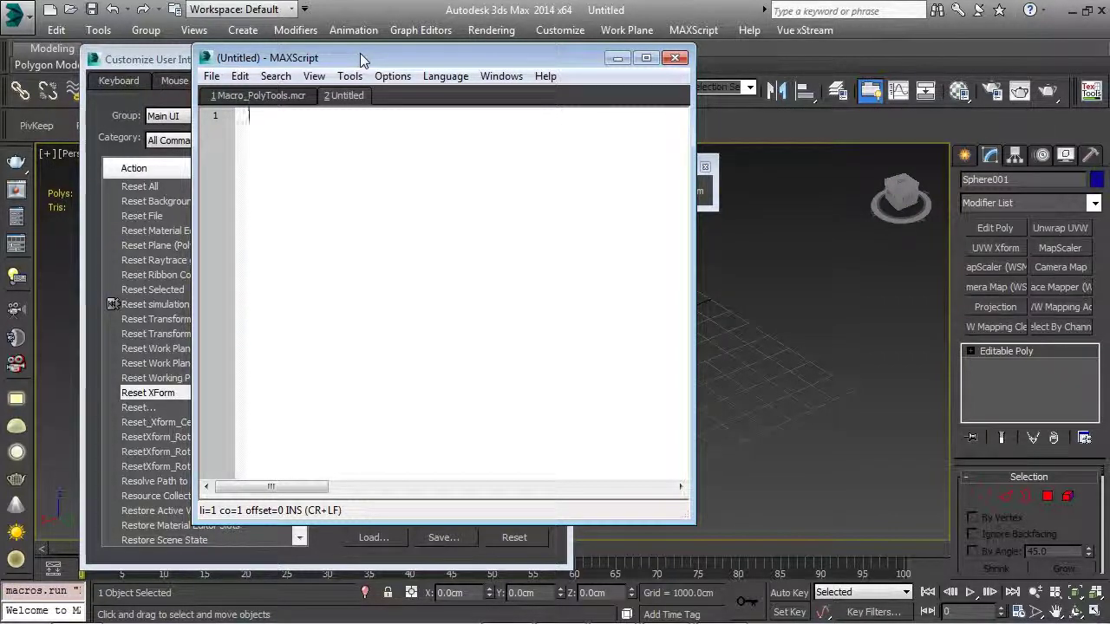
{"action": "type", "text": "macro"}
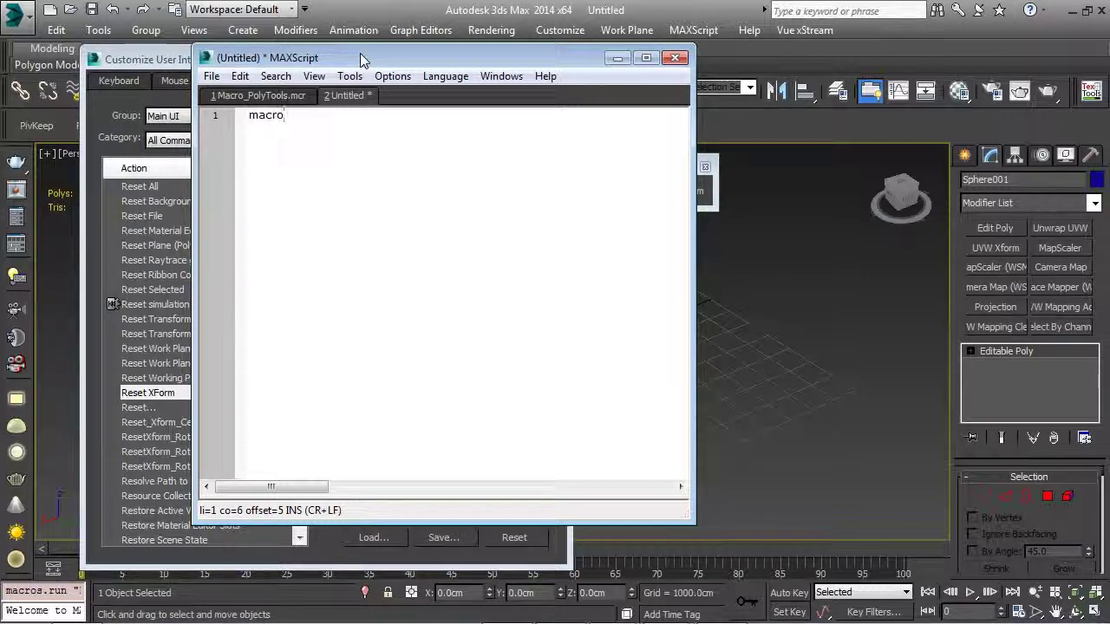
{"action": "type", "text": "Script"}
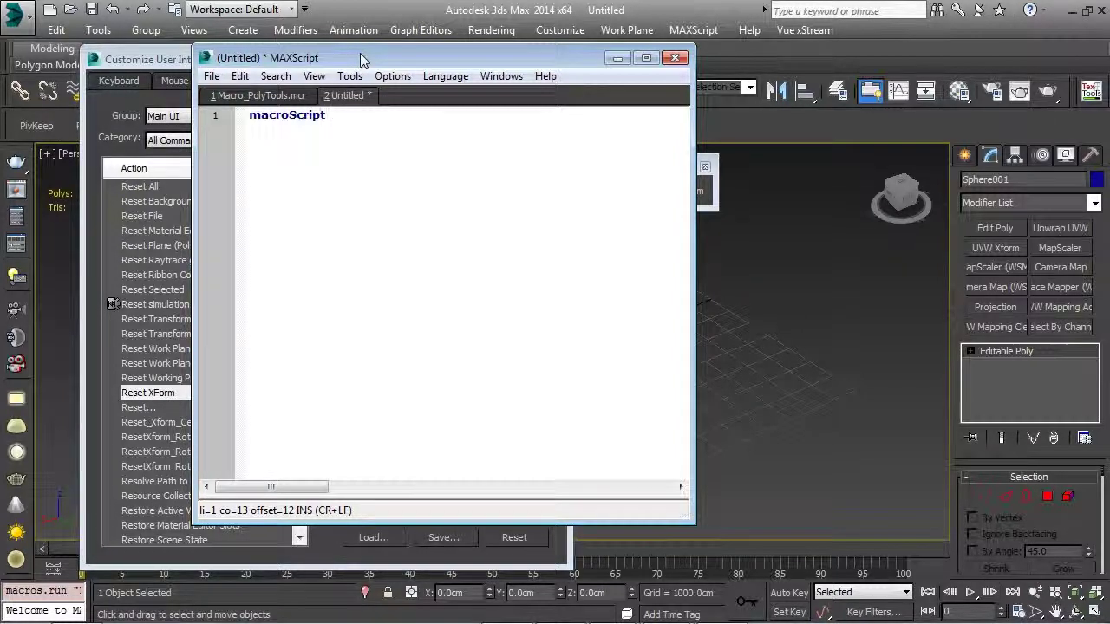
{"action": "type", "text": "CenterPivot"}
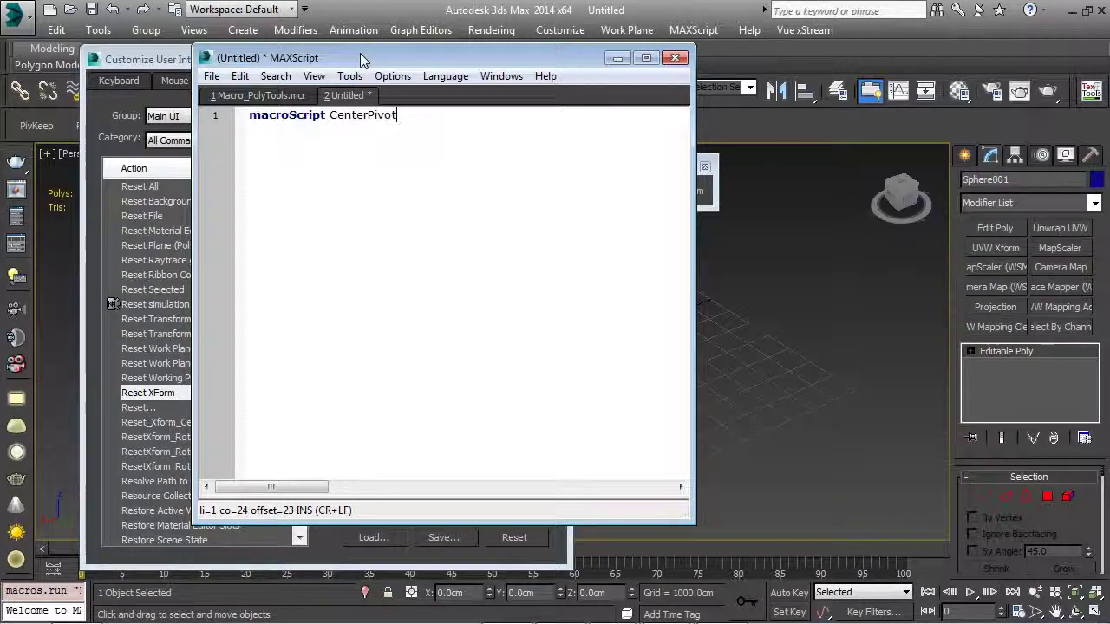
{"action": "type", "text": "_Res"}
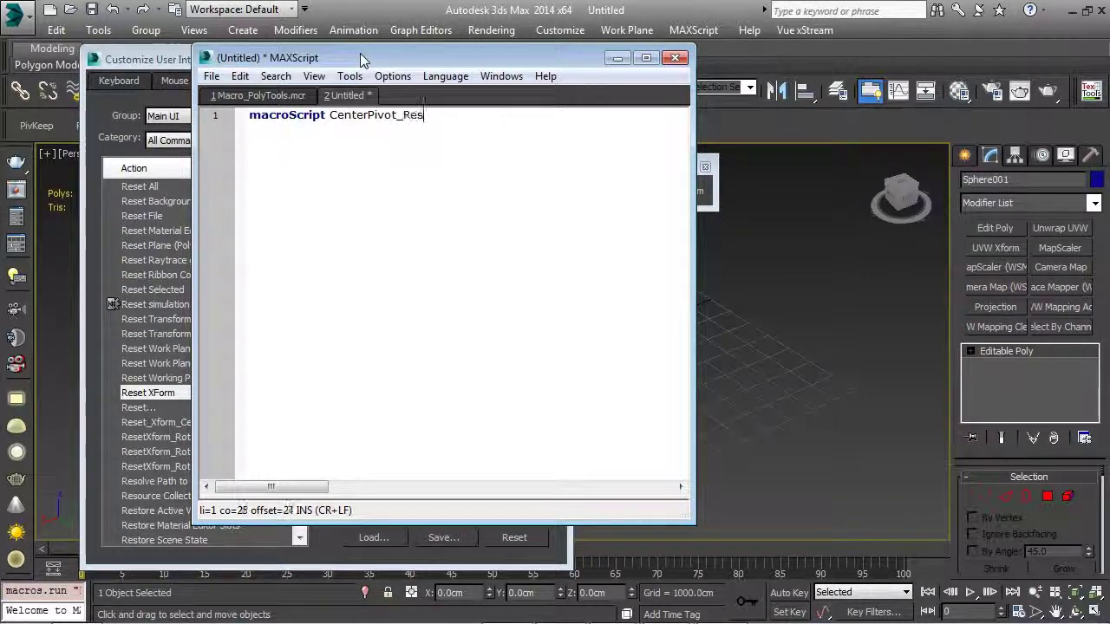
{"action": "type", "text": "tXform"}
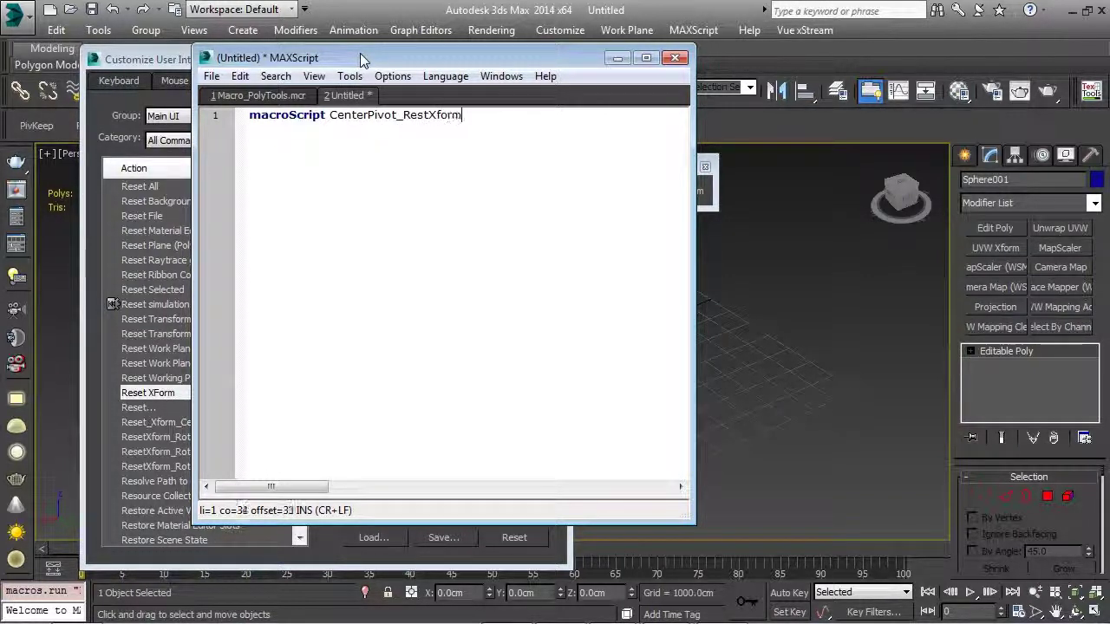
{"action": "type", "text": "_Demo"}
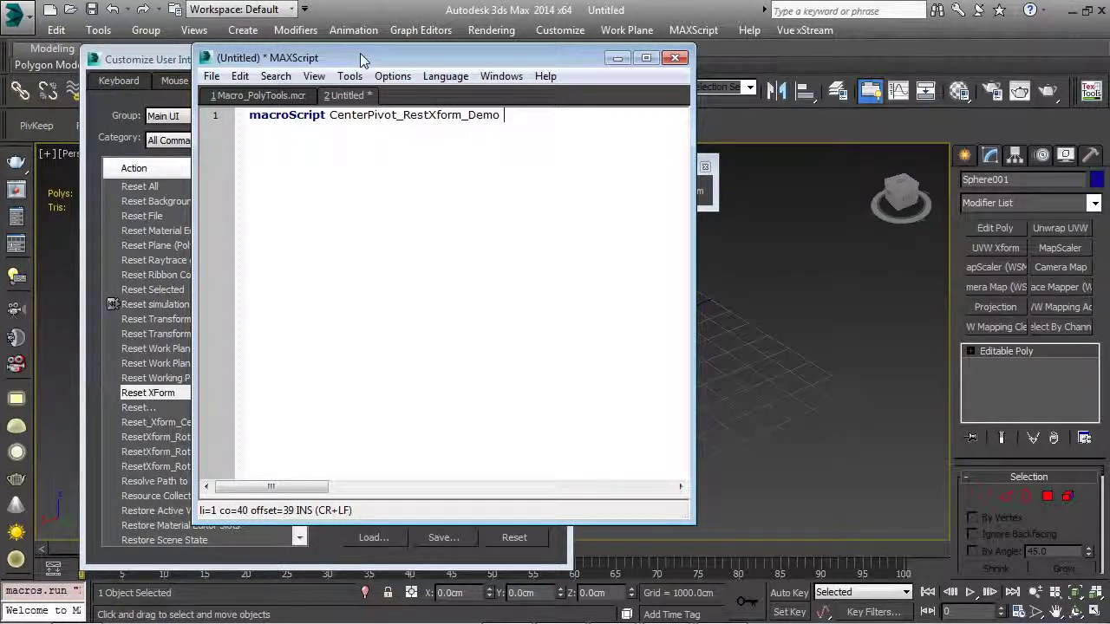
Assign the macroScript to the category "Steves_Demo_01" on its declaration line
{"action": "left_click_drag", "start_coordinate": [373, 61], "coordinate": [562, 67]}
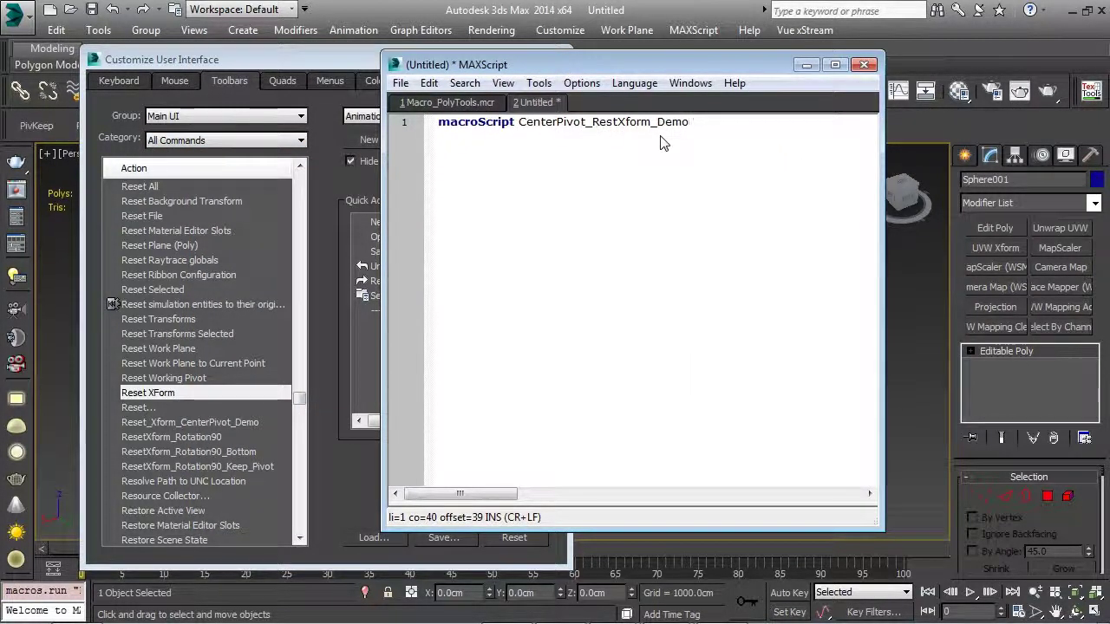
{"action": "type", "text": "category:"}
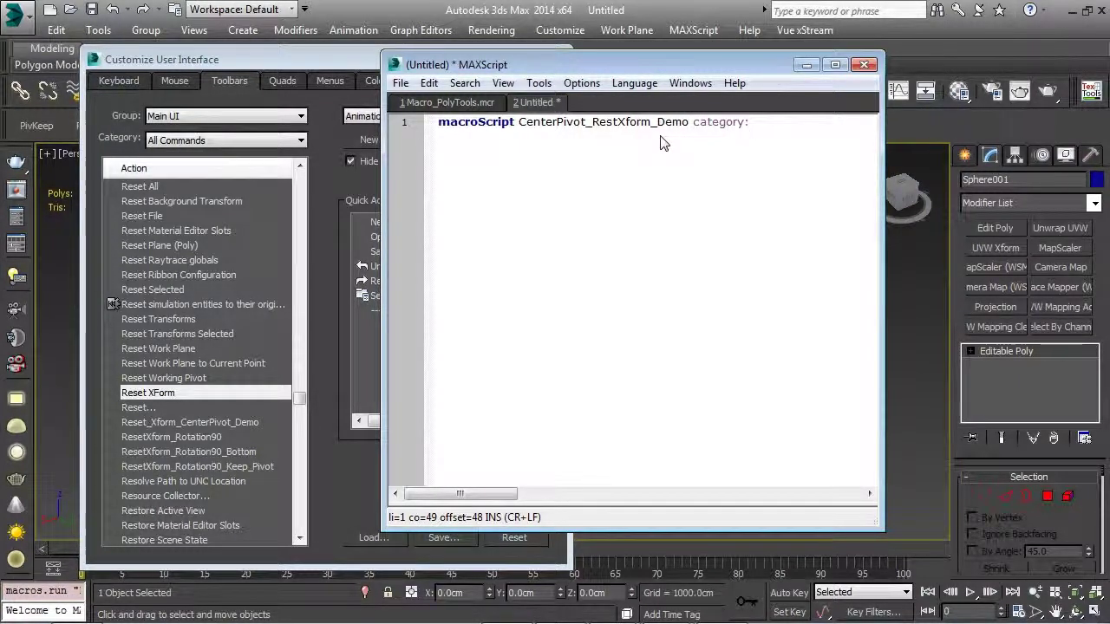
{"action": "type", "text": ":"}
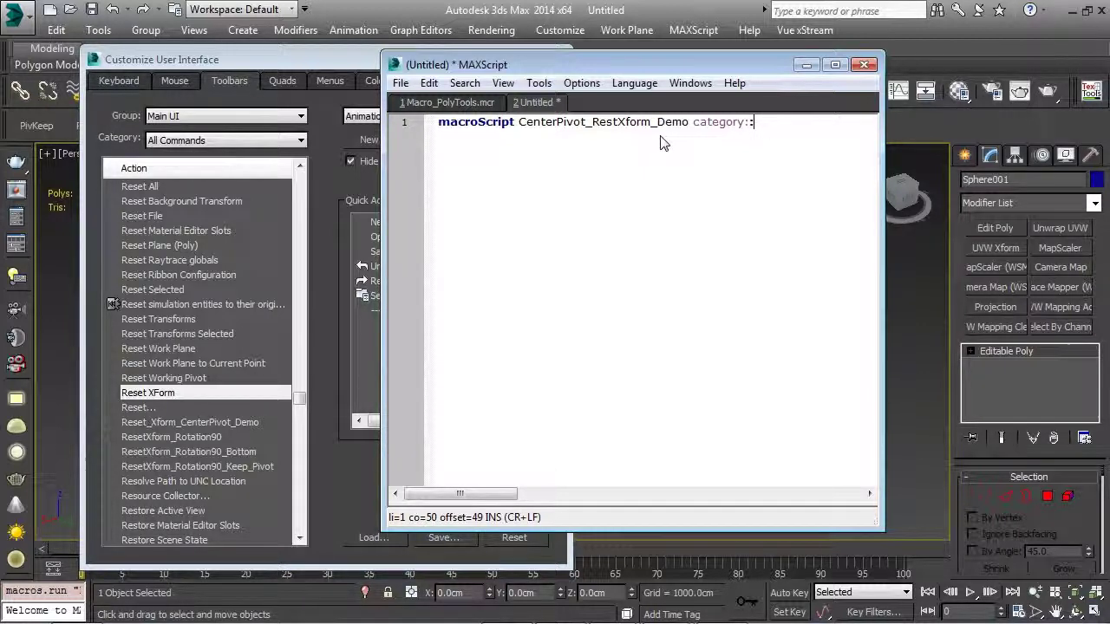
{"action": "type", "text": "Steve"}
{"action": "key", "text": "BackSpace"}
{"action": "key", "text": "BackSpace"}
{"action": "key", "text": "BackSpace"}
{"action": "key", "text": "BackSpace"}
{"action": "key", "text": "BackSpace"}
{"action": "key", "text": "BackSpace"}
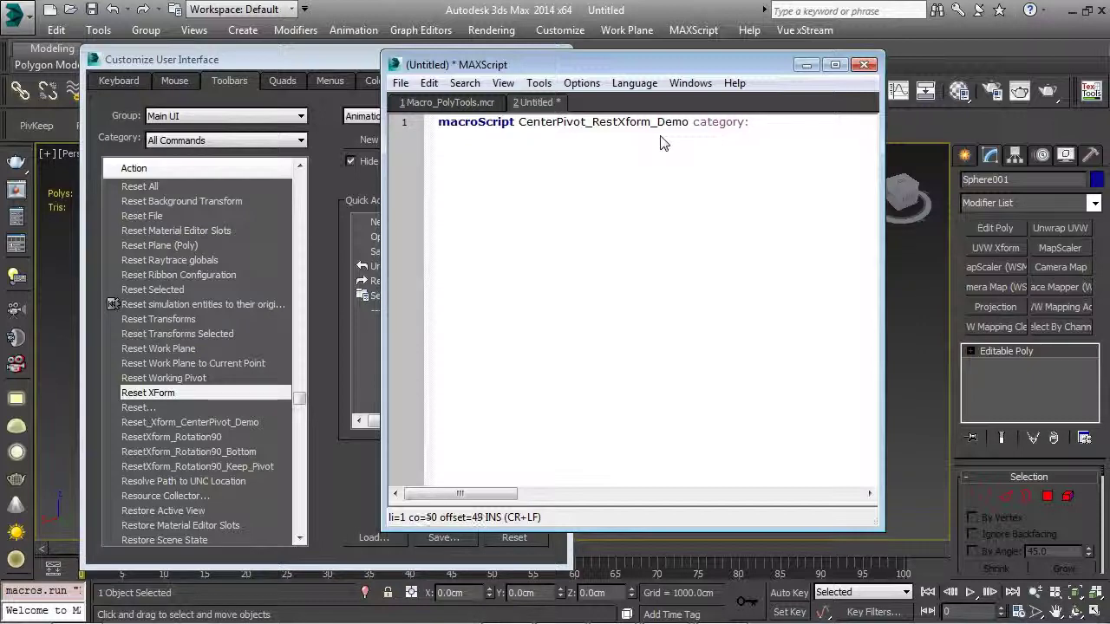
{"action": "type", "text": "\""}
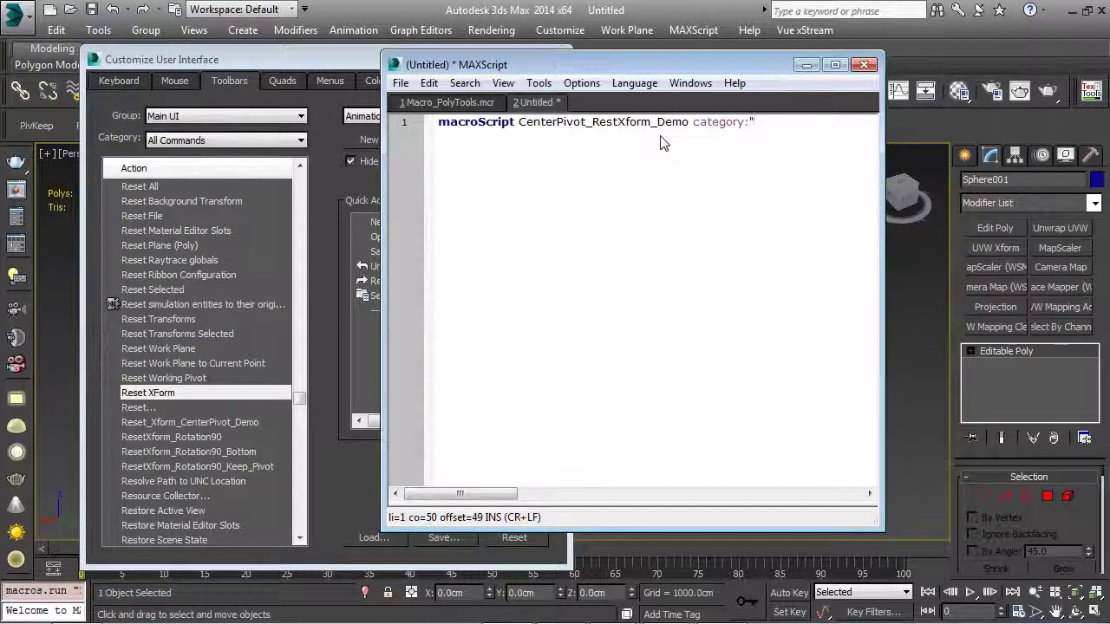
{"action": "type", "text": "Steve"}
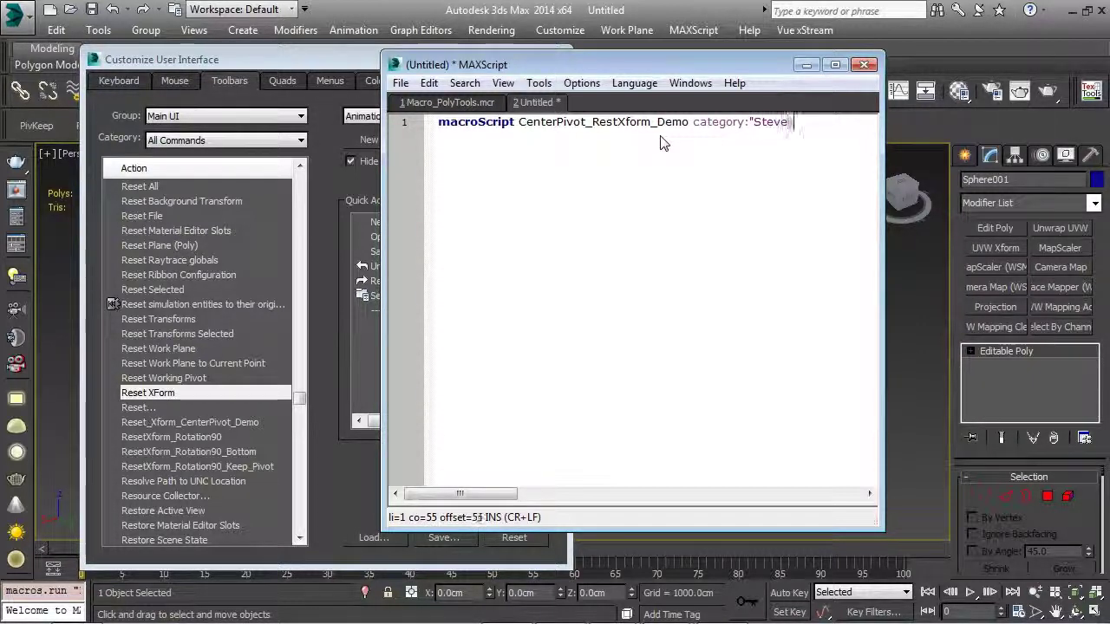
{"action": "type", "text": "s_Demo"}
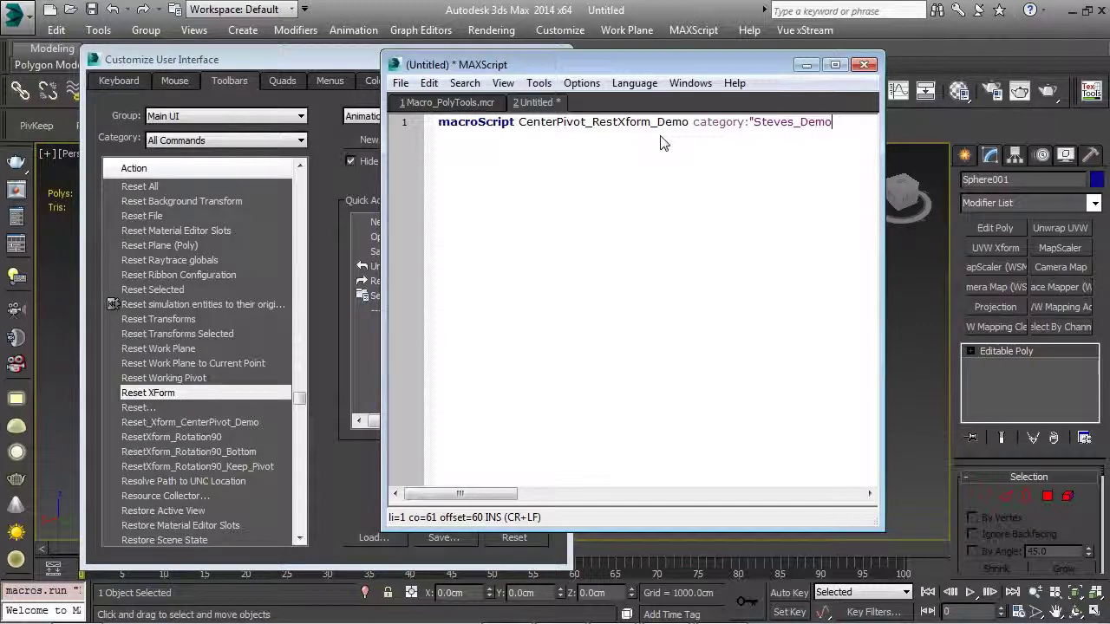
{"action": "type", "text": "_01\""}
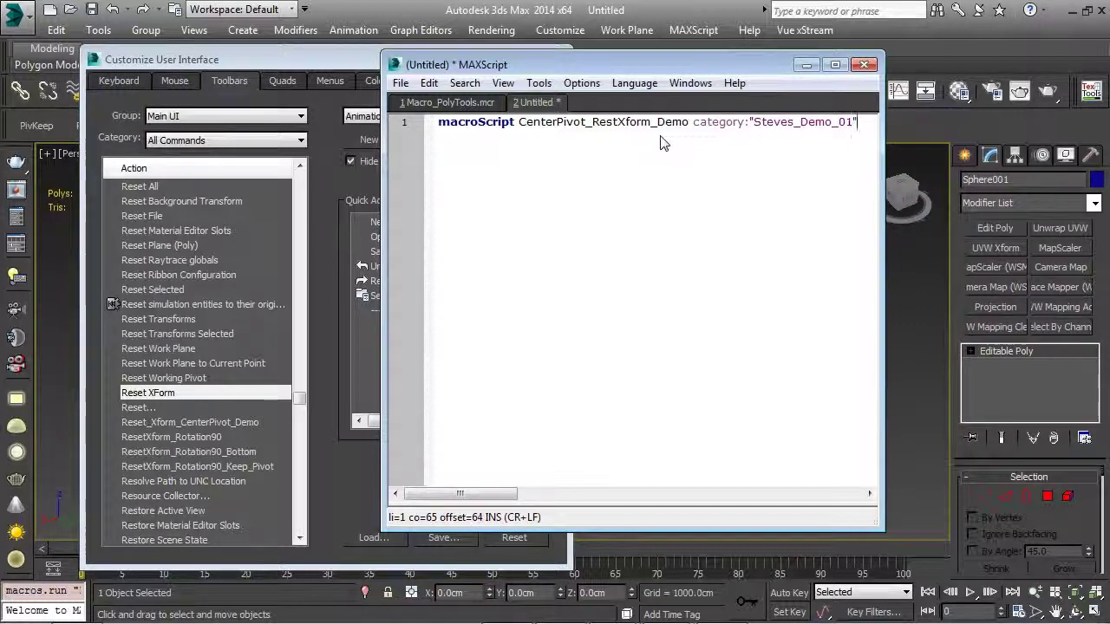
Add an indented second line to the macroScript that sets its toolTip to "Demo_01"
{"action": "key", "text": "Return"}
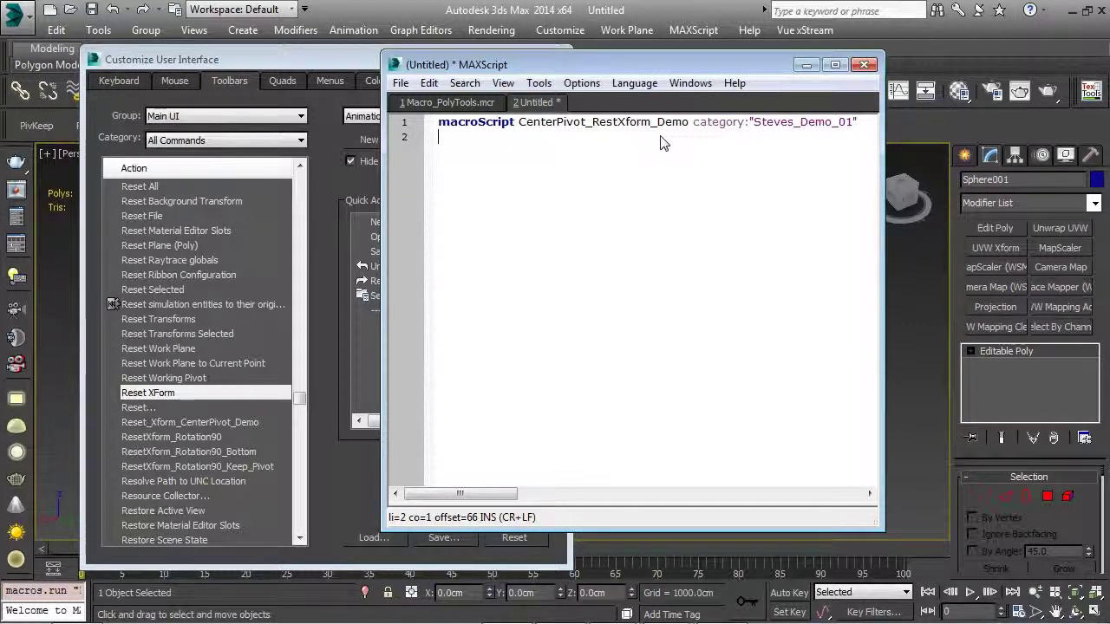
{"action": "key", "text": "Caps_Lock"}
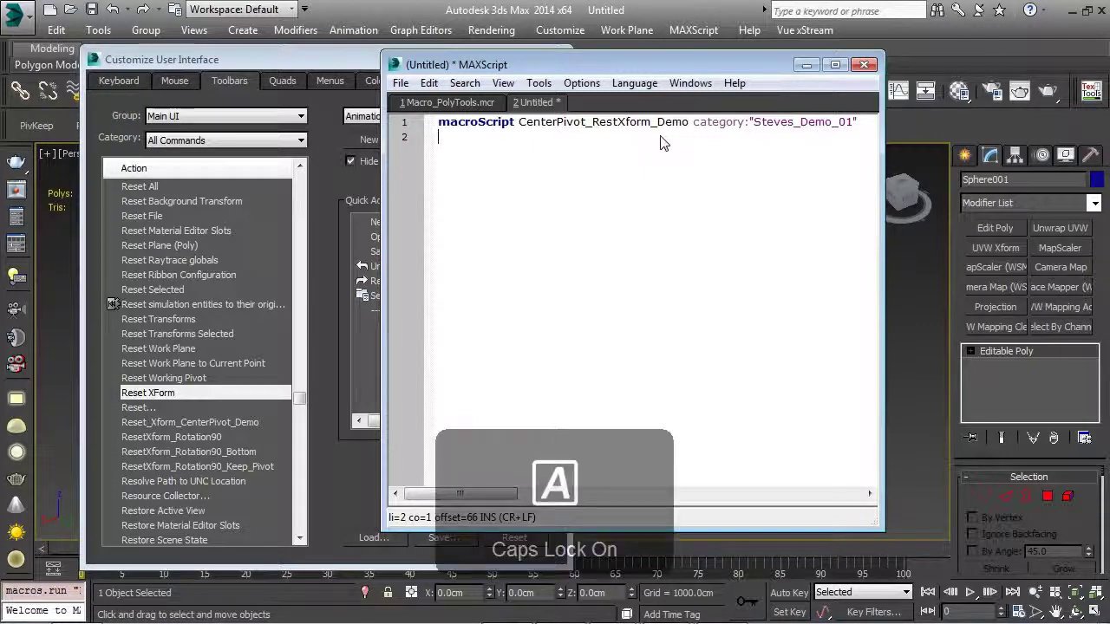
{"action": "key", "text": "Caps_Lock"}
{"action": "key", "text": "Tab"}
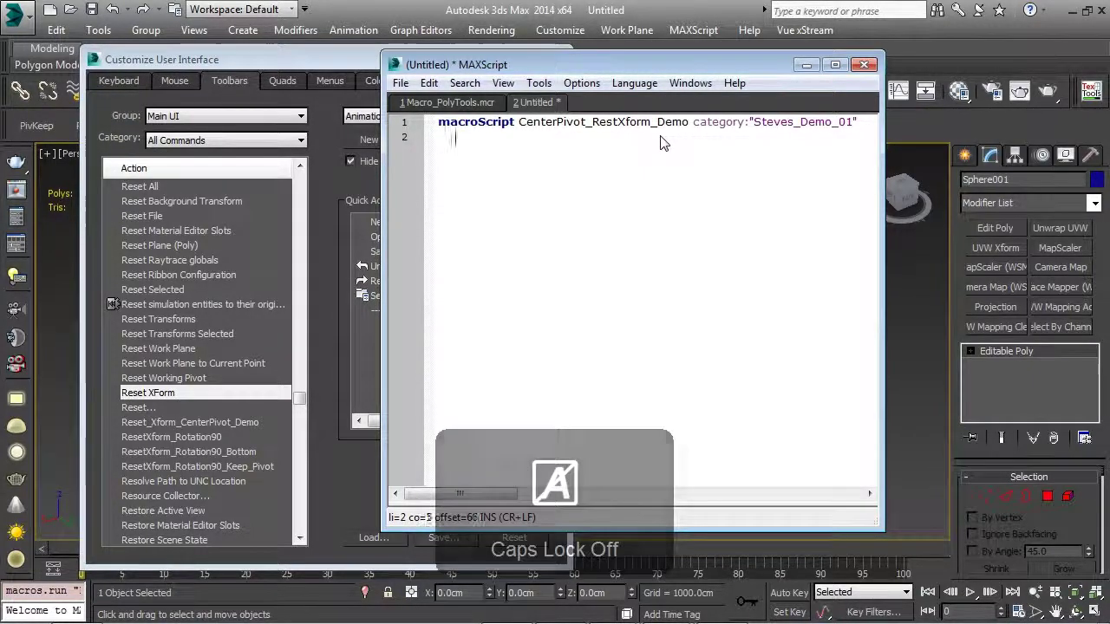
{"action": "type", "text": "Tool"}
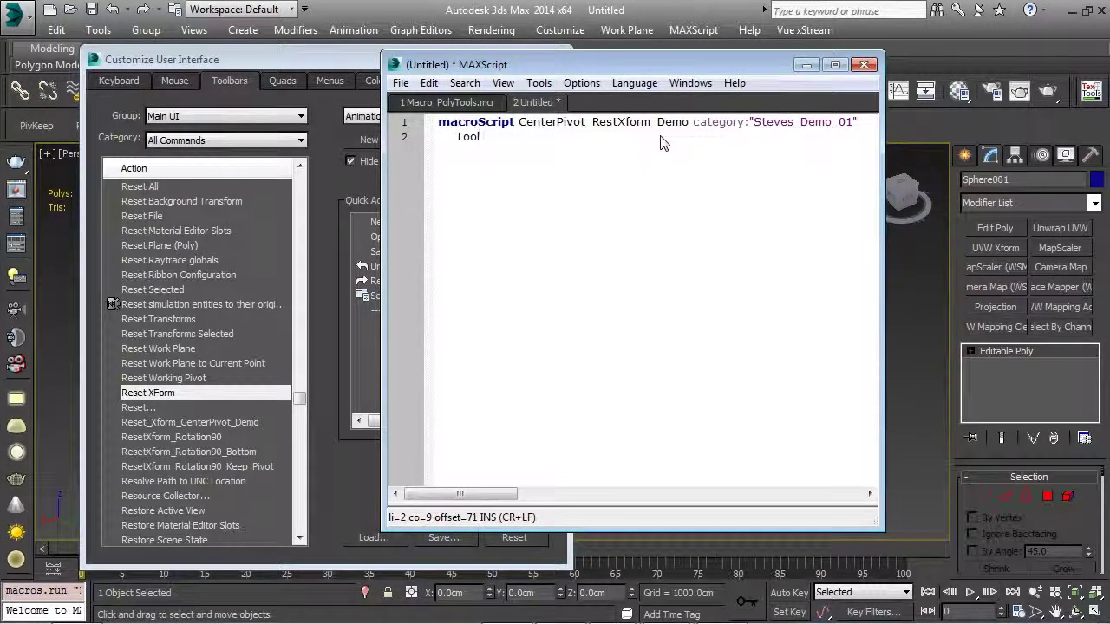
{"action": "key", "text": "BackSpace"}
{"action": "key", "text": "BackSpace"}
{"action": "key", "text": "BackSpace"}
{"action": "key", "text": "BackSpace"}
{"action": "type", "text": "tool"}
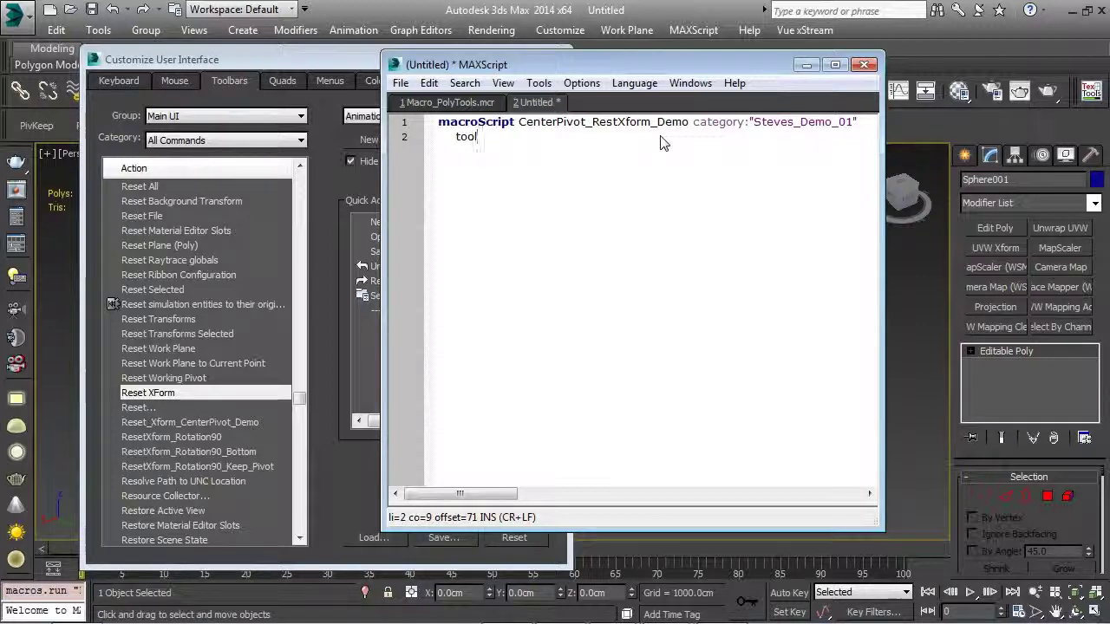
{"action": "type", "text": "Tip "}
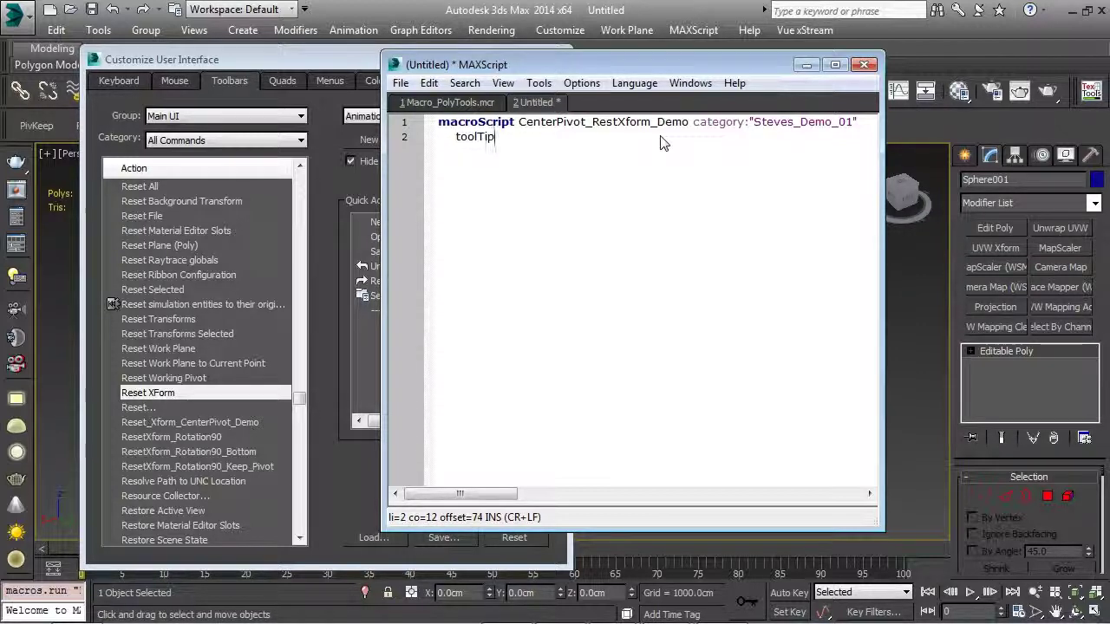
{"action": "type", "text": ":"}
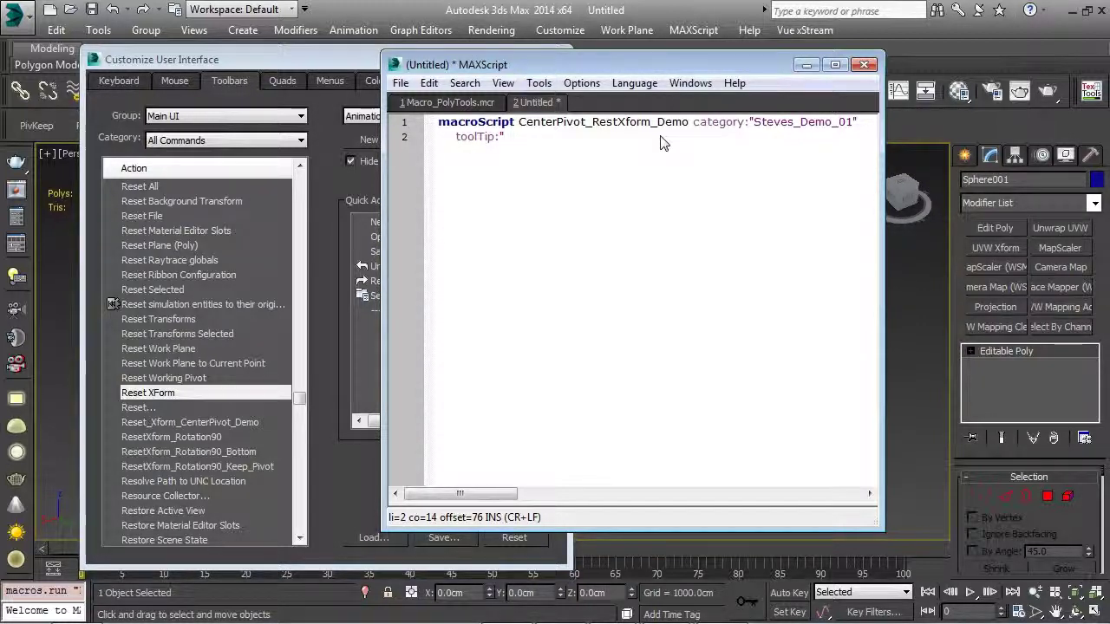
{"action": "type", "text": "D"}
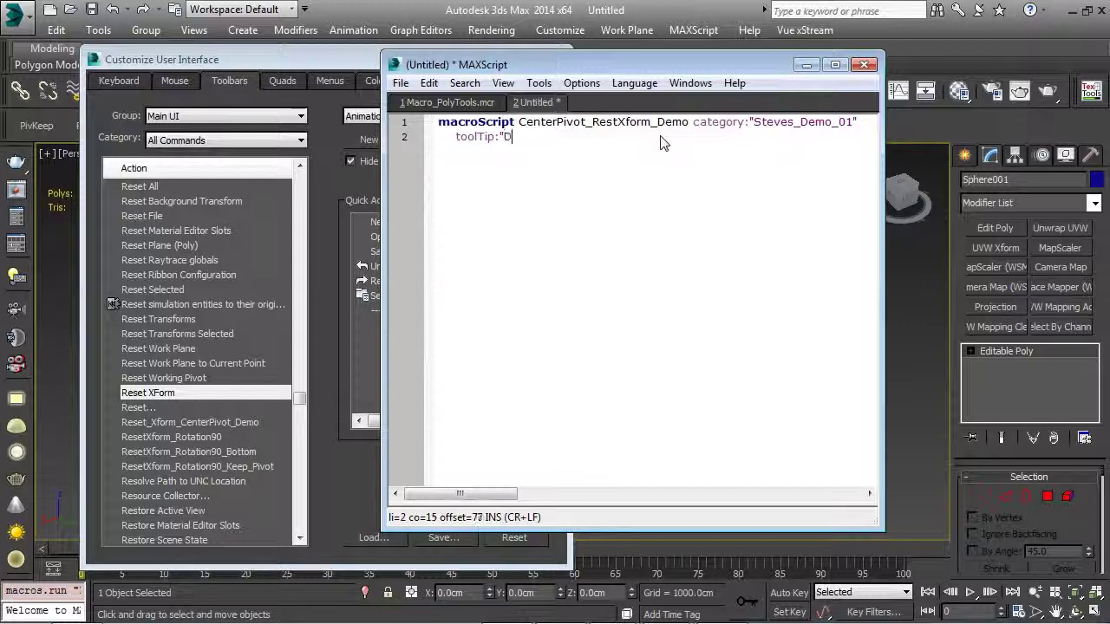
{"action": "type", "text": "emo_01"}
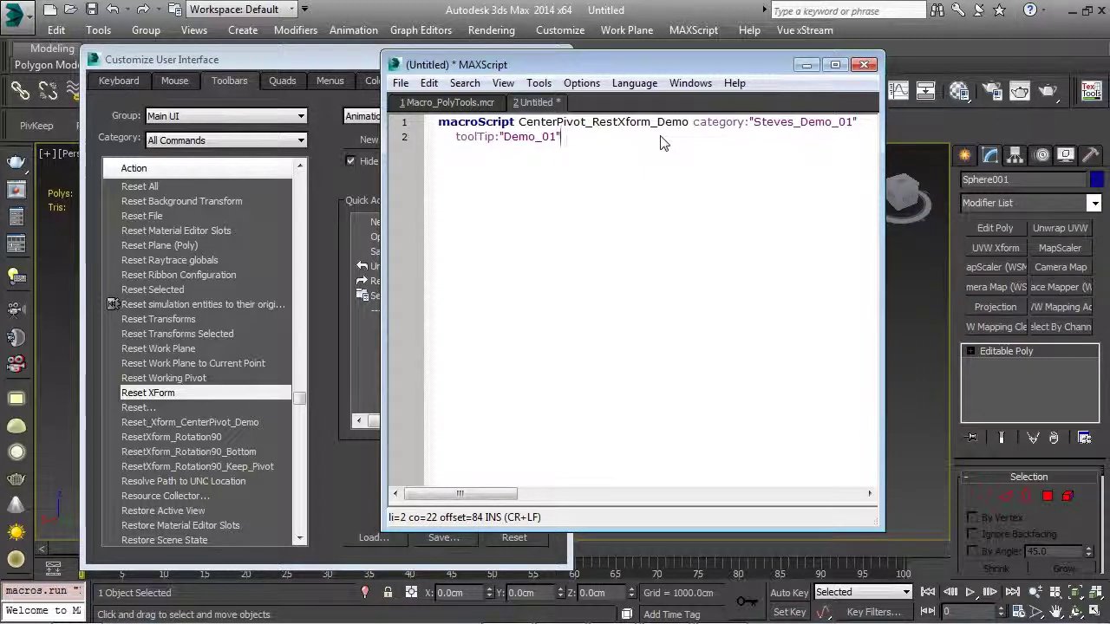
Leave a blank line below the toolTip, open the macroScript body with a parenthesis and indent the line under it
{"action": "key", "text": "Return"}
{"action": "key", "text": "Return"}
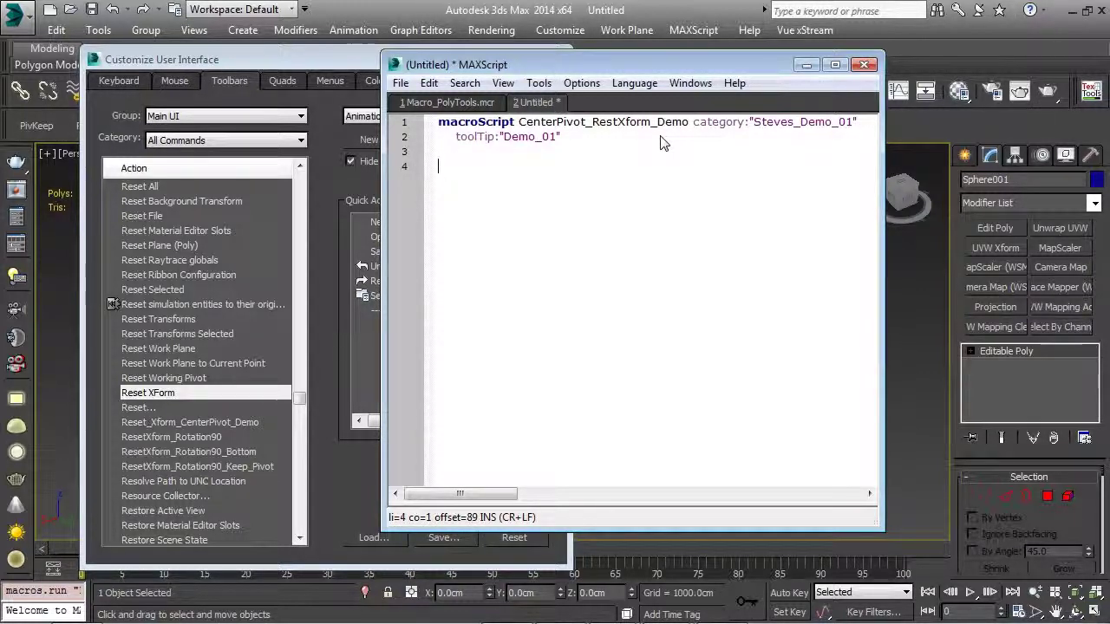
{"action": "key", "text": "BackSpace"}
{"action": "type", "text": "("}
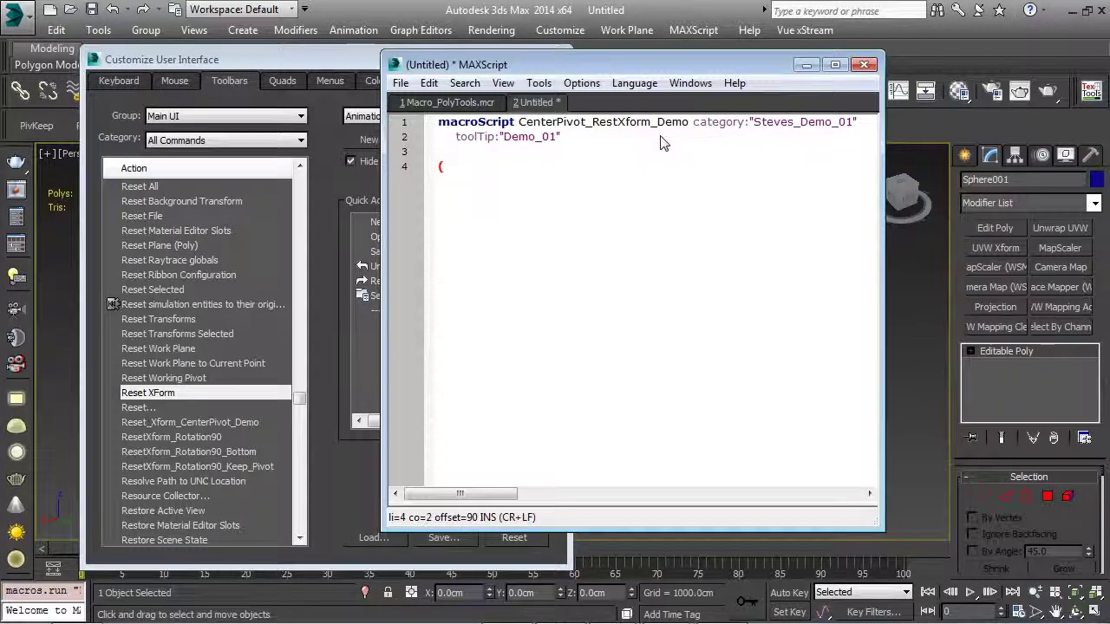
{"action": "key", "text": "Tab"}
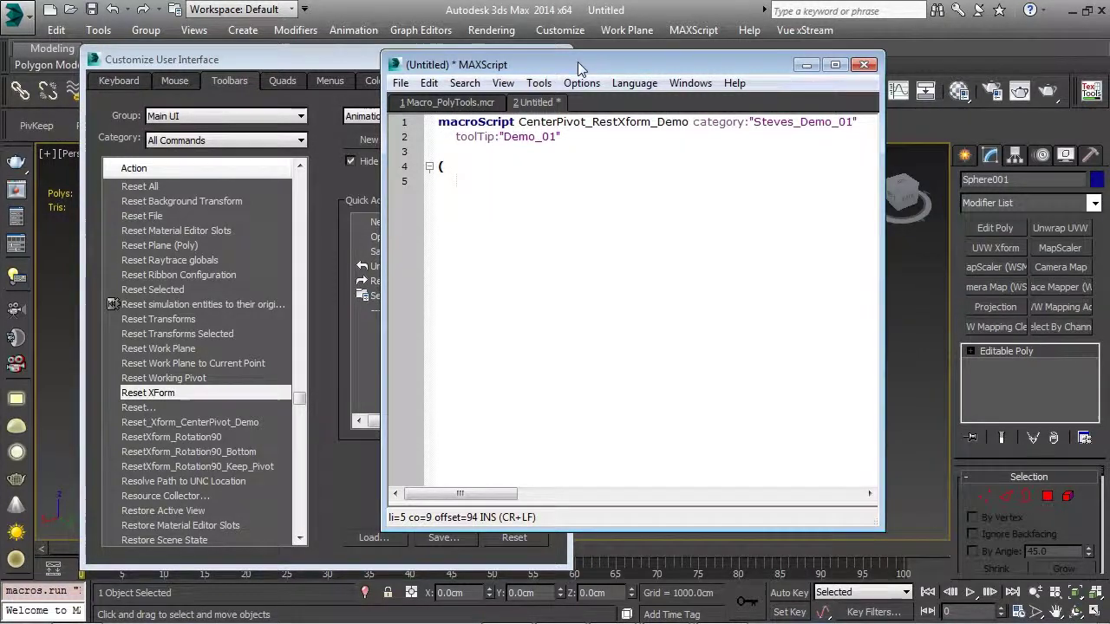
Uncover the Steves_Demo toolbar, open the macroscript source of its Center Pivot command and examine the CenterPivot definition
{"action": "left_click_drag", "start_coordinate": [578, 61], "coordinate": [338, 39]}
{"action": "left_click_drag", "start_coordinate": [648, 156], "coordinate": [567, 154]}
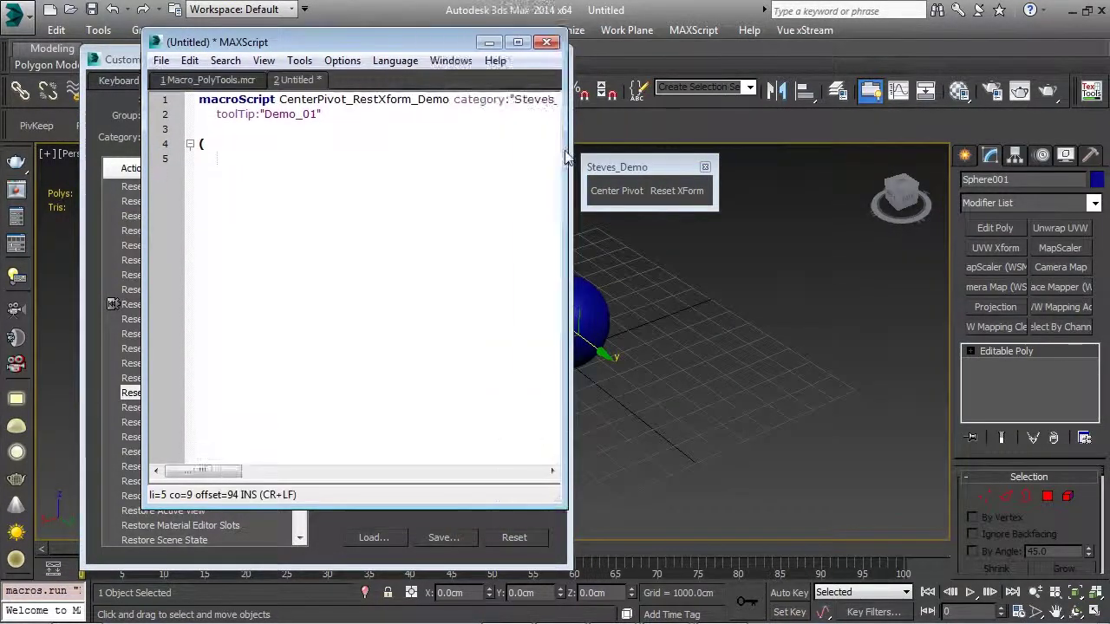
{"action": "right_click", "coordinate": [619, 192]}
{"action": "left_click", "coordinate": [671, 249]}
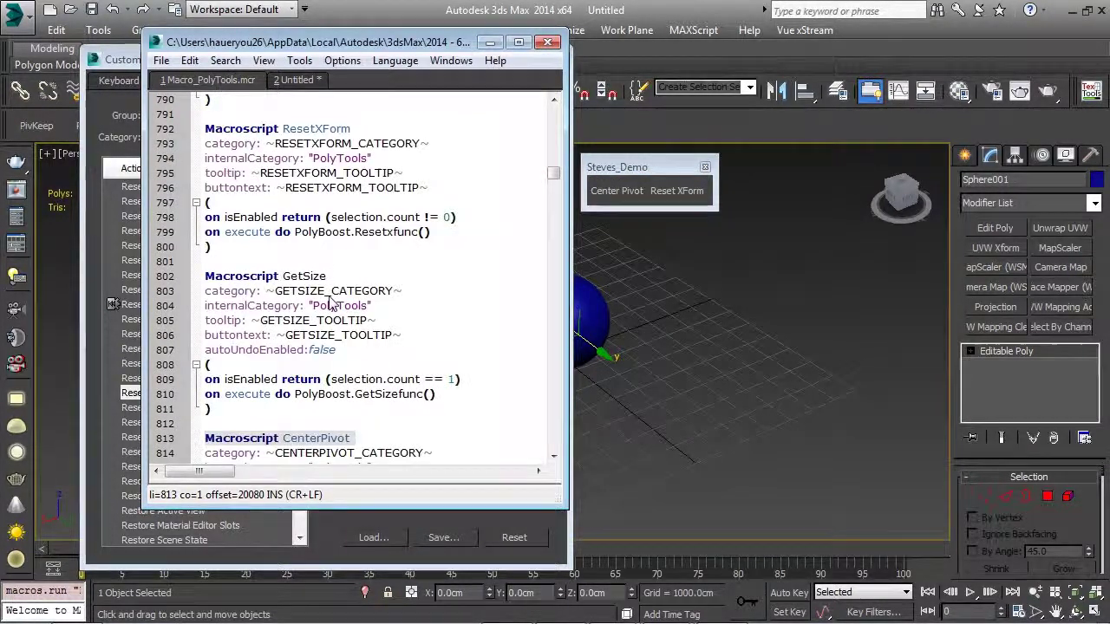
{"action": "scroll", "coordinate": [330, 303], "scroll_direction": "down", "scroll_amount": 4}
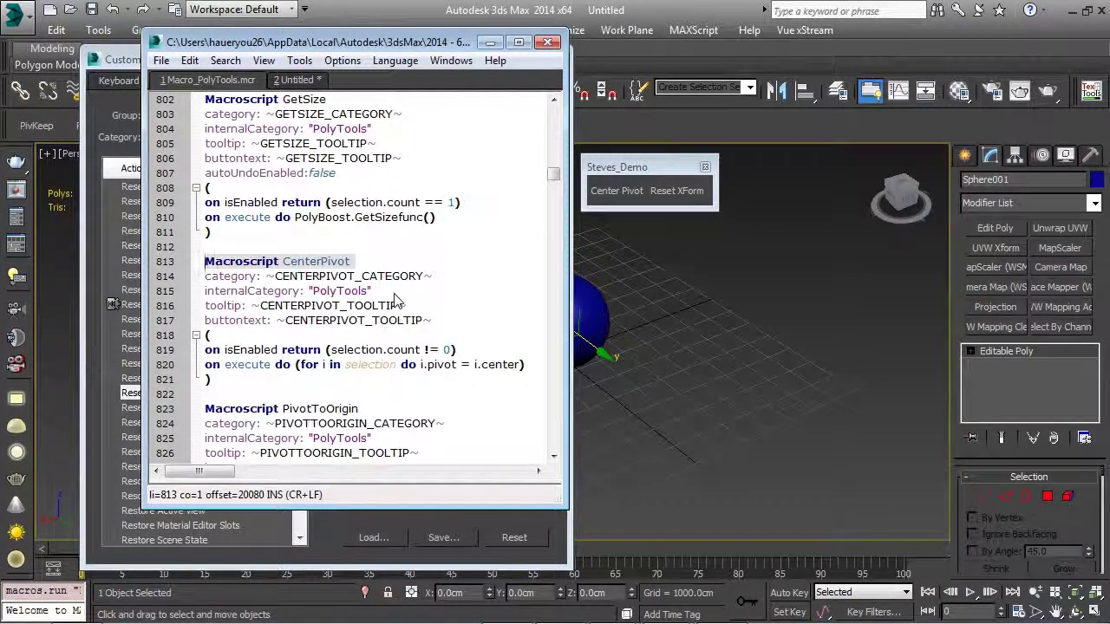
Return to the untitled script and begin a macros.run call on the first line of the body
{"action": "left_click", "coordinate": [301, 82]}
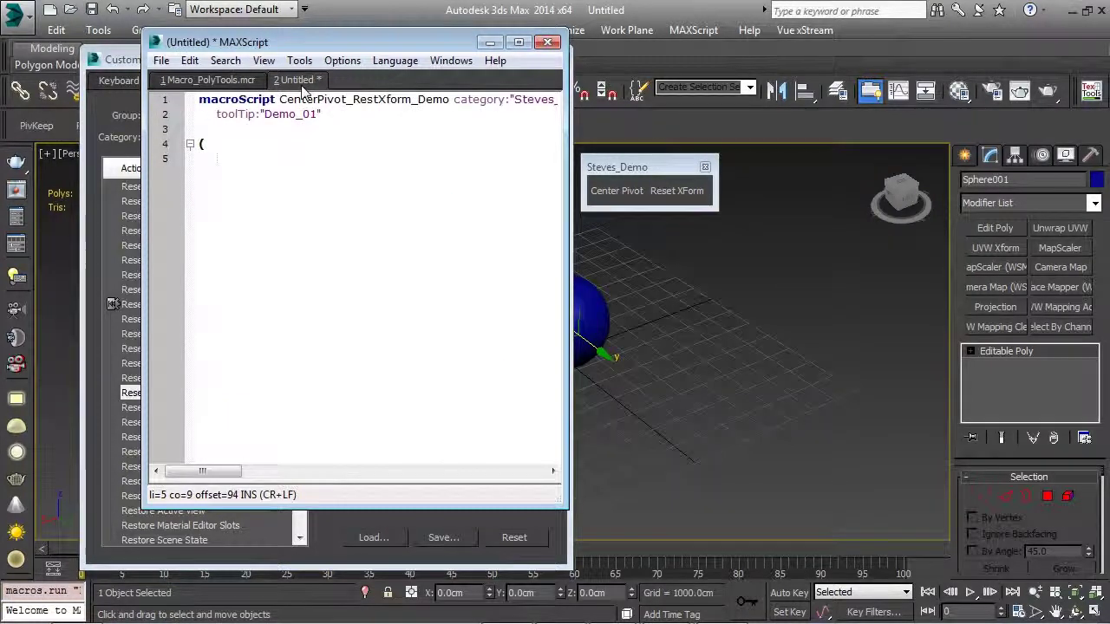
{"action": "type", "text": "ca"}
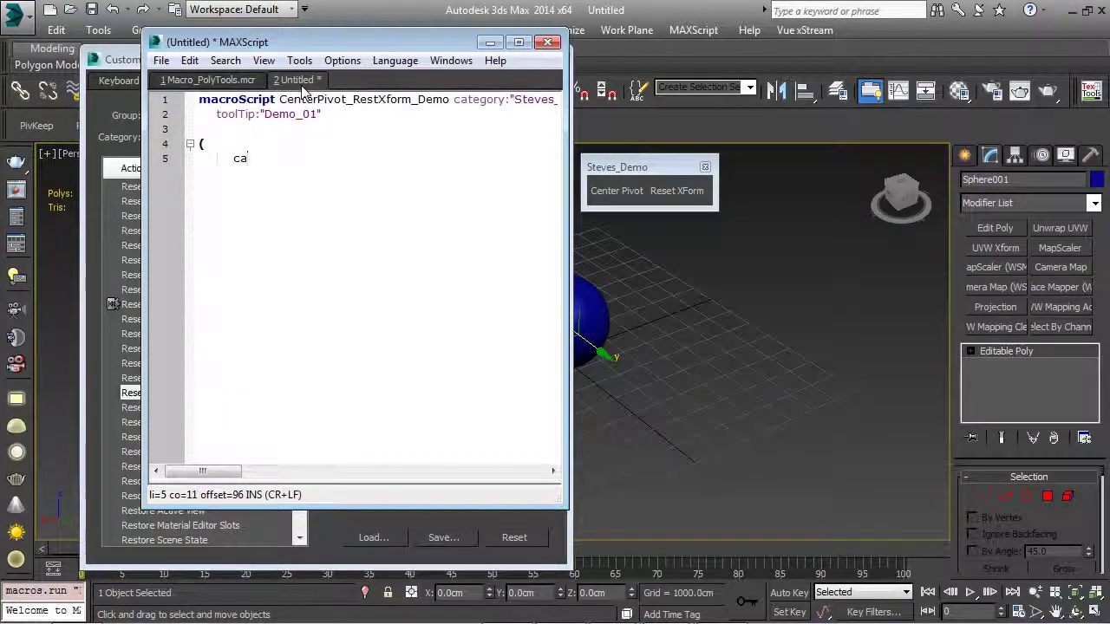
{"action": "key", "text": "BackSpace"}
{"action": "key", "text": "BackSpace"}
{"action": "type", "text": "macros.run"}
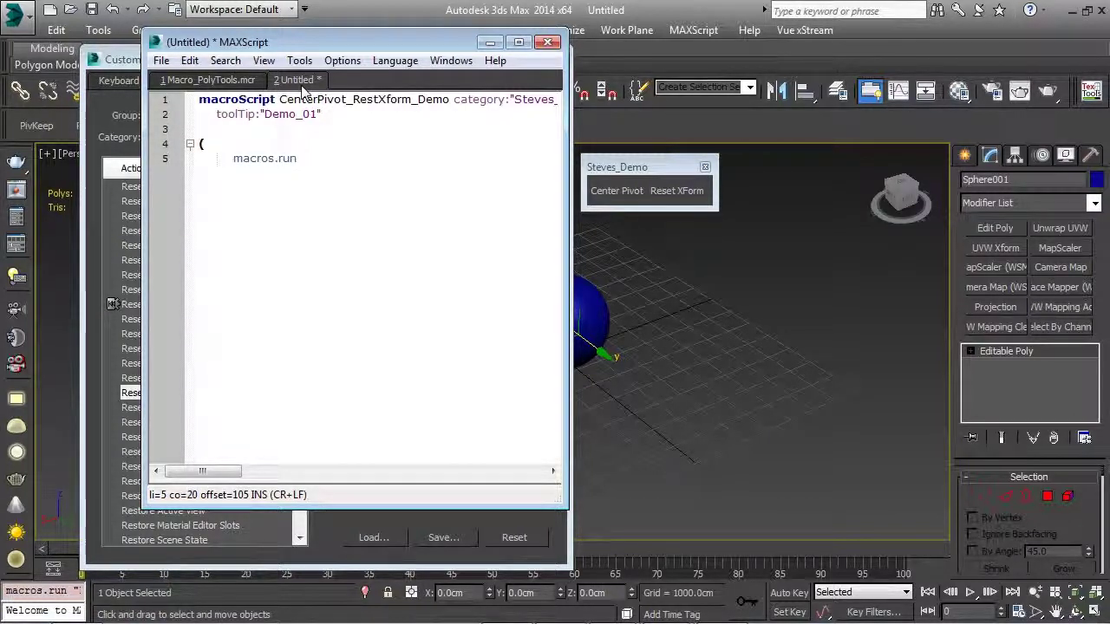
Copy the internal category "PolyTools" from the CenterPivot definition and paste it as the first argument of macros.run
{"action": "left_click", "coordinate": [221, 82]}
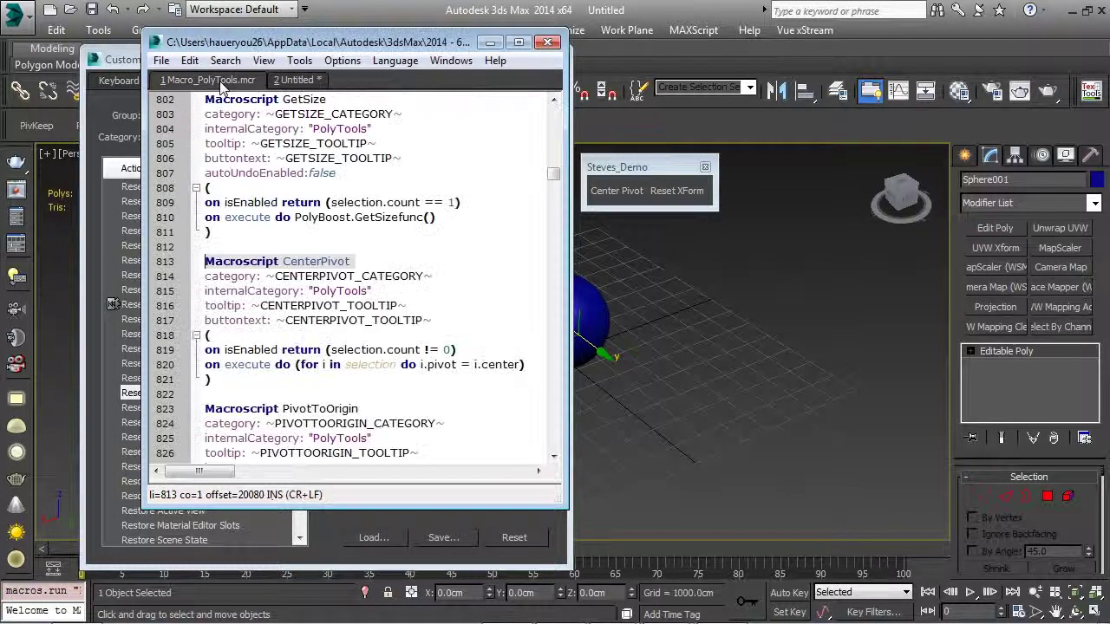
{"action": "left_click", "coordinate": [370, 292]}
{"action": "left_click_drag", "start_coordinate": [371, 292], "coordinate": [309, 292]}
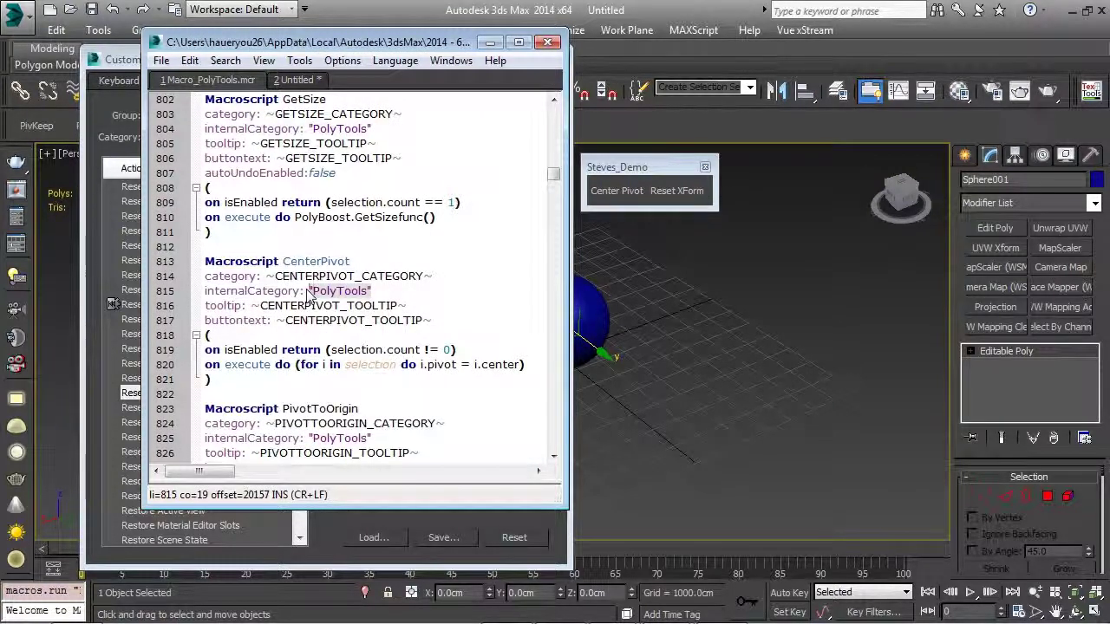
{"action": "key", "text": "ctrl+c"}
{"action": "left_click", "coordinate": [296, 80]}
{"action": "key", "text": "ctrl+v"}
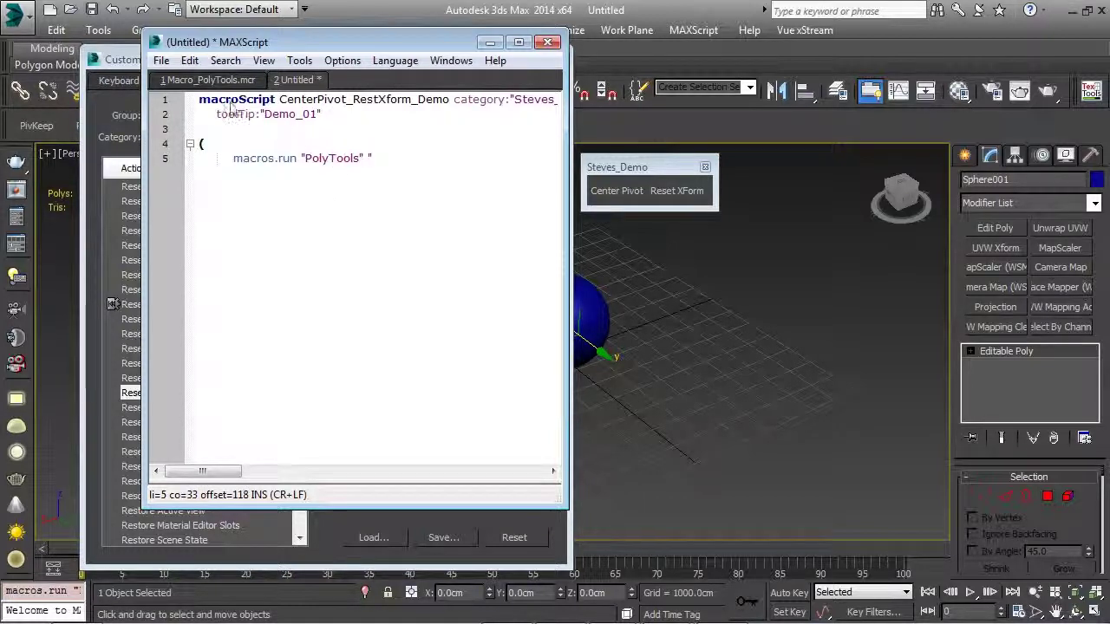
Copy the macro name CenterPivot from Macro_PolyTools.mcr and insert it in quotes as the second argument of macros.run
{"action": "left_click", "coordinate": [221, 80]}
{"action": "left_click_drag", "start_coordinate": [350, 262], "coordinate": [283, 262]}
{"action": "key", "text": "ctrl+c"}
{"action": "left_click", "coordinate": [295, 79]}
{"action": "type", "text": "\""}
{"action": "key", "text": "ctrl+v"}
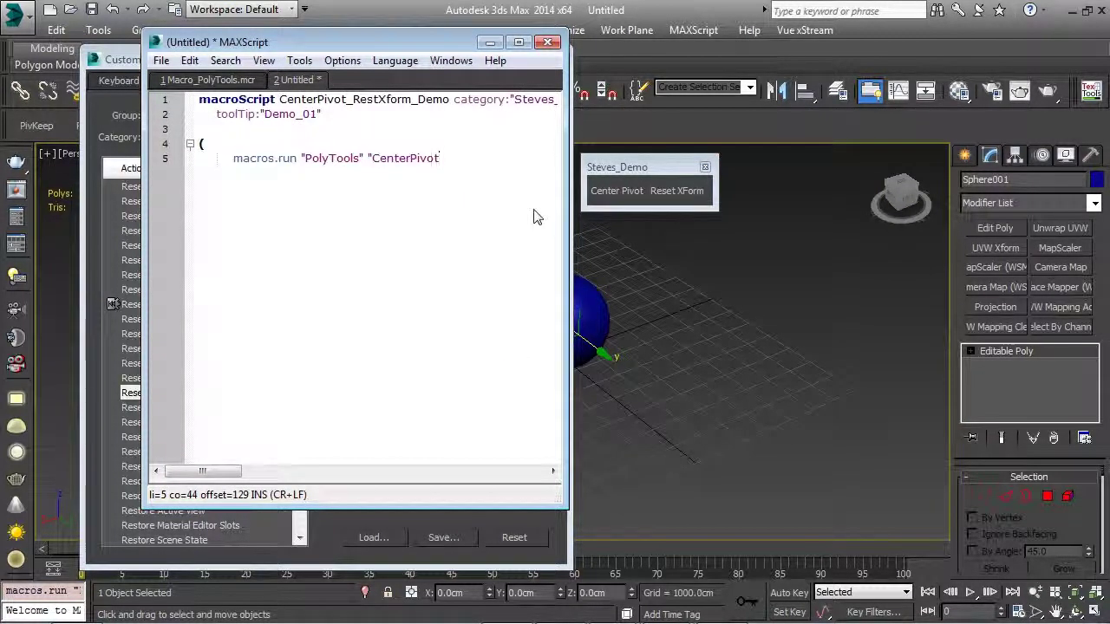
{"action": "type", "text": "\""}
Begin a second macros.run call with an opening quote on the line below the CenterPivot call
{"action": "key", "text": "Return"}
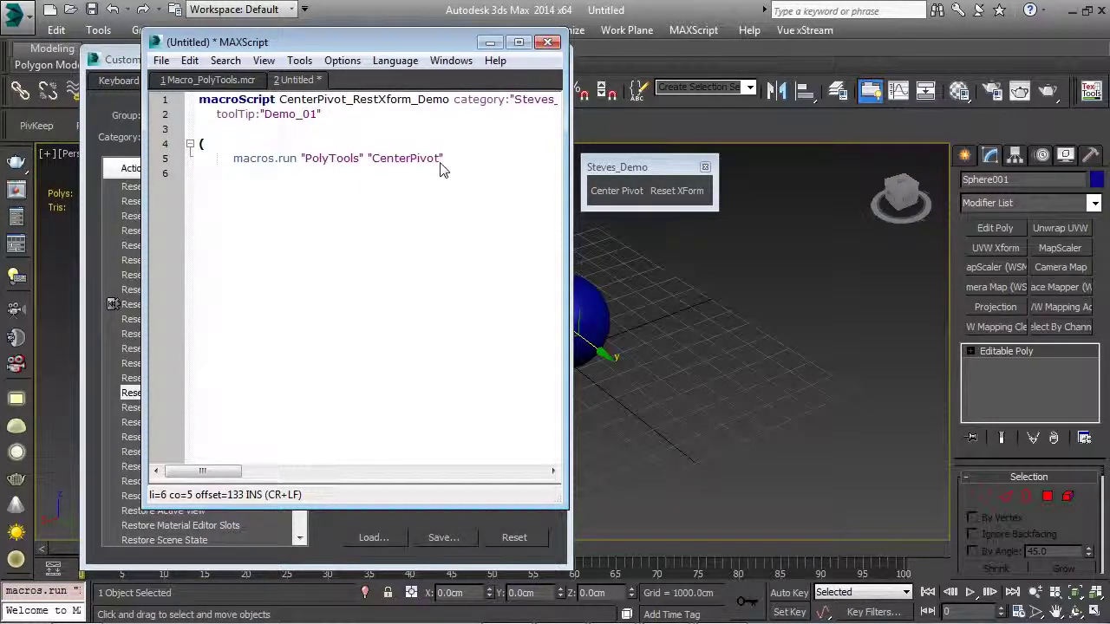
{"action": "key", "text": "Tab"}
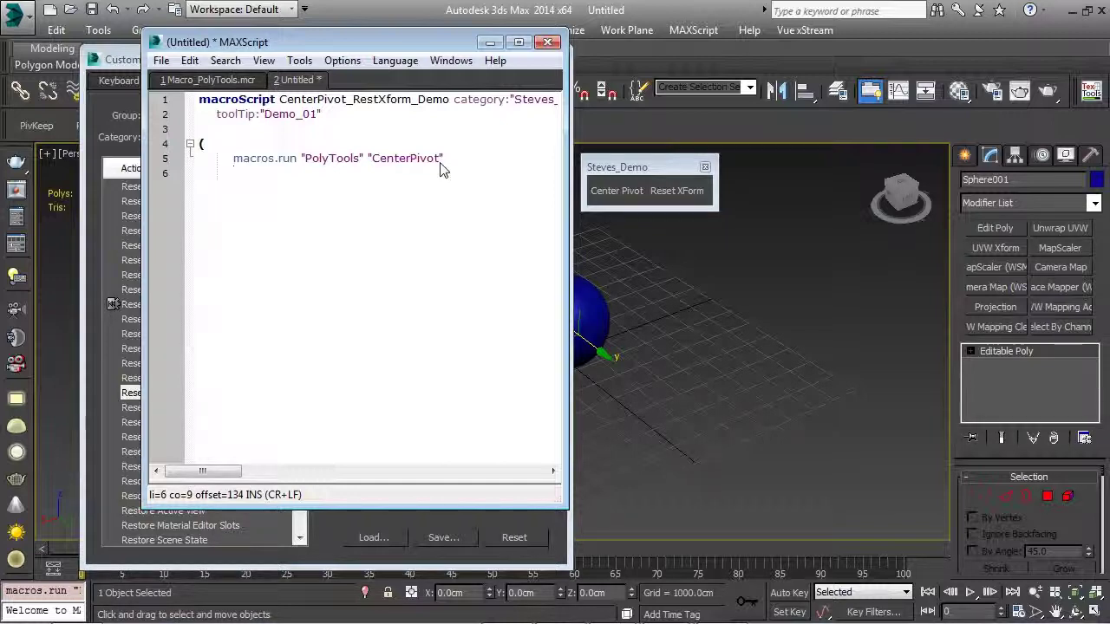
{"action": "type", "text": "macros.run "}
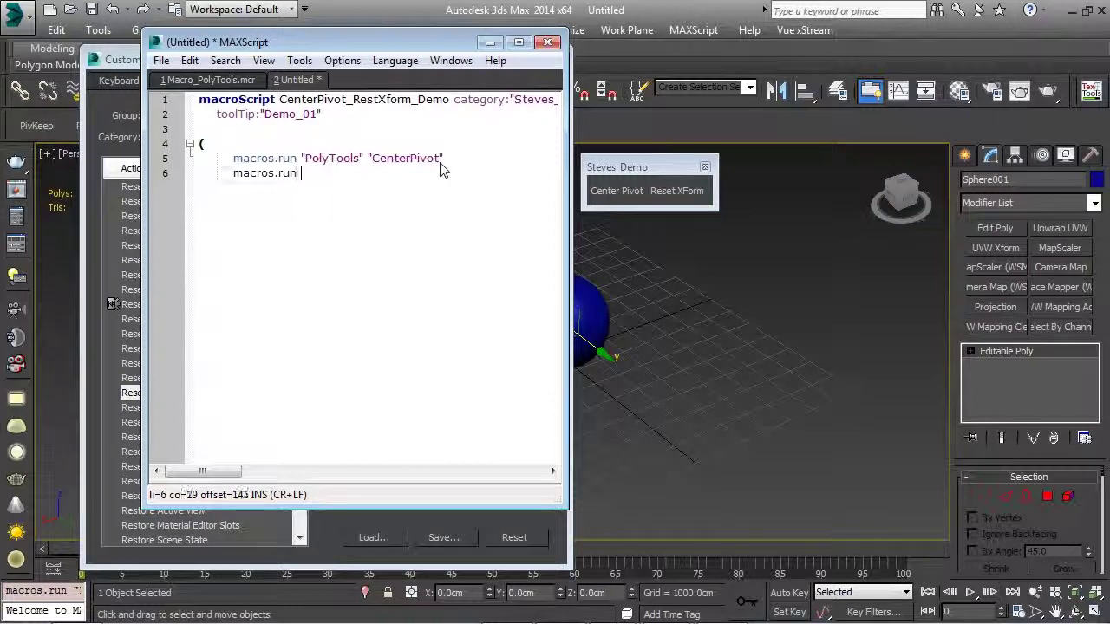
{"action": "type", "text": "\""}
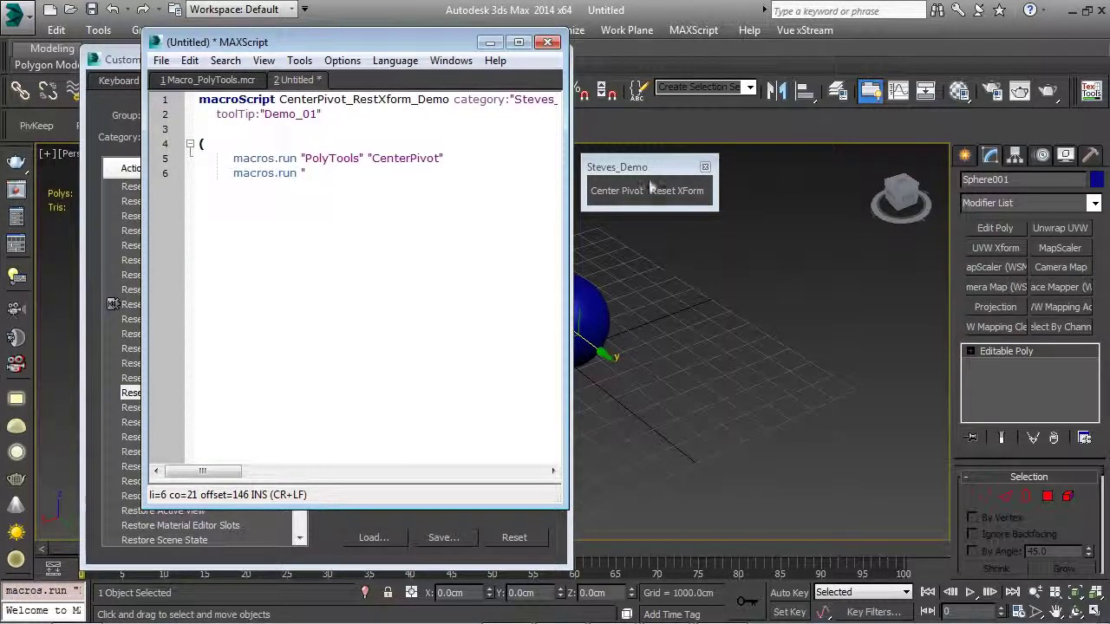
Open the macroscript source of the Reset XForm command on the Steves_Demo toolbar and bring its ResetXForm definition into view
{"action": "right_click", "coordinate": [679, 195]}
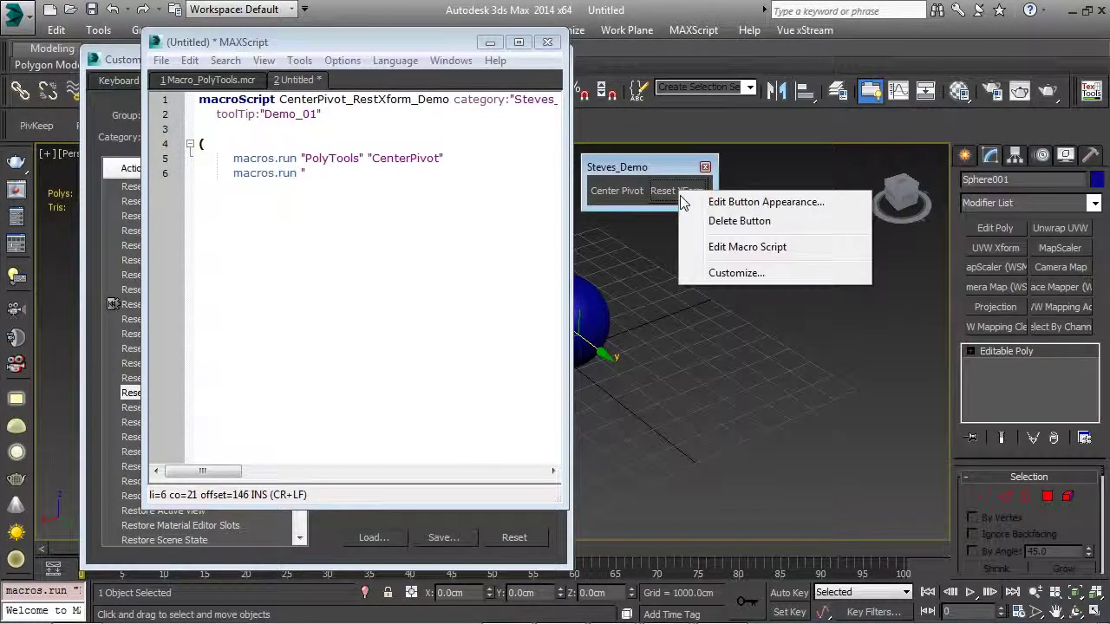
{"action": "left_click", "coordinate": [738, 246]}
{"action": "left_click", "coordinate": [634, 370]}
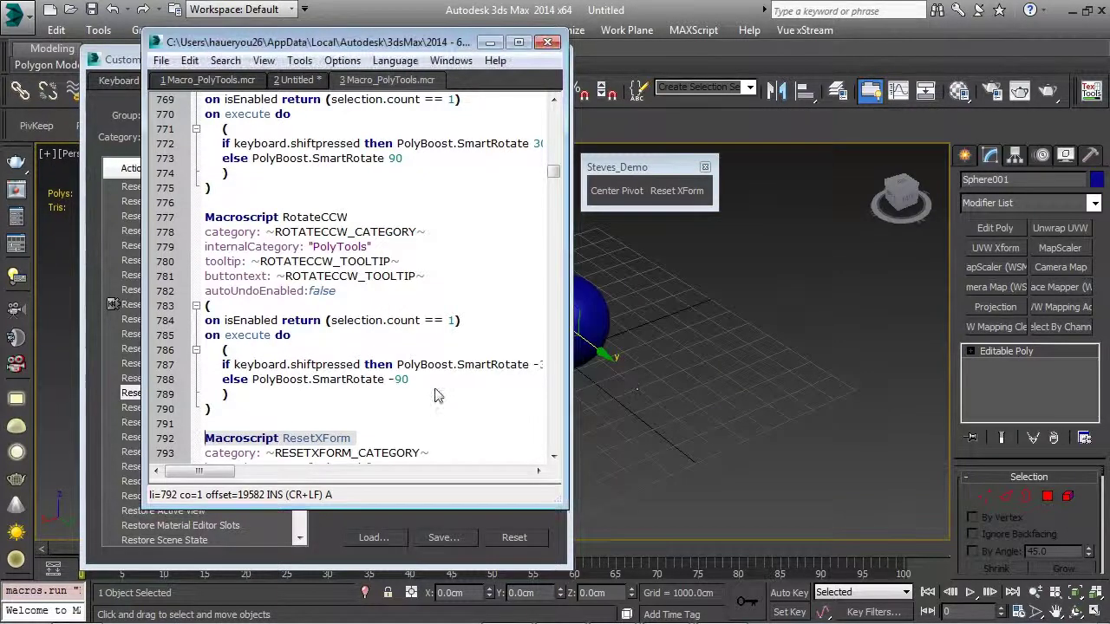
{"action": "scroll", "coordinate": [280, 302], "scroll_direction": "down", "scroll_amount": 4}
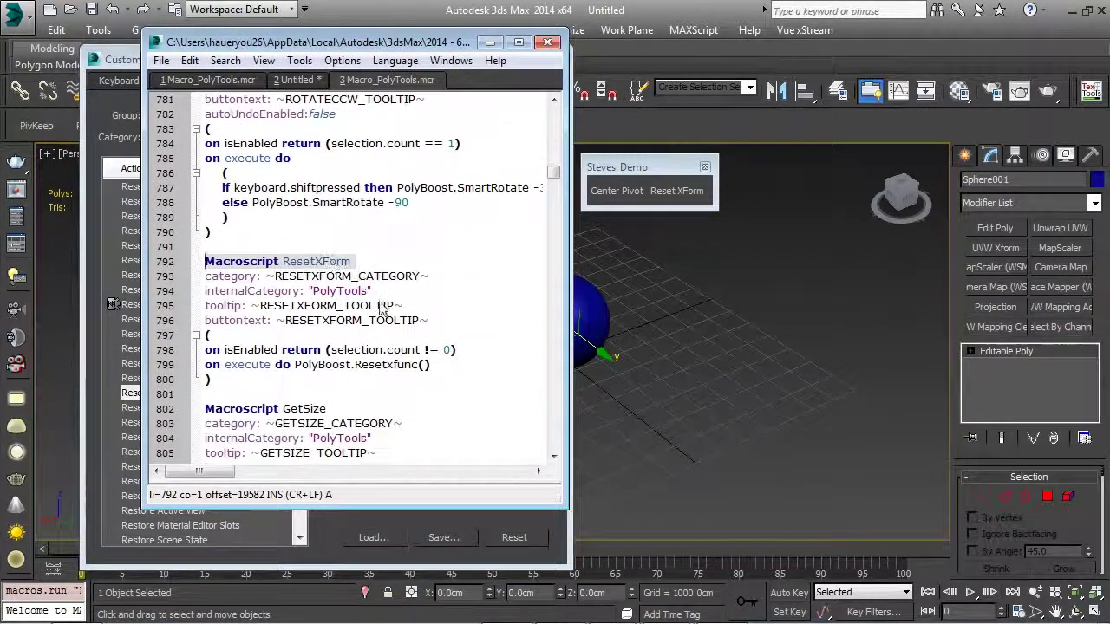
Copy the internal category "PolyTools" from the ResetXForm definition and paste it as the first argument of the second macros.run call
{"action": "left_click", "coordinate": [308, 291]}
{"action": "left_click_drag", "start_coordinate": [311, 295], "coordinate": [315, 293]}
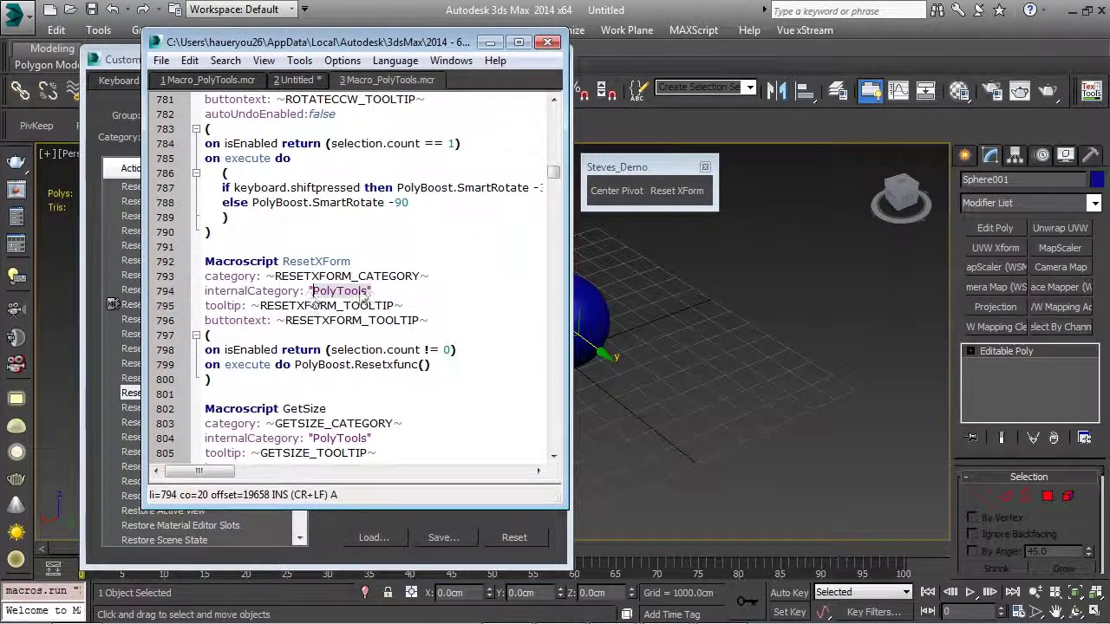
{"action": "left_click_drag", "start_coordinate": [399, 292], "coordinate": [321, 293]}
{"action": "left_click", "coordinate": [311, 292]}
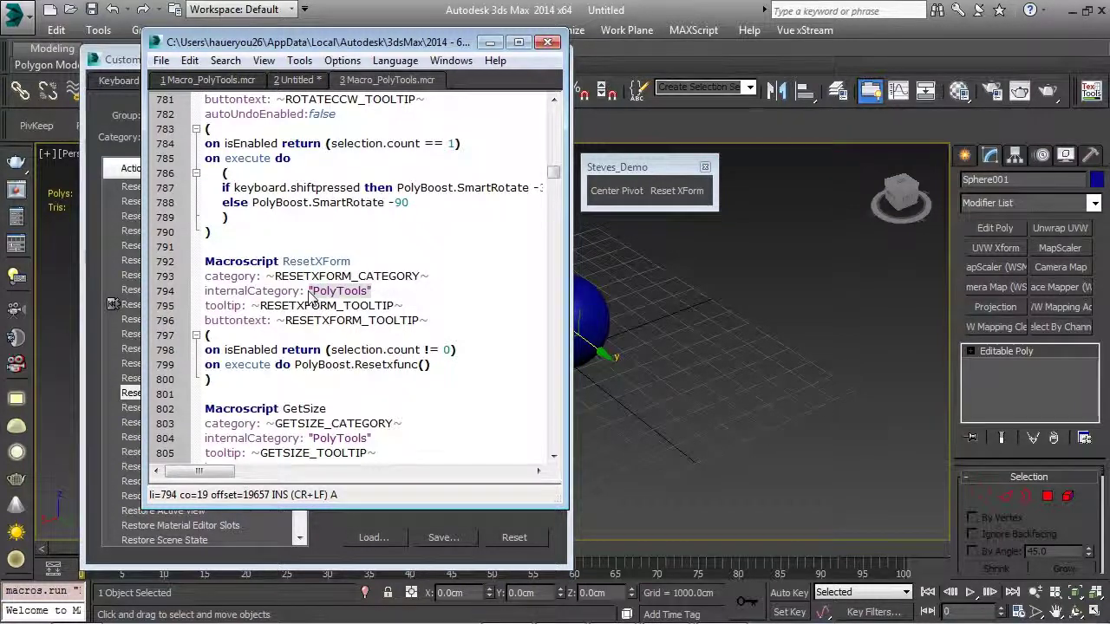
{"action": "left_click", "coordinate": [297, 80]}
{"action": "key", "text": "ctrl+v"}
{"action": "left_click", "coordinate": [305, 176]}
{"action": "key", "text": "Left"}
{"action": "key", "text": "Right"}
{"action": "key", "text": "Right"}
{"action": "key", "text": "Right"}
{"action": "key", "text": "End"}
Enter "RestXForm" in quotes as the second argument of the second macros.run call
{"action": "type", "text": "\""}
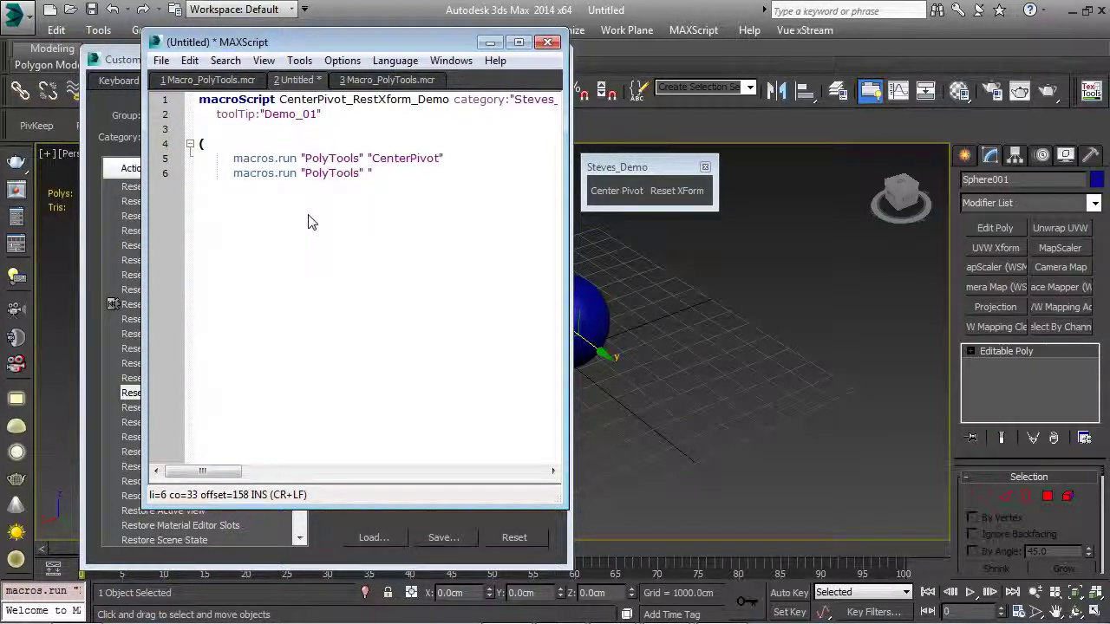
{"action": "type", "text": "RestXf"}
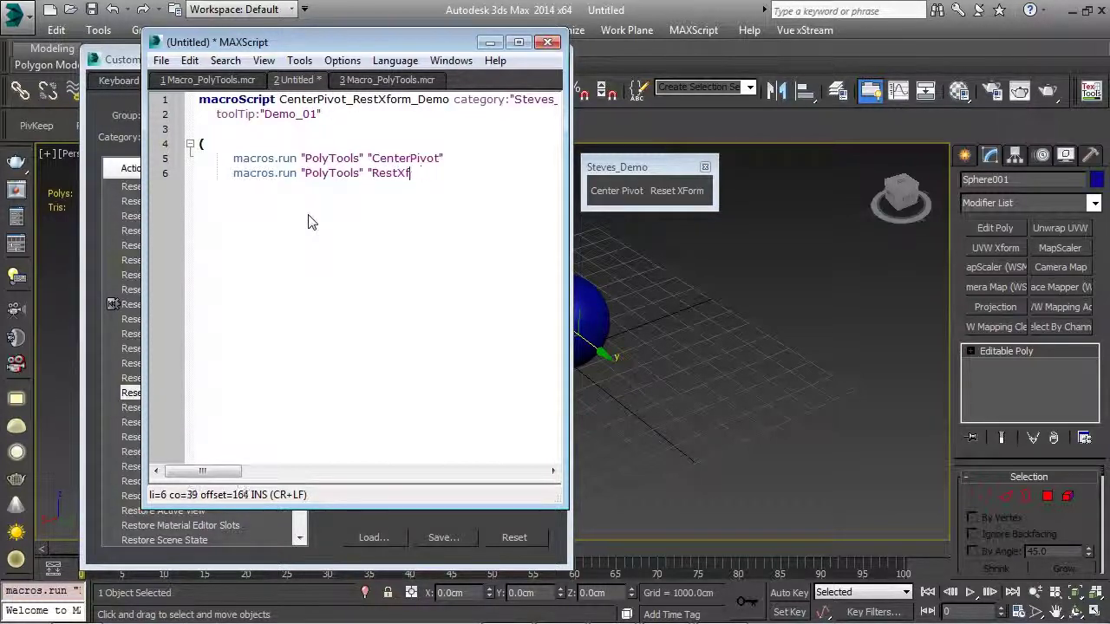
{"action": "type", "text": "Form"}
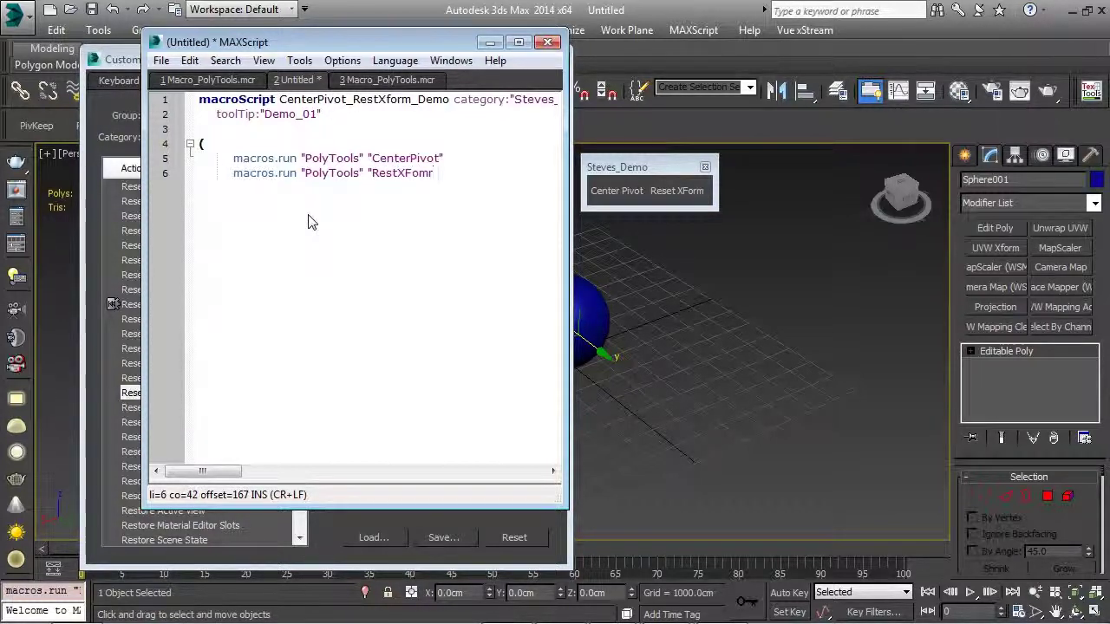
{"action": "type", "text": "\""}
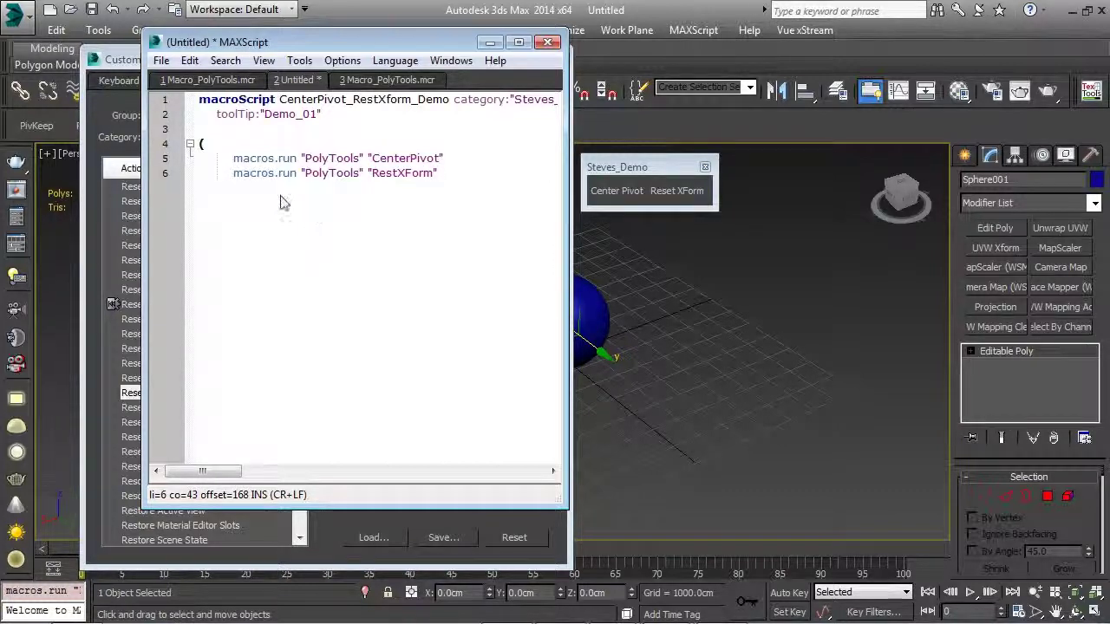
Replace the macro name in the second macros.run call with ResetXForm, copied from its definition in Macro_PolyTools.mcr
{"action": "left_click", "coordinate": [347, 83]}
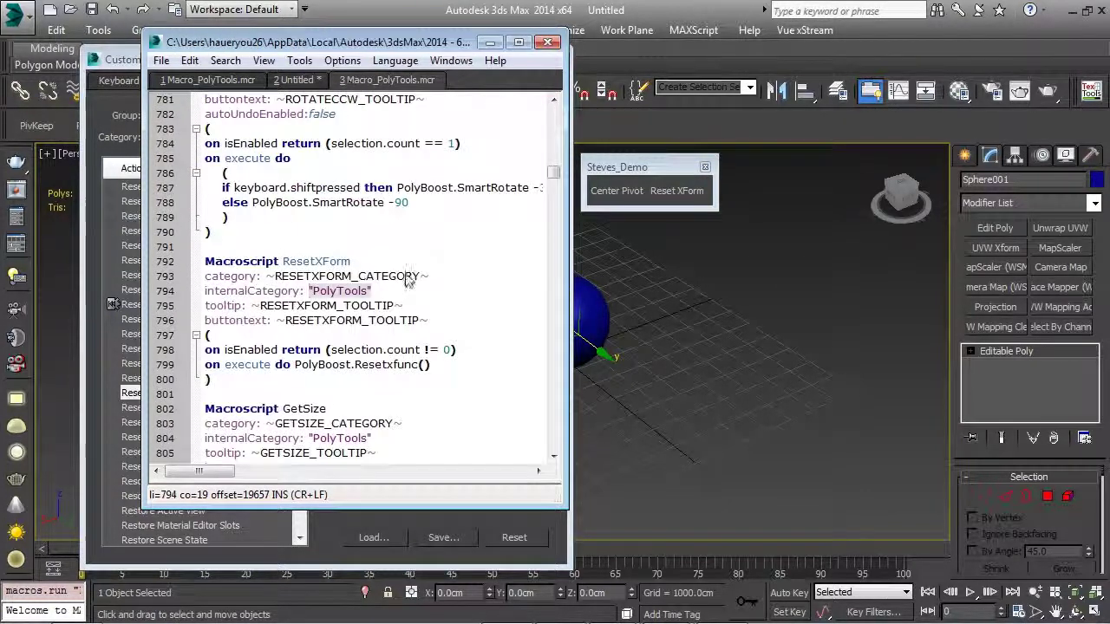
{"action": "left_click_drag", "start_coordinate": [352, 261], "coordinate": [282, 264]}
{"action": "left_click", "coordinate": [303, 80]}
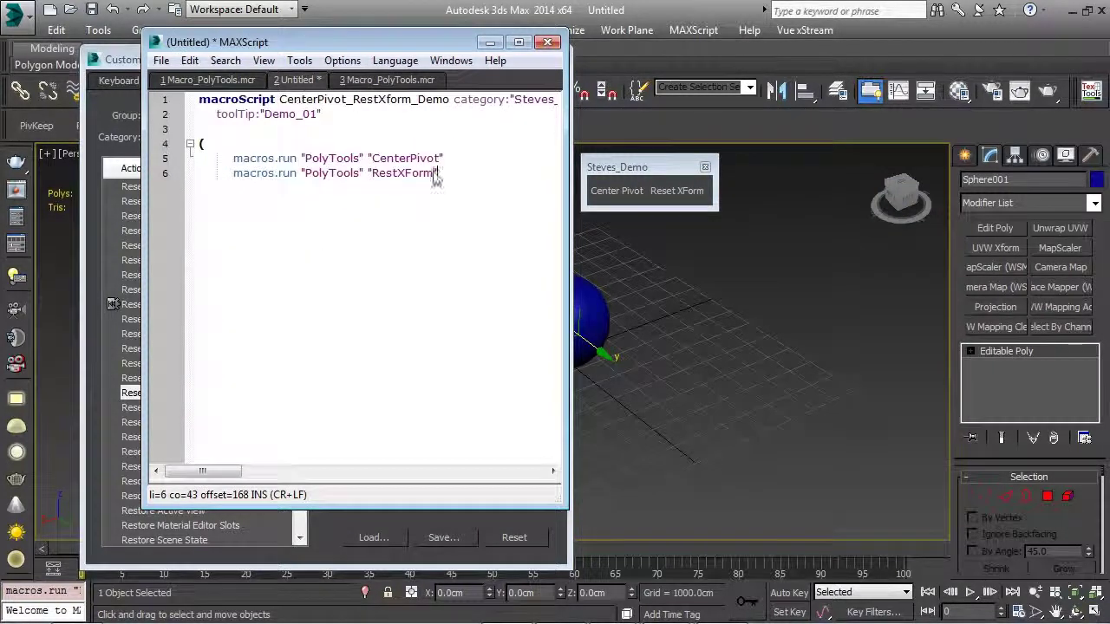
{"action": "left_click_drag", "start_coordinate": [434, 173], "coordinate": [373, 175]}
{"action": "key", "text": "ctrl+v"}
{"action": "left_click", "coordinate": [378, 175]}
{"action": "key", "text": "BackSpace"}
{"action": "left_click", "coordinate": [445, 177]}
Close the macro body with a parenthesis on its own line and save the script as Steves_Demo_01.mcr in the usermacros folder
{"action": "key", "text": "Return"}
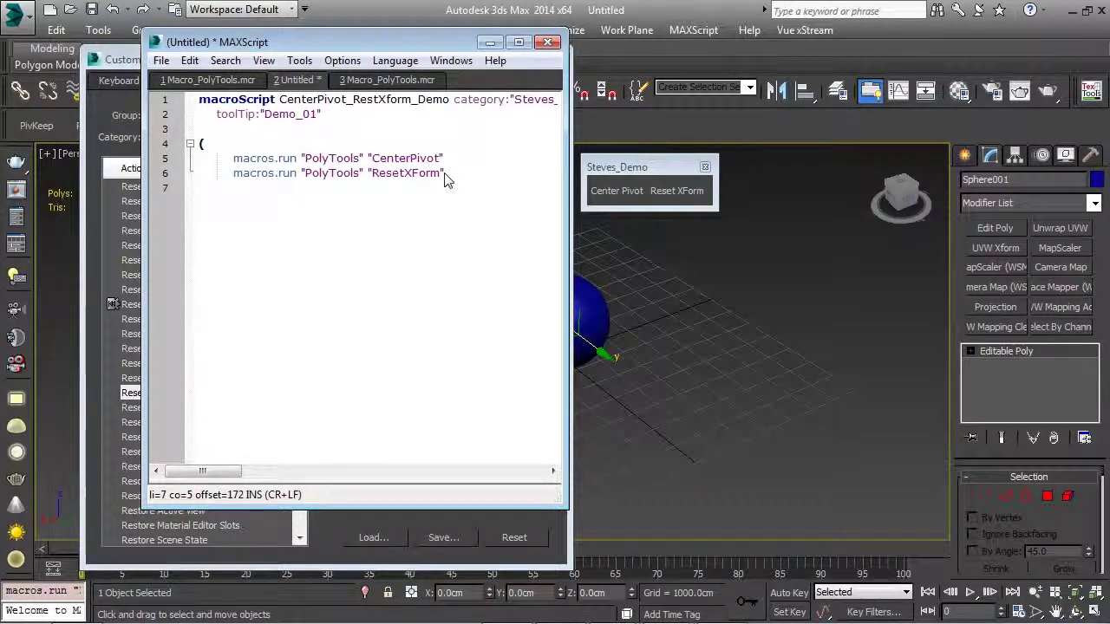
{"action": "key", "text": "BackSpace"}
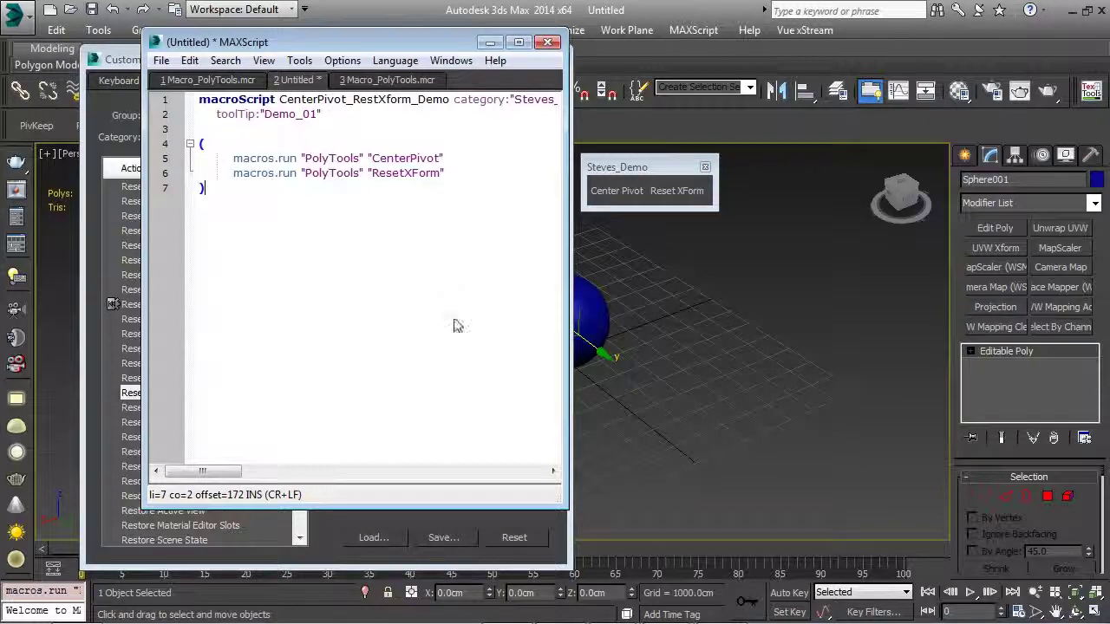
{"action": "left_click", "coordinate": [160, 61]}
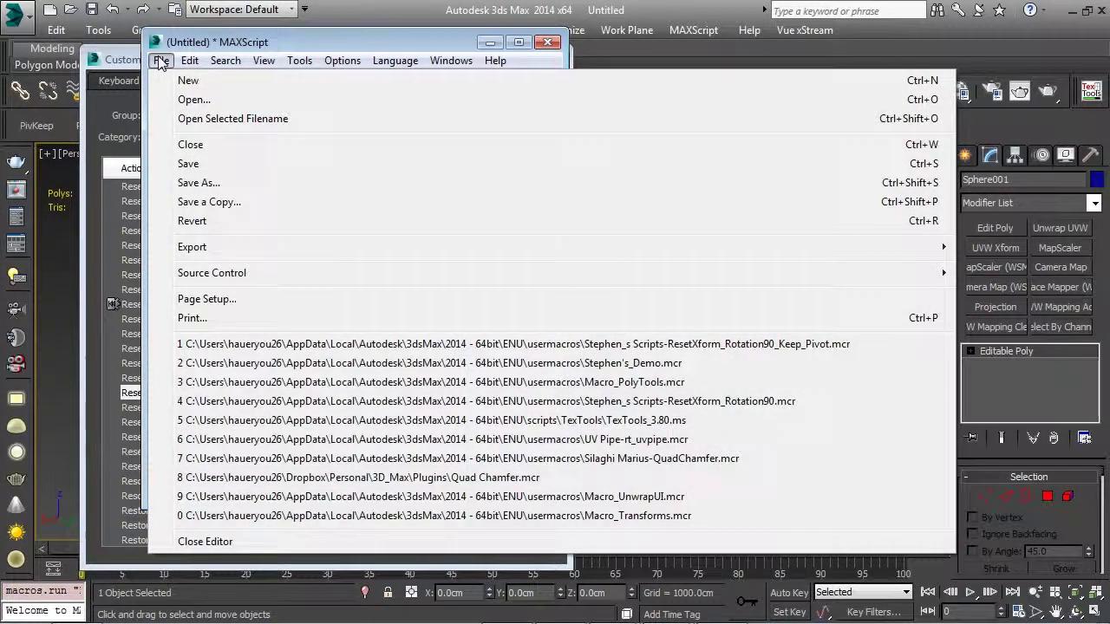
{"action": "left_click", "coordinate": [213, 183]}
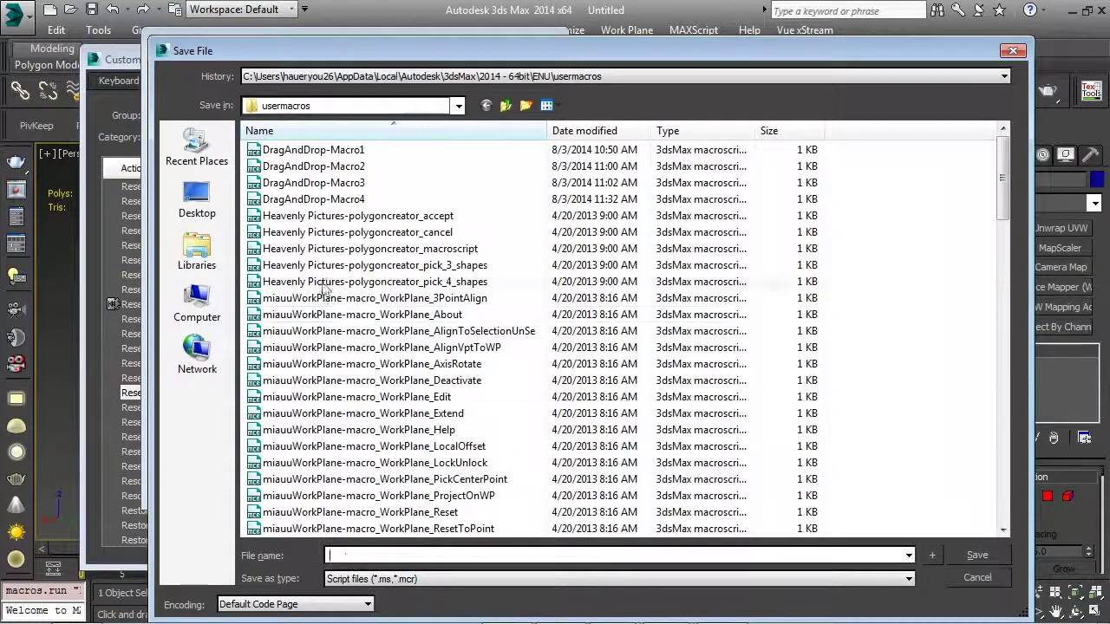
{"action": "left_click_drag", "start_coordinate": [356, 54], "coordinate": [492, 206]}
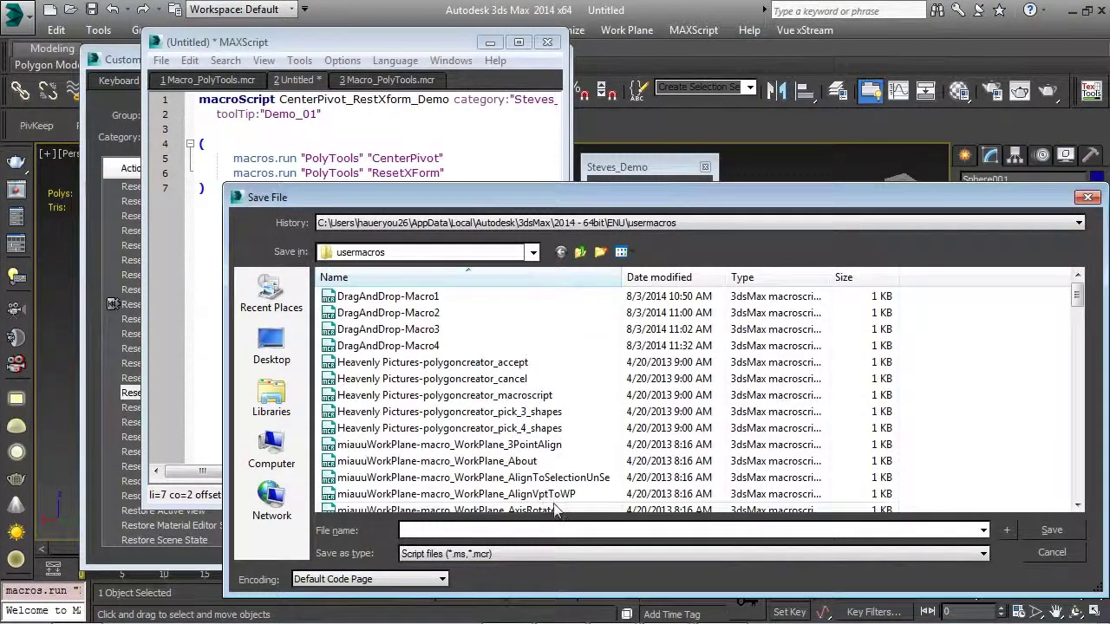
{"action": "type", "text": "Ste"}
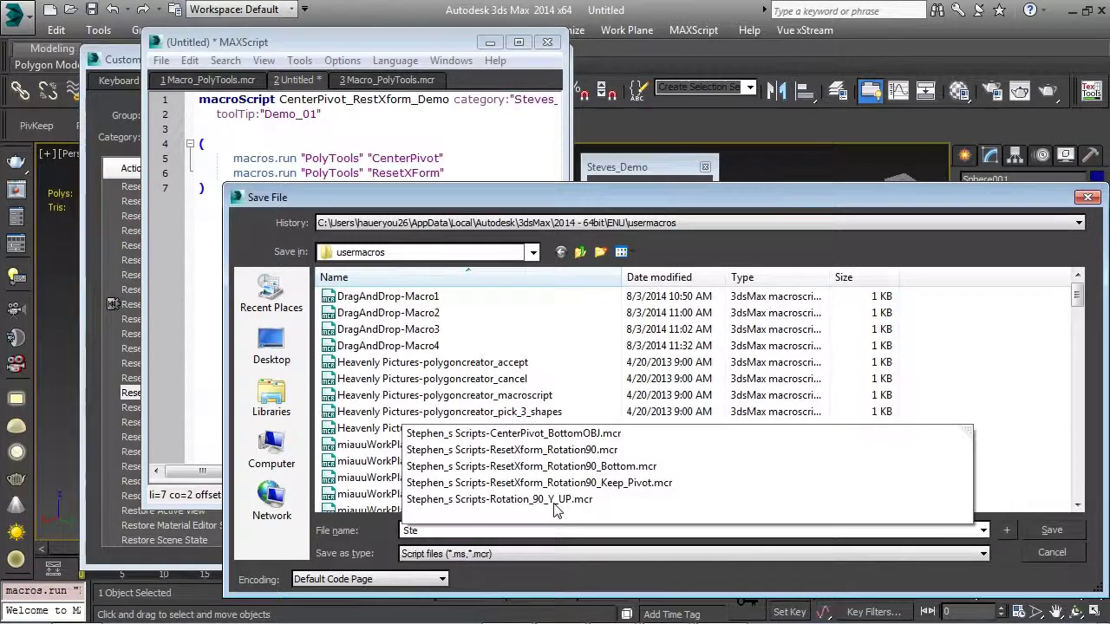
{"action": "type", "text": "ves_Demo"}
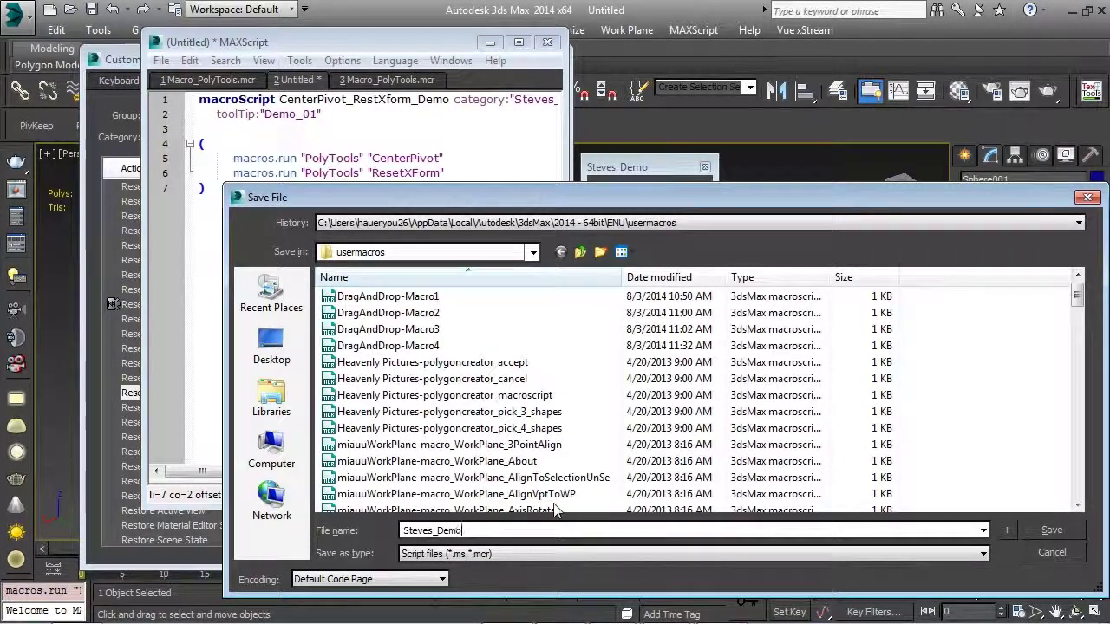
{"action": "type", "text": "_01"}
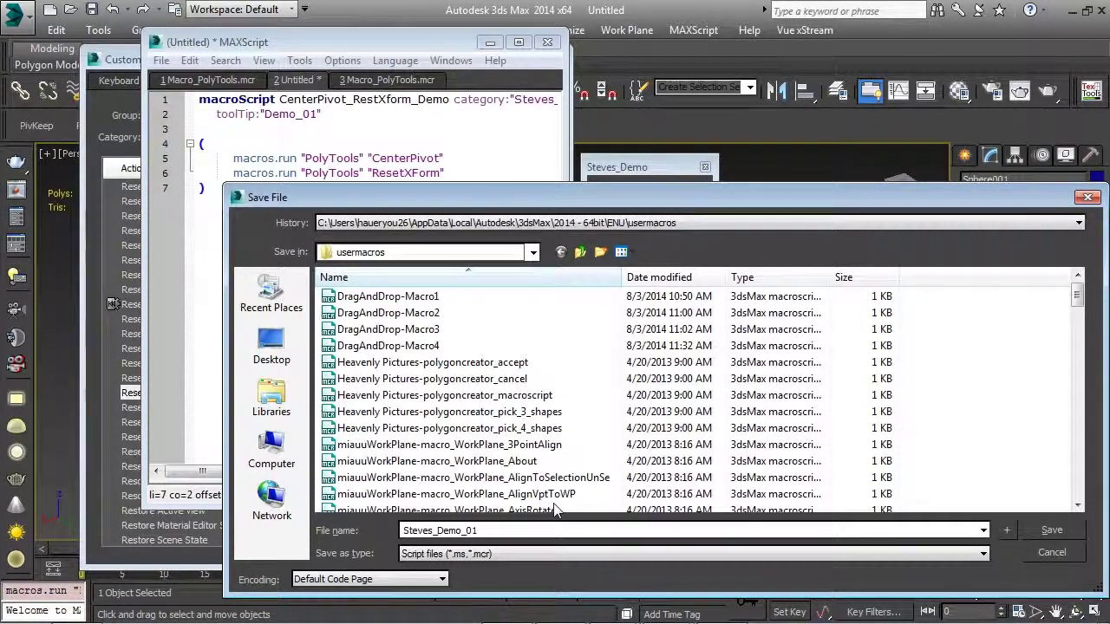
{"action": "type", "text": ".mcr"}
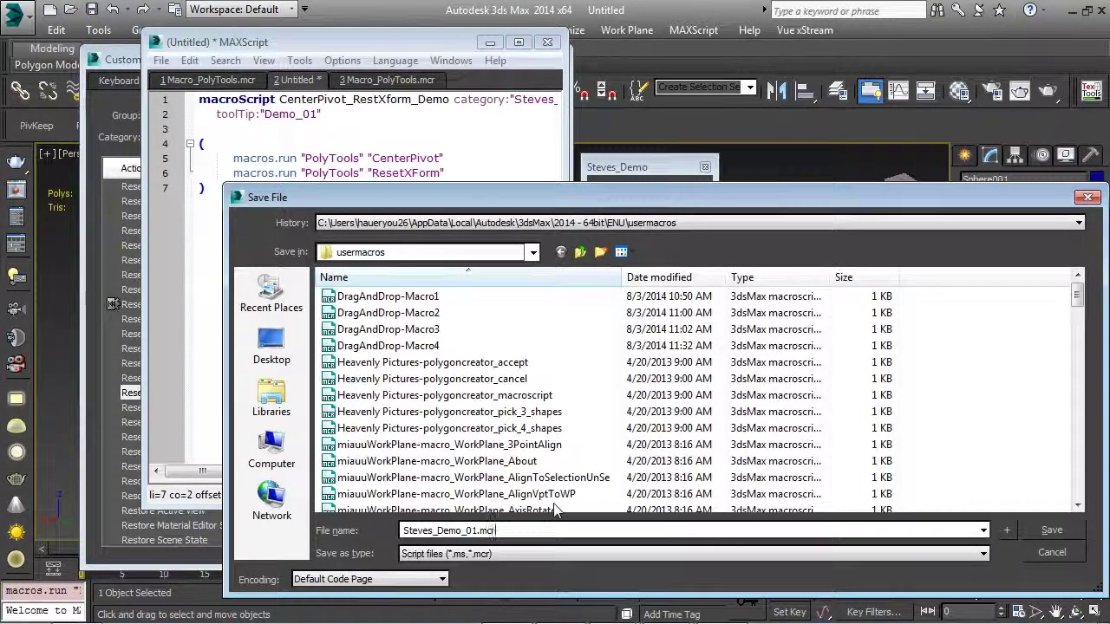
{"action": "key", "text": "Return"}
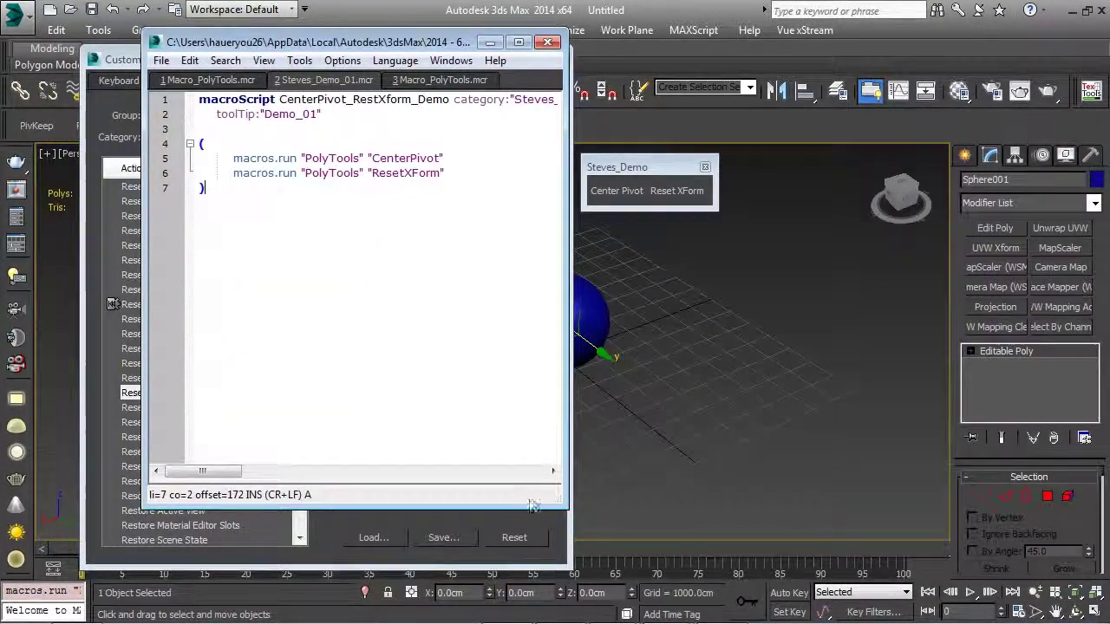
Look through the command categories in the Customize User Interface dialog for the new script's category
{"action": "left_click", "coordinate": [121, 59]}
{"action": "left_click", "coordinate": [260, 139]}
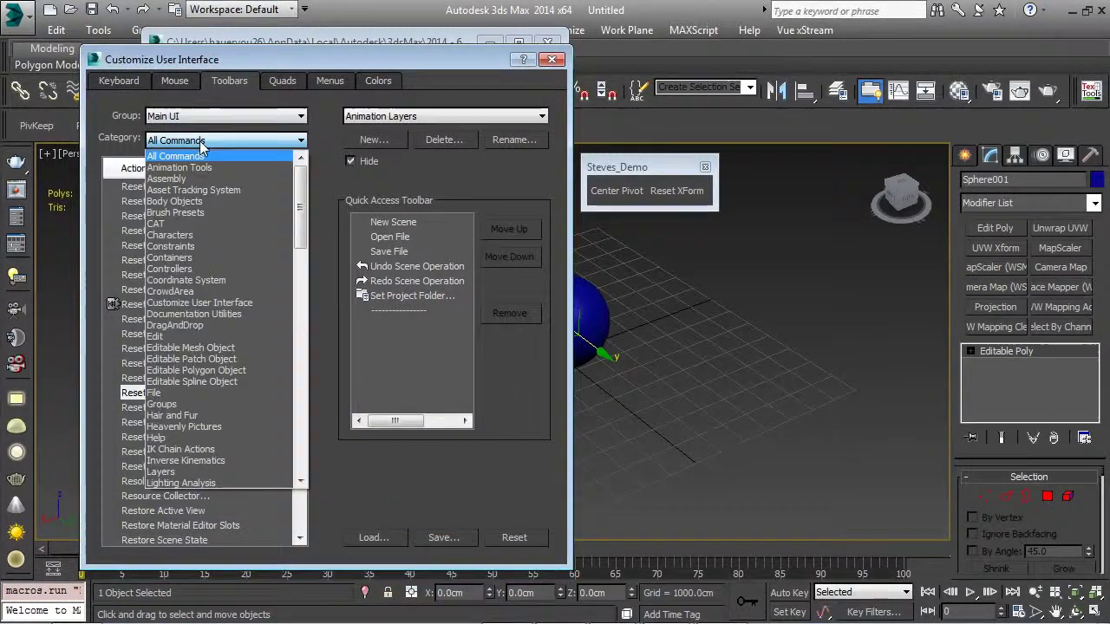
{"action": "scroll", "coordinate": [263, 319], "scroll_direction": "down", "scroll_amount": 15}
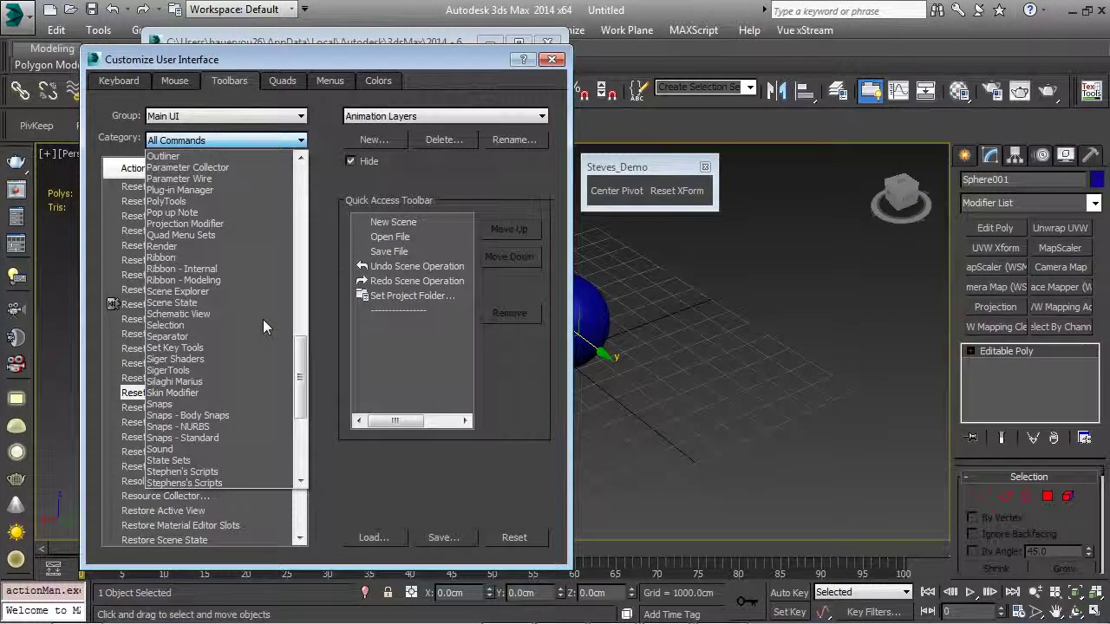
{"action": "left_click", "coordinate": [211, 302]}
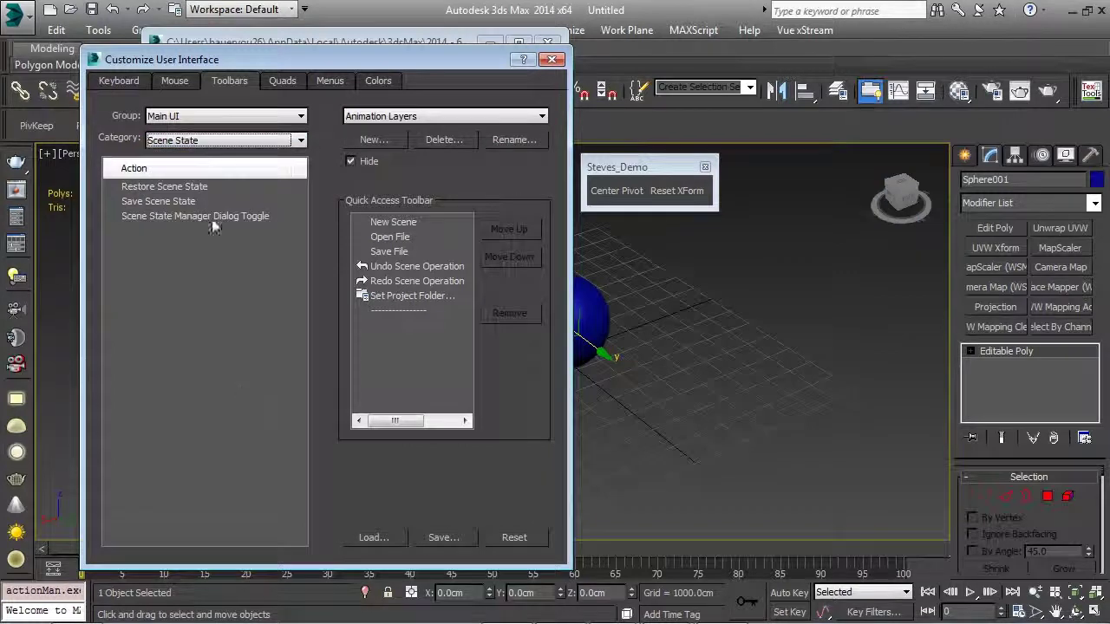
{"action": "left_click", "coordinate": [208, 142]}
{"action": "scroll", "coordinate": [212, 342], "scroll_direction": "down", "scroll_amount": 1}
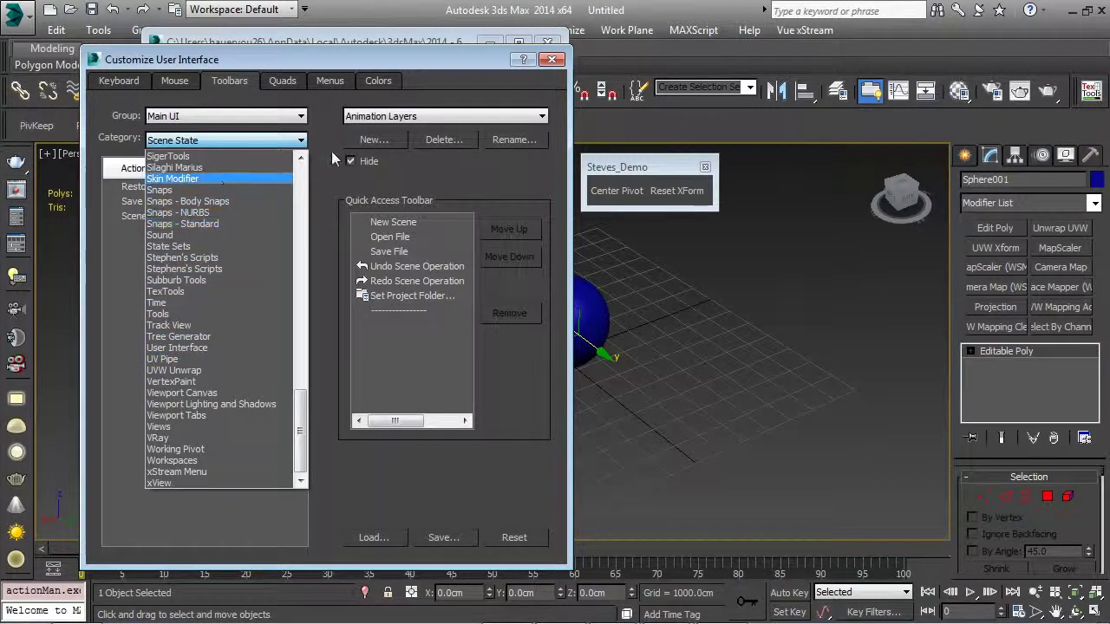
{"action": "left_click", "coordinate": [330, 185]}
Add the two macros.run lines of Steves_Demo_01.mcr as a new script button at the end of the Steves_Demo toolbar
{"action": "left_click", "coordinate": [389, 42]}
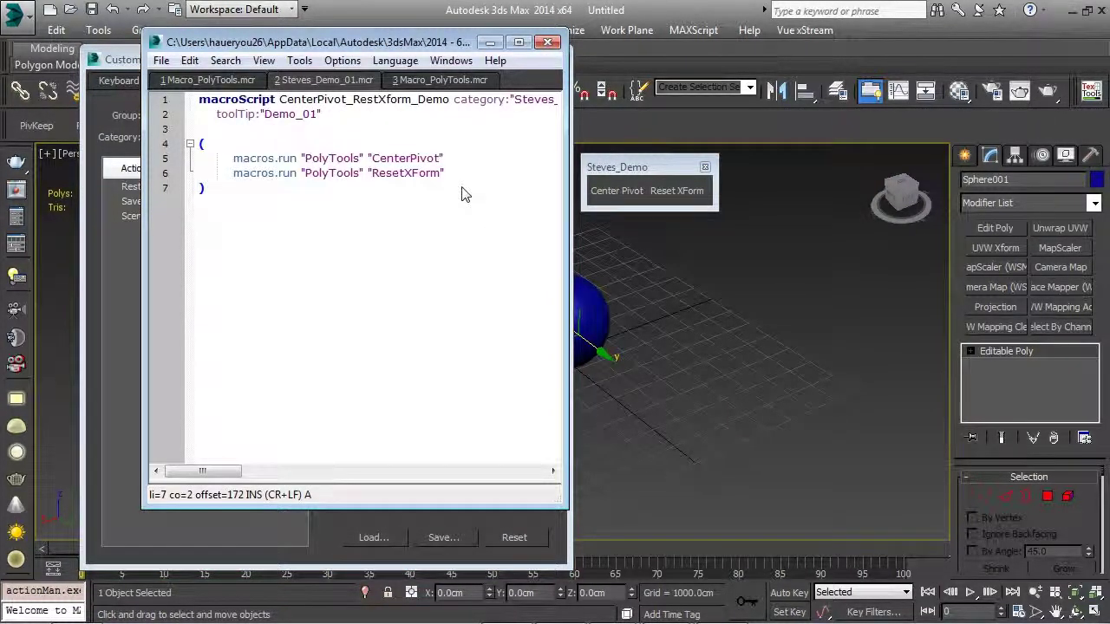
{"action": "left_click_drag", "start_coordinate": [458, 181], "coordinate": [192, 156]}
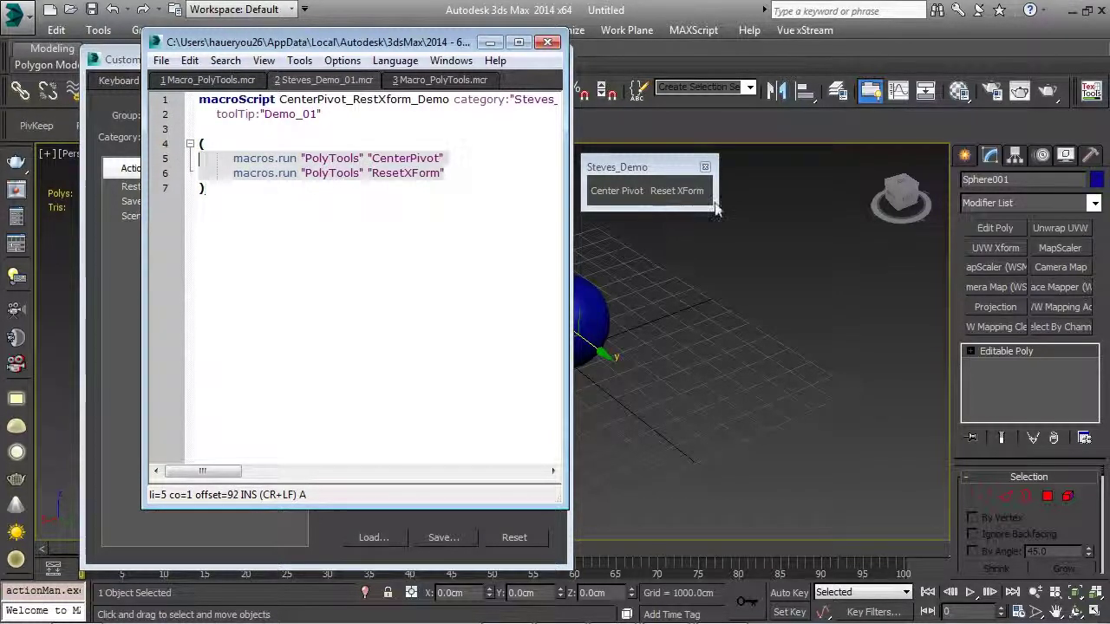
{"action": "left_click_drag", "start_coordinate": [709, 202], "coordinate": [714, 198]}
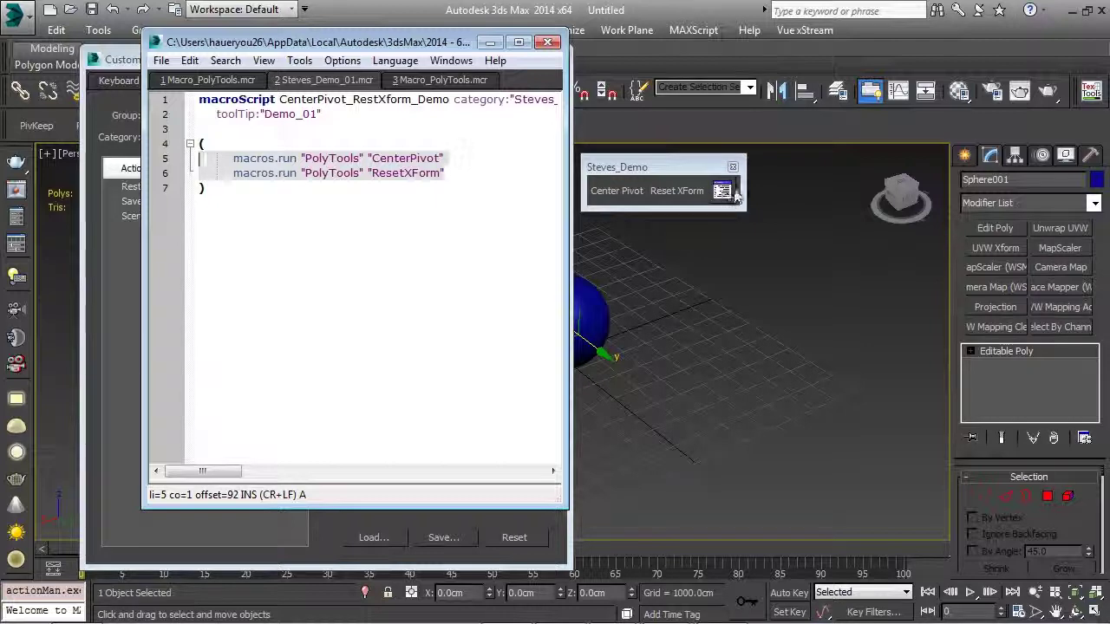
Switch the sphere to pivot-only editing, move and rotate its pivot well off-centre above the sphere, and turn pivot-only editing off
{"action": "middle_click_drag", "start_coordinate": [625, 302], "coordinate": [808, 324]}
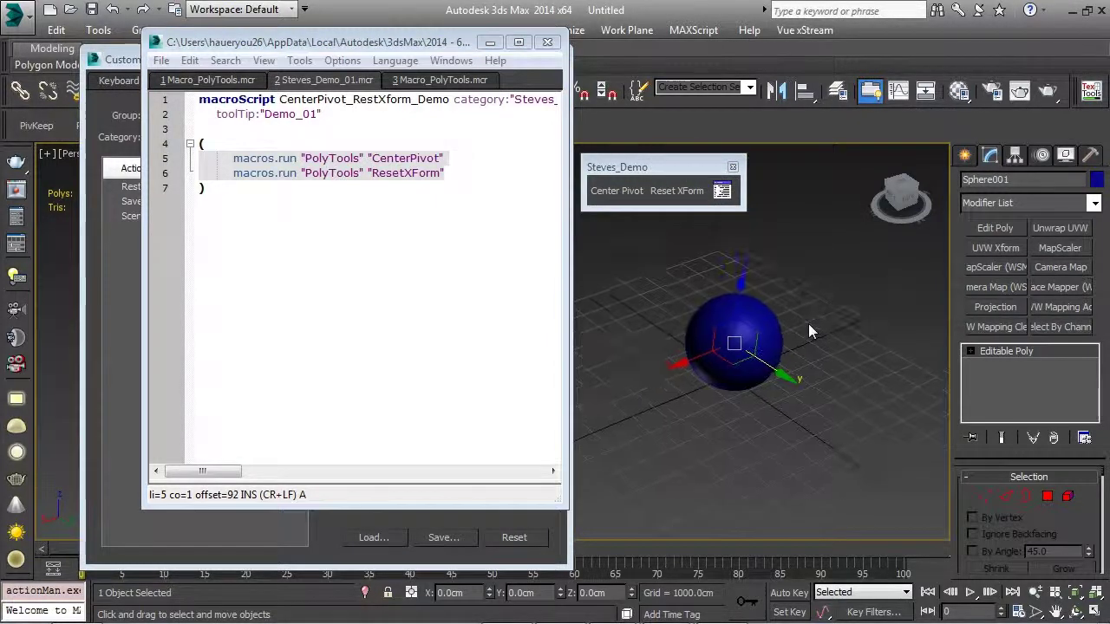
{"action": "middle_click_drag", "start_coordinate": [762, 359], "coordinate": [747, 384]}
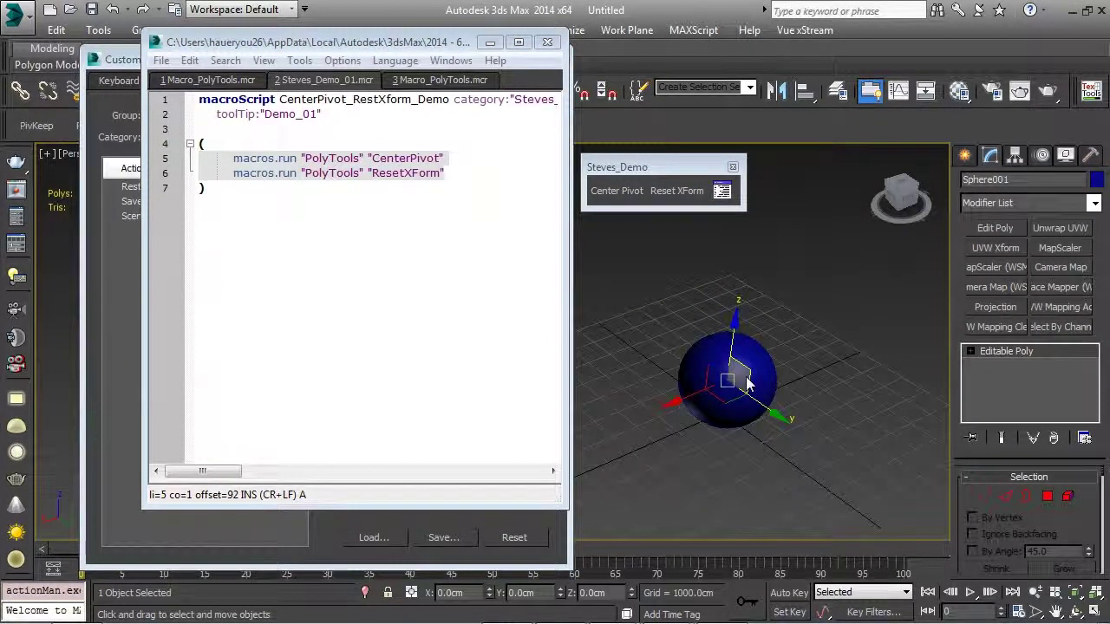
{"action": "right_click", "coordinate": [738, 360]}
{"action": "left_click", "coordinate": [668, 460]}
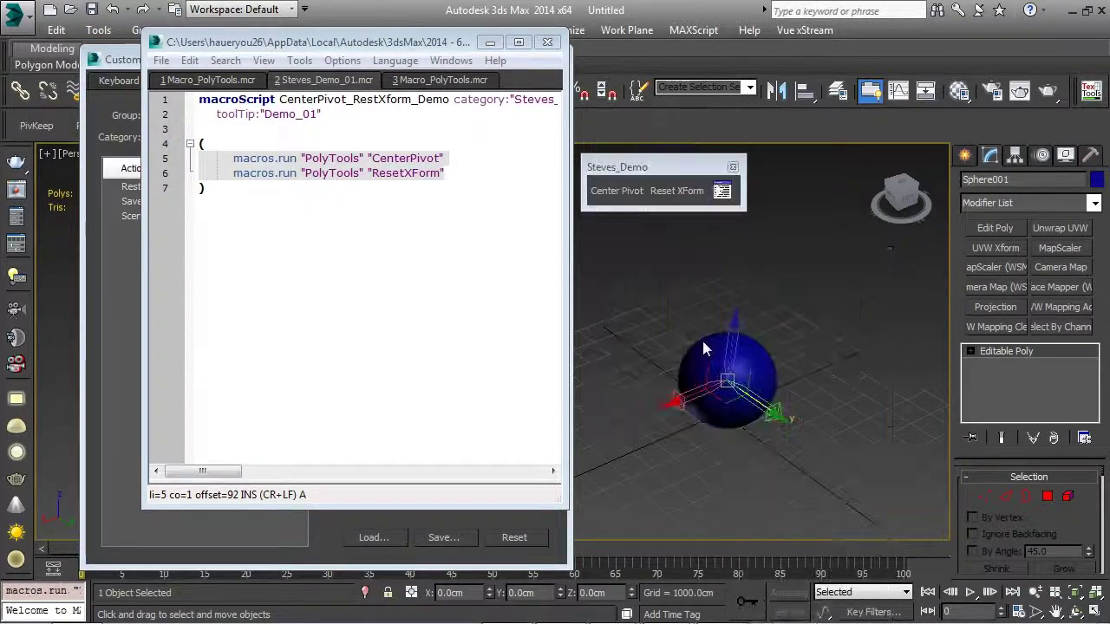
{"action": "left_click_drag", "start_coordinate": [768, 415], "coordinate": [672, 359]}
{"action": "key", "text": "e"}
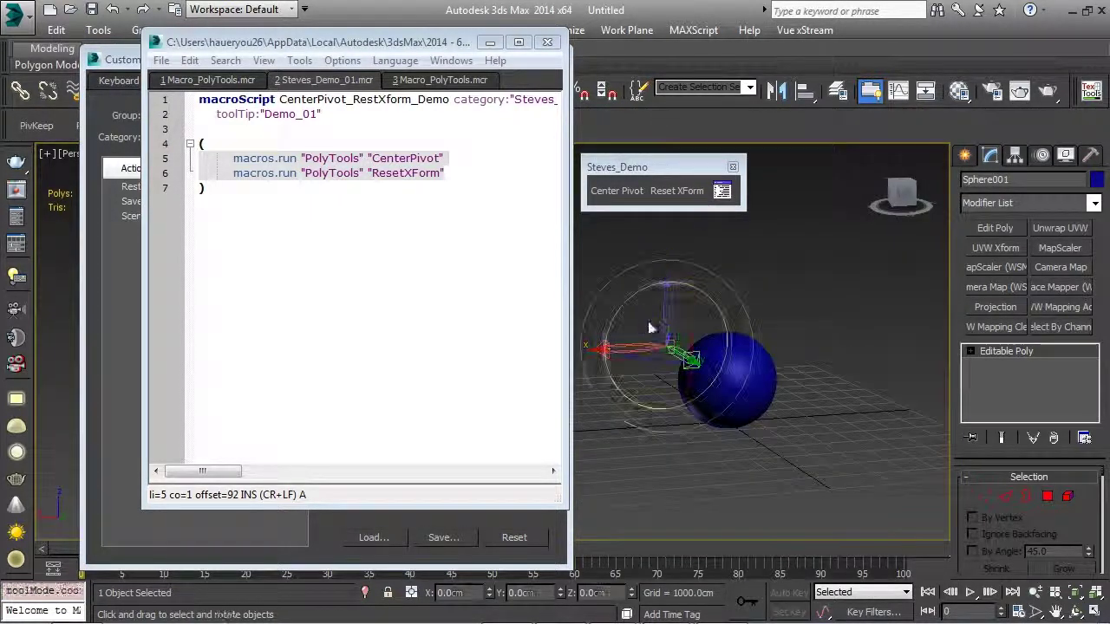
{"action": "key", "text": "w"}
{"action": "left_click_drag", "start_coordinate": [632, 301], "coordinate": [751, 232]}
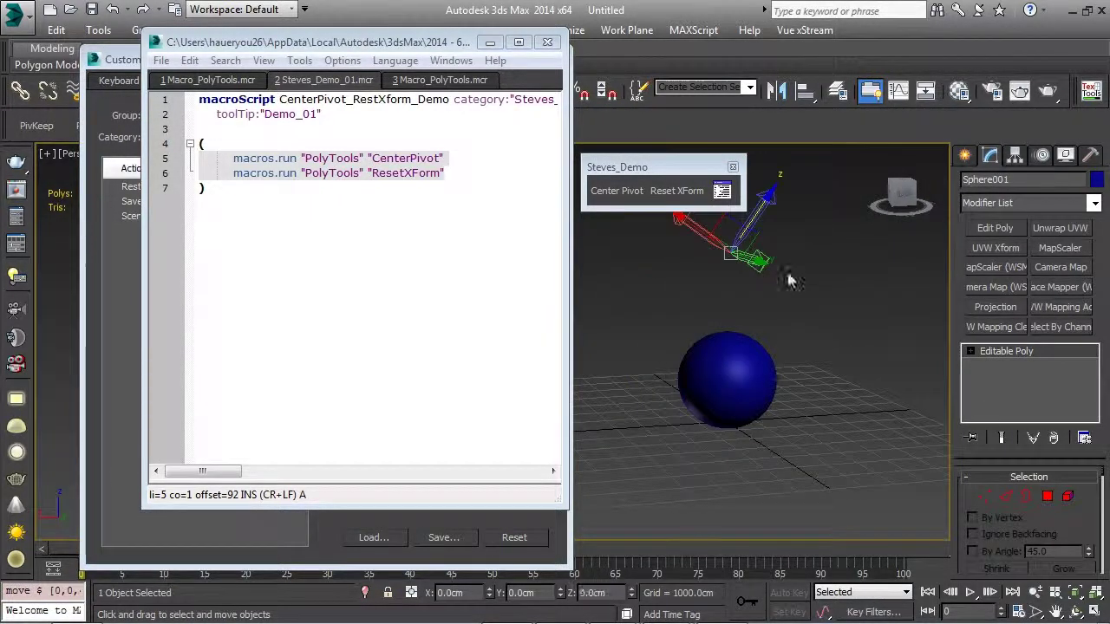
{"action": "middle_click_drag", "start_coordinate": [788, 280], "coordinate": [811, 344], "text": "alt"}
{"action": "right_click", "coordinate": [673, 258]}
{"action": "left_click", "coordinate": [603, 225]}
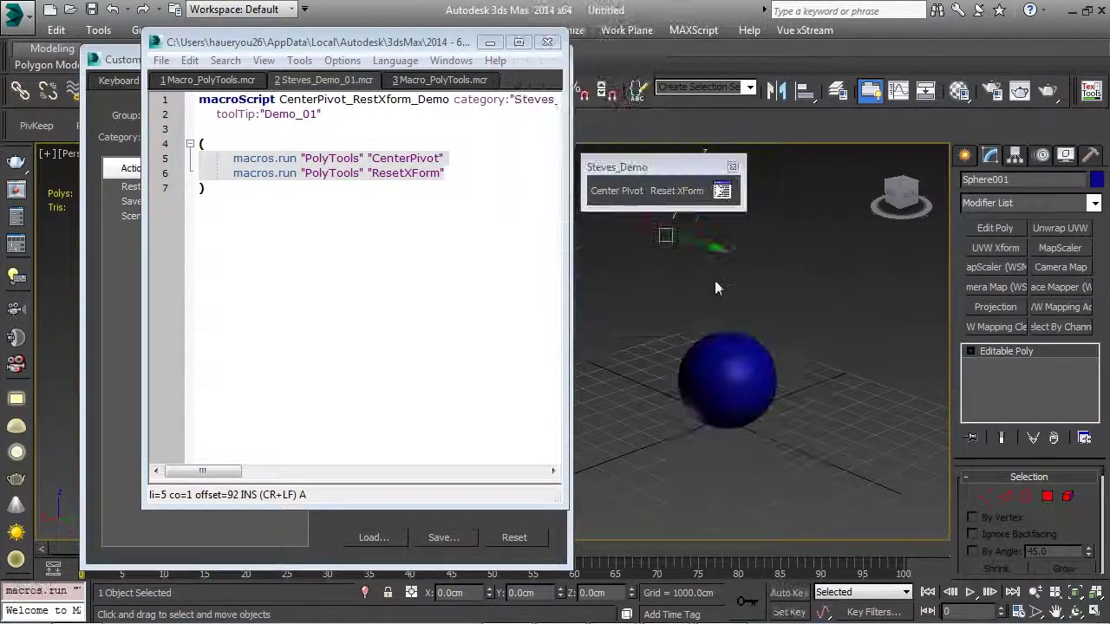
Run the new script button on the Steves_Demo toolbar to centre the sphere's pivot and reset its XForm
{"action": "middle_click_drag", "start_coordinate": [714, 280], "coordinate": [734, 349]}
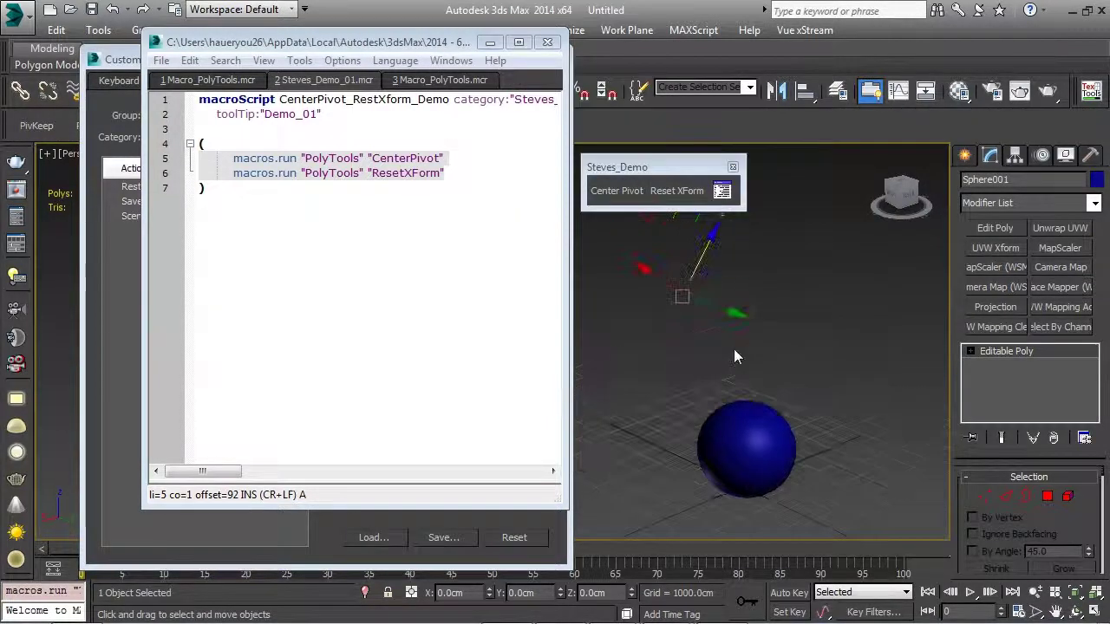
{"action": "left_click", "coordinate": [721, 192]}
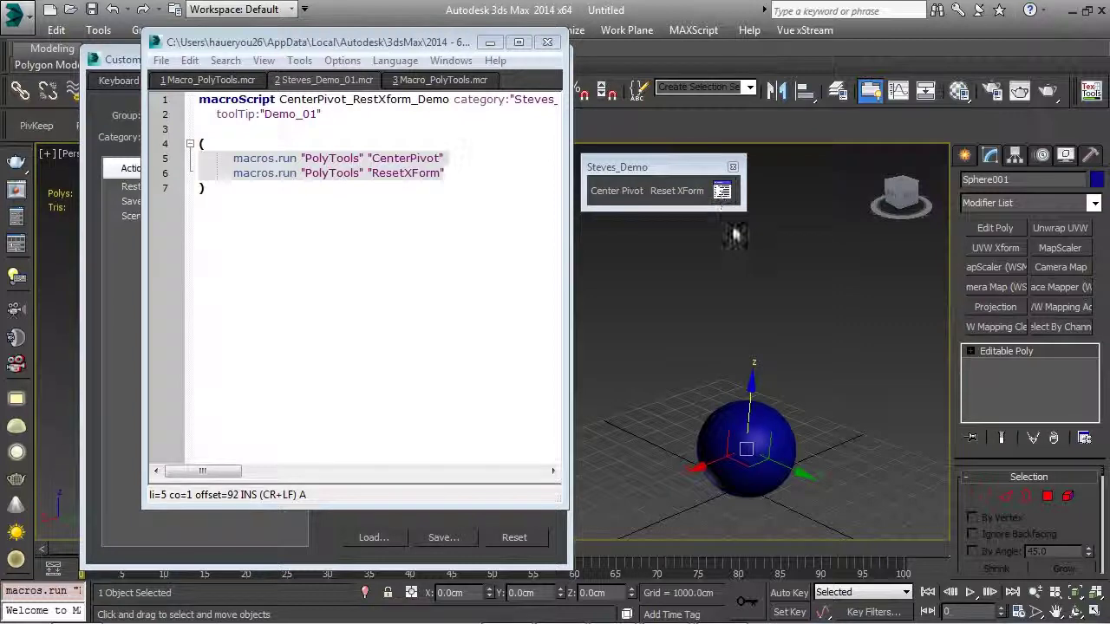
{"action": "middle_click_drag", "start_coordinate": [765, 470], "coordinate": [830, 447], "text": "alt"}
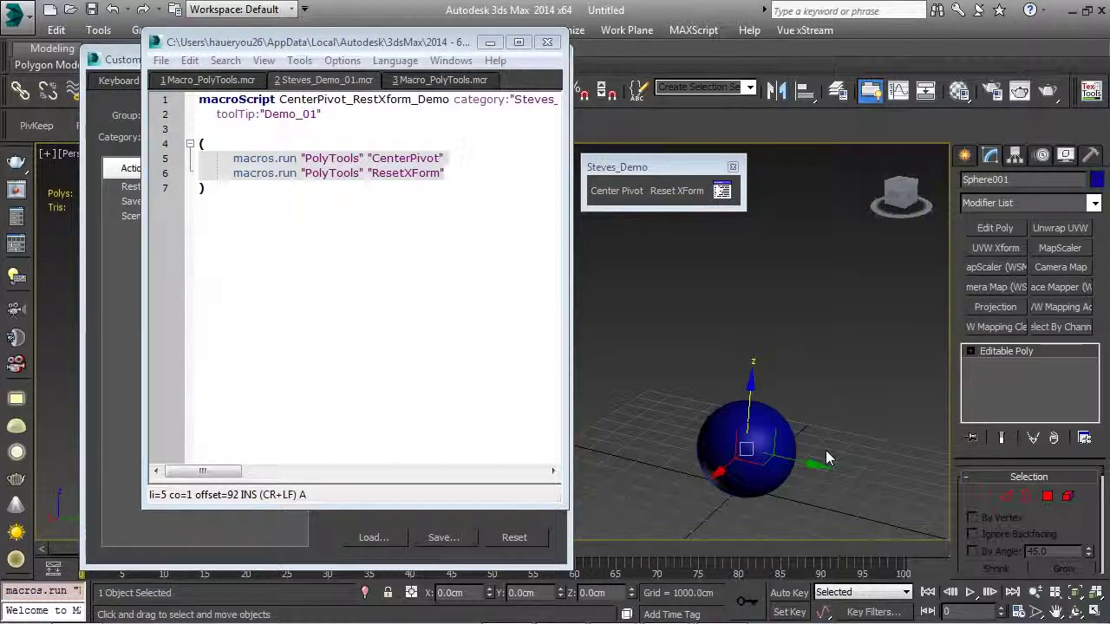
Compare the category name Steves_Demo_01 in the script with the categories offered in the Customize User Interface dialog
{"action": "left_click_drag", "start_coordinate": [215, 478], "coordinate": [253, 476]}
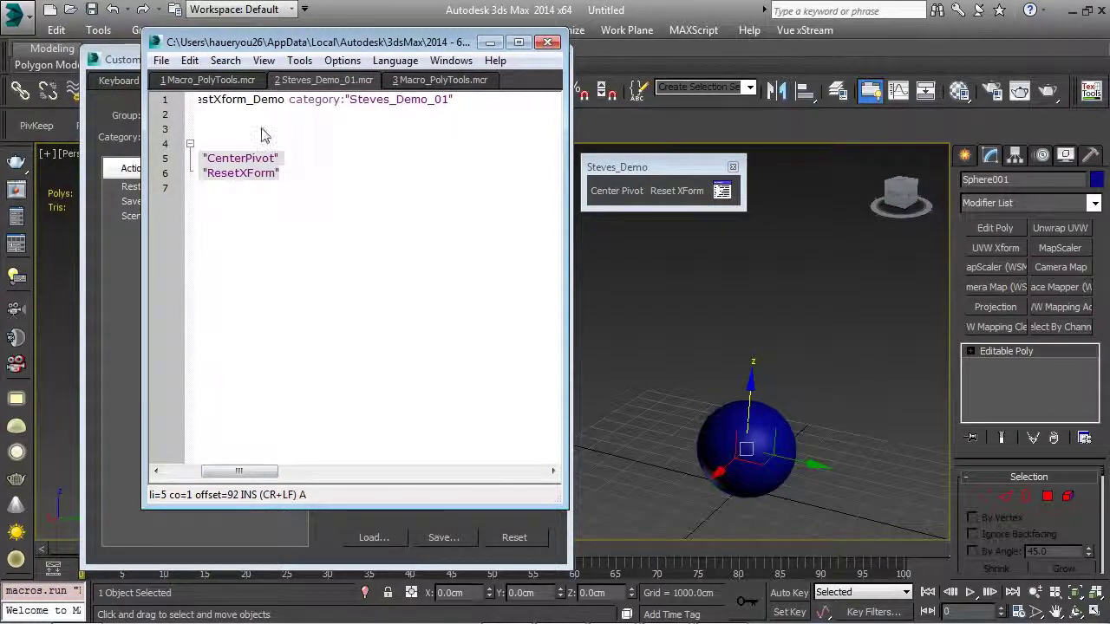
{"action": "left_click_drag", "start_coordinate": [274, 41], "coordinate": [513, 47]}
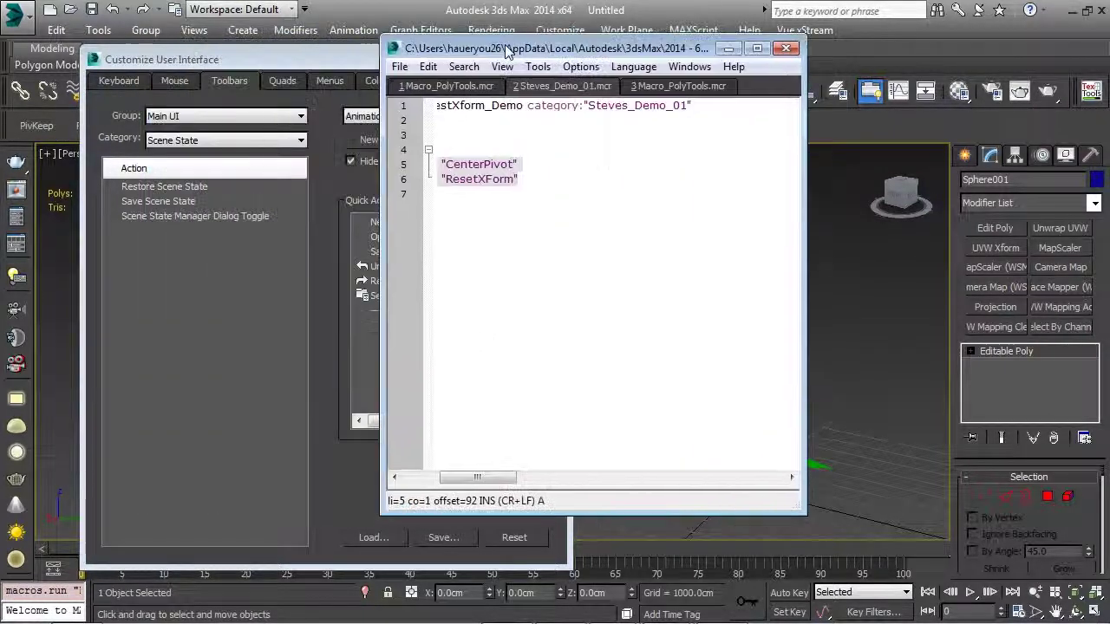
{"action": "left_click", "coordinate": [178, 143]}
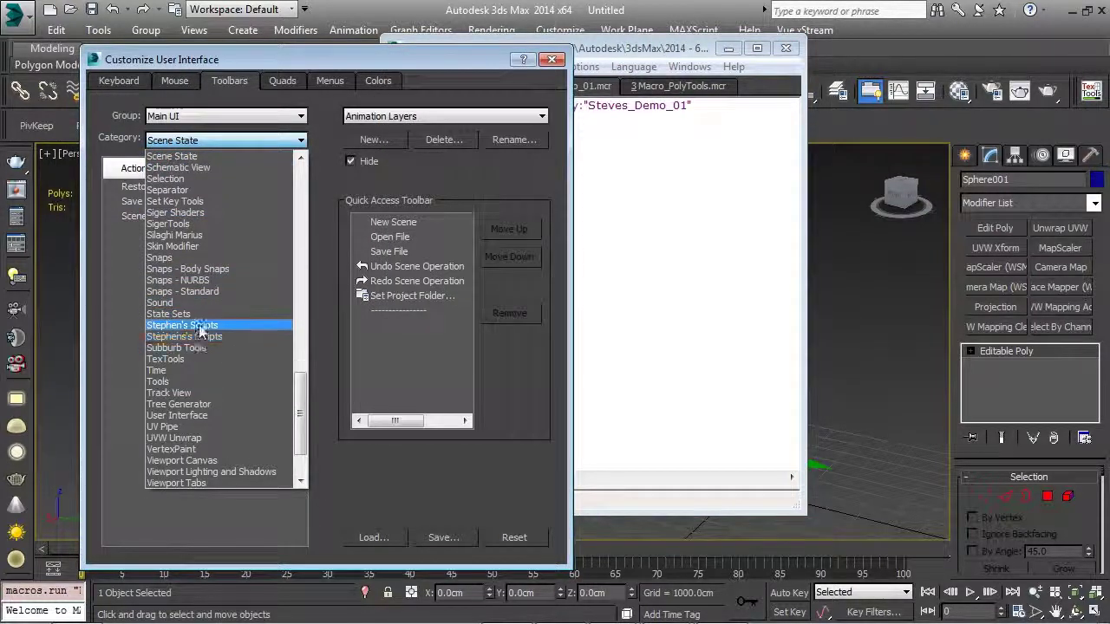
{"action": "left_click", "coordinate": [681, 48]}
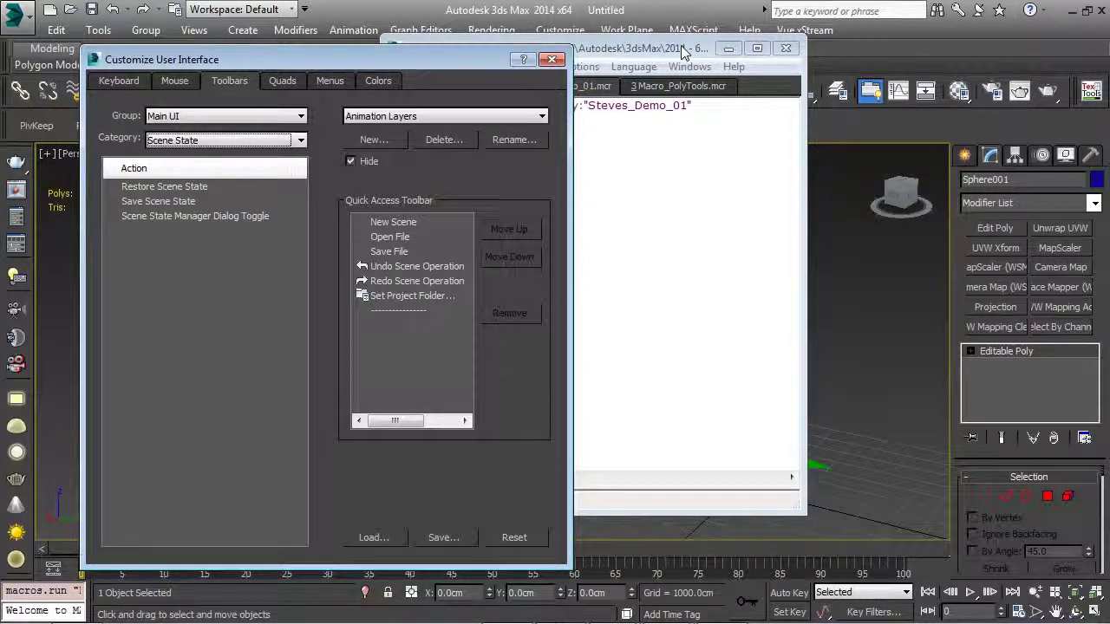
{"action": "left_click", "coordinate": [681, 185]}
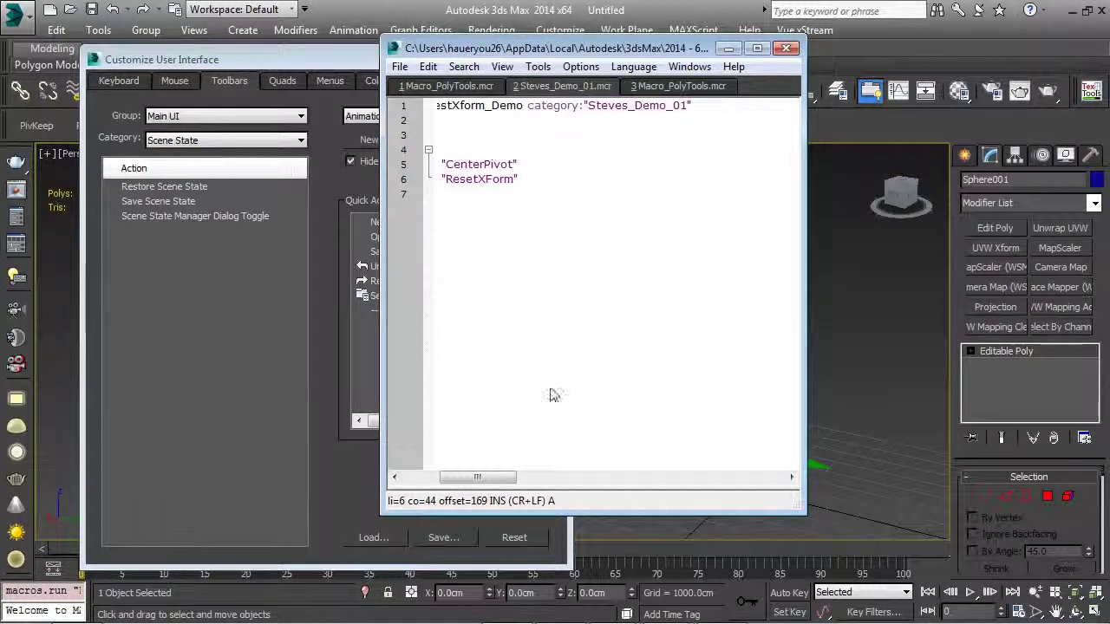
{"action": "left_click_drag", "start_coordinate": [488, 483], "coordinate": [452, 483]}
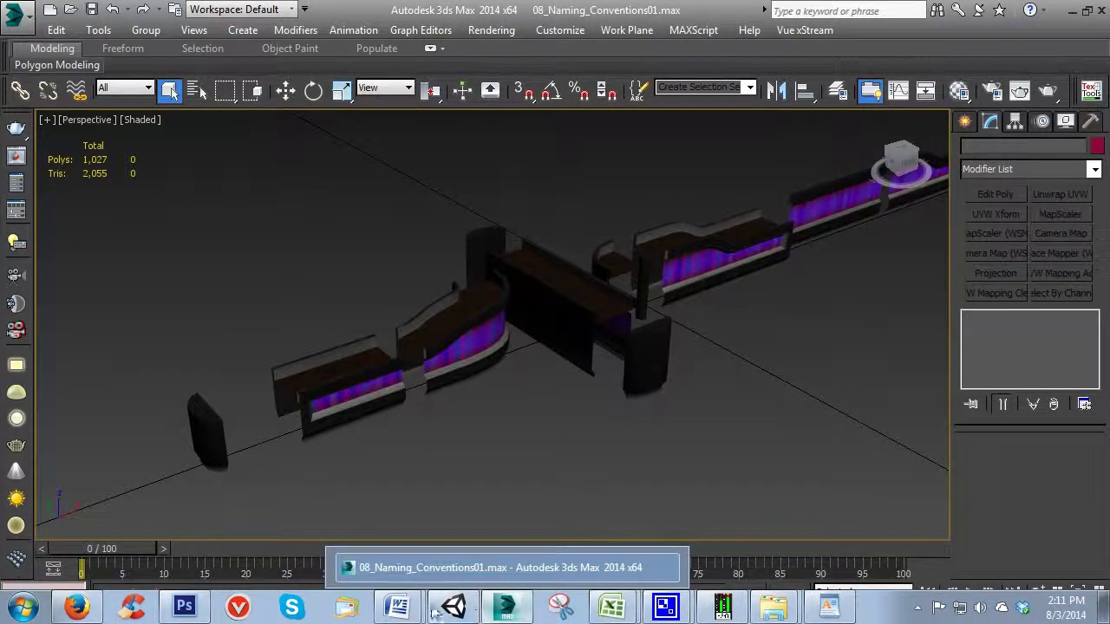
Switch to Word's NAMING CONVENTIONS - Copy document and minimise the browser window showing the LinkedIn profile
{"action": "mouse_move", "coordinate": [400, 608]}
{"action": "left_click", "coordinate": [378, 539]}
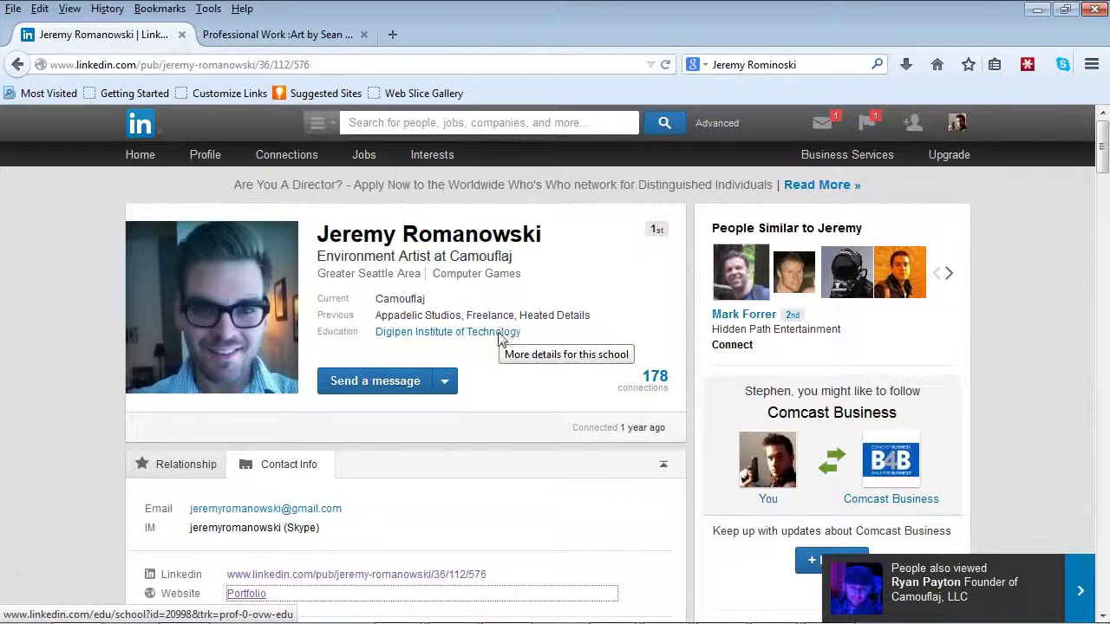
{"action": "left_click", "coordinate": [1041, 13]}
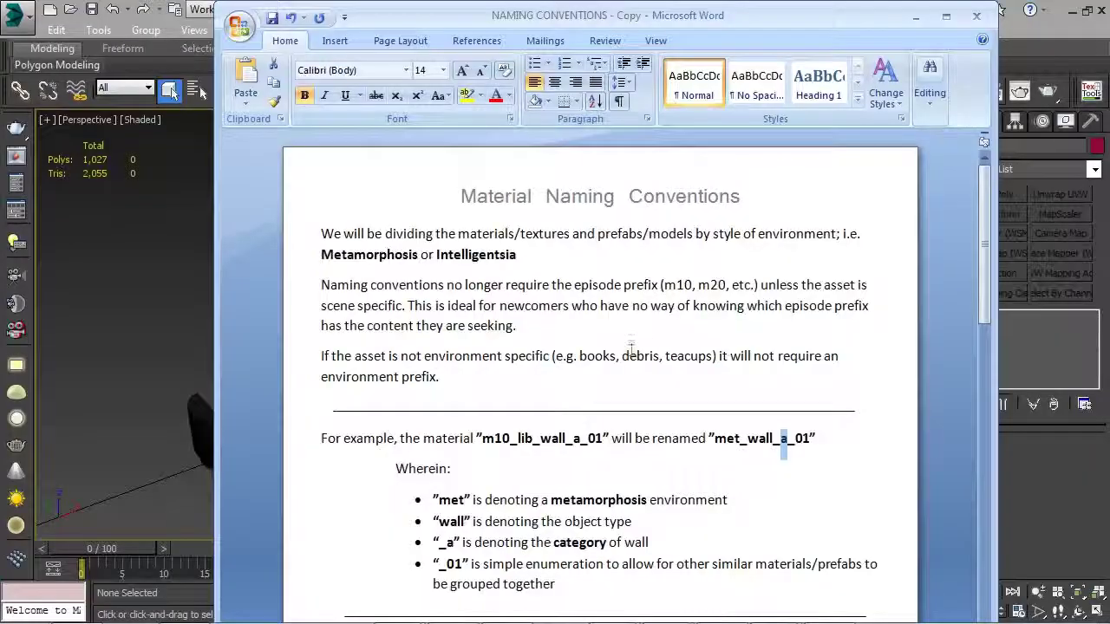
Highlight the environment styles Metamorphosis and Intelligentsia one after the other in the introduction of the naming document
{"action": "left_click", "coordinate": [322, 255]}
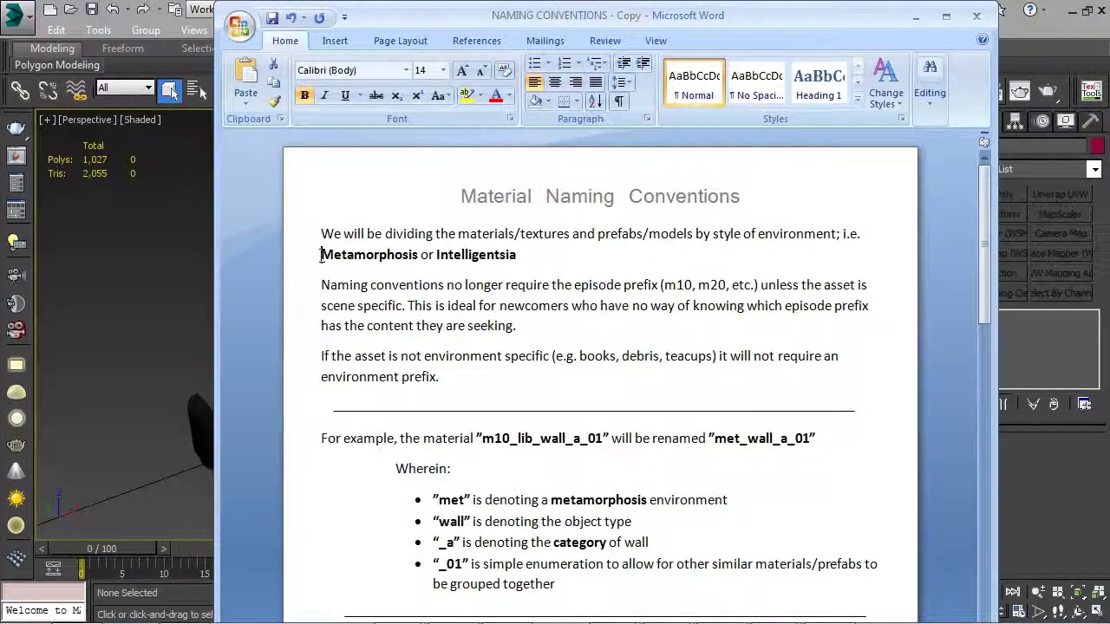
{"action": "left_click_drag", "start_coordinate": [321, 256], "coordinate": [419, 254]}
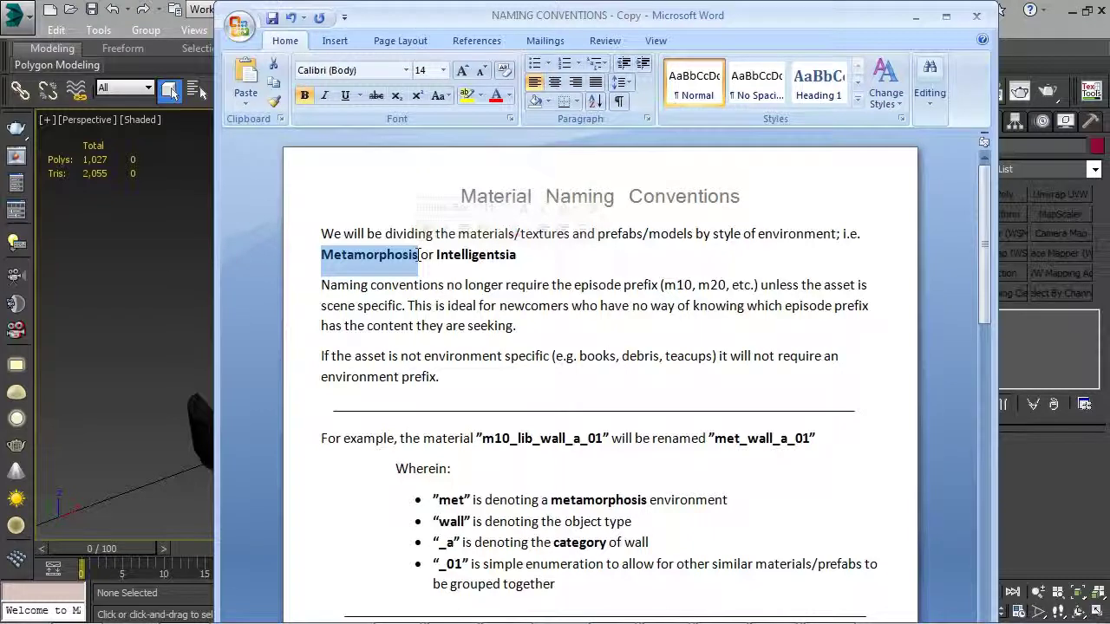
{"action": "left_click", "coordinate": [509, 255]}
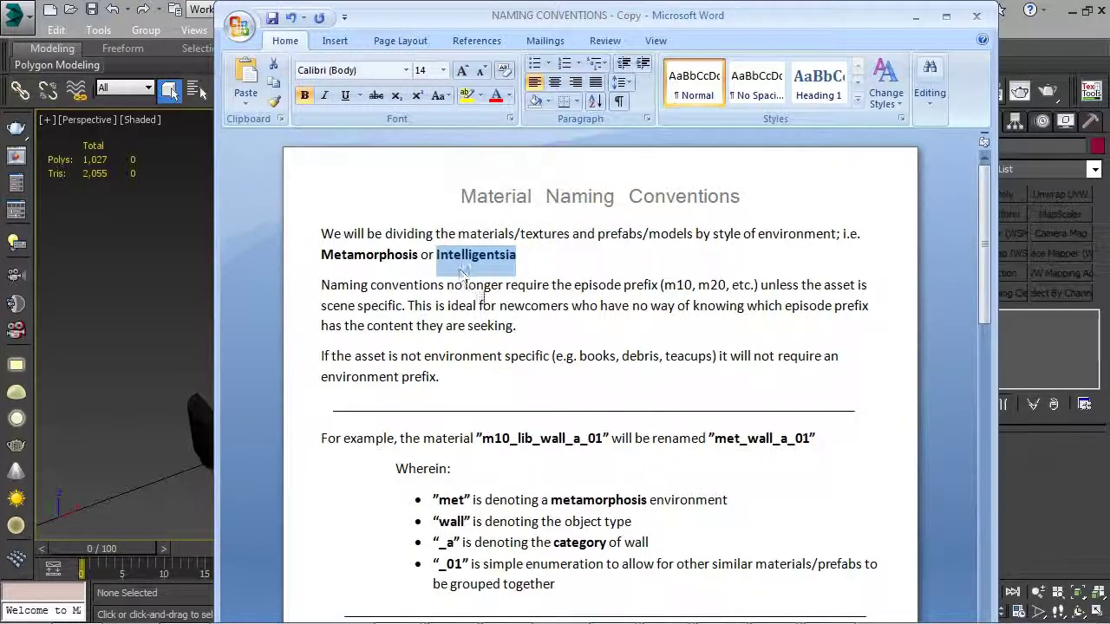
Highlight the prefix met, the object type wall, the category a and the number 01 in the example name met_wall_a_01
{"action": "scroll", "coordinate": [479, 304], "scroll_direction": "down", "scroll_amount": 1}
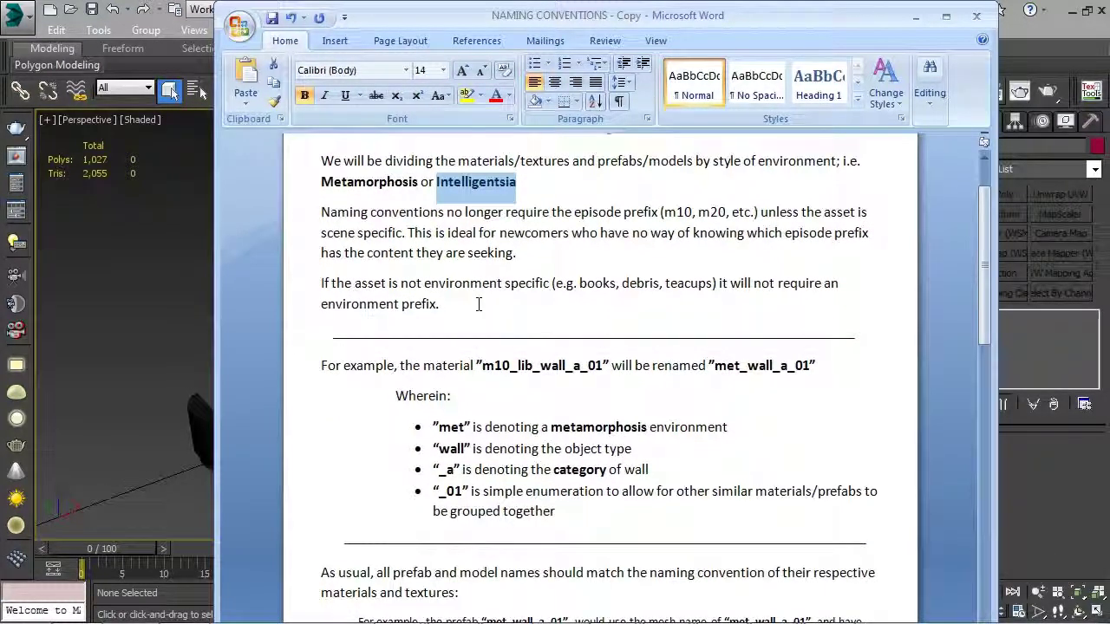
{"action": "left_click", "coordinate": [712, 367]}
{"action": "left_click_drag", "start_coordinate": [714, 368], "coordinate": [731, 379]}
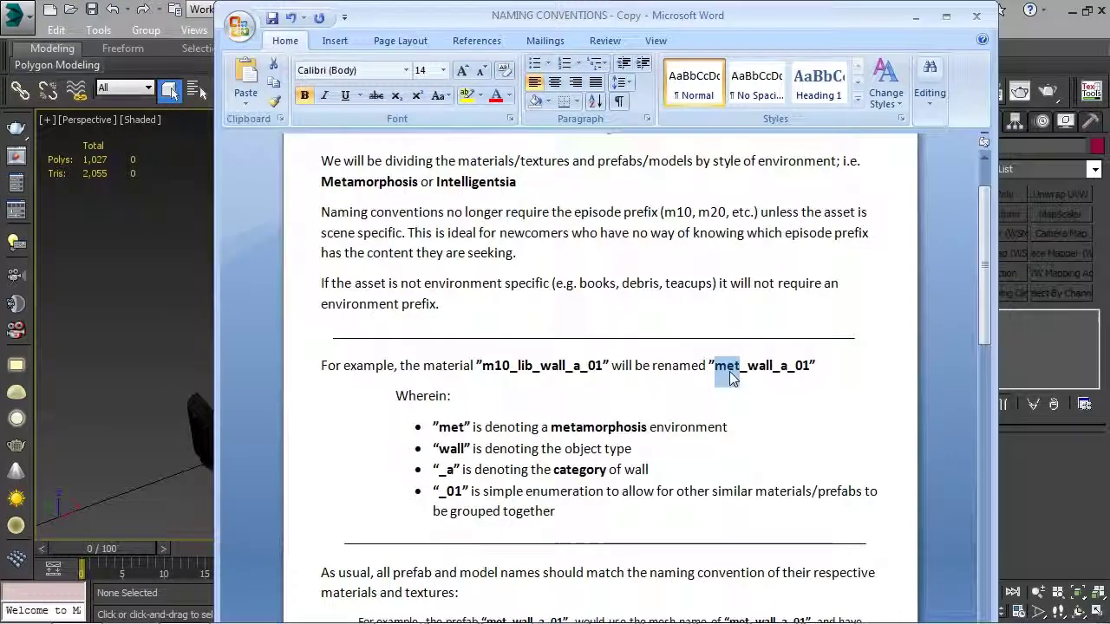
{"action": "left_click", "coordinate": [749, 371]}
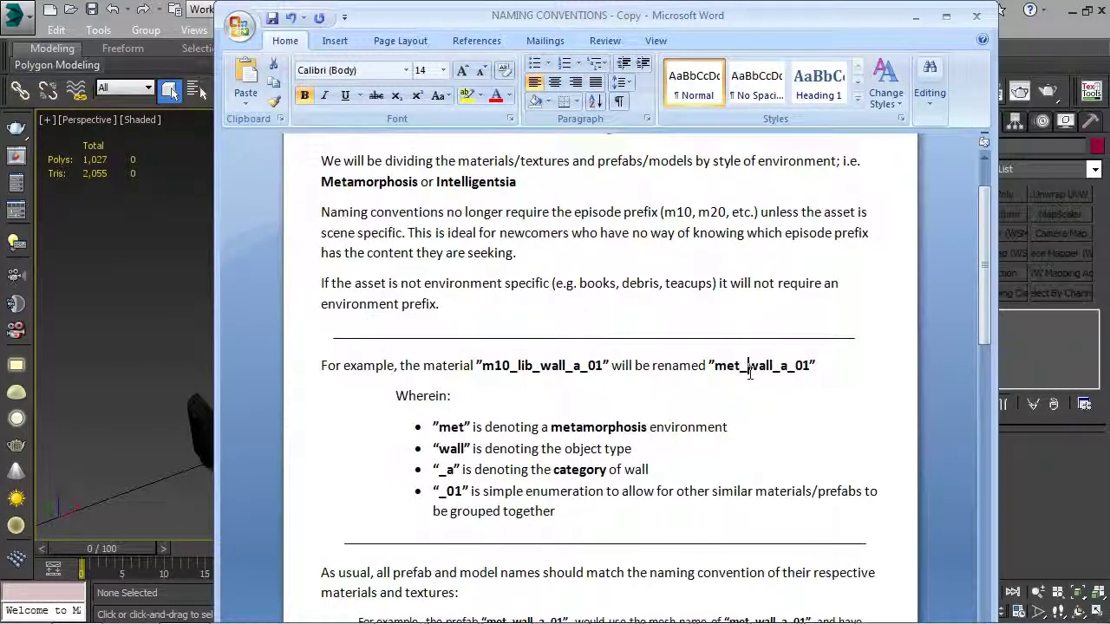
{"action": "left_click_drag", "start_coordinate": [749, 371], "coordinate": [782, 367]}
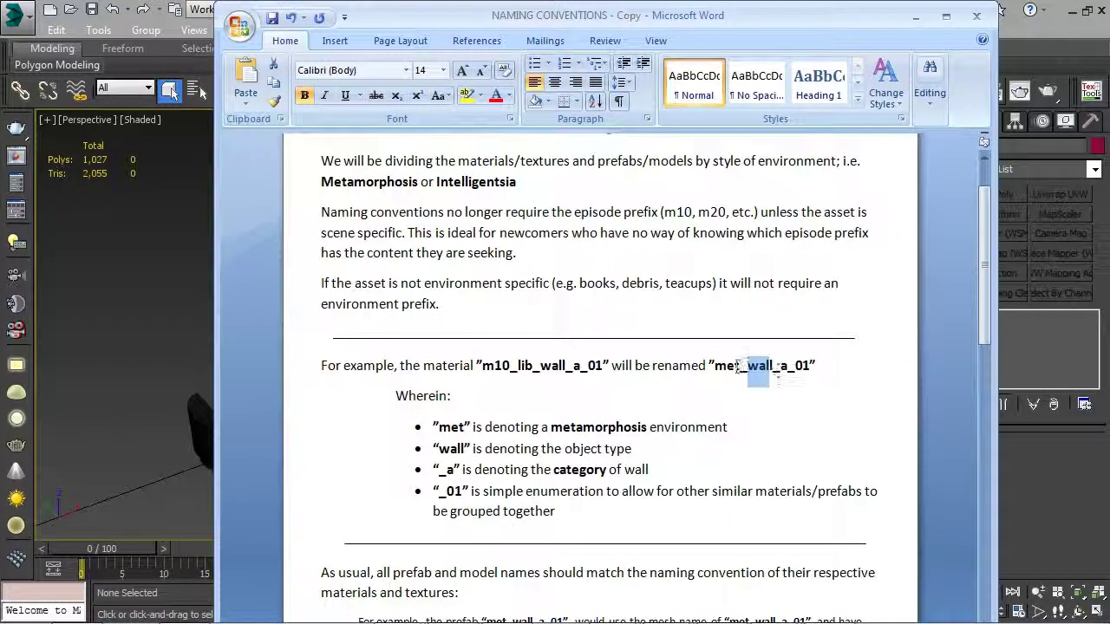
{"action": "left_click", "coordinate": [736, 366]}
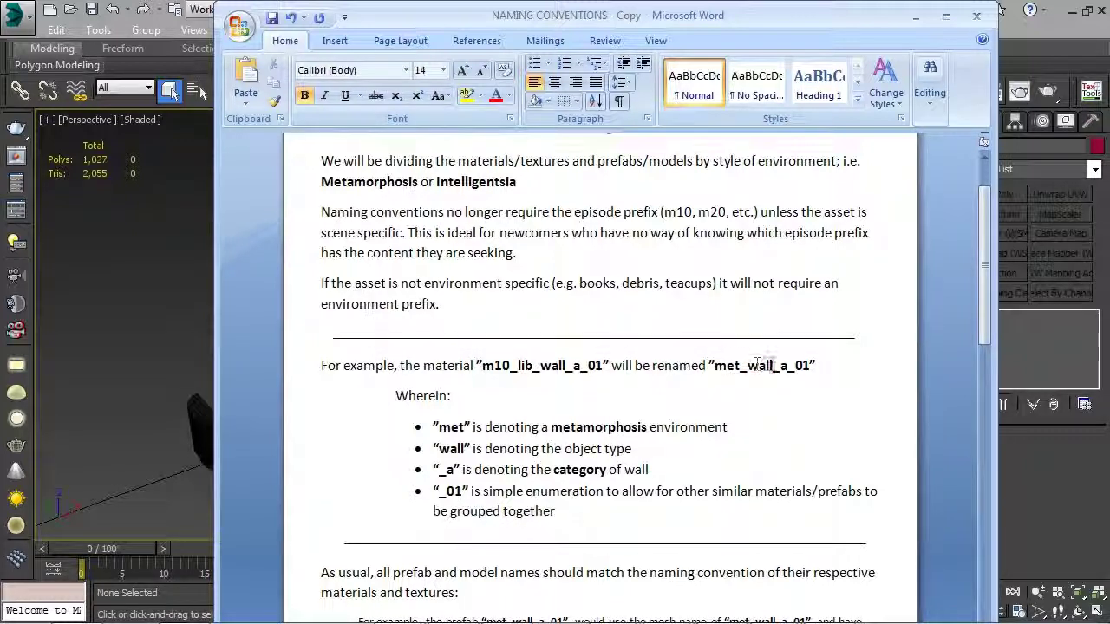
{"action": "left_click_drag", "start_coordinate": [786, 365], "coordinate": [778, 365]}
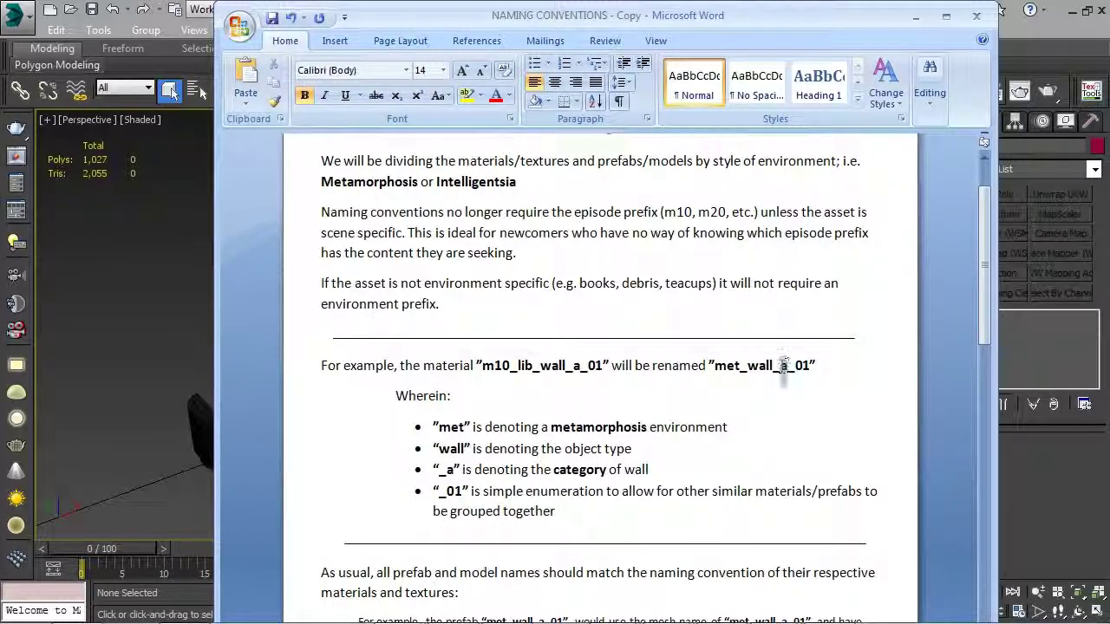
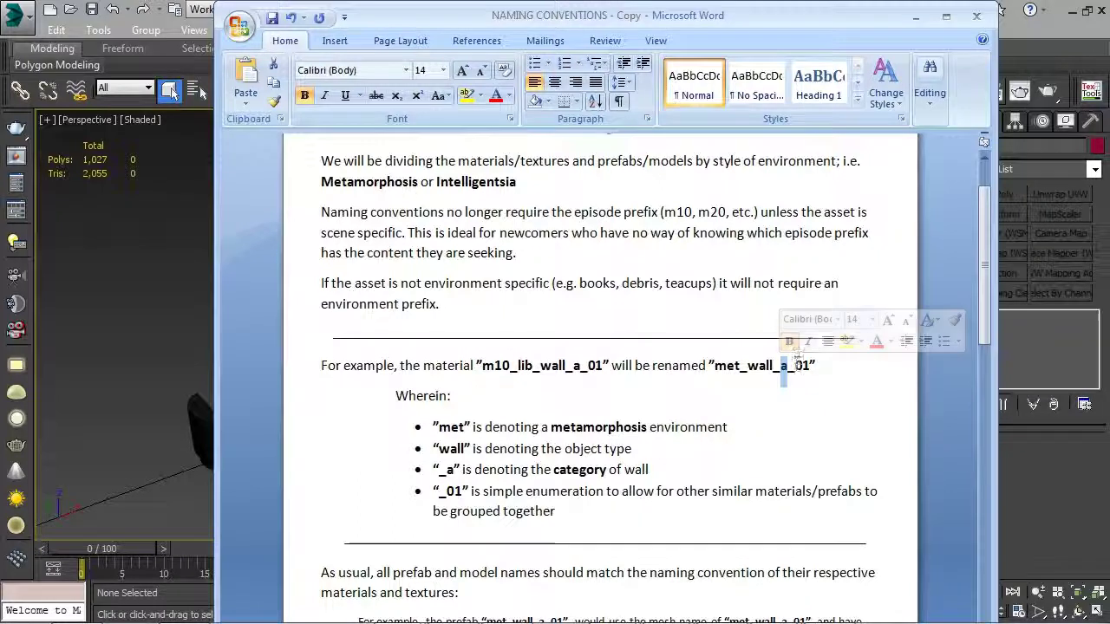
{"action": "left_click_drag", "start_coordinate": [795, 365], "coordinate": [807, 362]}
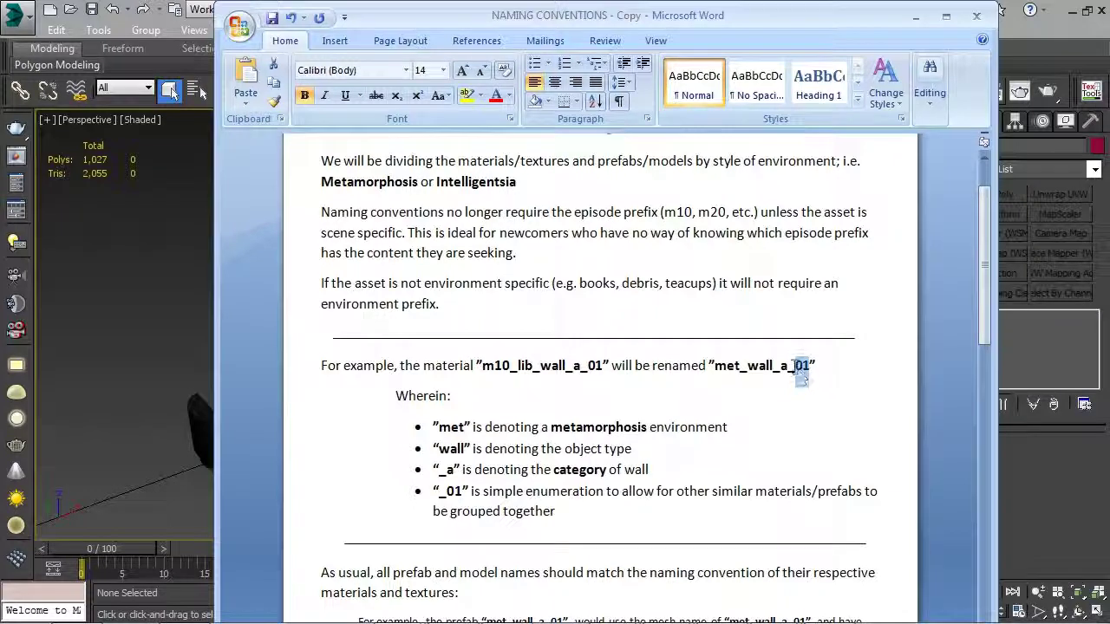
{"action": "left_click_drag", "start_coordinate": [779, 367], "coordinate": [787, 368]}
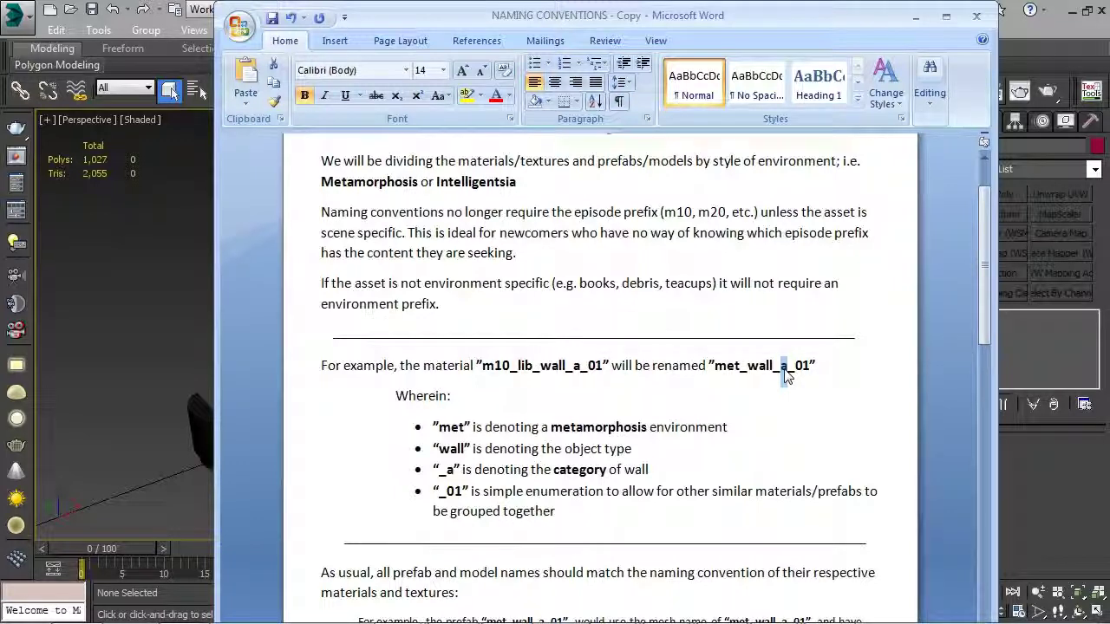
{"action": "left_click_drag", "start_coordinate": [796, 365], "coordinate": [810, 366]}
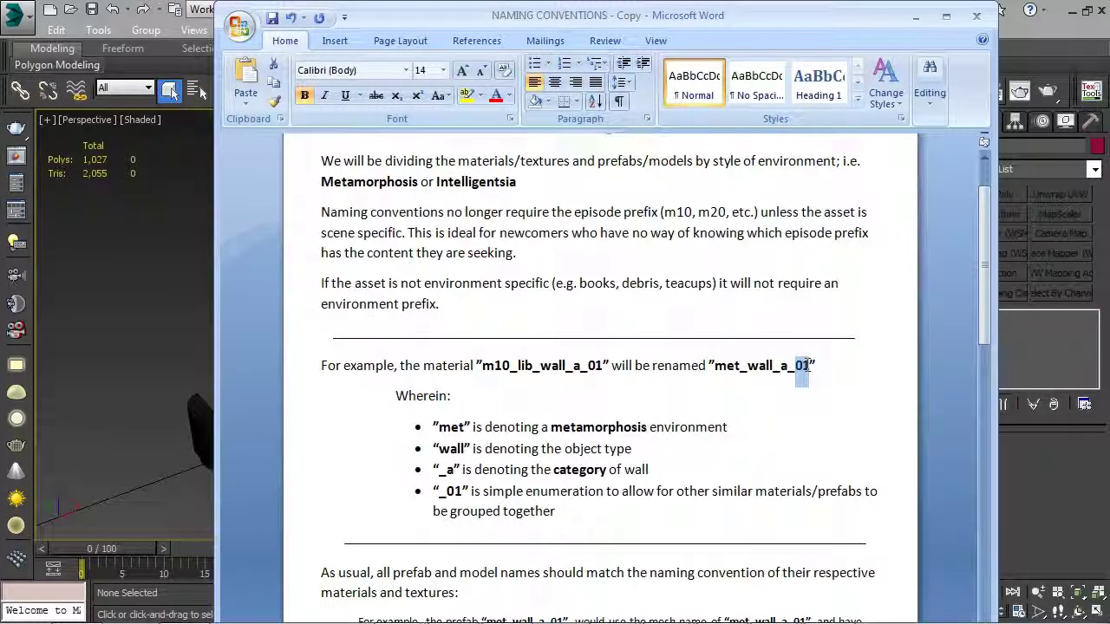
Read through the prefab, size and variation naming rules on both pages, then return to the start of the document
{"action": "scroll", "coordinate": [750, 410], "scroll_direction": "down", "scroll_amount": 6}
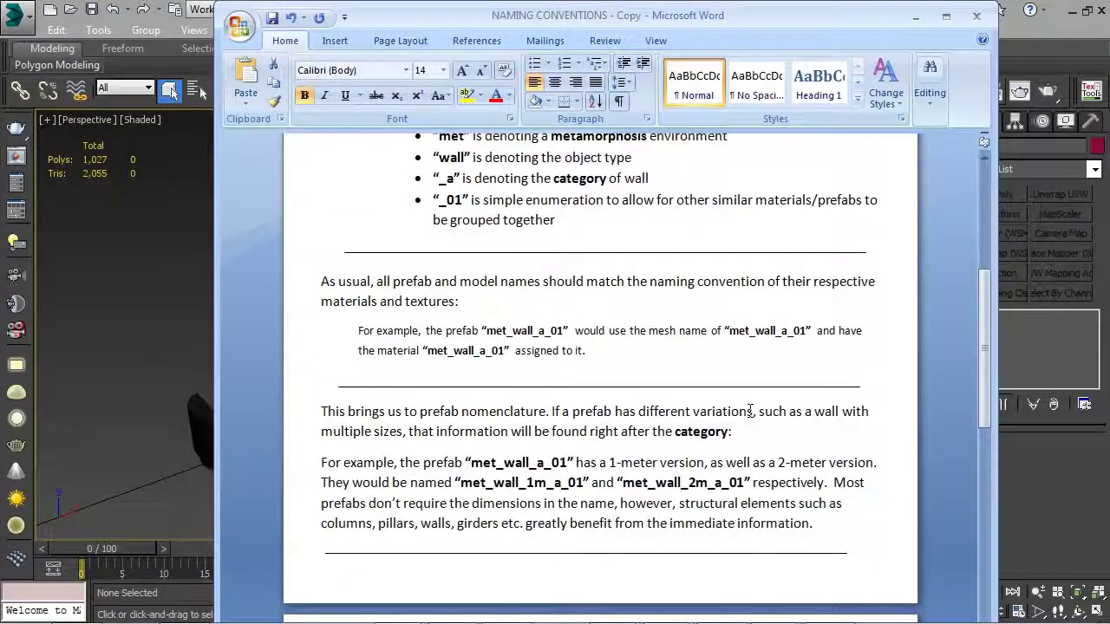
{"action": "scroll", "coordinate": [749, 410], "scroll_direction": "up", "scroll_amount": 7}
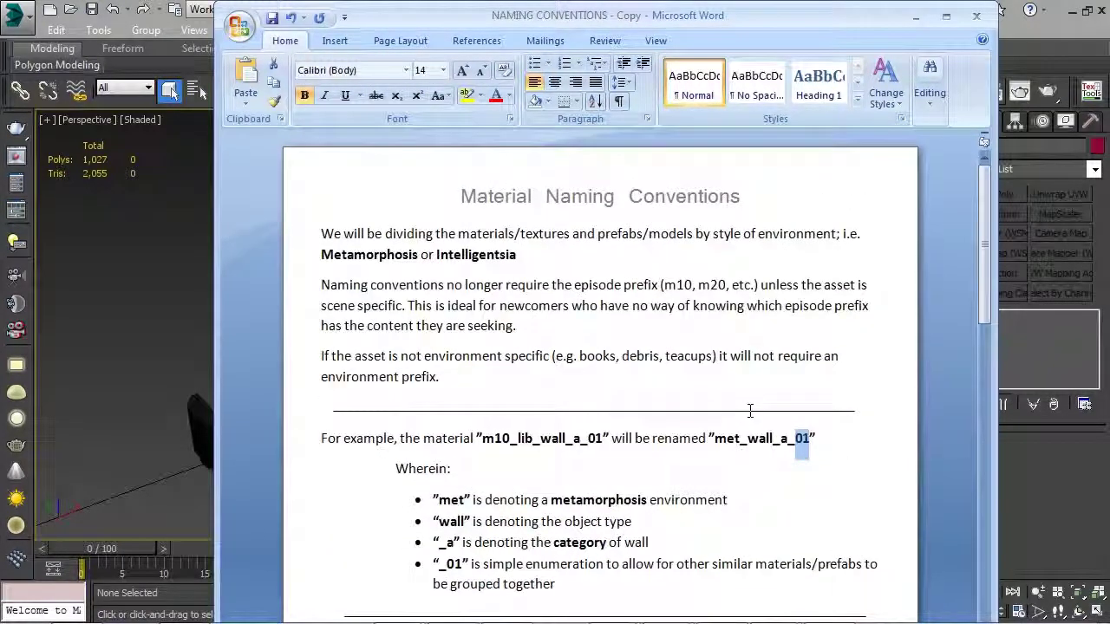
{"action": "scroll", "coordinate": [750, 410], "scroll_direction": "down", "scroll_amount": 3}
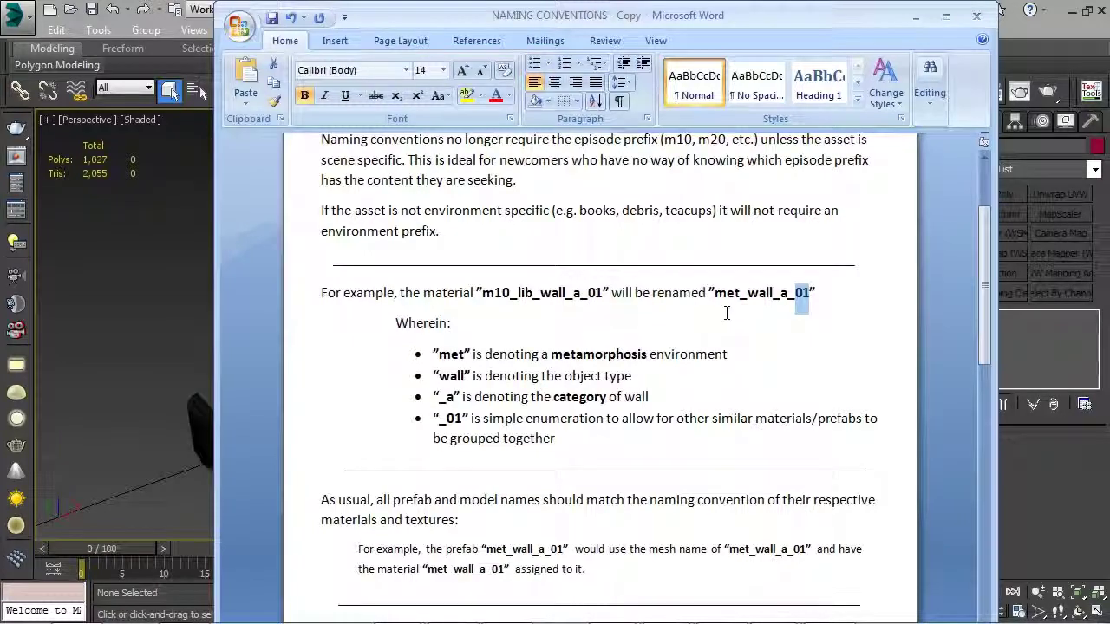
{"action": "scroll", "coordinate": [732, 371], "scroll_direction": "down", "scroll_amount": 5}
{"action": "scroll", "coordinate": [731, 371], "scroll_direction": "down", "scroll_amount": 6}
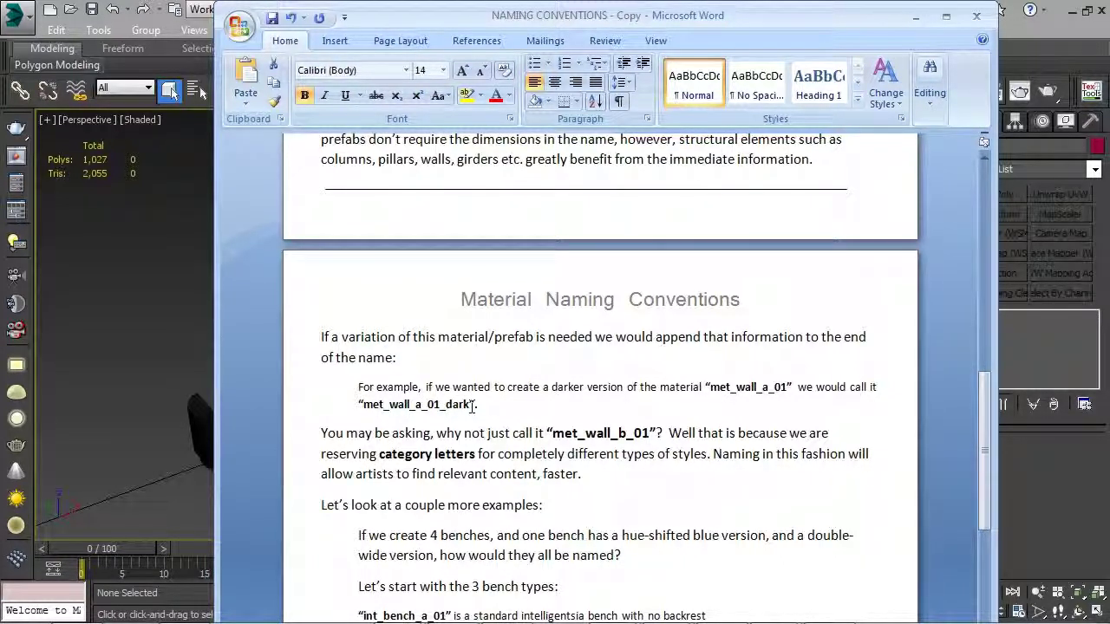
{"action": "scroll", "coordinate": [521, 395], "scroll_direction": "up", "scroll_amount": 15}
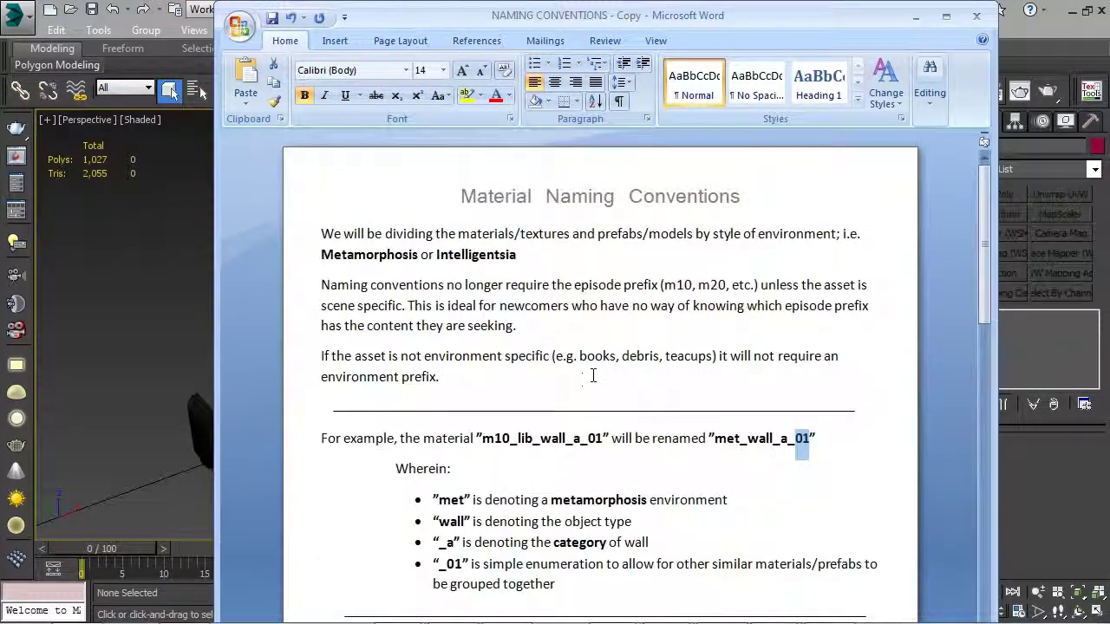
Switch from the document to the web browser and look through the Professional Work images in the artist's portfolio
{"action": "left_click", "coordinate": [914, 17]}
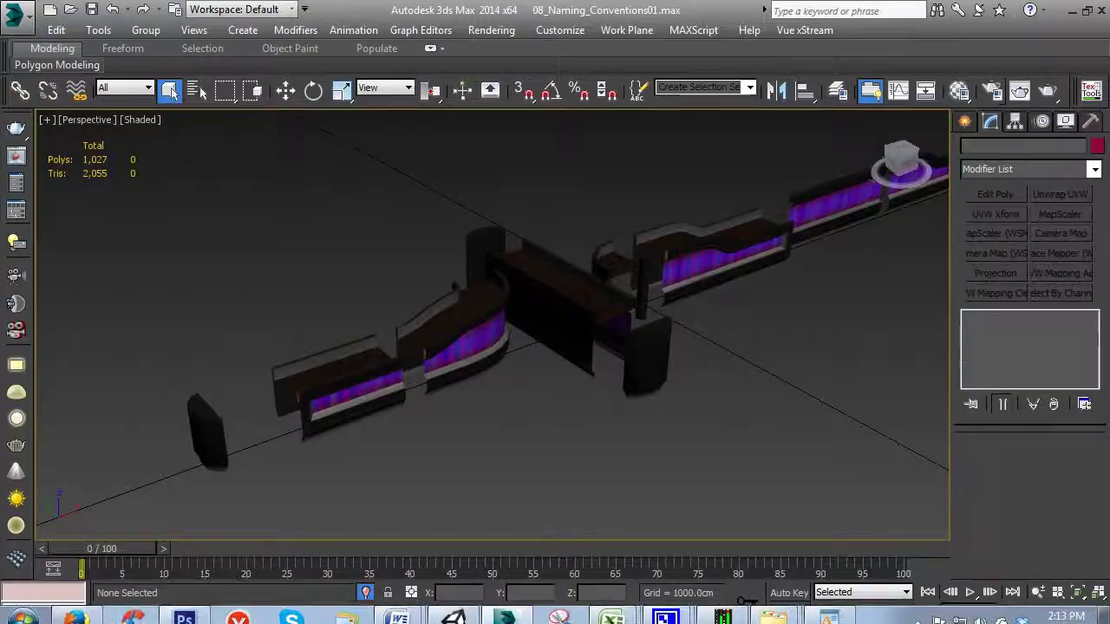
{"action": "left_click", "coordinate": [84, 606]}
{"action": "left_click", "coordinate": [273, 35]}
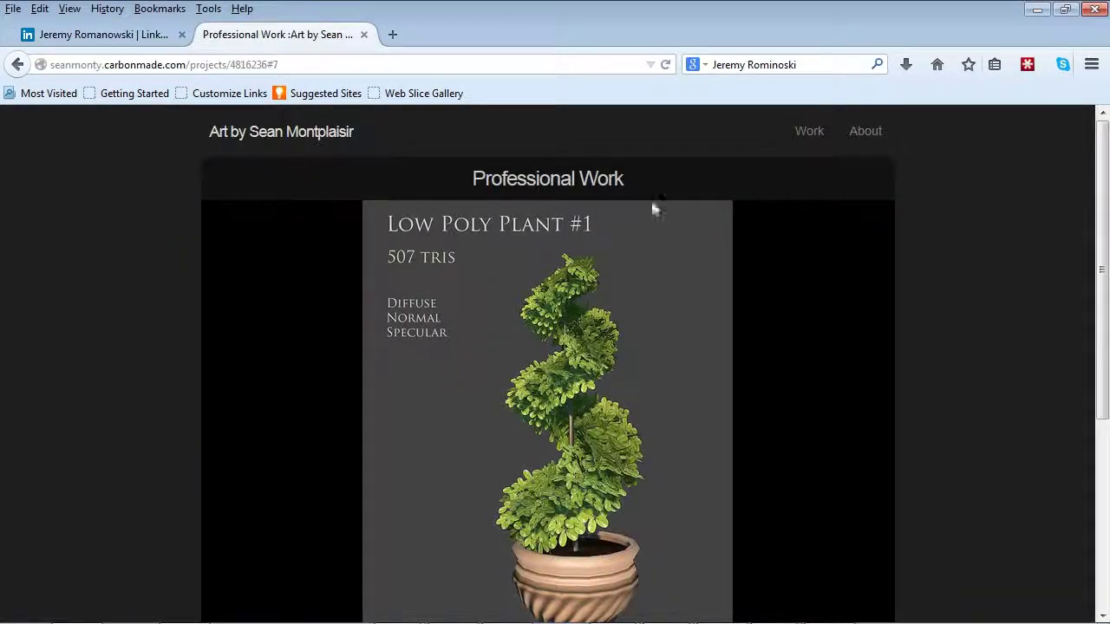
{"action": "left_click", "coordinate": [886, 396]}
{"action": "left_click", "coordinate": [886, 396]}
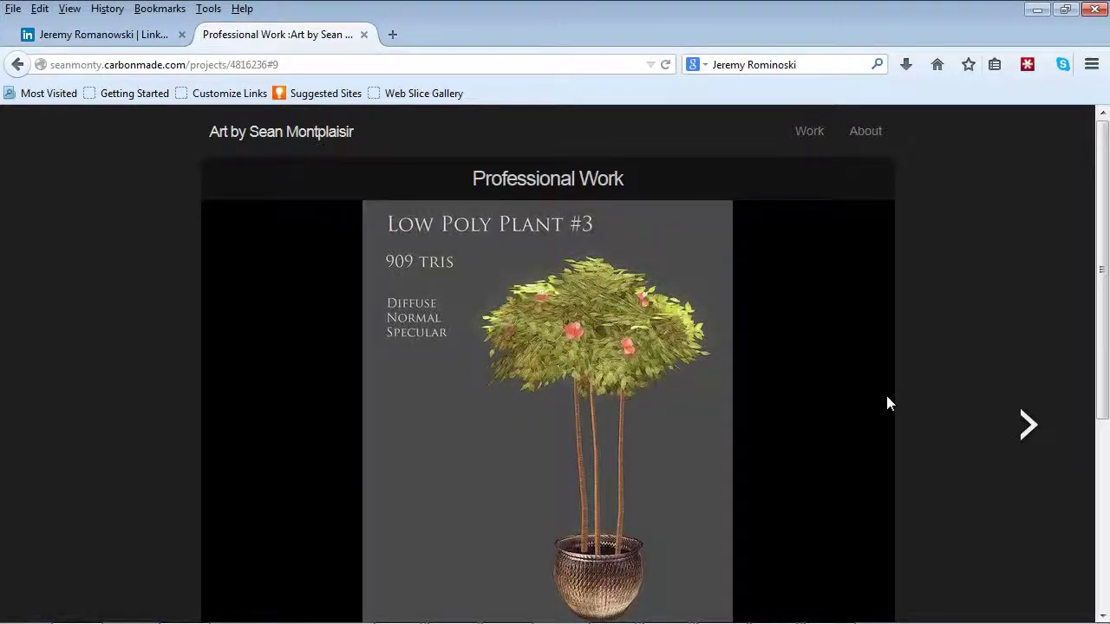
{"action": "left_click", "coordinate": [885, 401]}
{"action": "left_click", "coordinate": [885, 401]}
{"action": "left_click", "coordinate": [885, 402]}
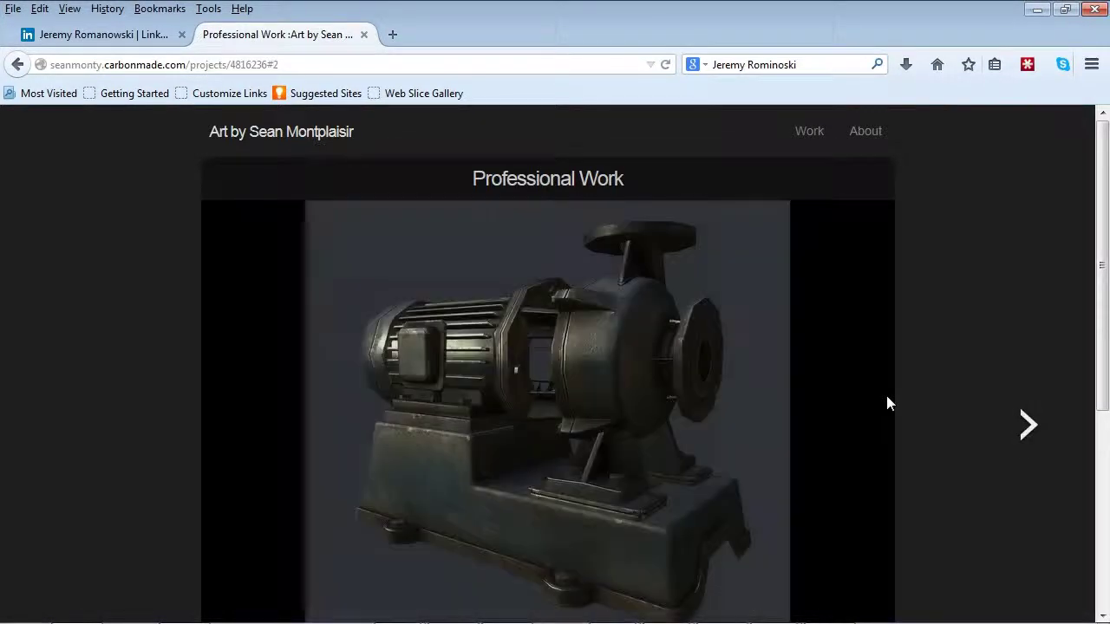
{"action": "left_click", "coordinate": [885, 402]}
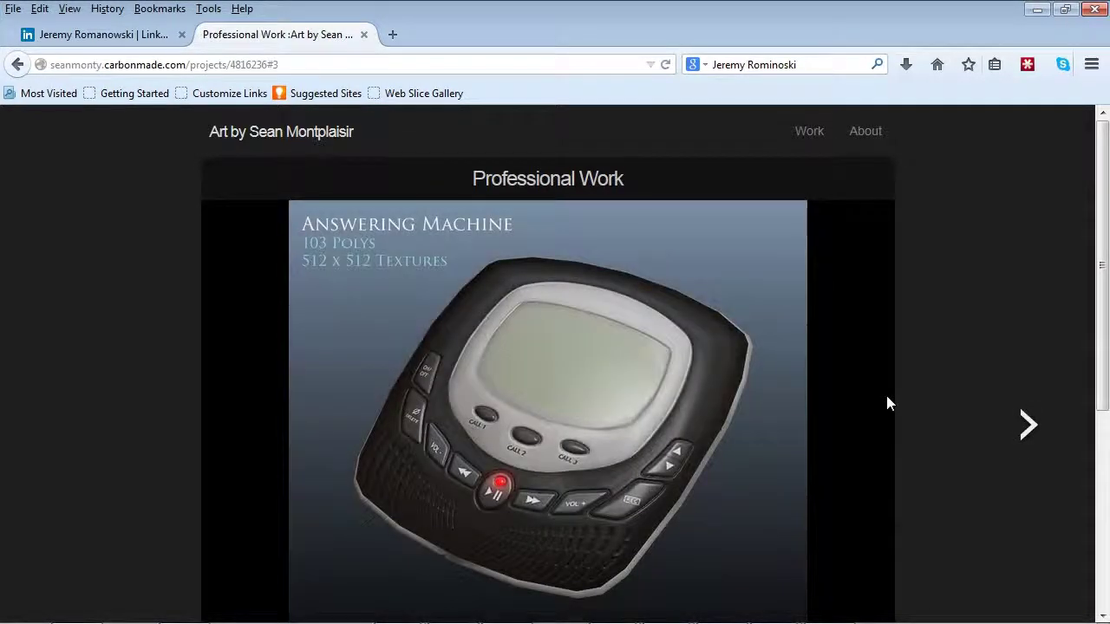
{"action": "left_click", "coordinate": [886, 400]}
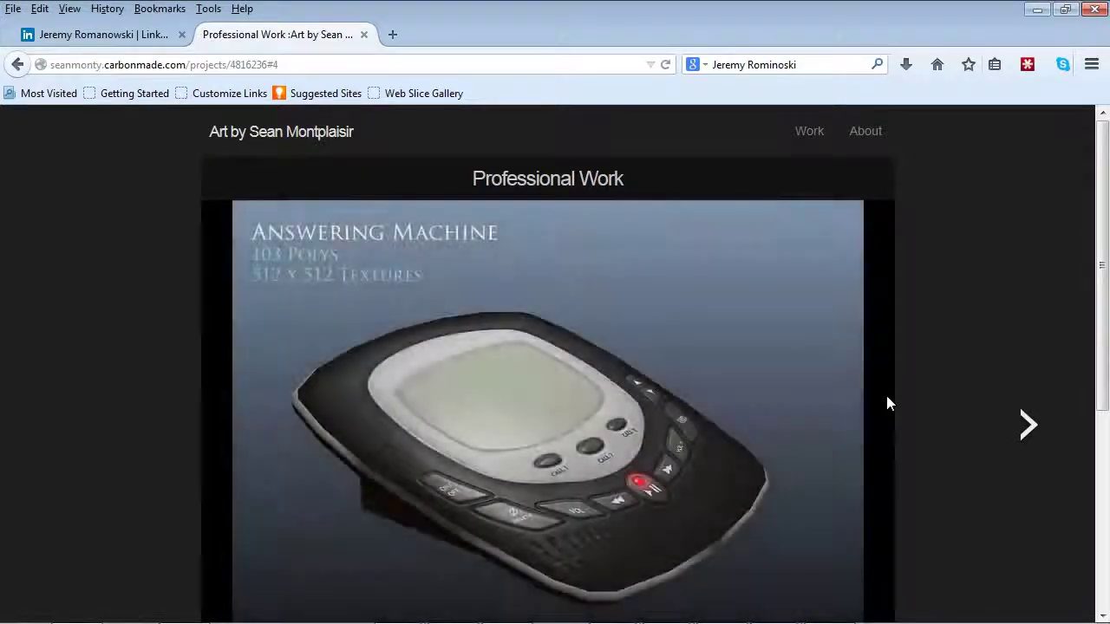
Return to 3ds Max and check the object names of the end cap, straight, tall straight and curved planter pieces
{"action": "left_click", "coordinate": [1037, 9]}
{"action": "left_click", "coordinate": [208, 413]}
{"action": "middle_click_drag", "start_coordinate": [223, 418], "coordinate": [386, 387]}
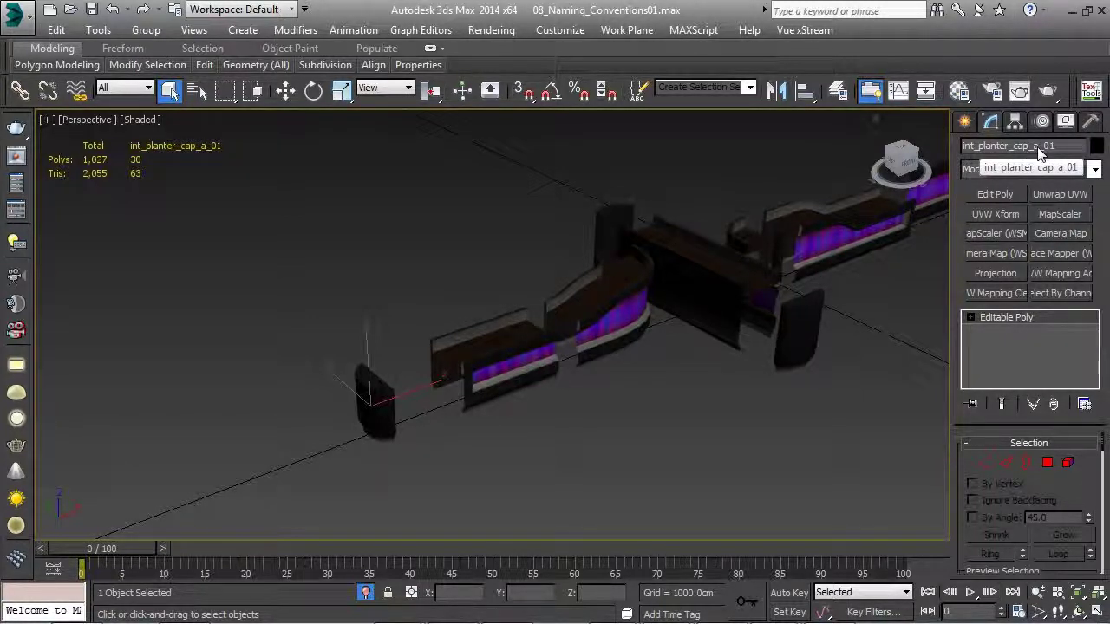
{"action": "middle_click_drag", "start_coordinate": [754, 229], "coordinate": [610, 282], "text": "alt"}
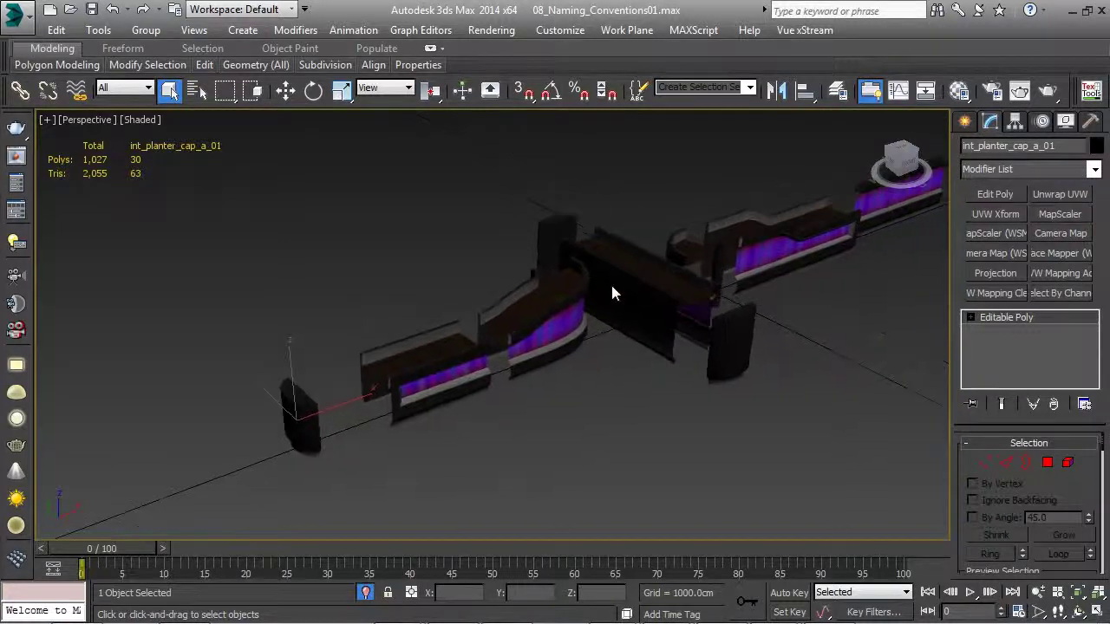
{"action": "left_click", "coordinate": [424, 350]}
{"action": "middle_click_drag", "start_coordinate": [422, 347], "coordinate": [468, 351], "text": "alt"}
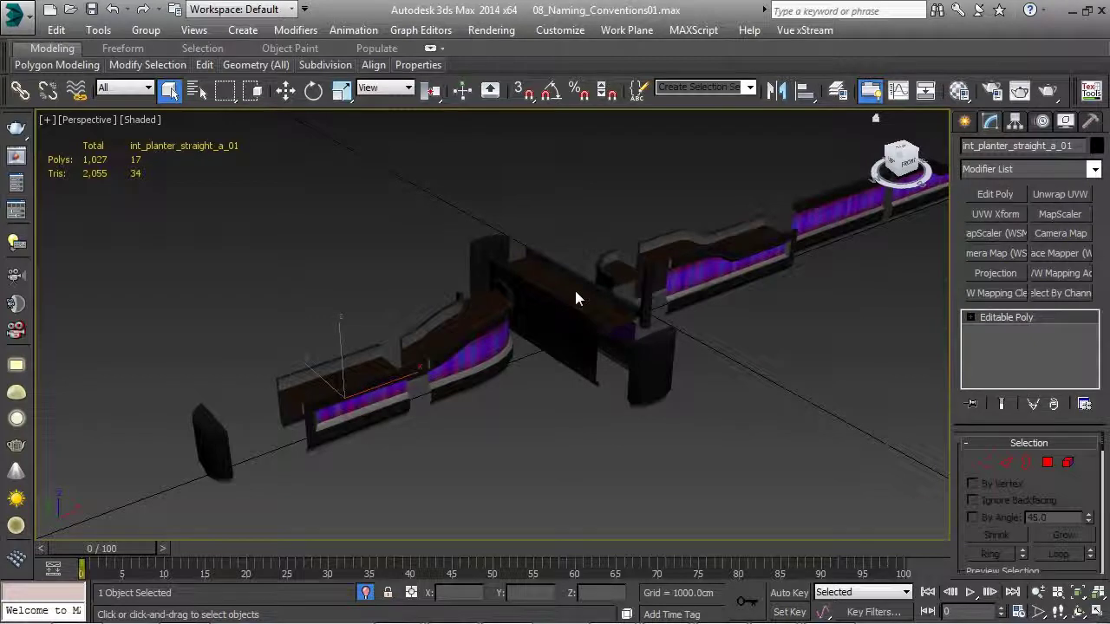
{"action": "left_click", "coordinate": [557, 342]}
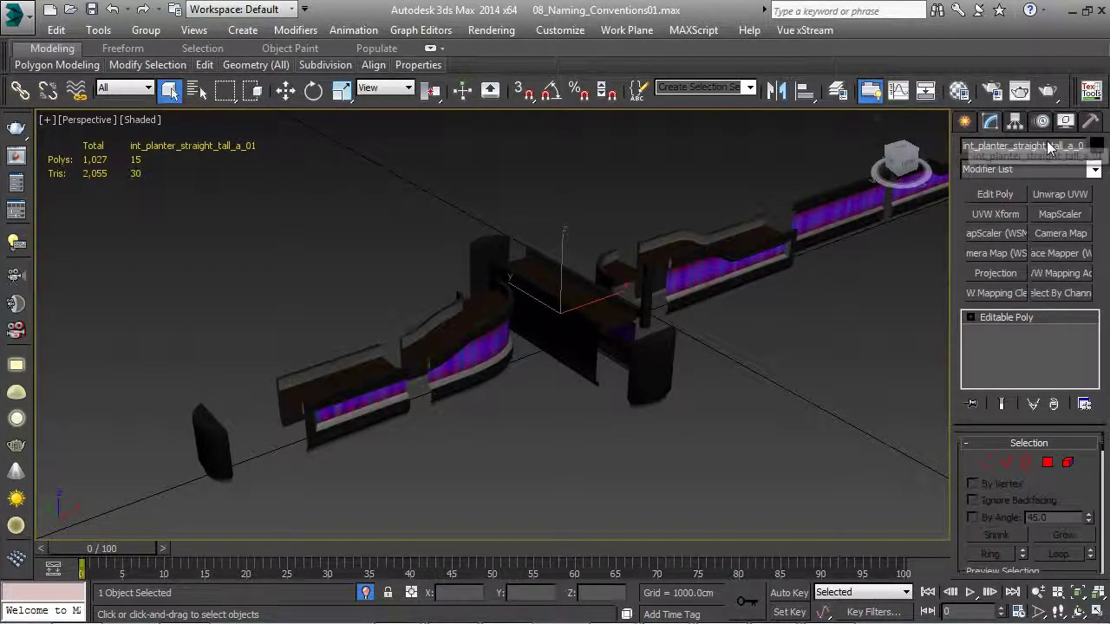
{"action": "middle_click_drag", "start_coordinate": [809, 246], "coordinate": [642, 359], "text": "alt"}
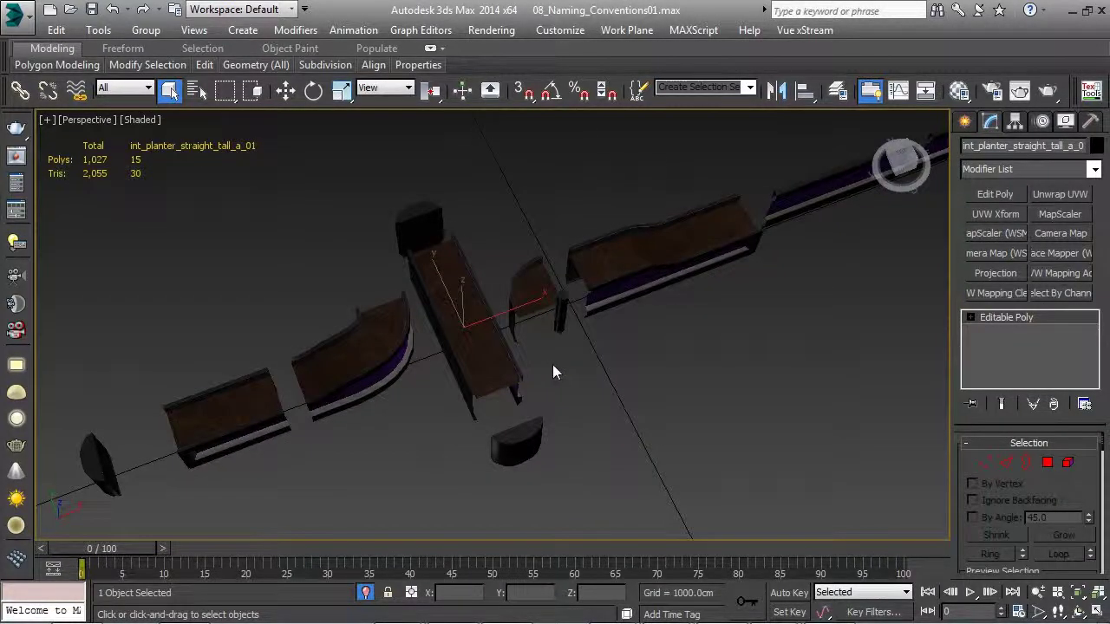
{"action": "middle_click_drag", "start_coordinate": [556, 371], "coordinate": [658, 343]}
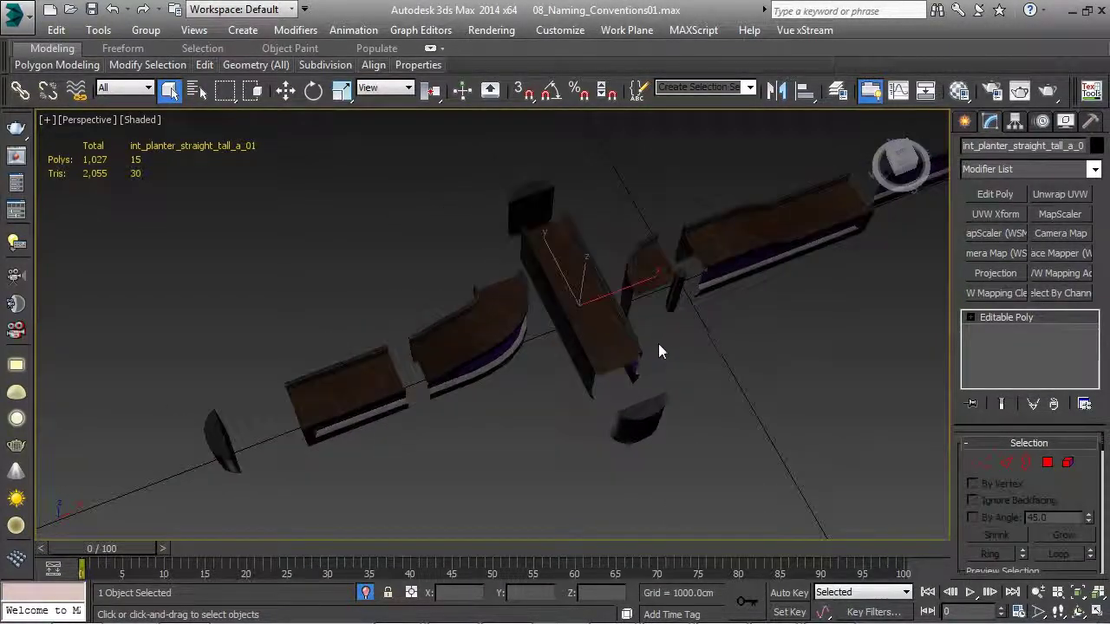
{"action": "left_click", "coordinate": [510, 339]}
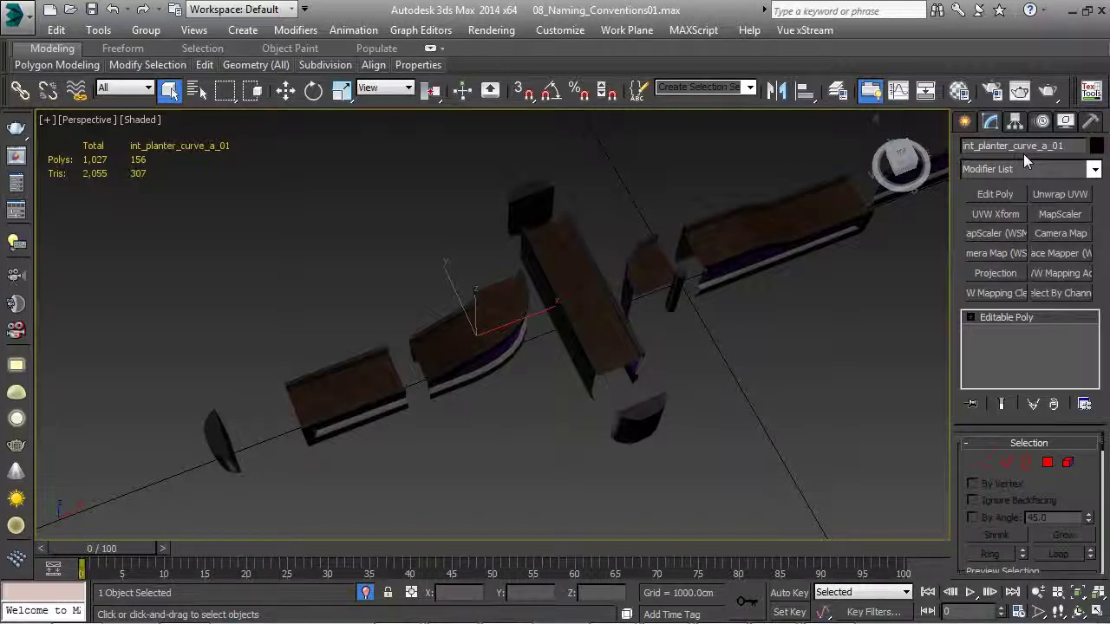
Open the Material Editor and examine the int_planter_a_01 material in an enlarged preview, closing the preview when done
{"action": "key", "text": "alt"}
{"action": "middle_click_drag", "start_coordinate": [726, 300], "coordinate": [616, 301], "text": "alt"}
{"action": "scroll", "coordinate": [658, 278], "scroll_direction": "down", "scroll_amount": 3}
{"action": "key", "text": "m"}
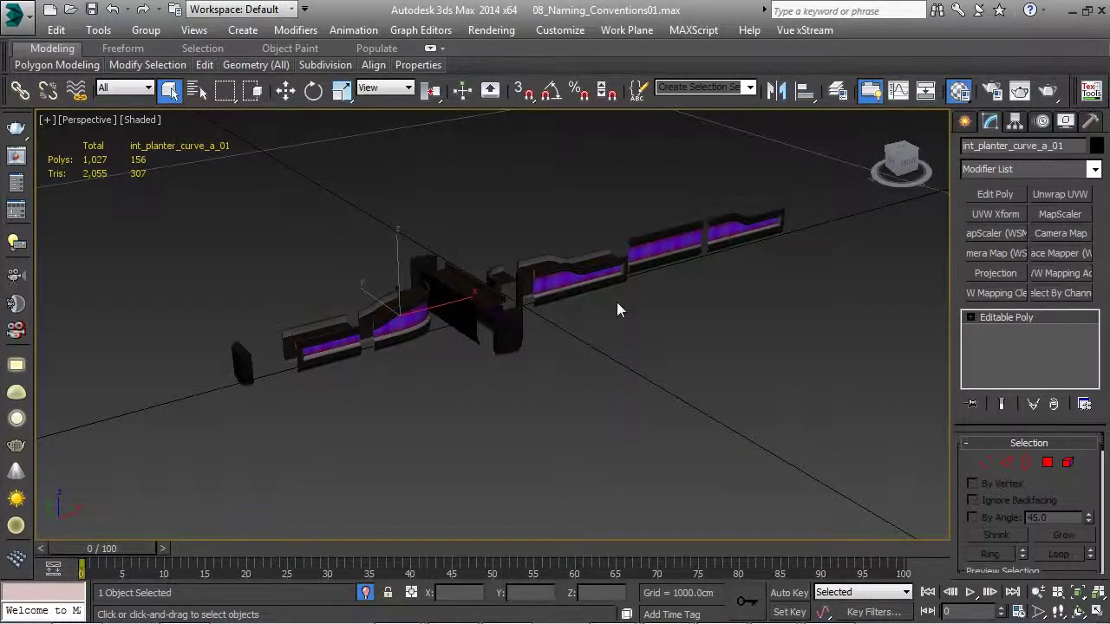
{"action": "left_click_drag", "start_coordinate": [782, 39], "coordinate": [828, 39]}
{"action": "double_click", "coordinate": [822, 117]}
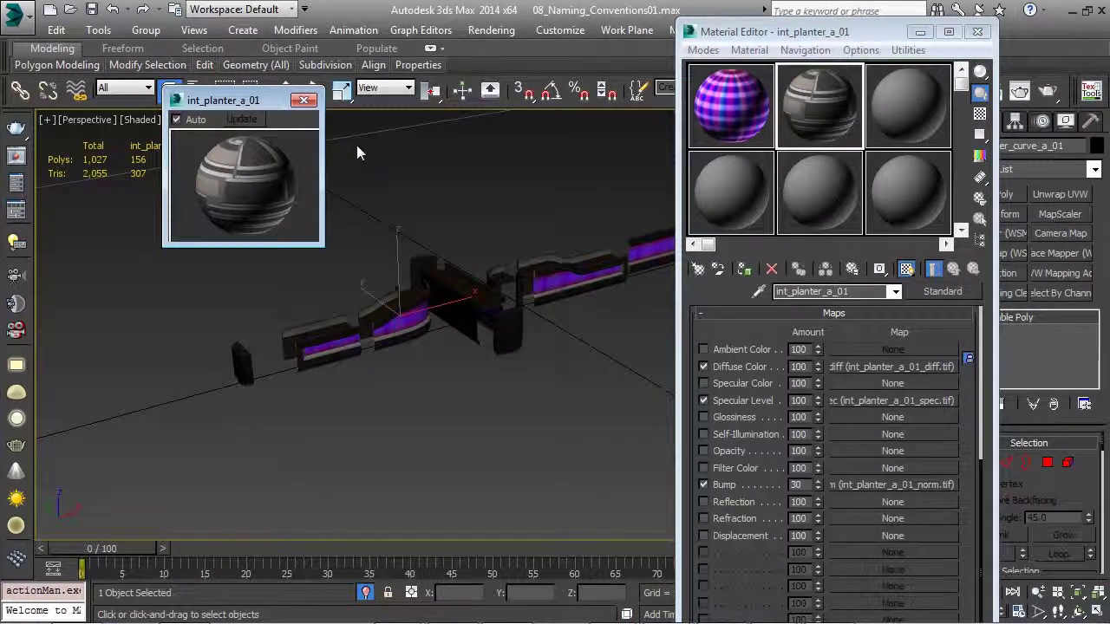
{"action": "left_click", "coordinate": [303, 100]}
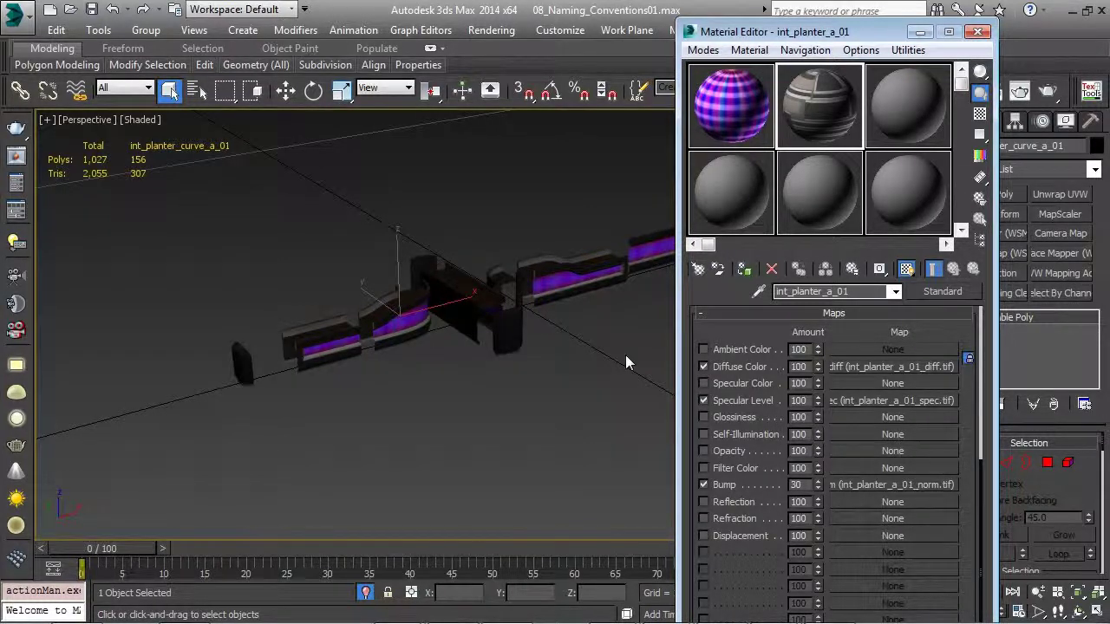
{"action": "middle_click_drag", "start_coordinate": [625, 354], "coordinate": [567, 382], "text": "alt"}
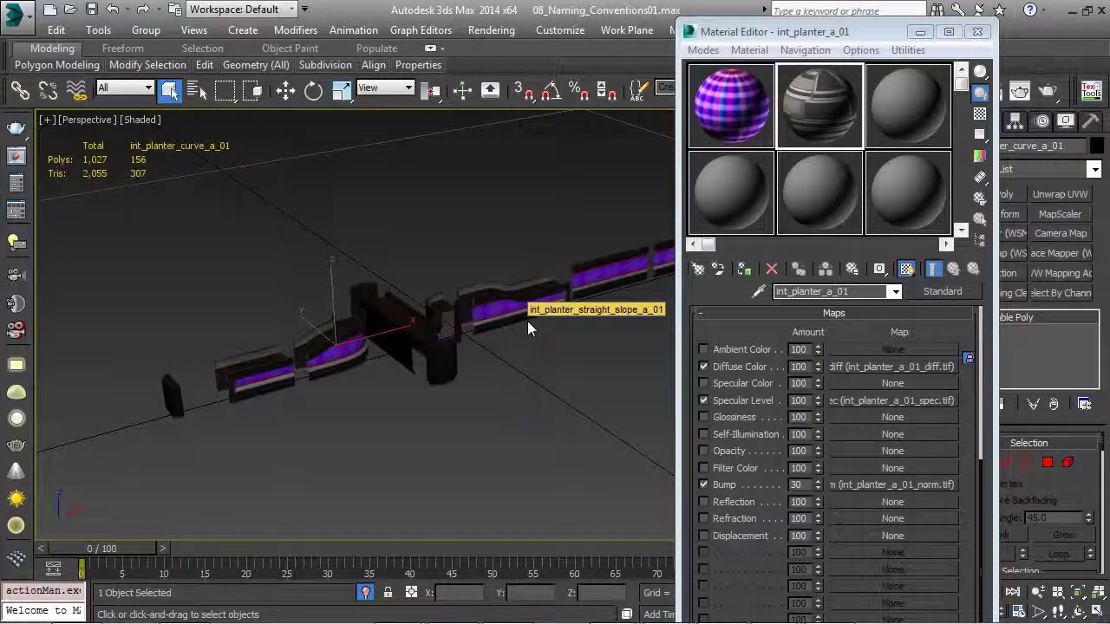
Examine the int_led_panning_a_01 material in an enlarged preview, then close the preview and the Material Editor
{"action": "double_click", "coordinate": [728, 110]}
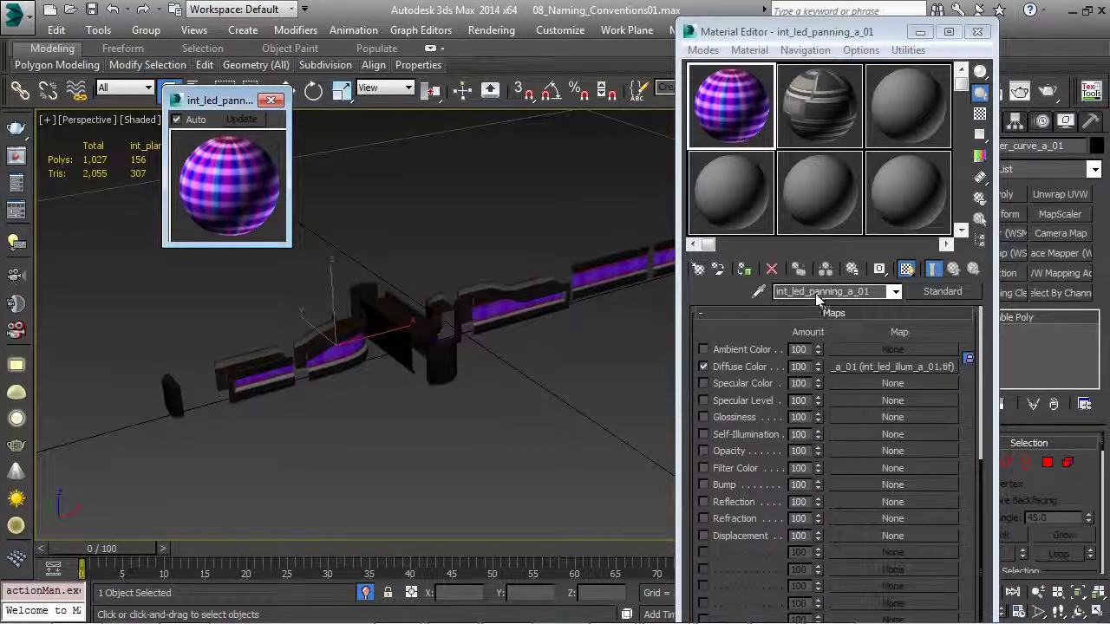
{"action": "left_click", "coordinate": [271, 100]}
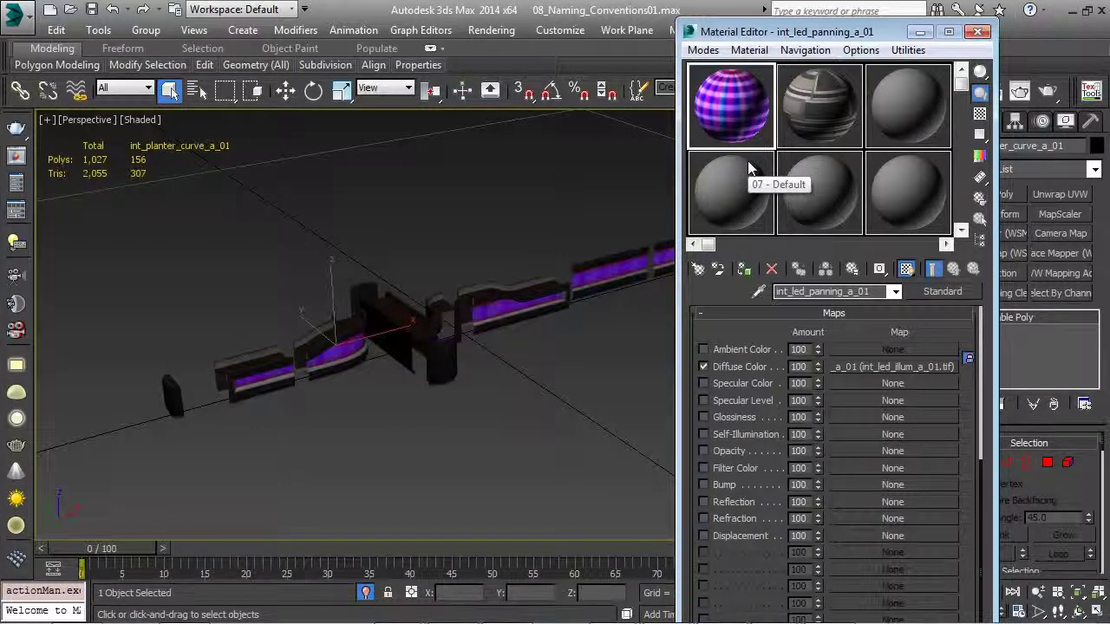
{"action": "left_click", "coordinate": [977, 32]}
Select all the planter pieces and export only the selection as an FBX file named int_planter_a_01 in the int_planter_a_01 folder
{"action": "middle_click_drag", "start_coordinate": [485, 305], "coordinate": [564, 291]}
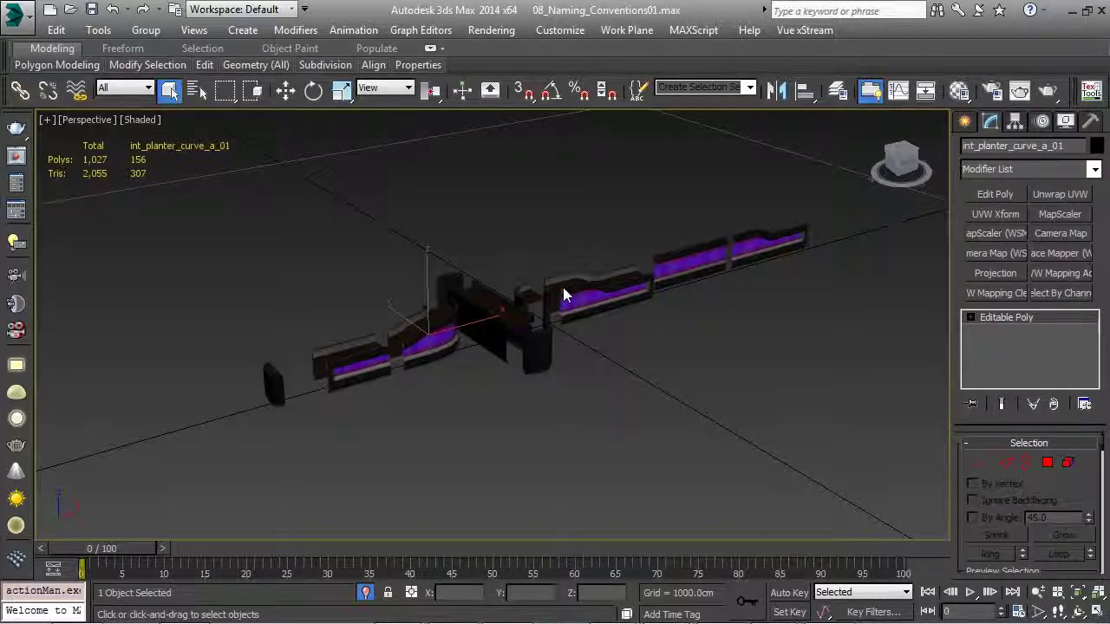
{"action": "left_click_drag", "start_coordinate": [835, 209], "coordinate": [304, 463]}
{"action": "left_click", "coordinate": [16, 12]}
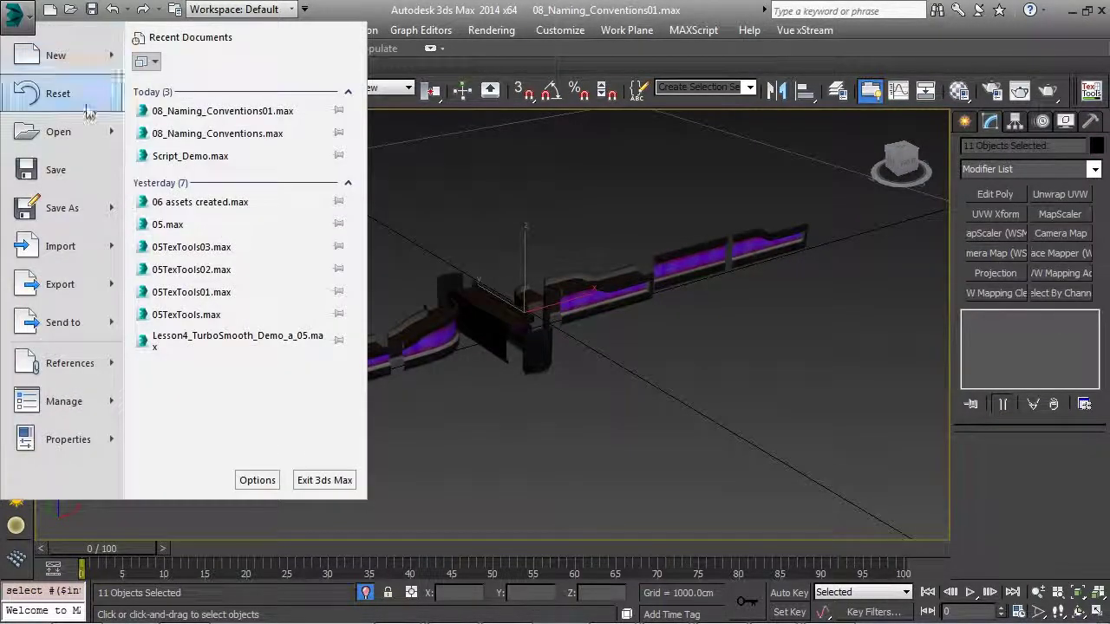
{"action": "mouse_move", "coordinate": [77, 301]}
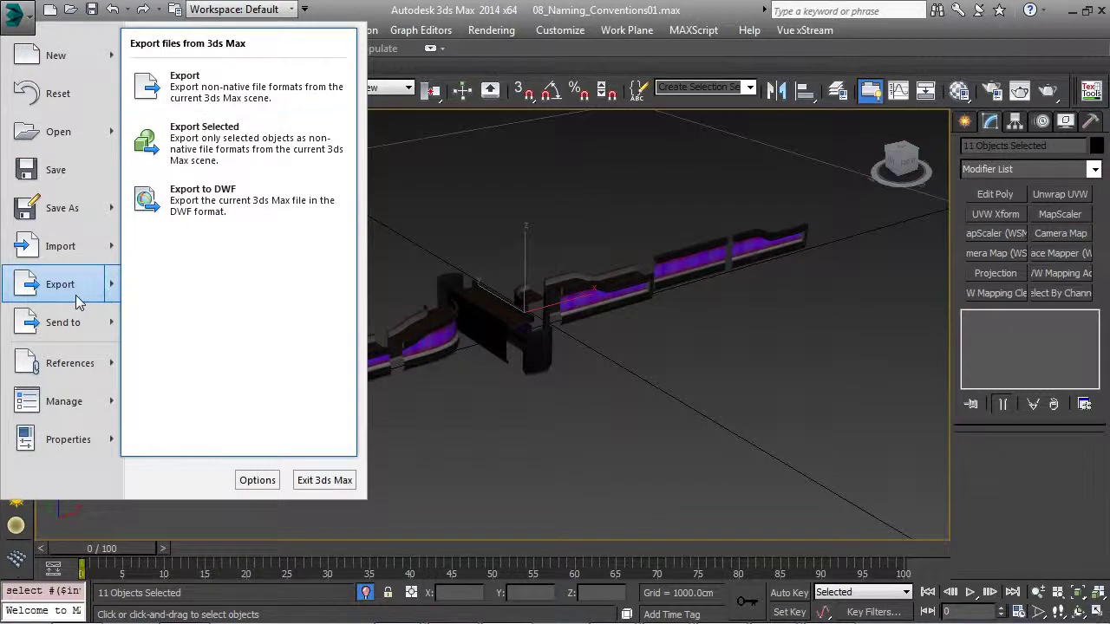
{"action": "left_click", "coordinate": [227, 143]}
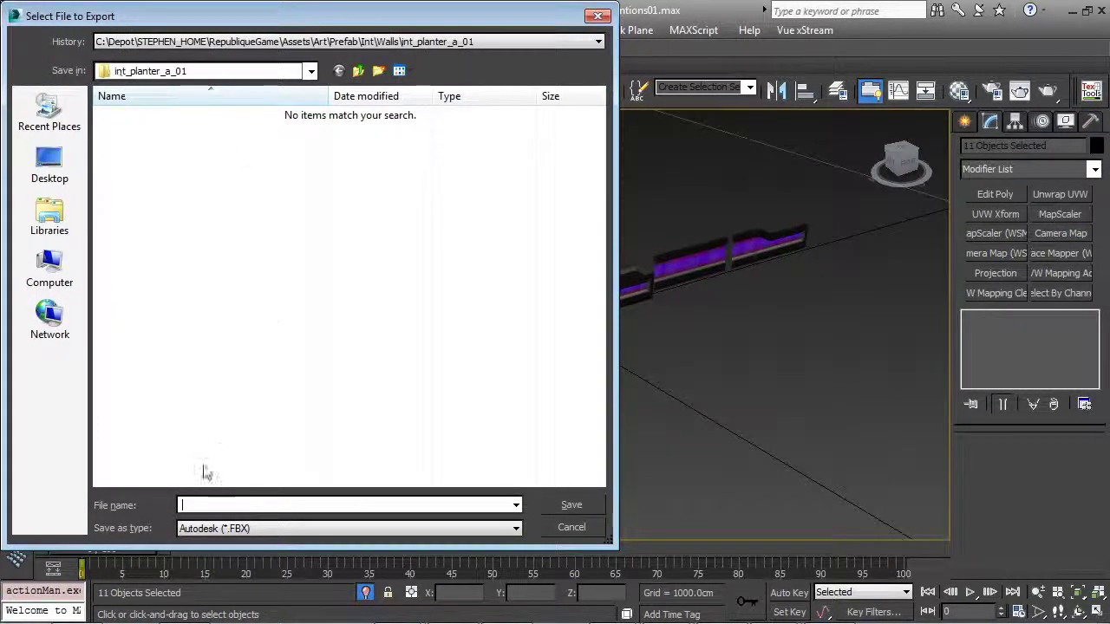
{"action": "left_click", "coordinate": [190, 506]}
{"action": "type", "text": "int"}
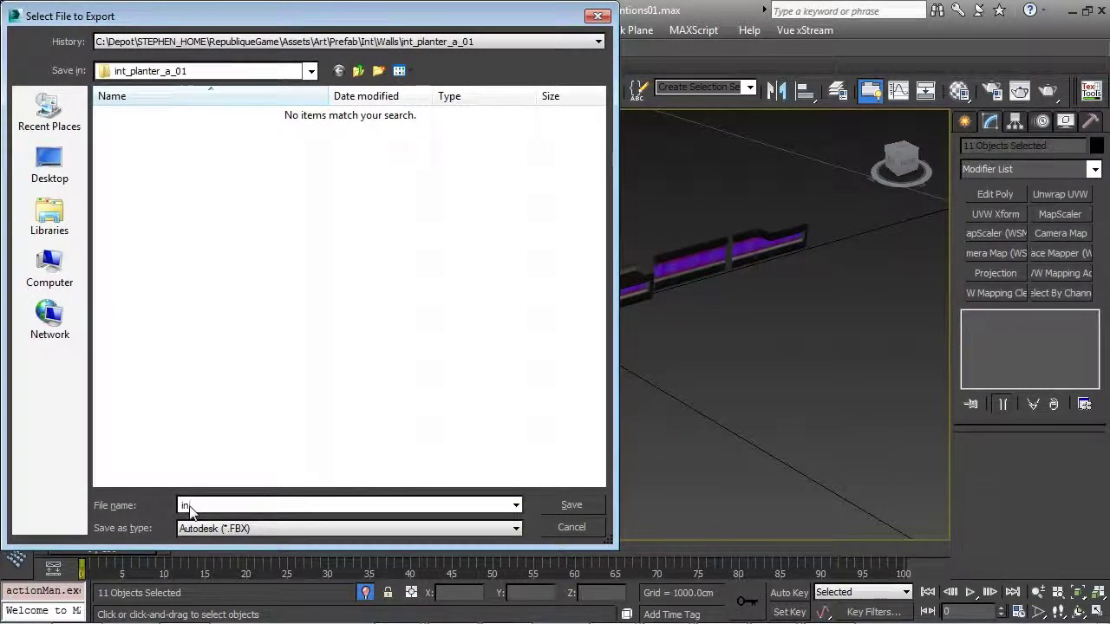
{"action": "type", "text": "t_planter_"}
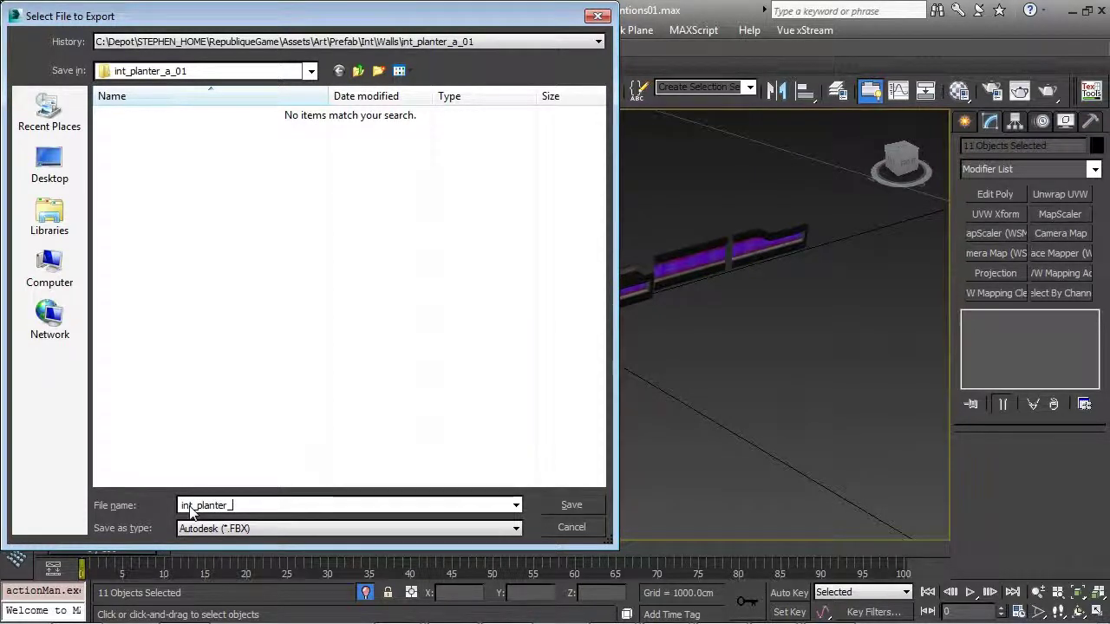
{"action": "type", "text": "a_01"}
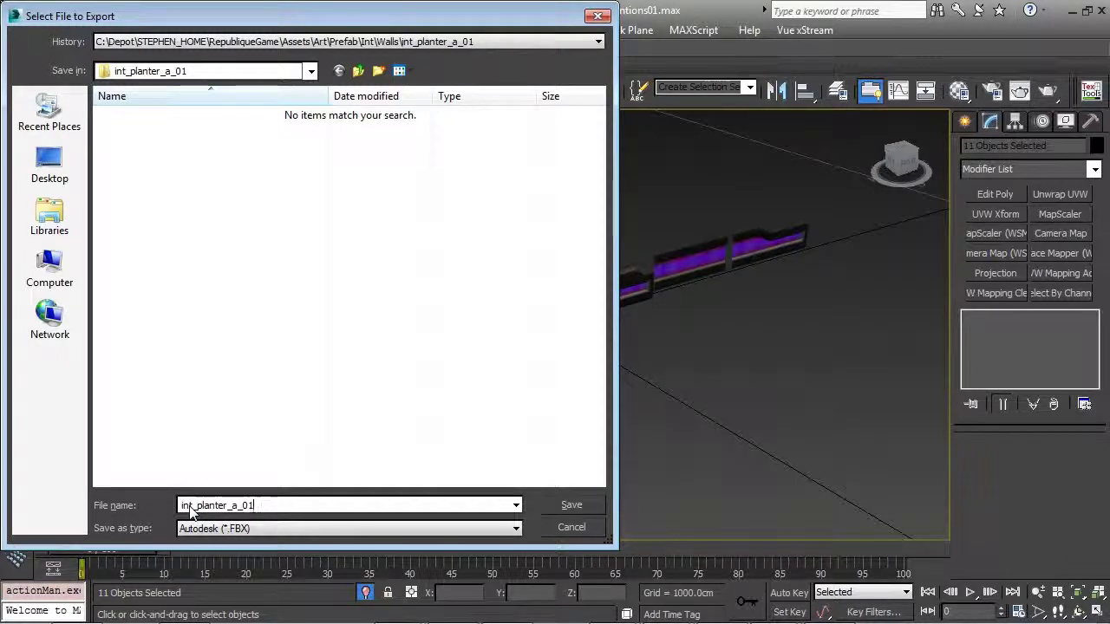
{"action": "key", "text": "Return"}
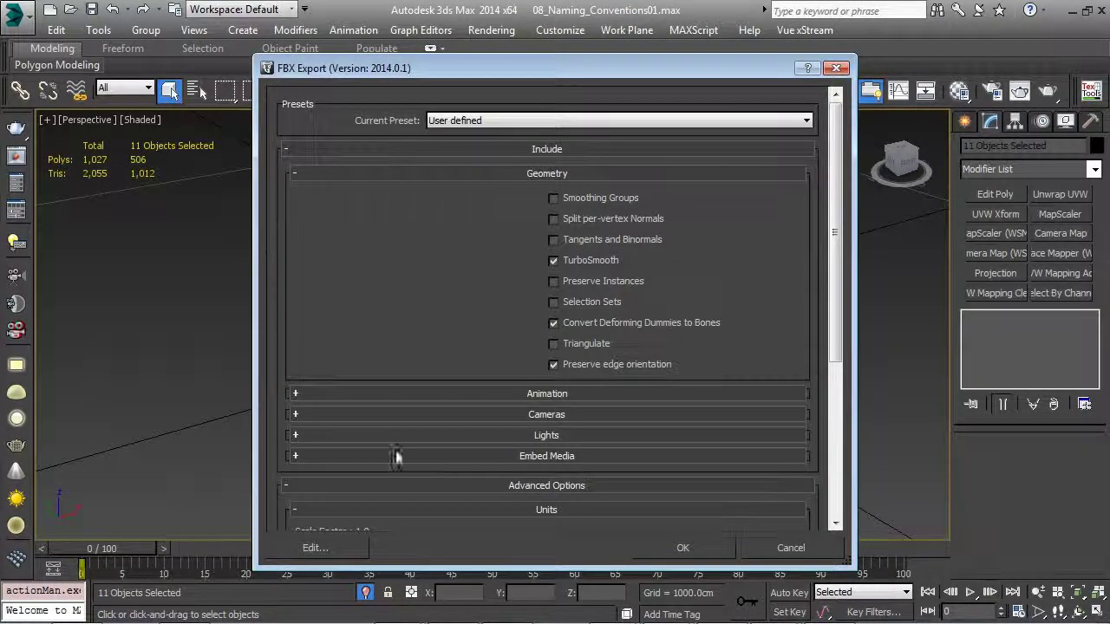
Enable Smoothing Groups and Tangents and Binormals for the FBX export, and disable TurboSmooth and Convert Deforming Dummies to Bones
{"action": "left_click", "coordinate": [571, 242]}
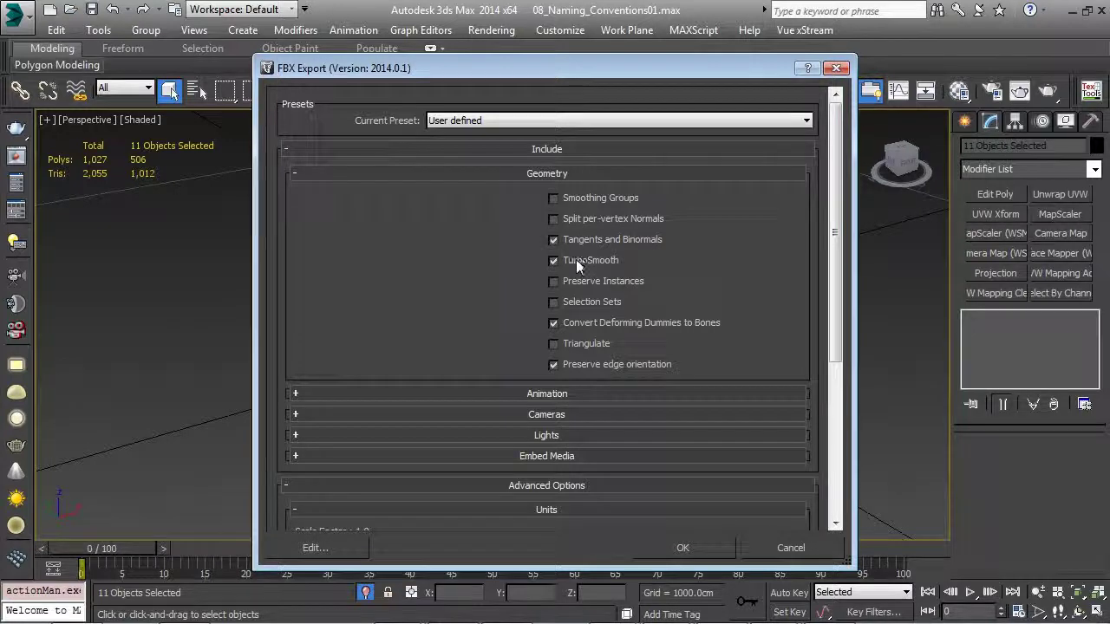
{"action": "left_click", "coordinate": [572, 199]}
{"action": "left_click", "coordinate": [571, 264]}
{"action": "left_click", "coordinate": [566, 328]}
Check the animation, camera, light, embedded media, units and axis export settings, then run the FBX export
{"action": "scroll", "coordinate": [565, 328], "scroll_direction": "down", "scroll_amount": 2}
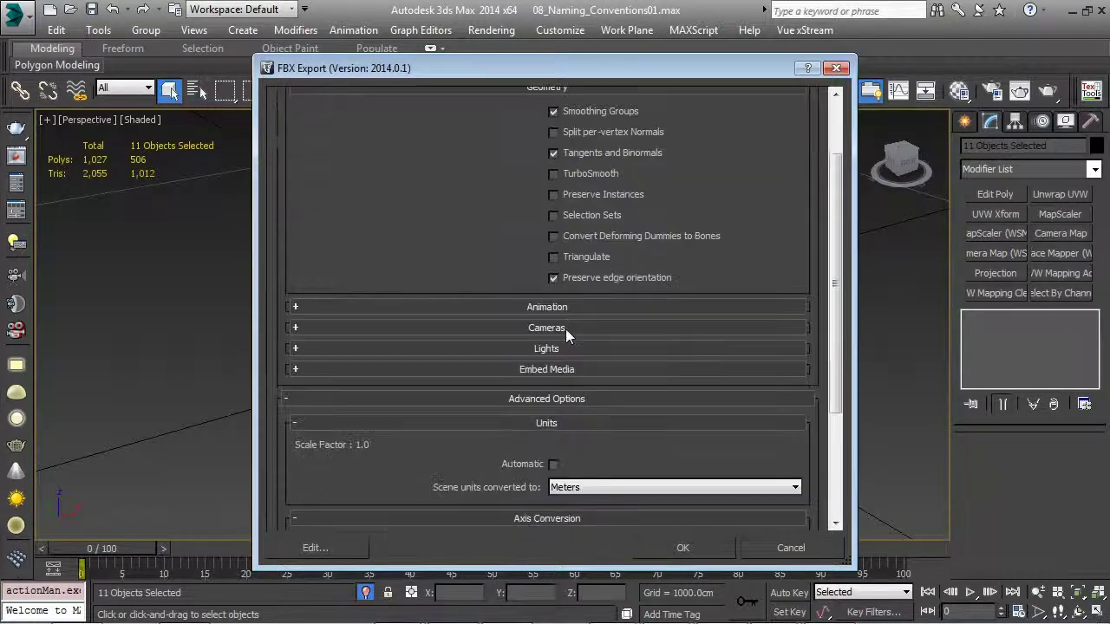
{"action": "left_click", "coordinate": [295, 307]}
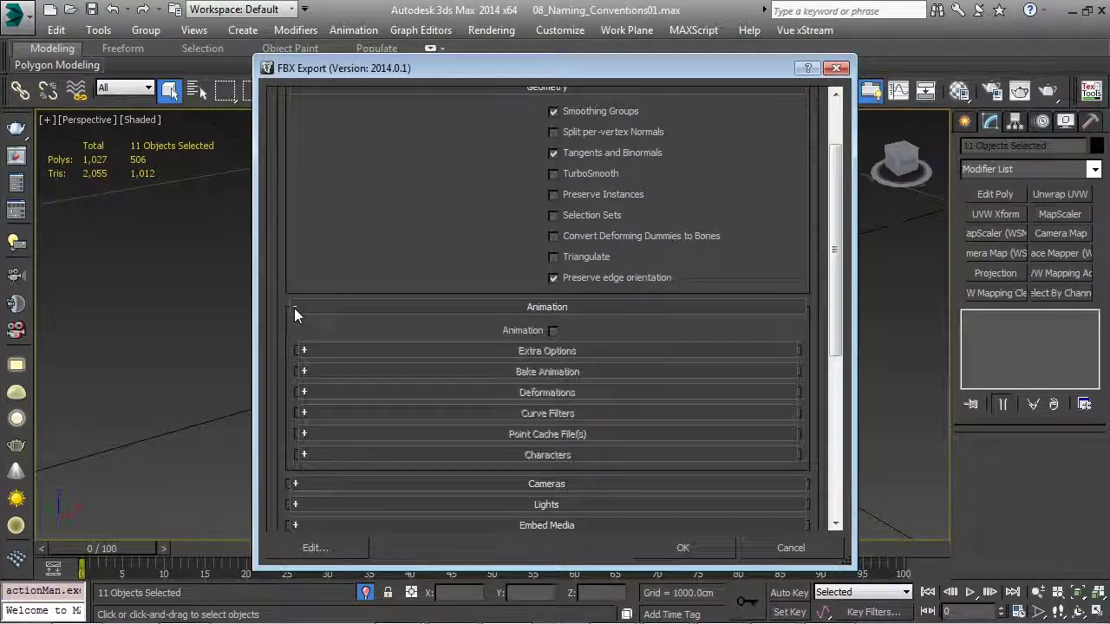
{"action": "left_click", "coordinate": [294, 307]}
{"action": "left_click", "coordinate": [296, 328]}
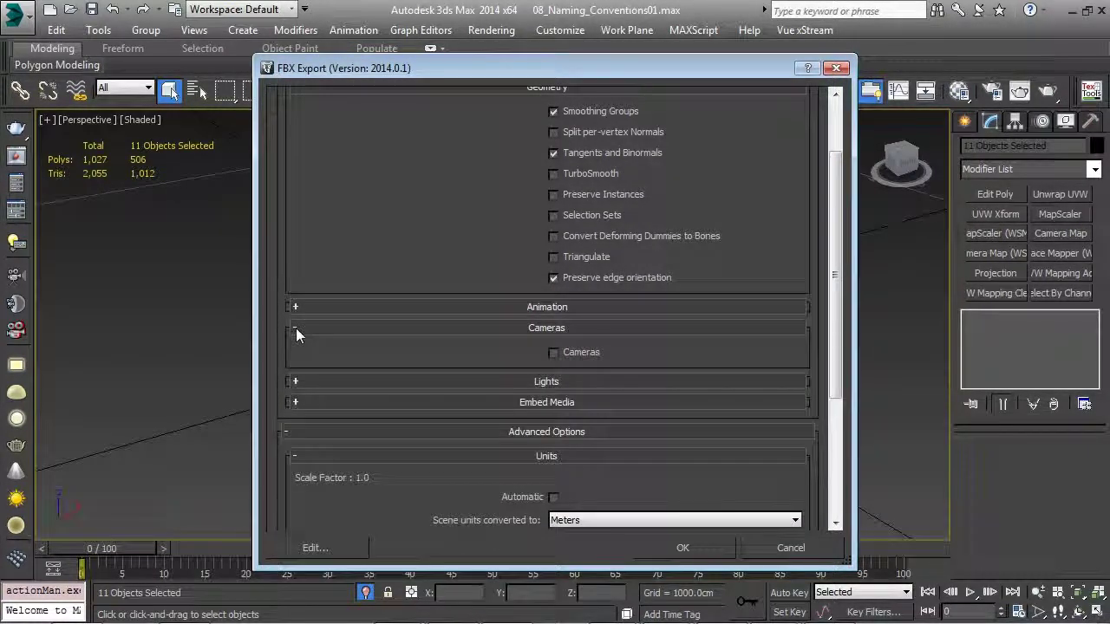
{"action": "left_click", "coordinate": [295, 327]}
{"action": "left_click", "coordinate": [293, 347]}
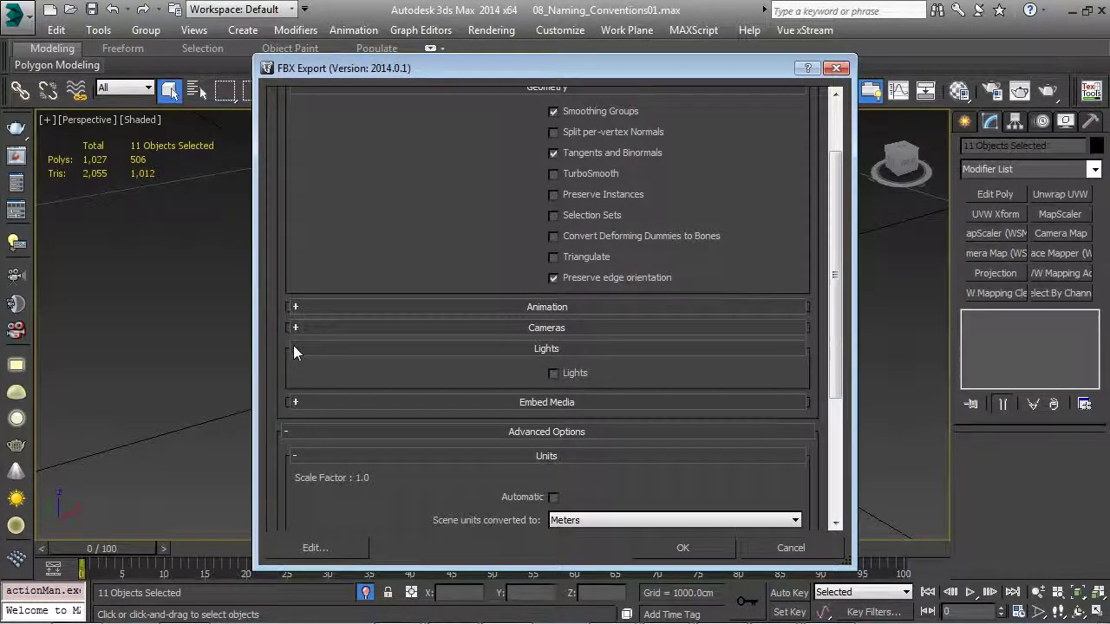
{"action": "left_click", "coordinate": [294, 349]}
{"action": "left_click", "coordinate": [296, 369]}
{"action": "left_click", "coordinate": [296, 369]}
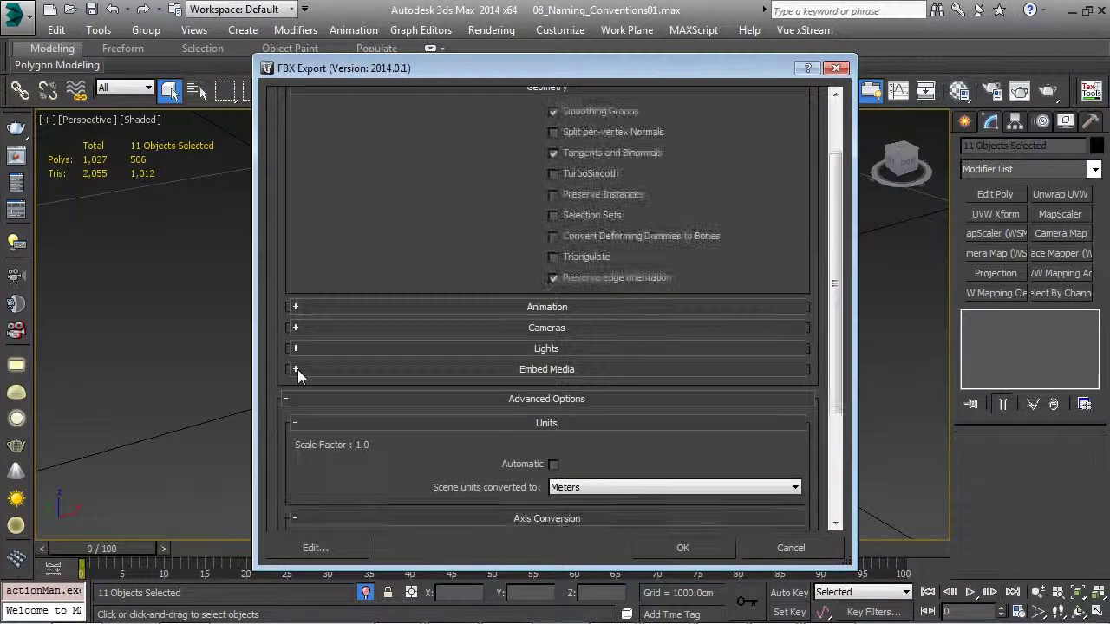
{"action": "scroll", "coordinate": [308, 382], "scroll_direction": "down", "scroll_amount": 3}
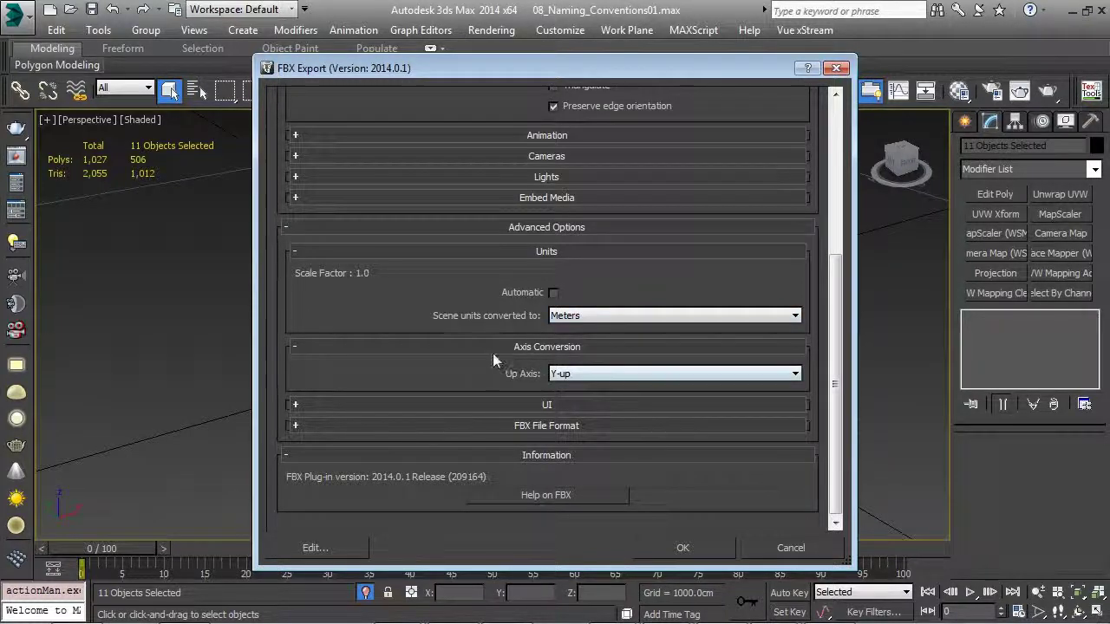
{"action": "left_click", "coordinate": [715, 545]}
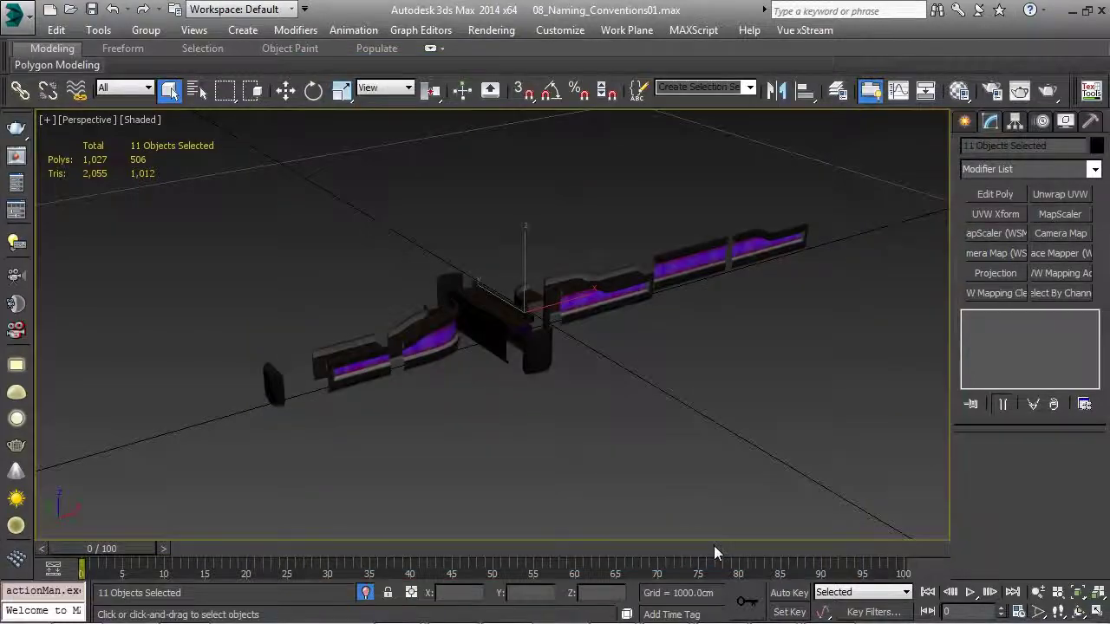
Minimize 3ds Max, switch to Unity and open the import settings of the int_planter_a_01 model in a floating Inspector
{"action": "left_click", "coordinate": [1071, 11]}
{"action": "mouse_move", "coordinate": [464, 615]}
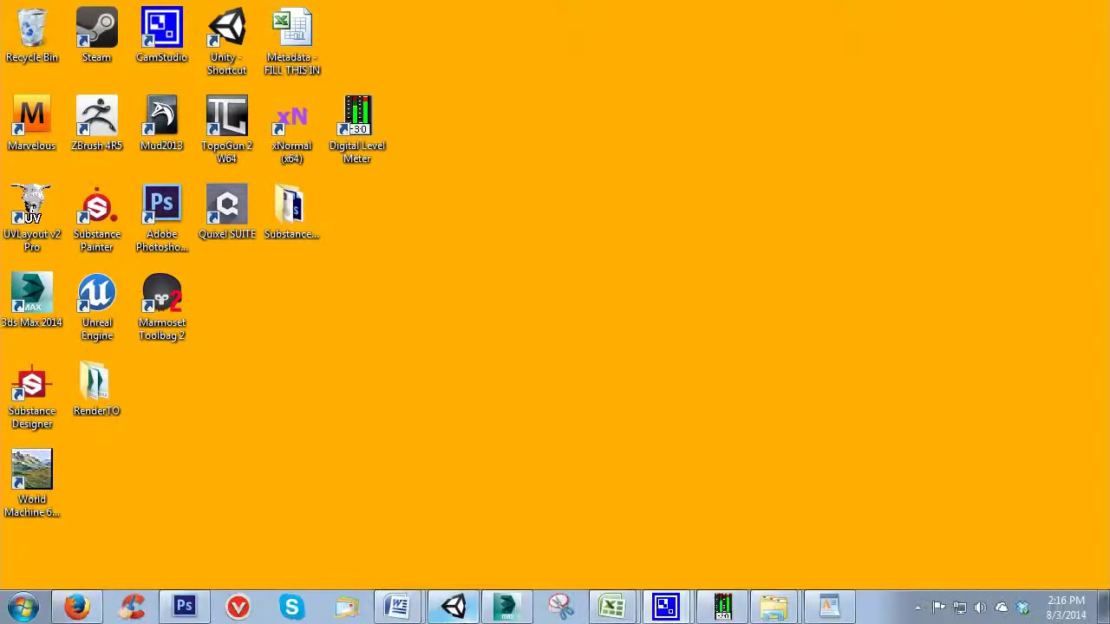
{"action": "left_click", "coordinate": [455, 607]}
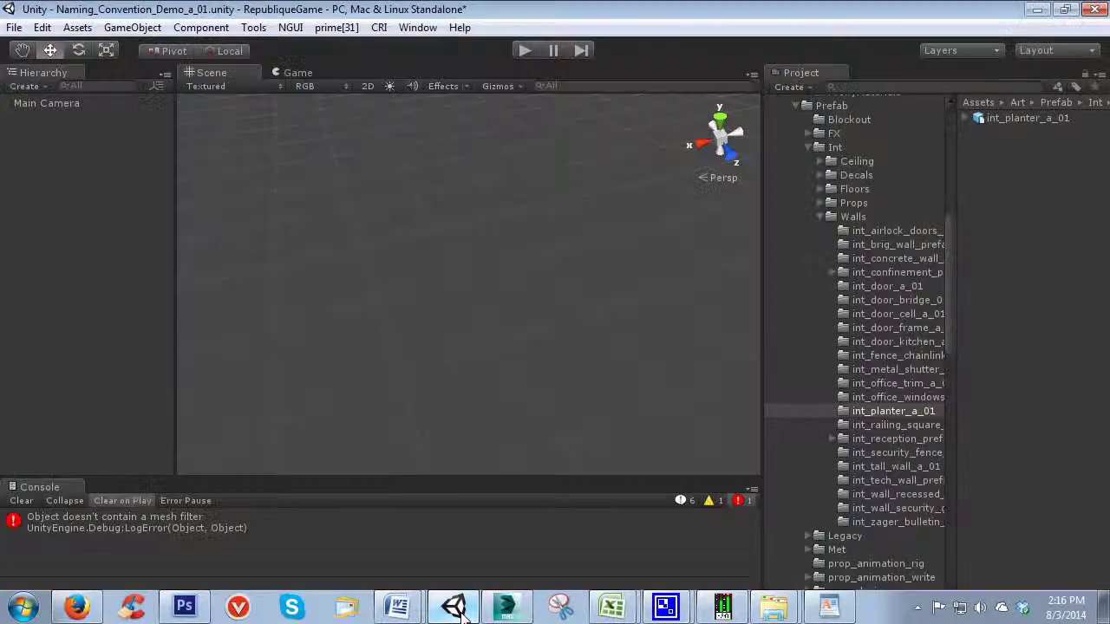
{"action": "left_click", "coordinate": [1006, 121]}
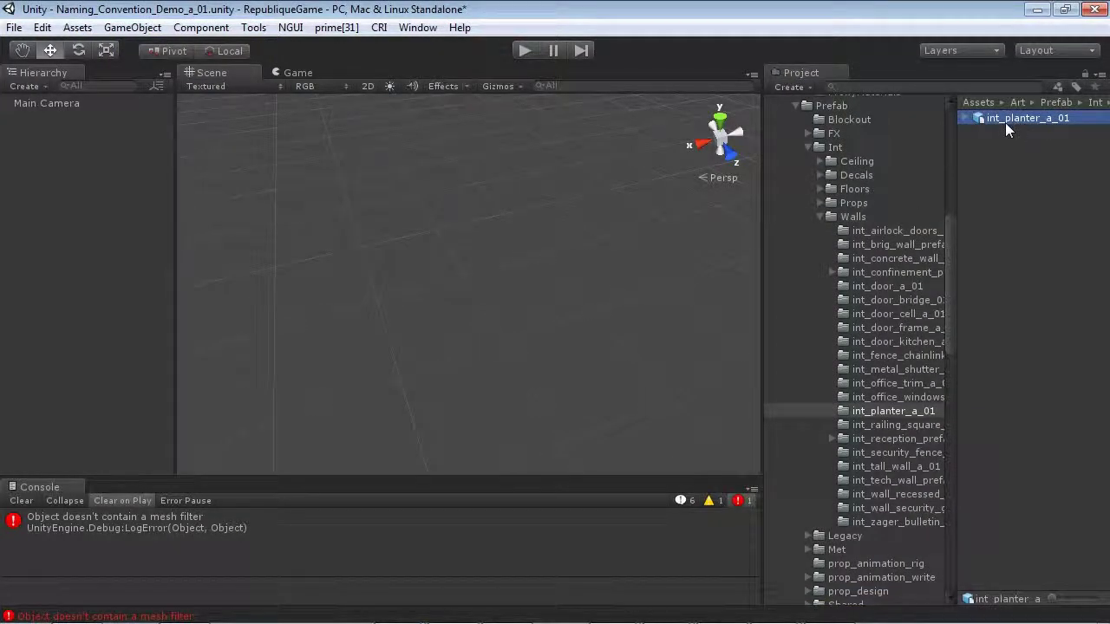
{"action": "left_click", "coordinate": [253, 26]}
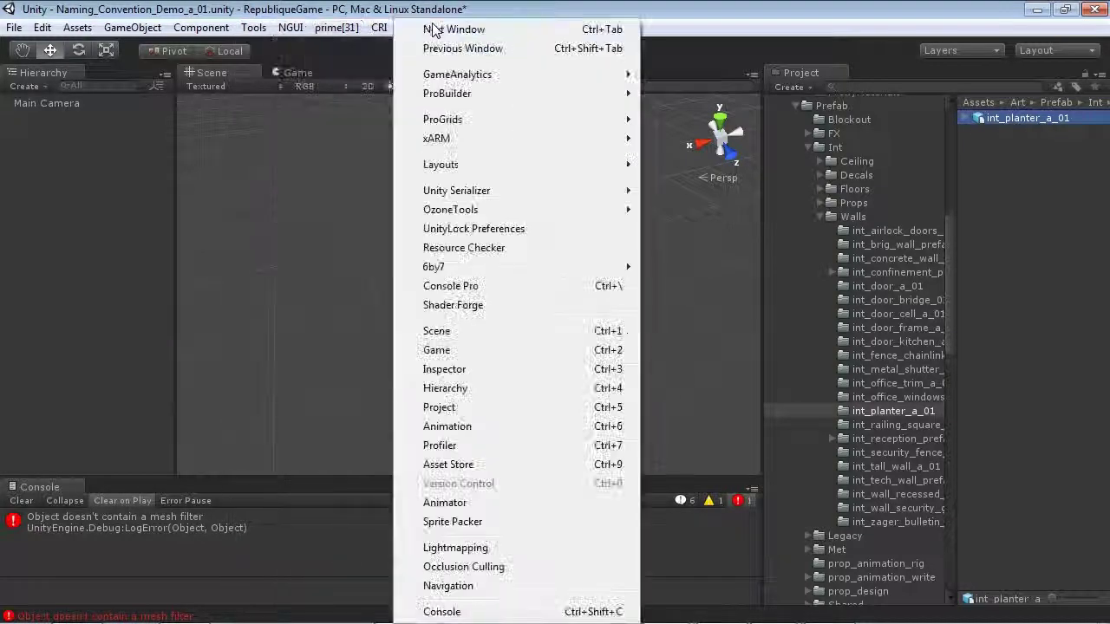
{"action": "left_click", "coordinate": [459, 368]}
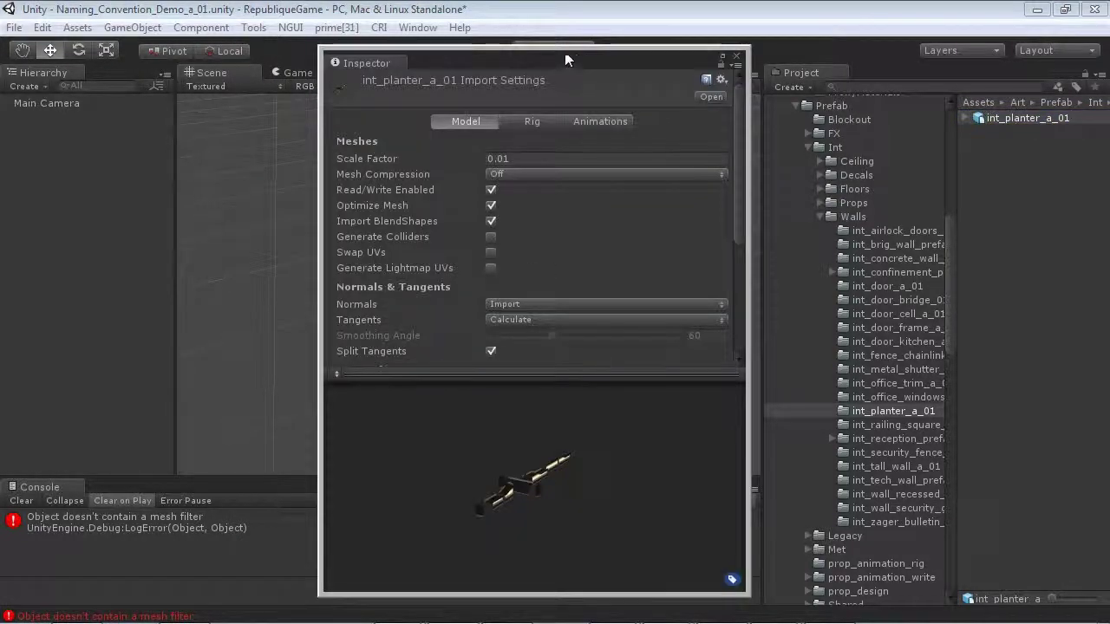
Enlarge the model preview in the Inspector and view the imported planter pieces from different angles
{"action": "left_click_drag", "start_coordinate": [564, 54], "coordinate": [628, 41]}
{"action": "left_click_drag", "start_coordinate": [616, 352], "coordinate": [627, 124]}
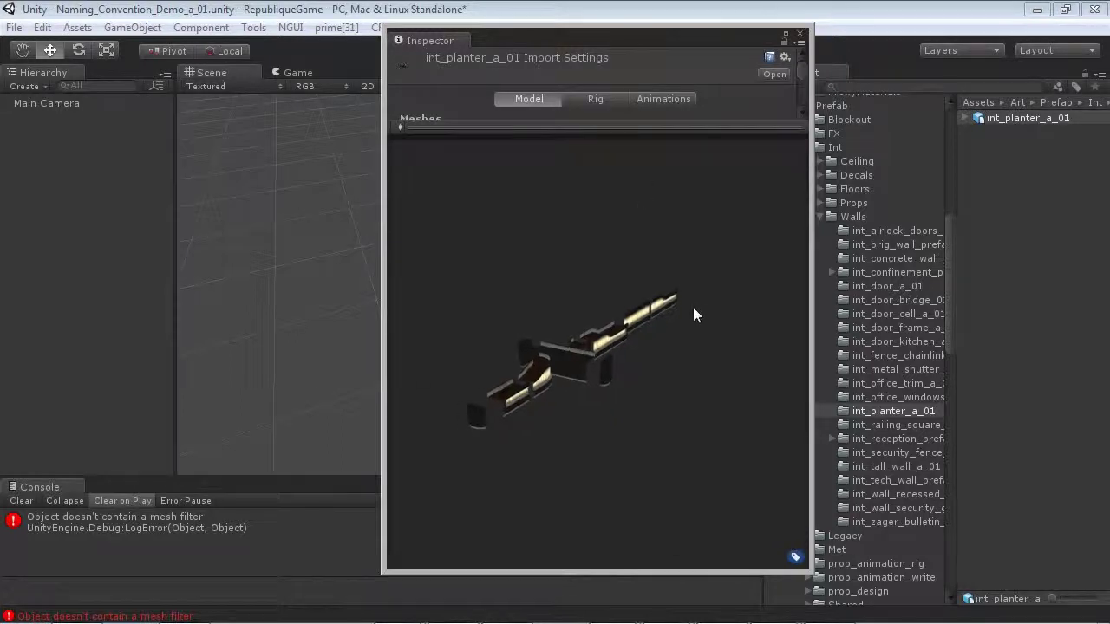
{"action": "left_click_drag", "start_coordinate": [695, 310], "coordinate": [473, 359]}
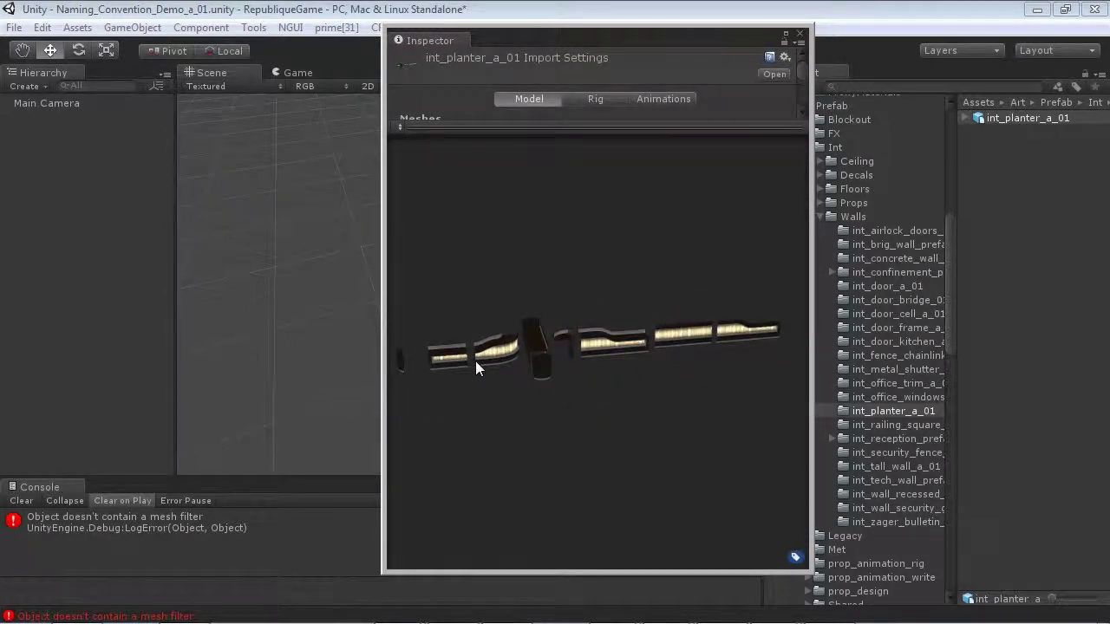
{"action": "left_click_drag", "start_coordinate": [488, 364], "coordinate": [534, 365]}
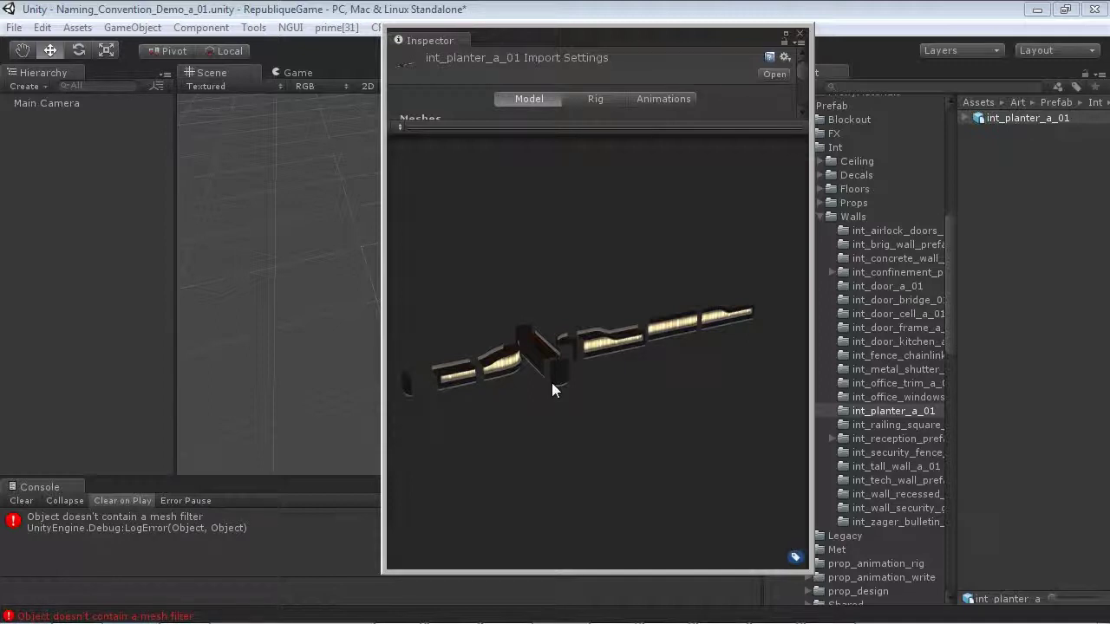
Set the planter model's import Scale Factor to 1 and apply the import settings
{"action": "left_click_drag", "start_coordinate": [556, 125], "coordinate": [538, 263]}
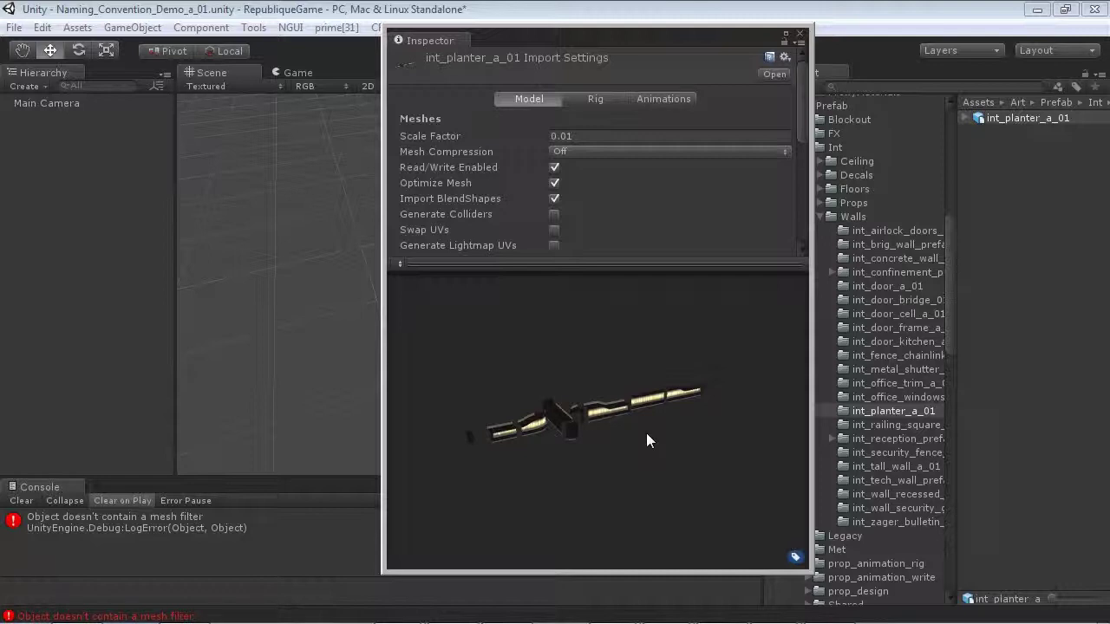
{"action": "left_click", "coordinate": [574, 136]}
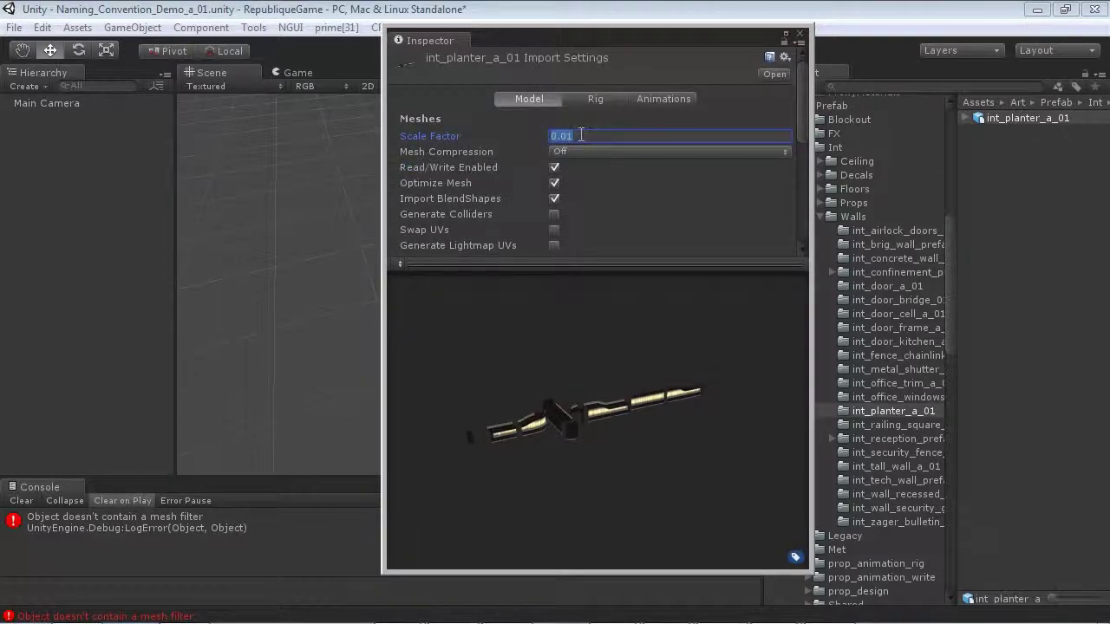
{"action": "type", "text": "1"}
{"action": "scroll", "coordinate": [582, 152], "scroll_direction": "down", "scroll_amount": 3}
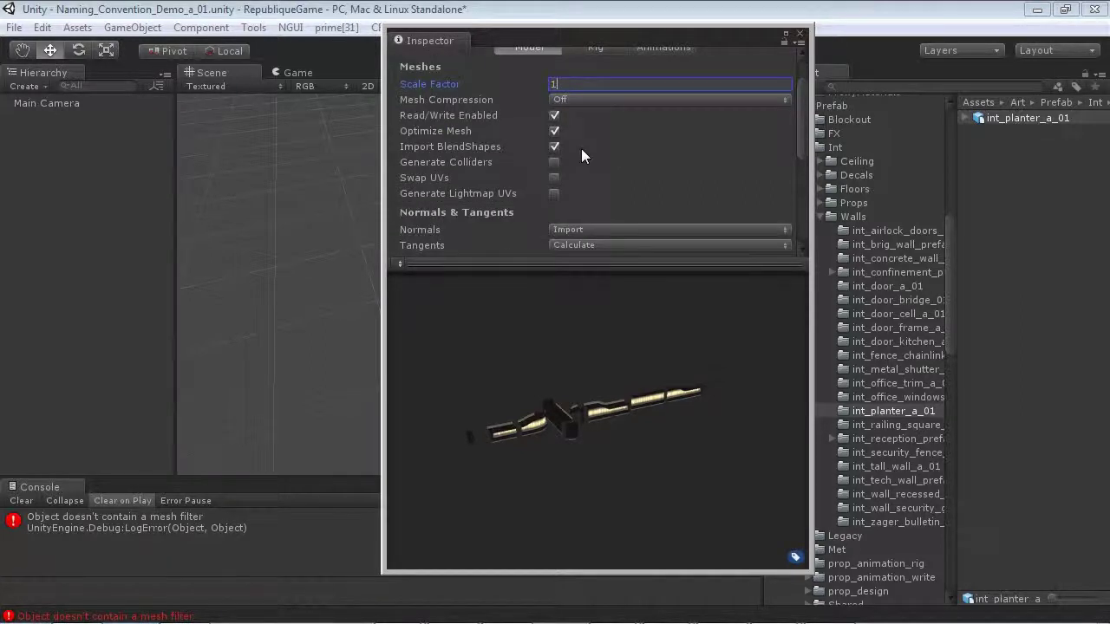
{"action": "scroll", "coordinate": [581, 151], "scroll_direction": "down", "scroll_amount": 4}
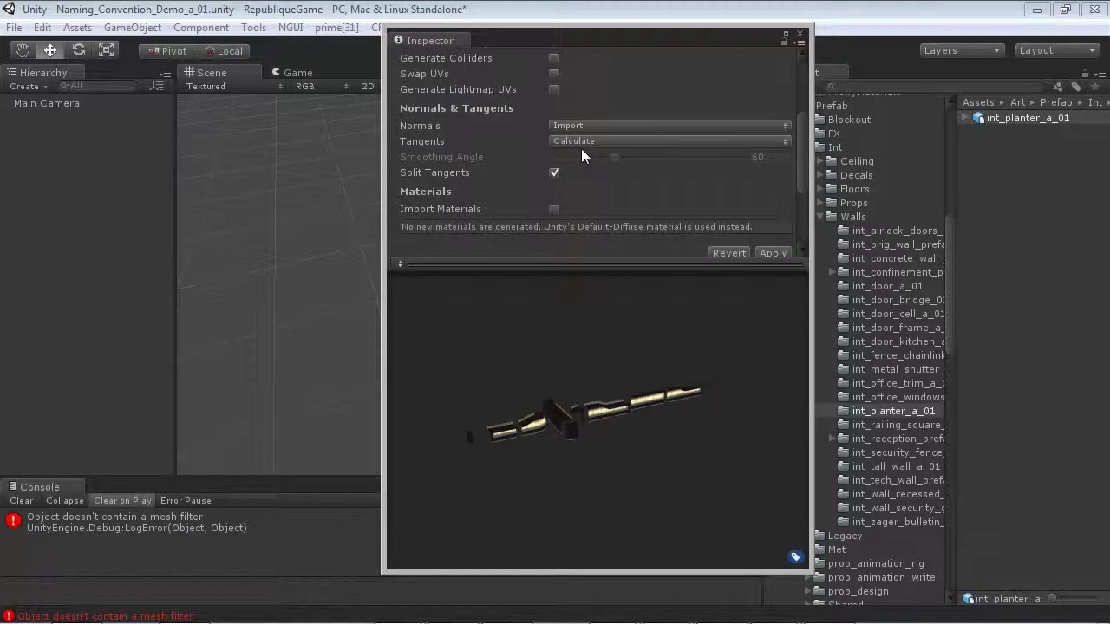
{"action": "left_click", "coordinate": [776, 253]}
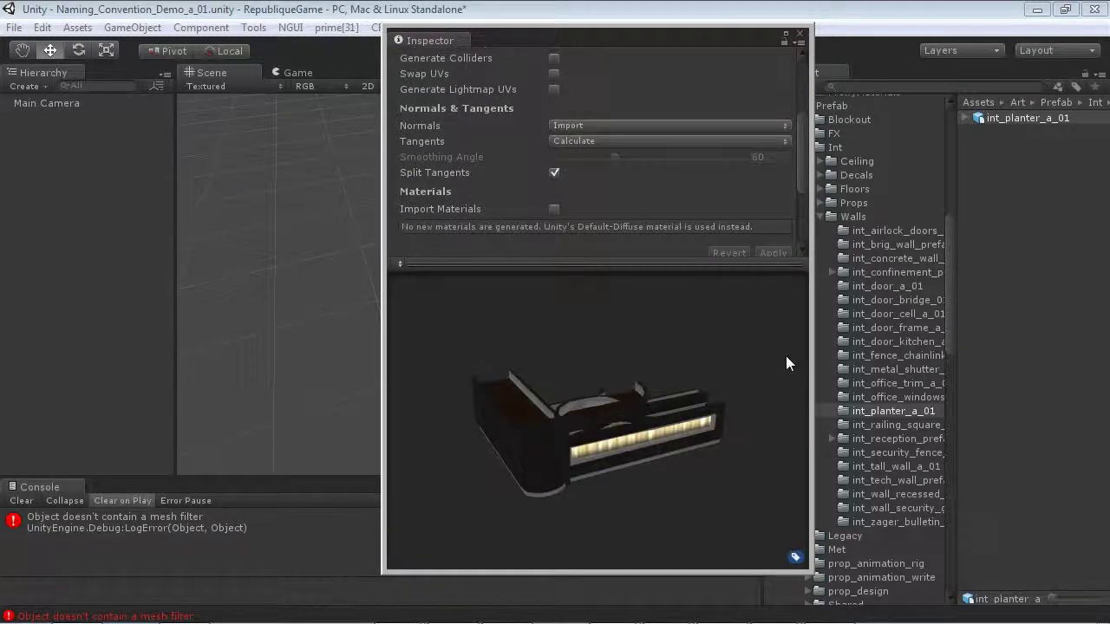
Add the int_planter_a_01 model to the scene hierarchy, move the Inspector aside and view the placed planter pieces up close
{"action": "left_click", "coordinate": [1043, 225]}
{"action": "left_click", "coordinate": [1016, 117]}
{"action": "left_click_drag", "start_coordinate": [743, 297], "coordinate": [682, 339]}
{"action": "left_click_drag", "start_coordinate": [1022, 121], "coordinate": [65, 241]}
{"action": "left_click_drag", "start_coordinate": [534, 39], "coordinate": [911, 196]}
{"action": "left_click_drag", "start_coordinate": [508, 321], "coordinate": [384, 310], "text": "alt"}
{"action": "right_click_drag", "start_coordinate": [384, 310], "coordinate": [605, 296], "text": "alt"}
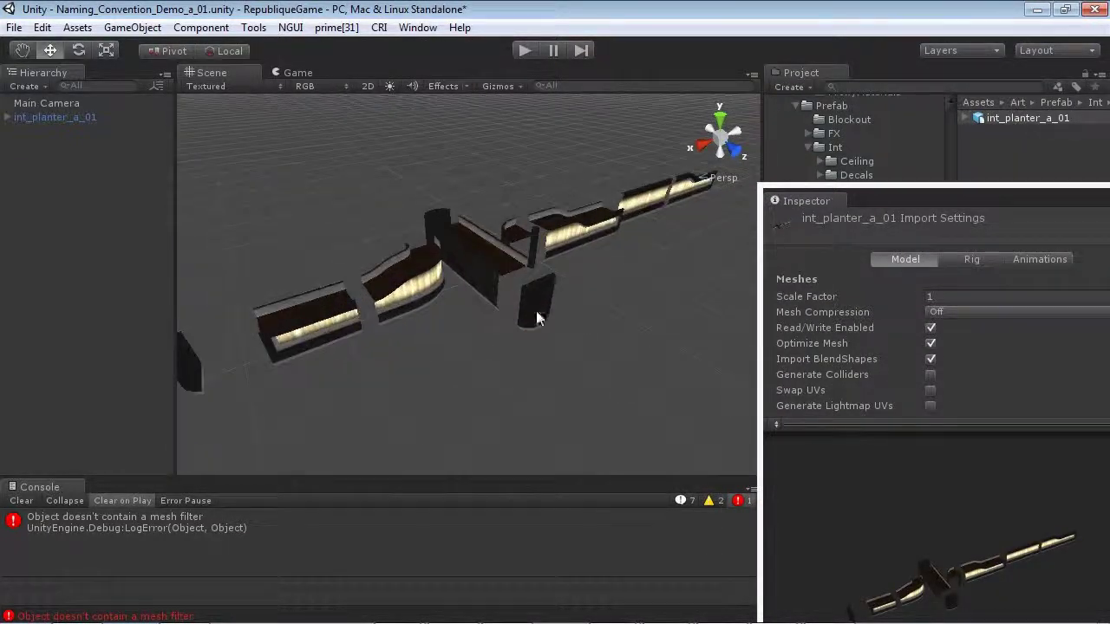
Expand int_planter_a_01 in the Hierarchy to list its child pieces and reposition the floating Inspector over the scene
{"action": "left_click", "coordinate": [6, 117]}
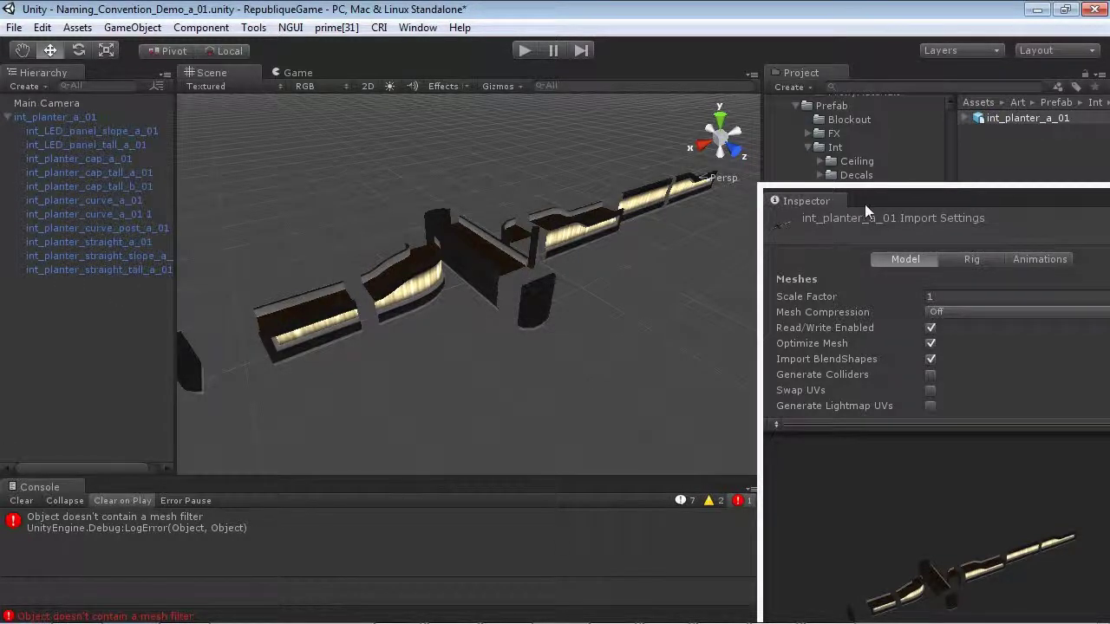
{"action": "left_click_drag", "start_coordinate": [884, 199], "coordinate": [336, 224]}
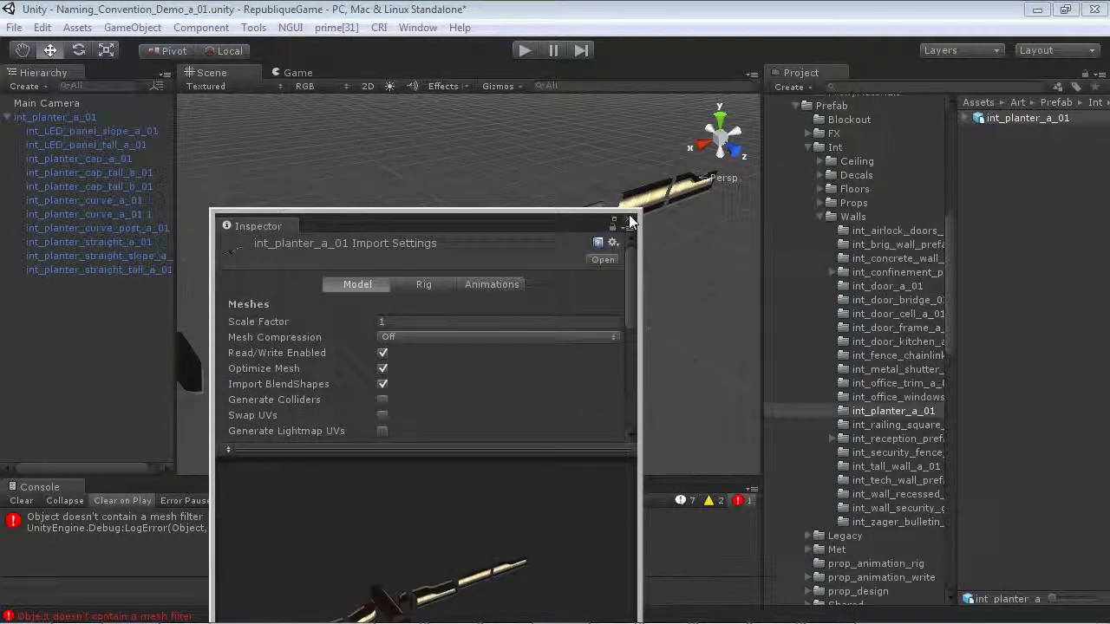
{"action": "left_click_drag", "start_coordinate": [512, 222], "coordinate": [744, 175]}
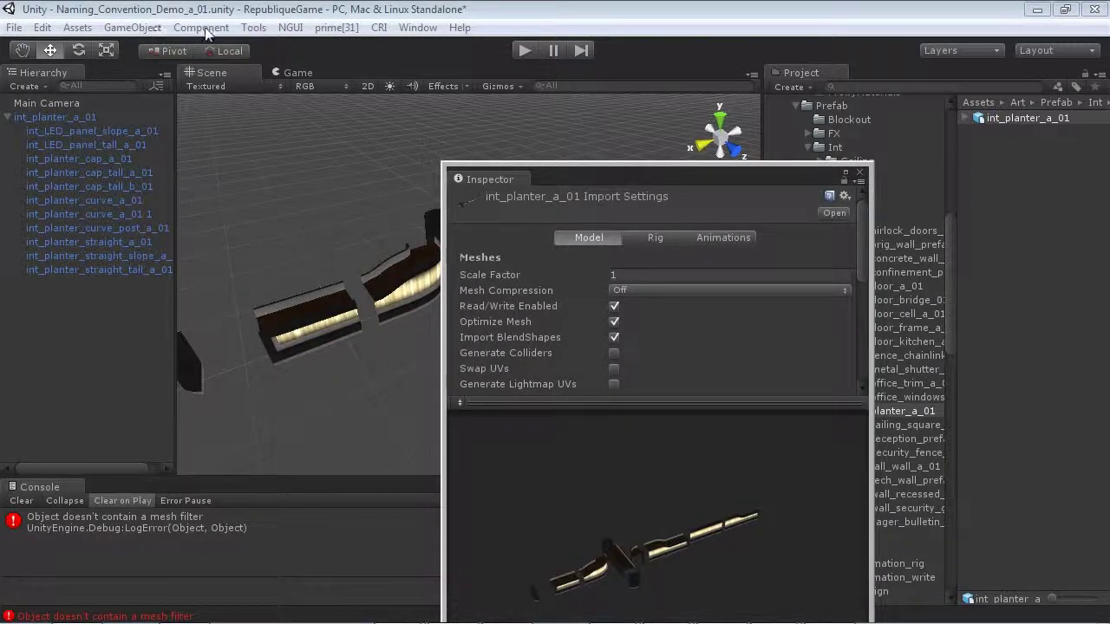
Create prefabs from all eleven child pieces of int_planter_a_01 with the ImportLevelMe tool's Create Prefabs from Selection function
{"action": "left_click", "coordinate": [253, 27]}
{"action": "left_click", "coordinate": [295, 48]}
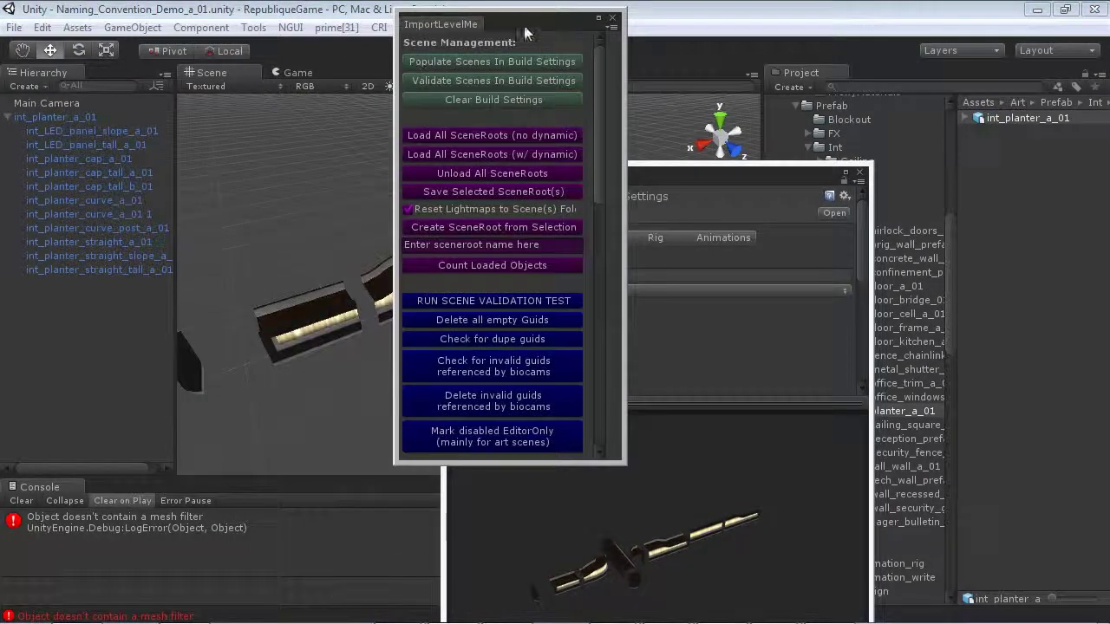
{"action": "left_click_drag", "start_coordinate": [524, 29], "coordinate": [653, 36]}
{"action": "left_click_drag", "start_coordinate": [731, 78], "coordinate": [728, 410]}
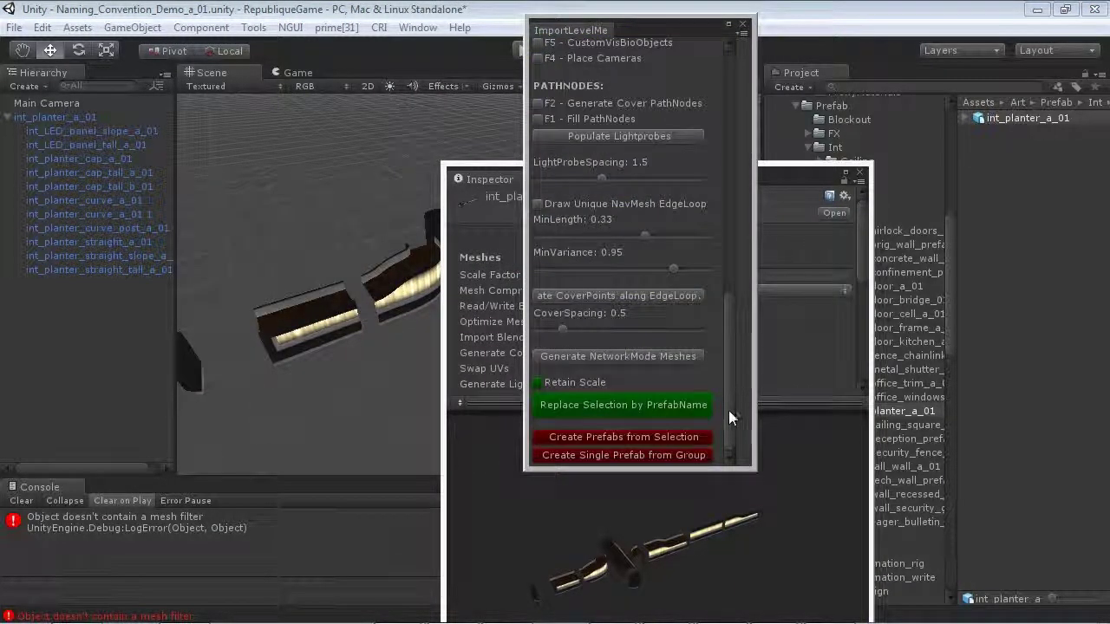
{"action": "left_click", "coordinate": [128, 131]}
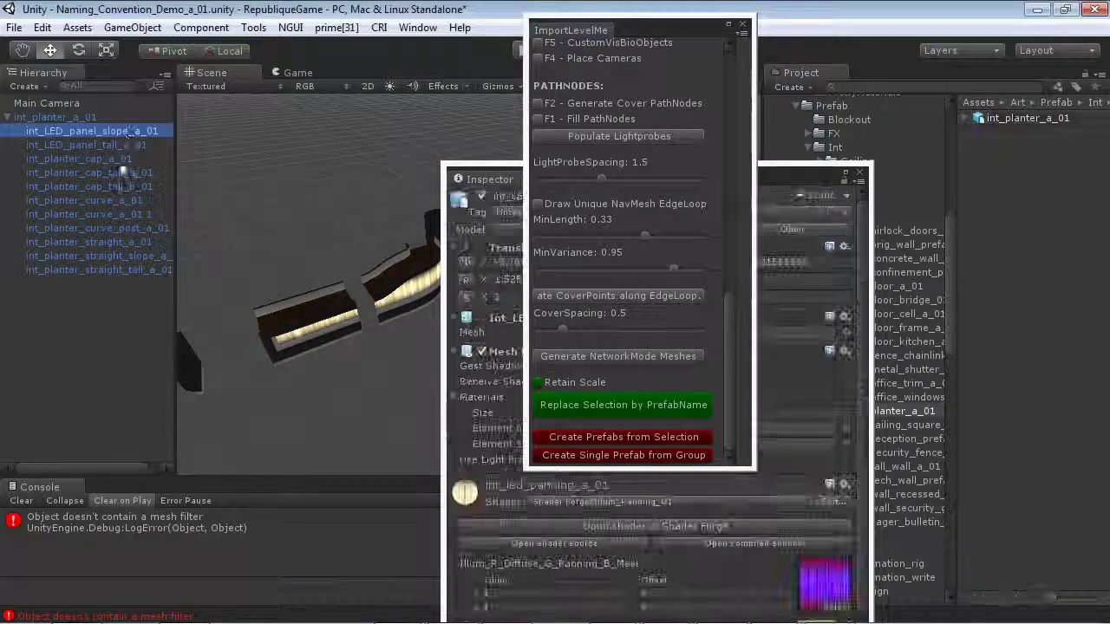
{"action": "left_click", "coordinate": [113, 268], "text": "shift"}
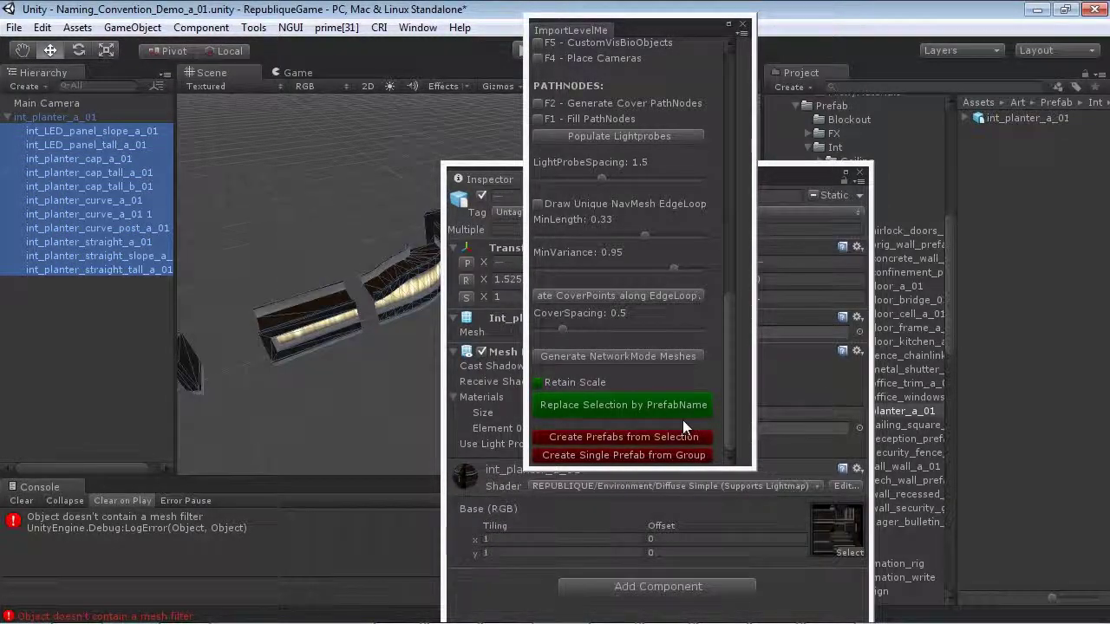
{"action": "left_click", "coordinate": [592, 441]}
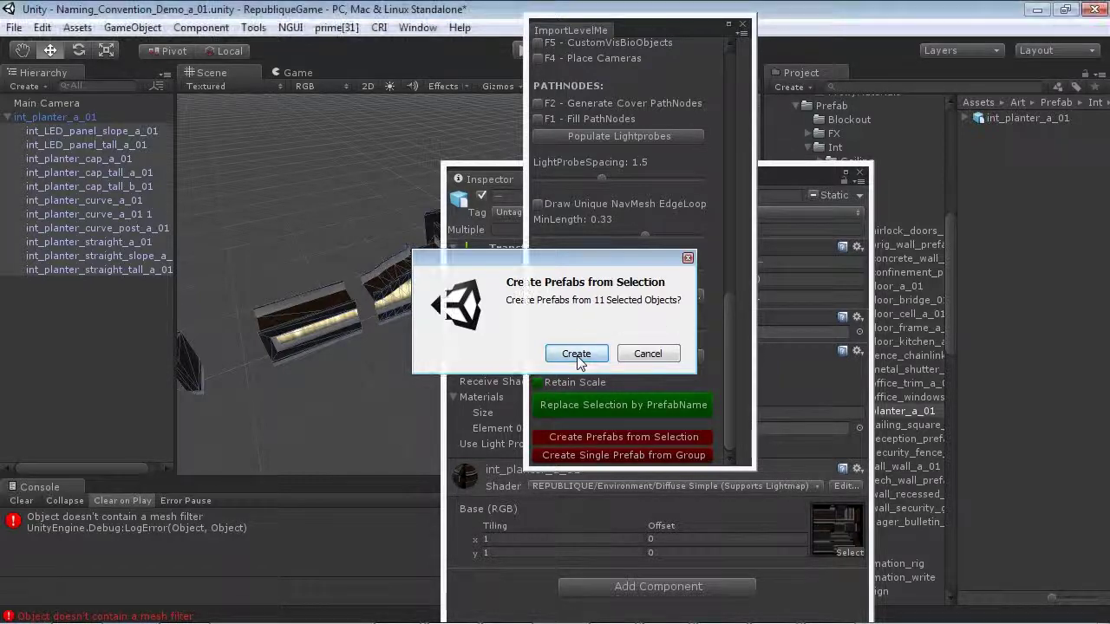
{"action": "left_click", "coordinate": [577, 354]}
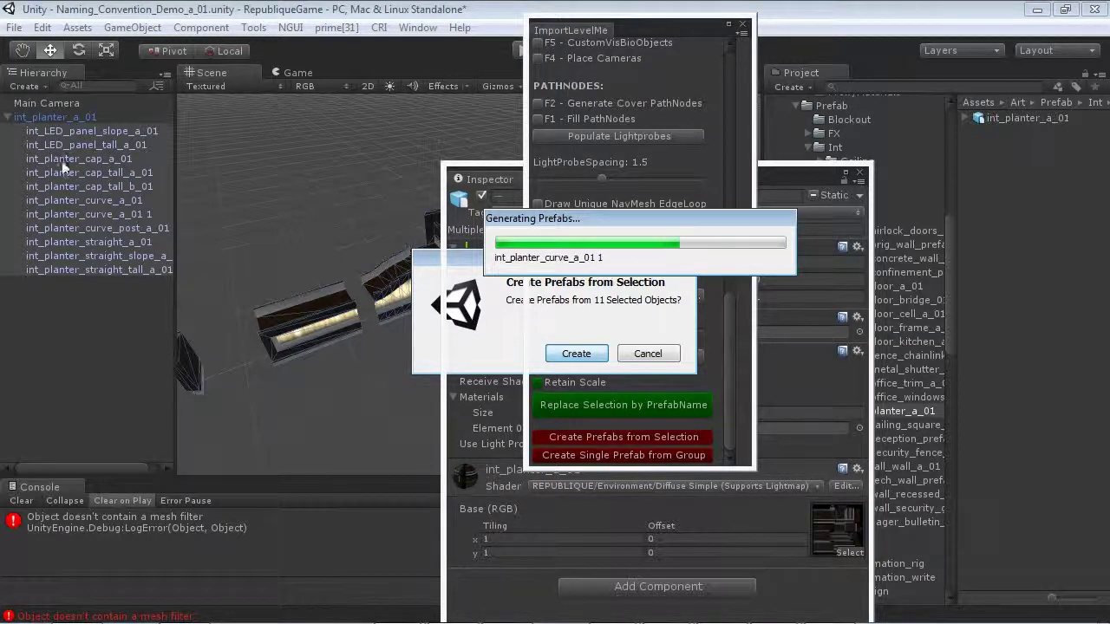
Inspect the generated cap prefabs int_planter_cap_a_01, int_planter_cap_tall_a_01 and int_planter_cap_tall_b_01 in the Inspector preview
{"action": "left_click", "coordinate": [1007, 160]}
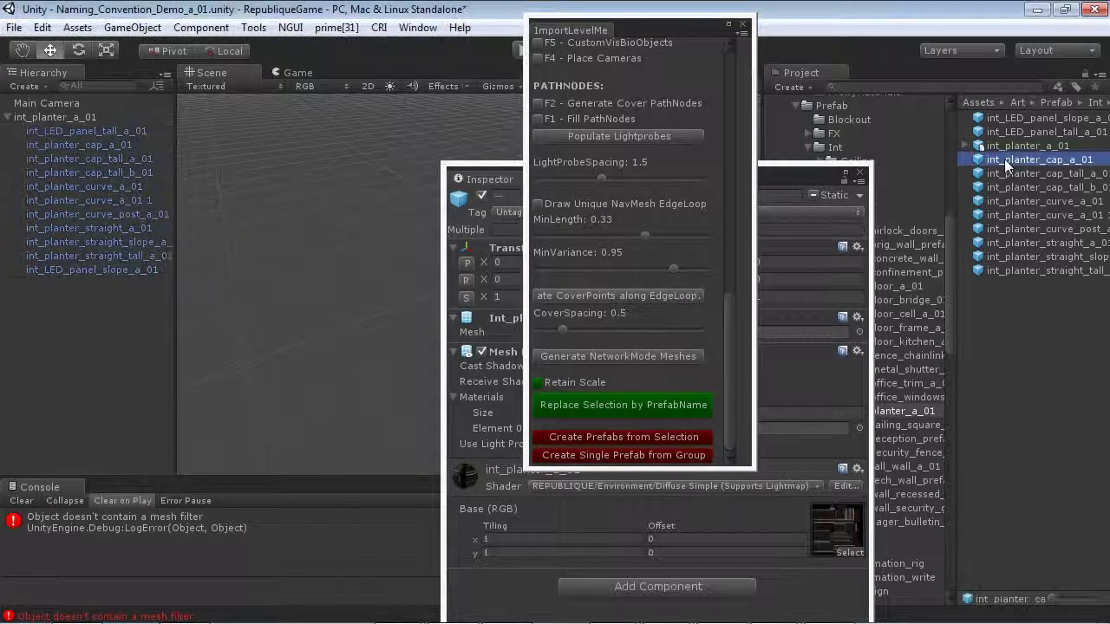
{"action": "left_click_drag", "start_coordinate": [784, 173], "coordinate": [710, 16]}
{"action": "left_click_drag", "start_coordinate": [513, 260], "coordinate": [543, 302]}
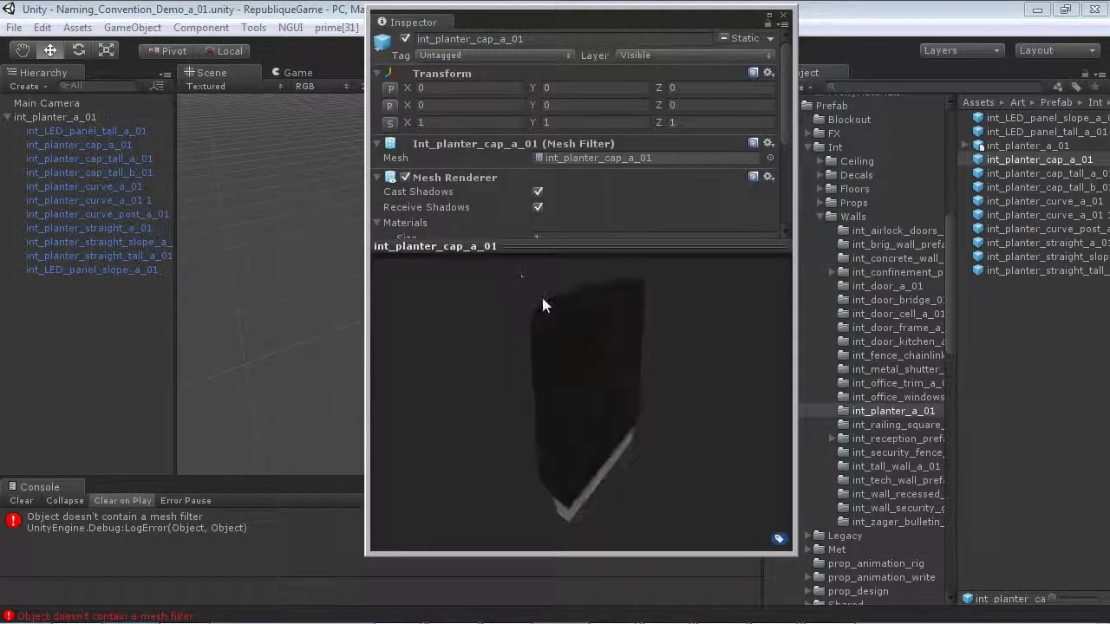
{"action": "left_click", "coordinate": [1016, 171]}
{"action": "left_click", "coordinate": [1019, 186]}
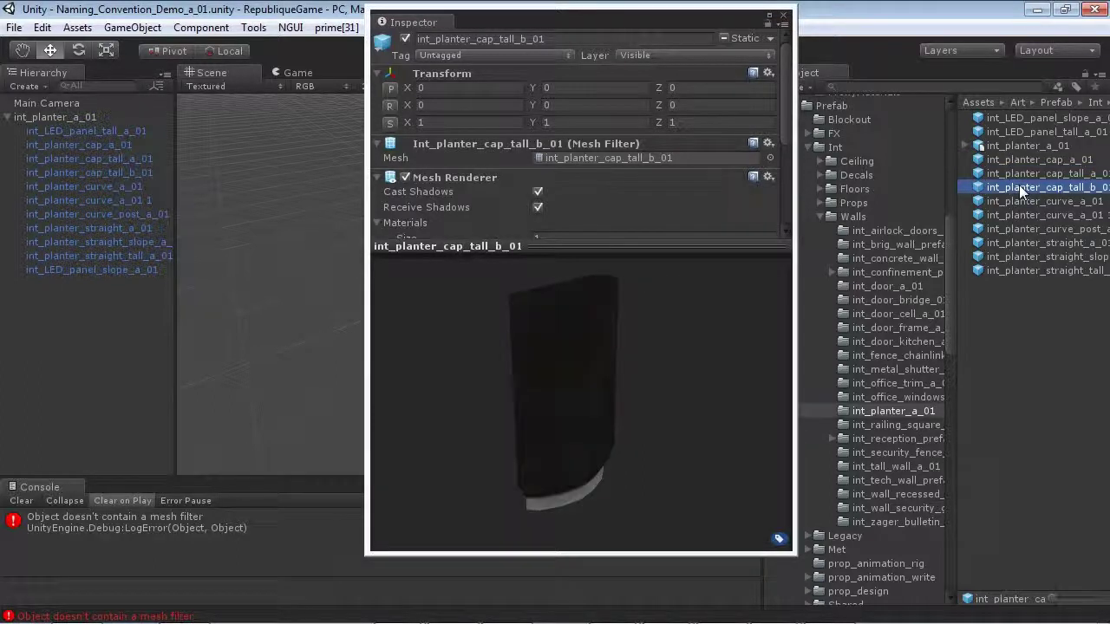
Inspect the previews and material slots of the int_planter_curve_a_01 and int_LED_panel_tall_a_01 prefabs
{"action": "left_click", "coordinate": [1017, 201]}
{"action": "left_click_drag", "start_coordinate": [573, 355], "coordinate": [514, 348]}
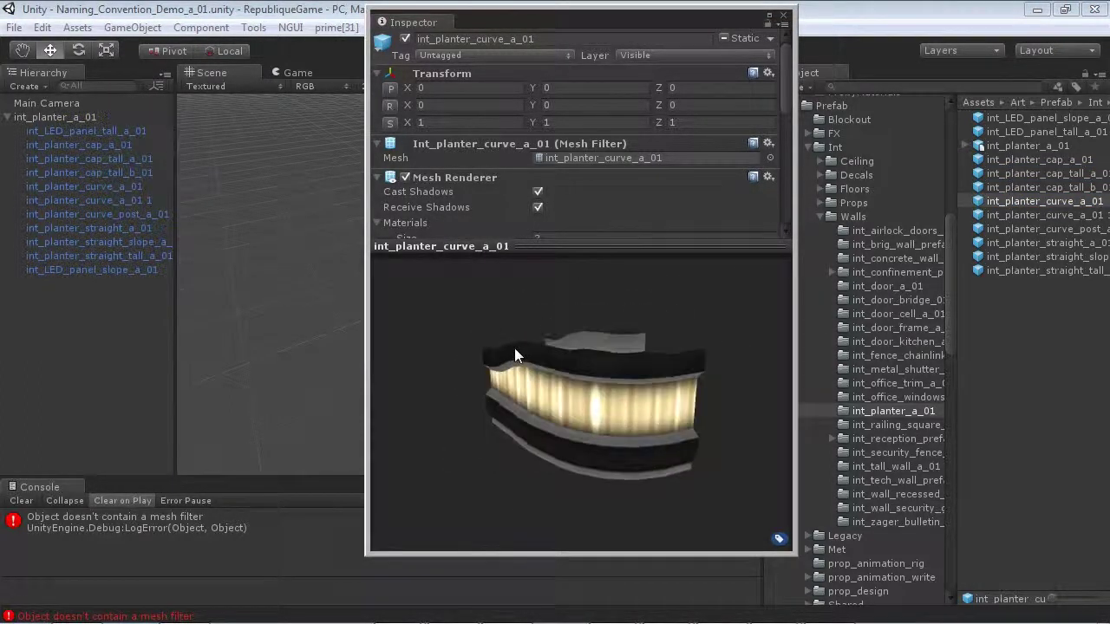
{"action": "left_click_drag", "start_coordinate": [562, 247], "coordinate": [544, 365]}
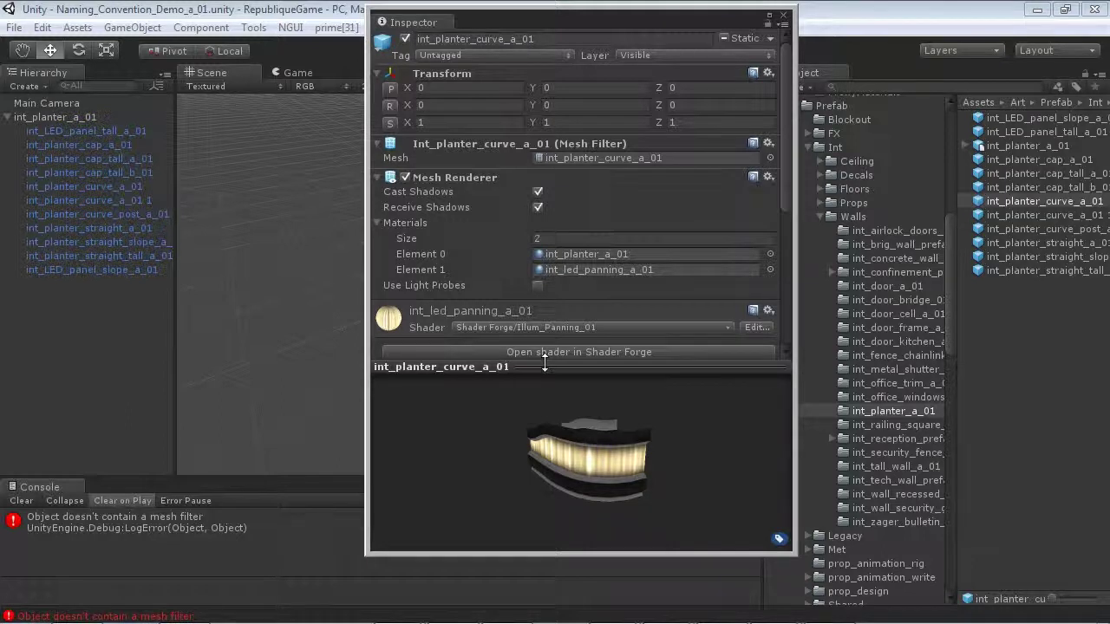
{"action": "left_click", "coordinate": [1016, 131]}
{"action": "left_click_drag", "start_coordinate": [663, 395], "coordinate": [599, 405]}
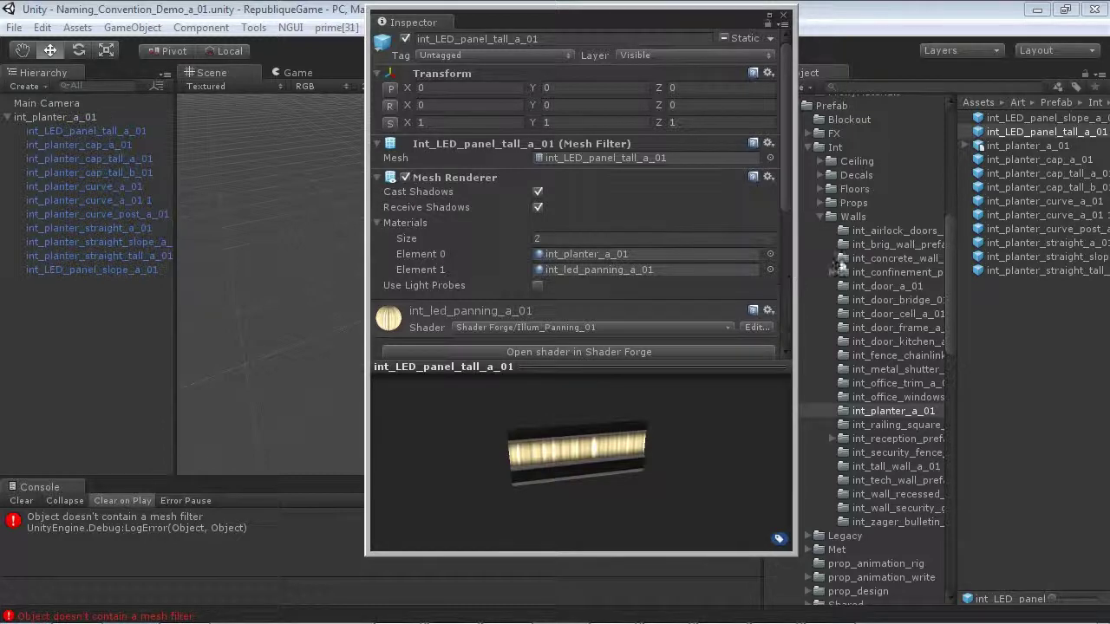
Move the Inspector clear of the Project folders and review the Int Walls folder that holds int_planter_a_01
{"action": "left_click_drag", "start_coordinate": [666, 21], "coordinate": [519, 30]}
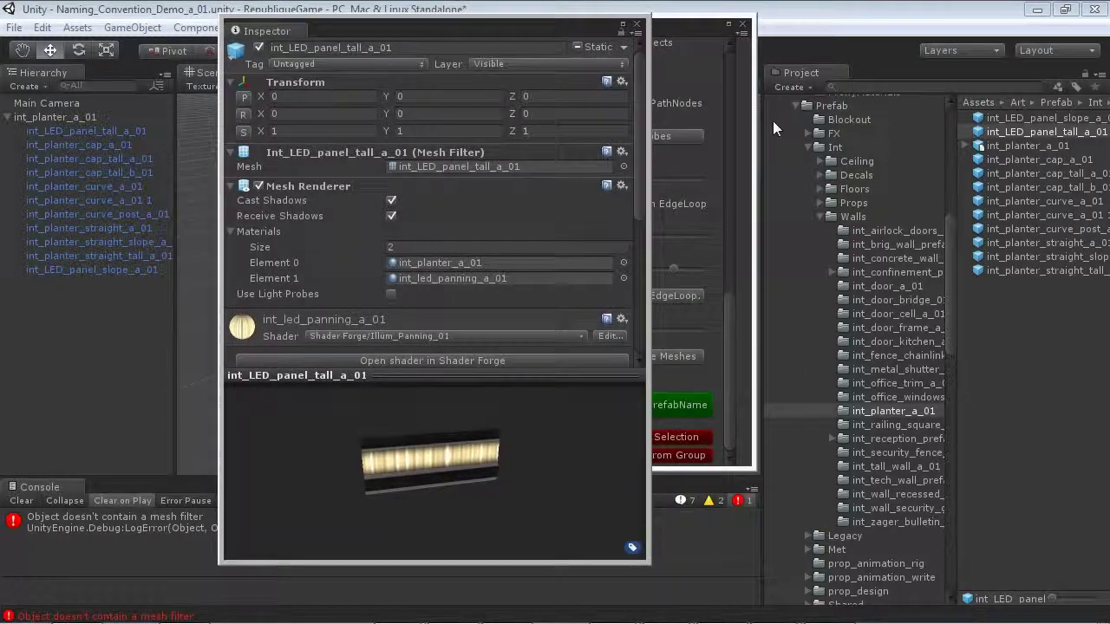
{"action": "left_click", "coordinate": [819, 147]}
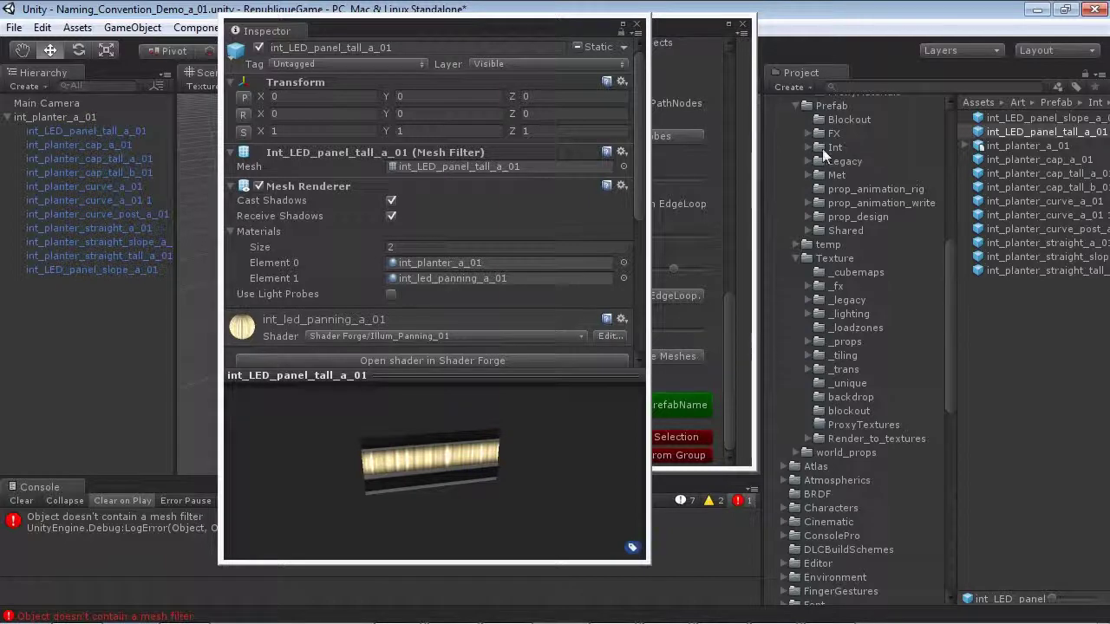
{"action": "left_click", "coordinate": [808, 148]}
{"action": "left_click", "coordinate": [821, 217]}
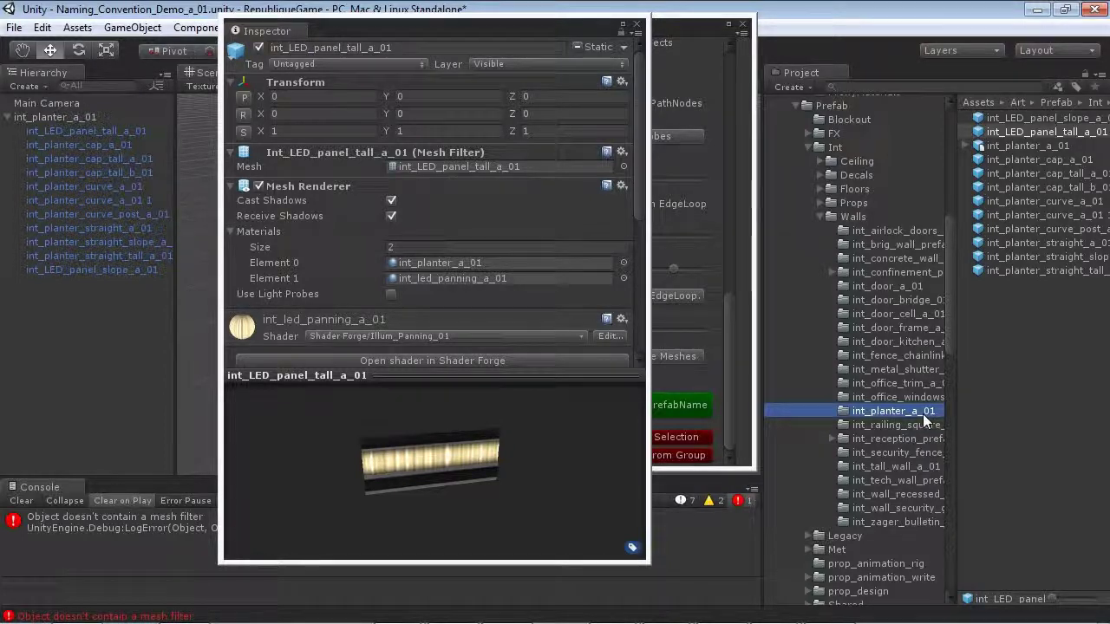
Search the project assets for "int" and filter the results by the Prefab type
{"action": "left_click", "coordinate": [860, 86]}
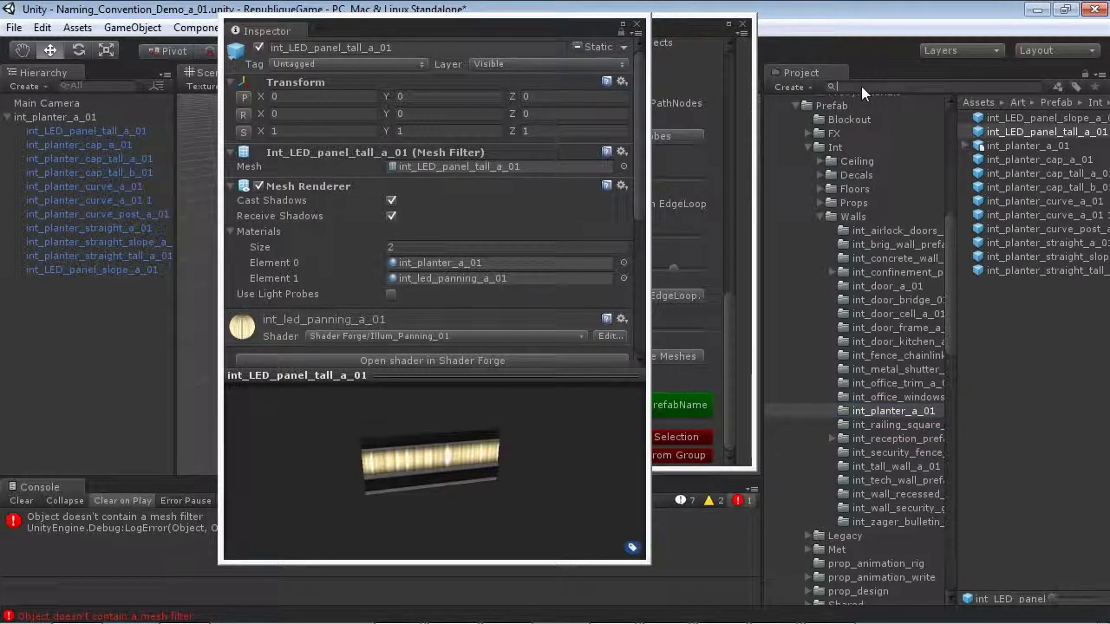
{"action": "type", "text": "int"}
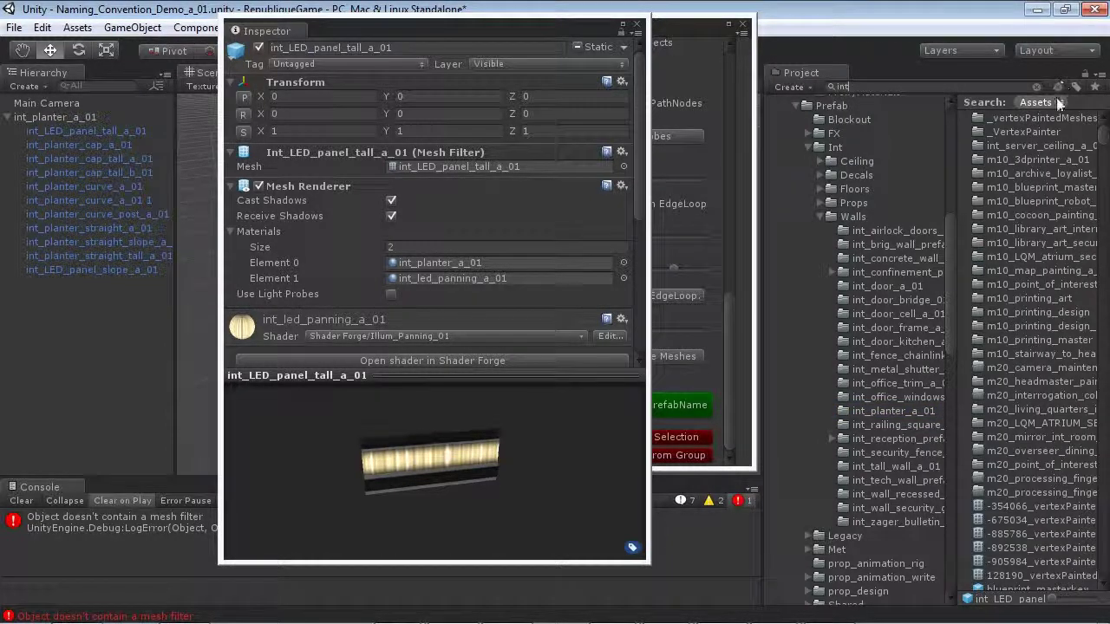
{"action": "left_click", "coordinate": [1056, 86]}
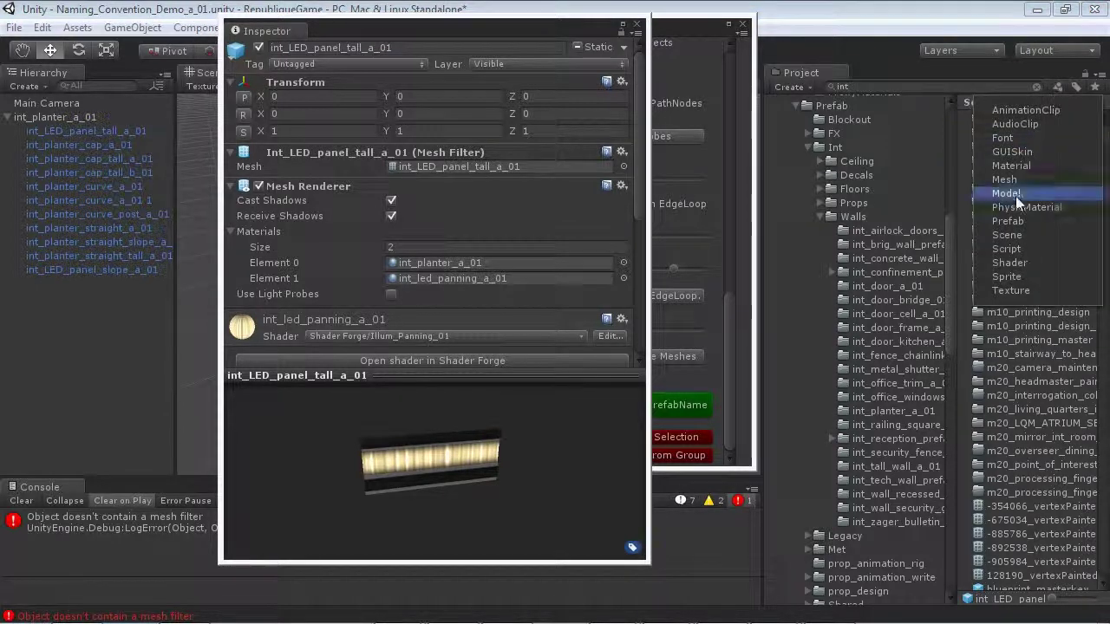
{"action": "left_click", "coordinate": [1008, 221]}
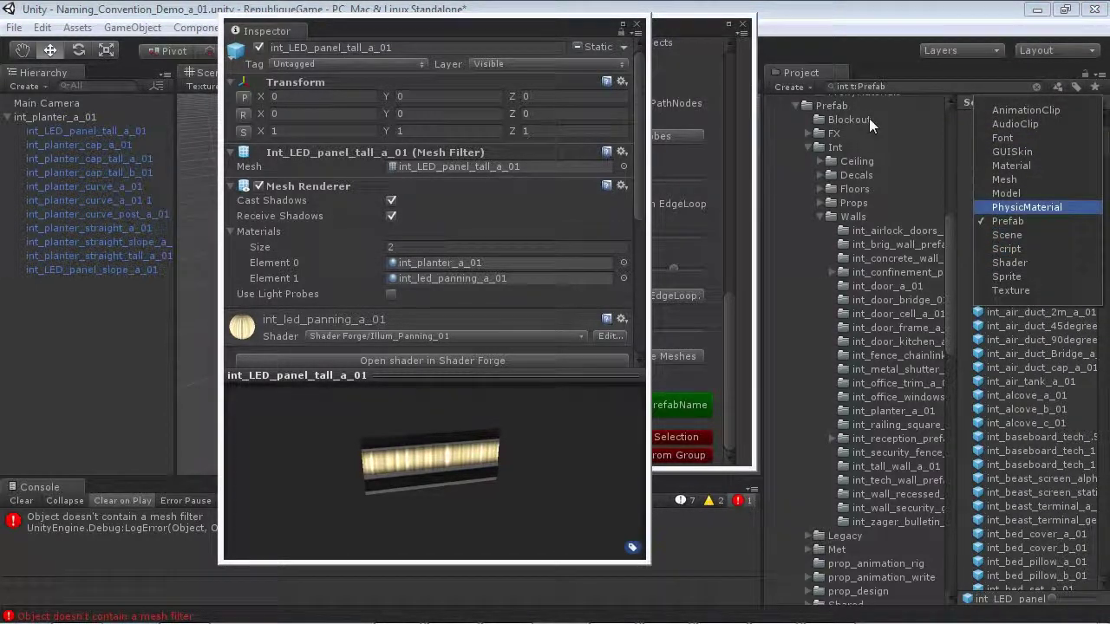
Browse the interior prefabs in the search results one by one, from int_air_duct_90degree_a_01 onward, examining their previews
{"action": "left_click", "coordinate": [1008, 340]}
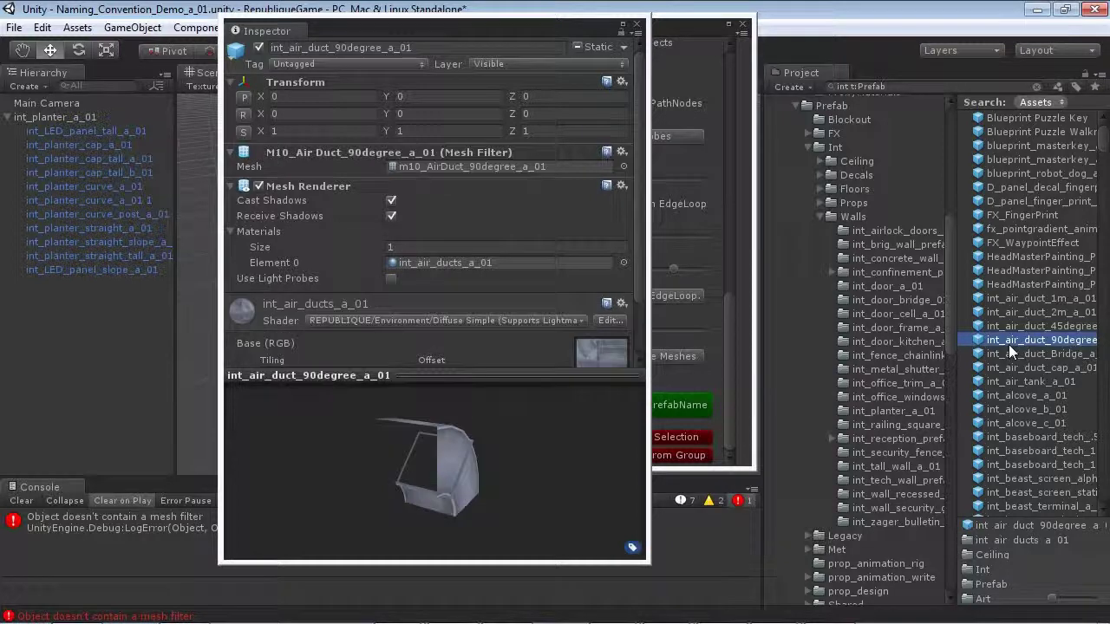
{"action": "left_click", "coordinate": [1012, 404]}
{"action": "key", "text": "Down"}
{"action": "key", "text": "Down"}
{"action": "key", "text": "Down"}
{"action": "key", "text": "Down"}
{"action": "key", "text": "Down"}
{"action": "key", "text": "Down"}
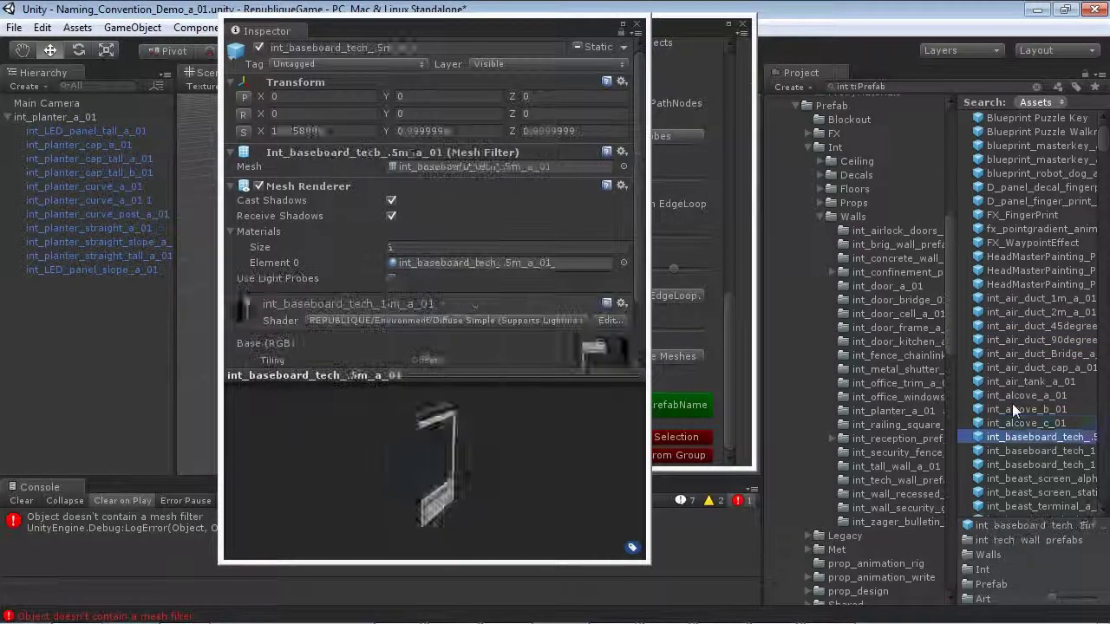
{"action": "key", "text": "Down"}
{"action": "key", "text": "Down"}
{"action": "key", "text": "Down"}
{"action": "key", "text": "Down"}
{"action": "key", "text": "Down"}
{"action": "key", "text": "Down"}
{"action": "key", "text": "Down"}
{"action": "key", "text": "Down"}
{"action": "key", "text": "Down"}
{"action": "key", "text": "Down"}
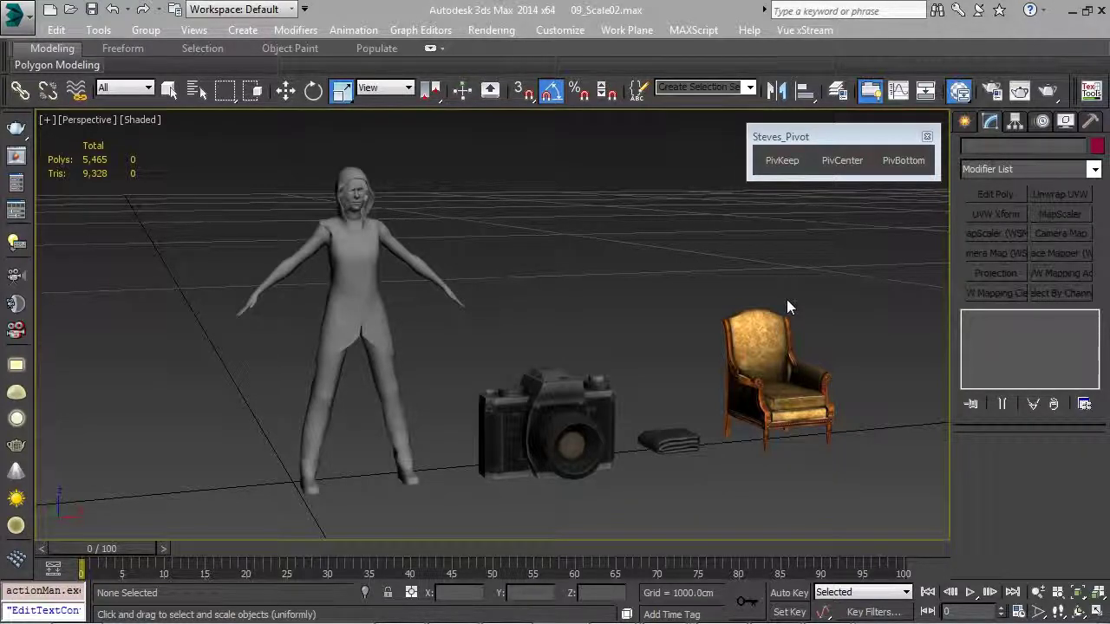
In 3ds Max, scale the met_camera_a_01 model down uniformly to about 20 percent and deselect it
{"action": "left_click", "coordinate": [529, 421]}
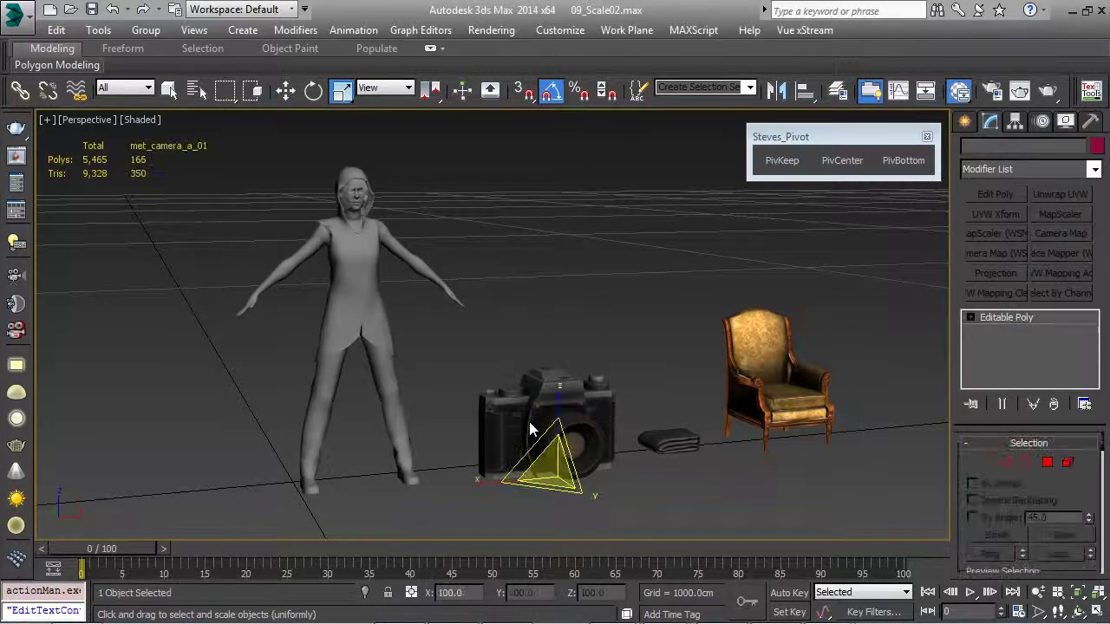
{"action": "left_click_drag", "start_coordinate": [554, 462], "coordinate": [553, 617]}
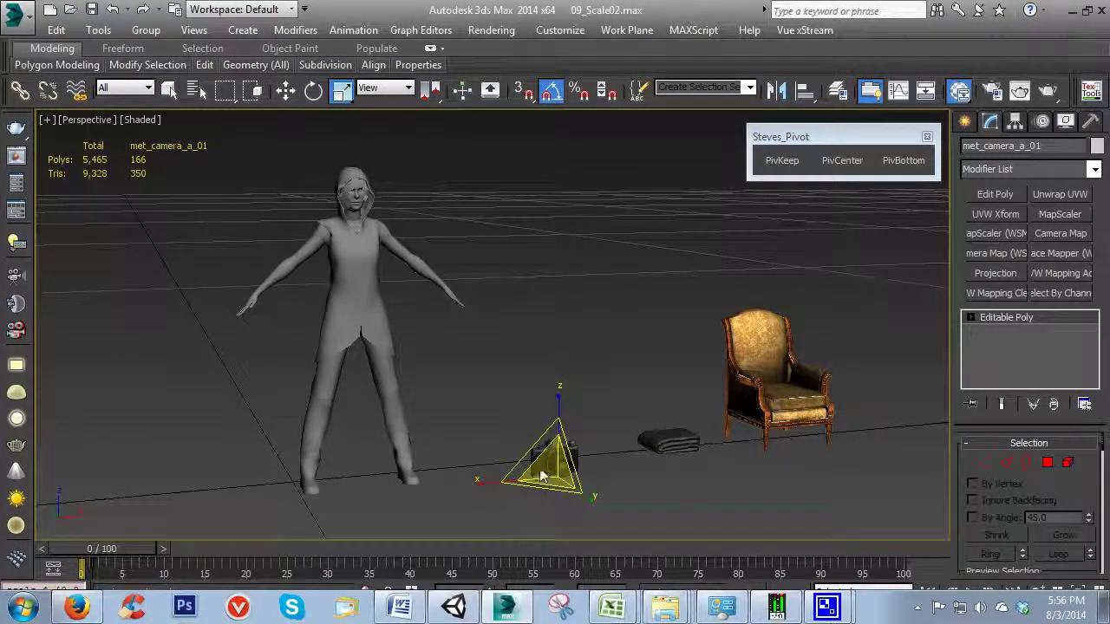
{"action": "mouse_move", "coordinate": [539, 467]}
{"action": "middle_mouse_down"}
{"action": "mouse_move", "coordinate": [525, 396]}
{"action": "mouse_move", "coordinate": [539, 456]}
{"action": "middle_mouse_up"}
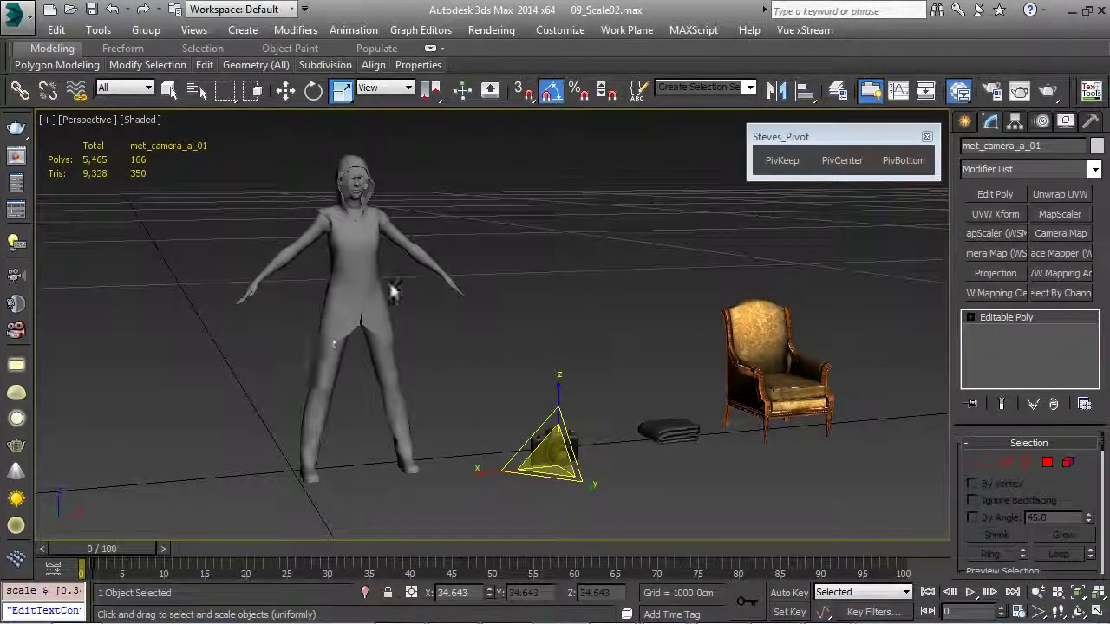
{"action": "left_click_drag", "start_coordinate": [563, 466], "coordinate": [565, 514]}
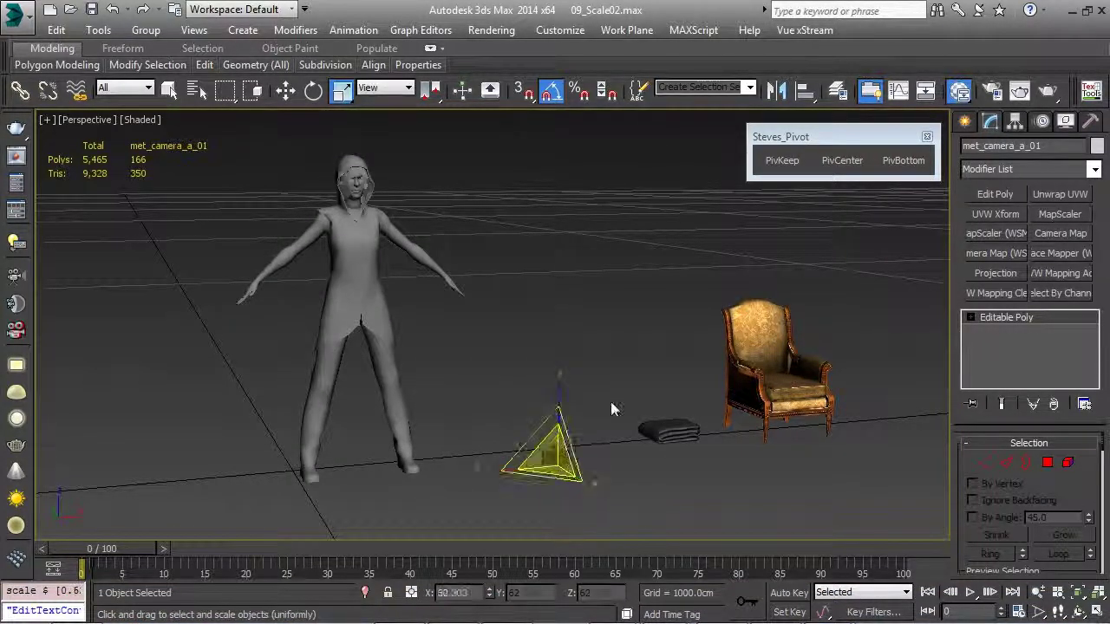
{"action": "left_click", "coordinate": [599, 444]}
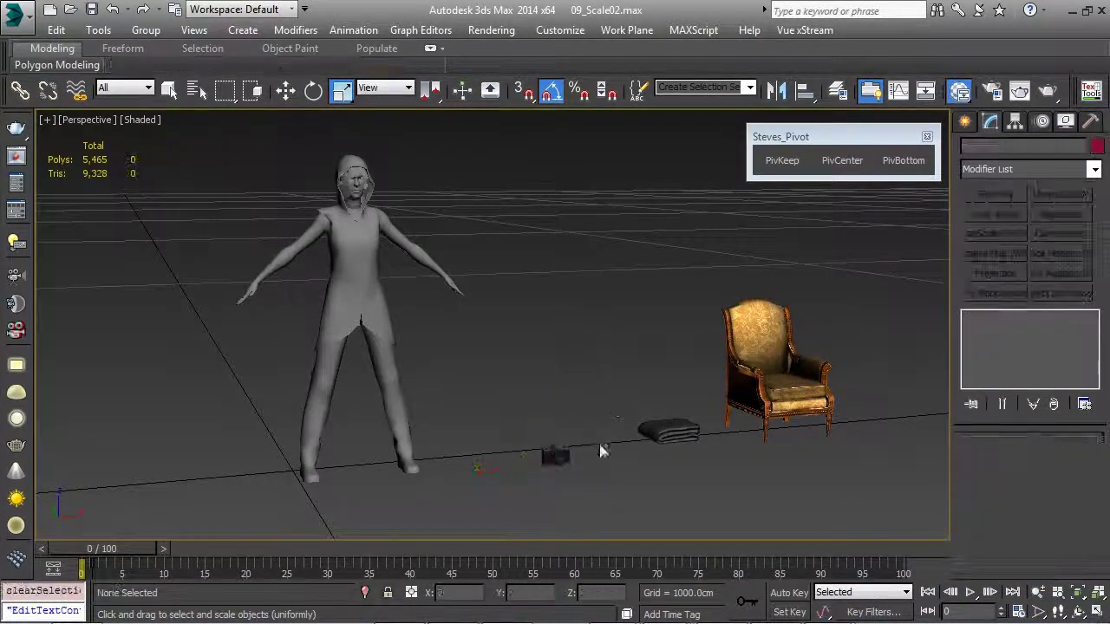
Reselect the met_camera_a_01 model, show it in the Front view and apply PivKeep from Steves_Pivot to it
{"action": "left_click", "coordinate": [560, 466]}
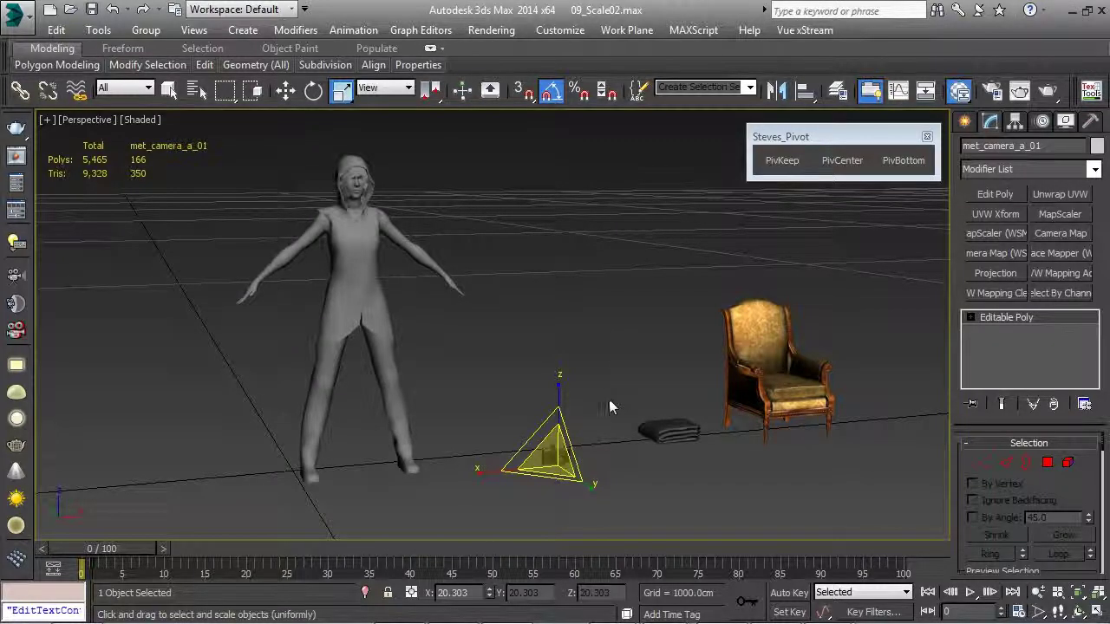
{"action": "left_click", "coordinate": [595, 464]}
{"action": "left_click", "coordinate": [549, 460]}
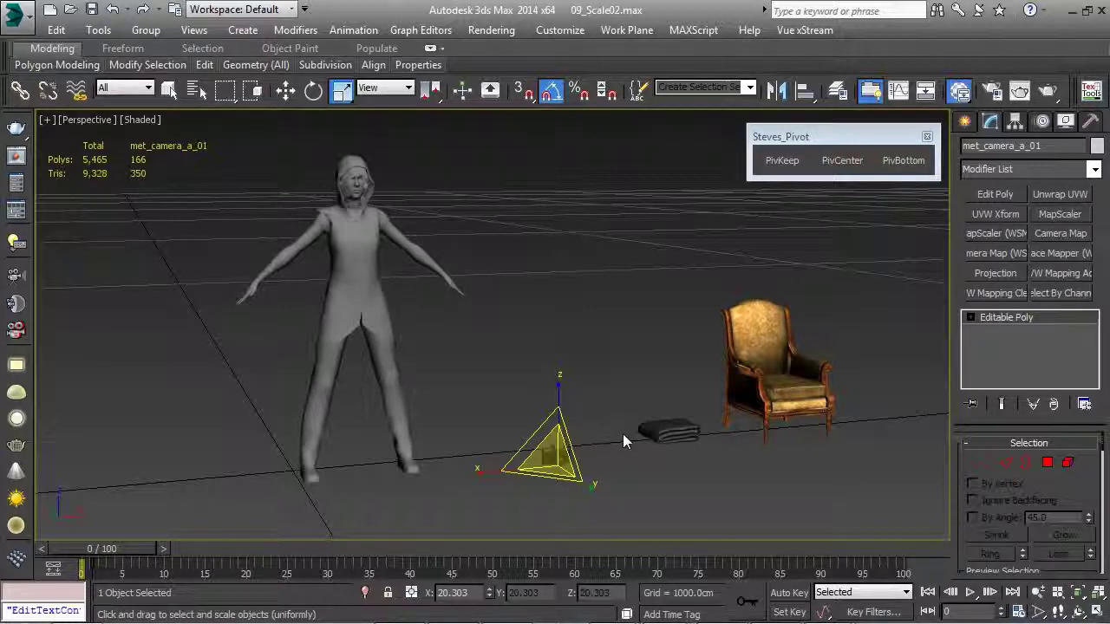
{"action": "key", "text": "f"}
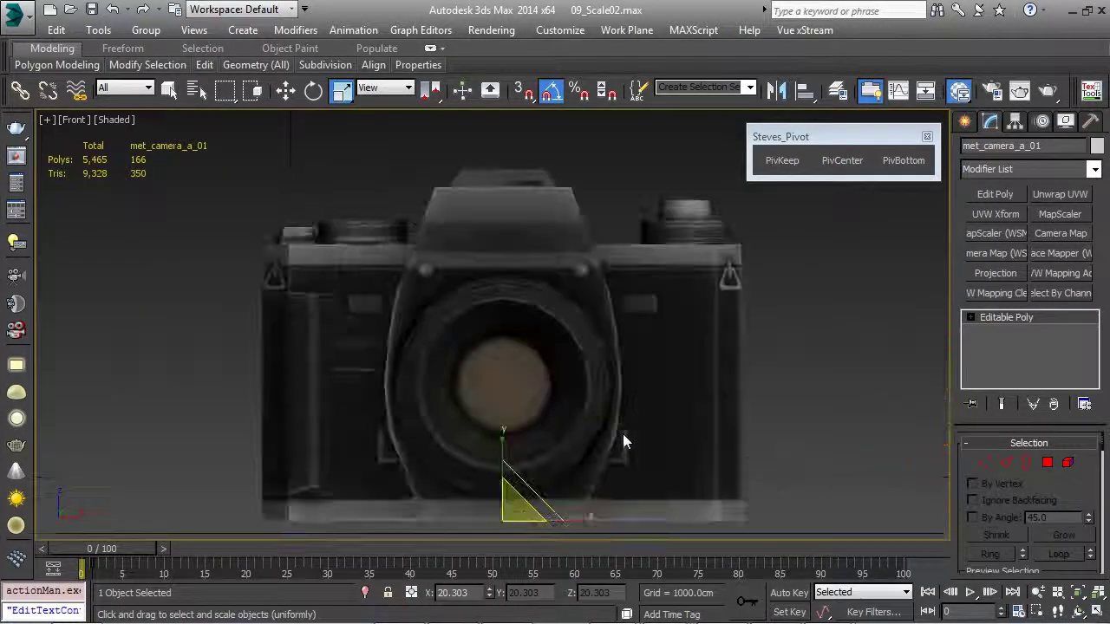
{"action": "scroll", "coordinate": [626, 438], "scroll_direction": "down", "scroll_amount": 5}
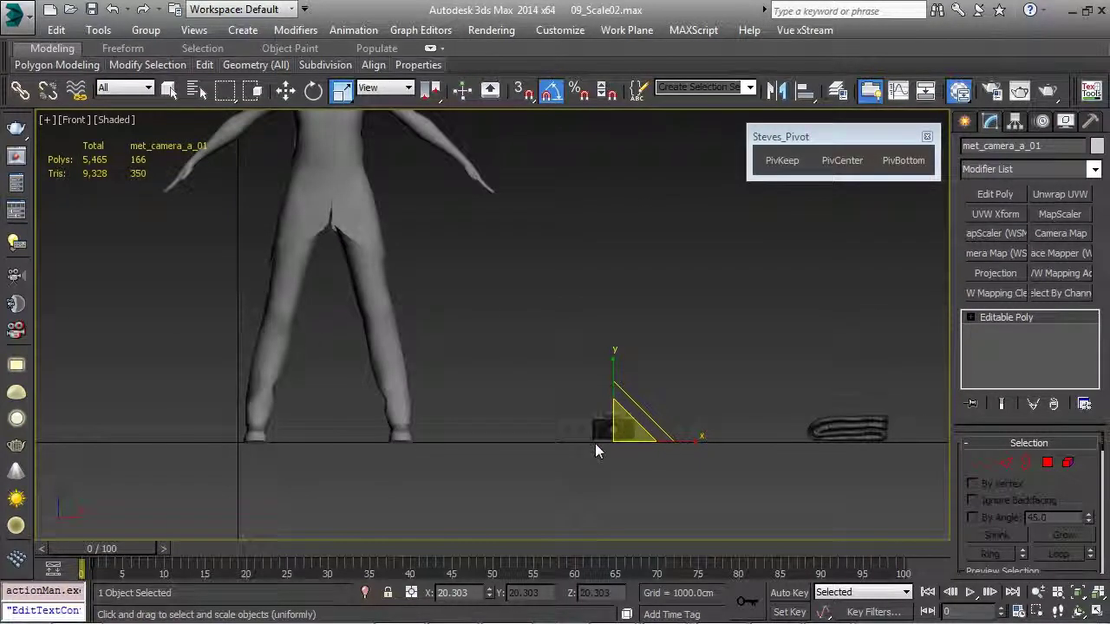
{"action": "middle_click_drag", "start_coordinate": [597, 434], "coordinate": [601, 440]}
{"action": "key", "text": "w"}
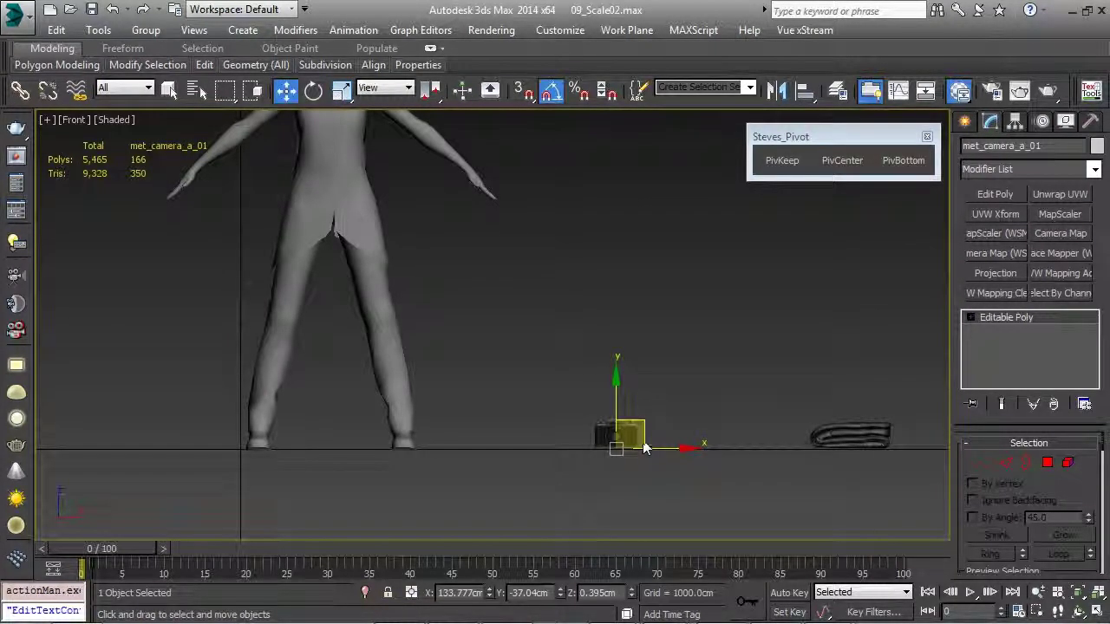
{"action": "key", "text": "r"}
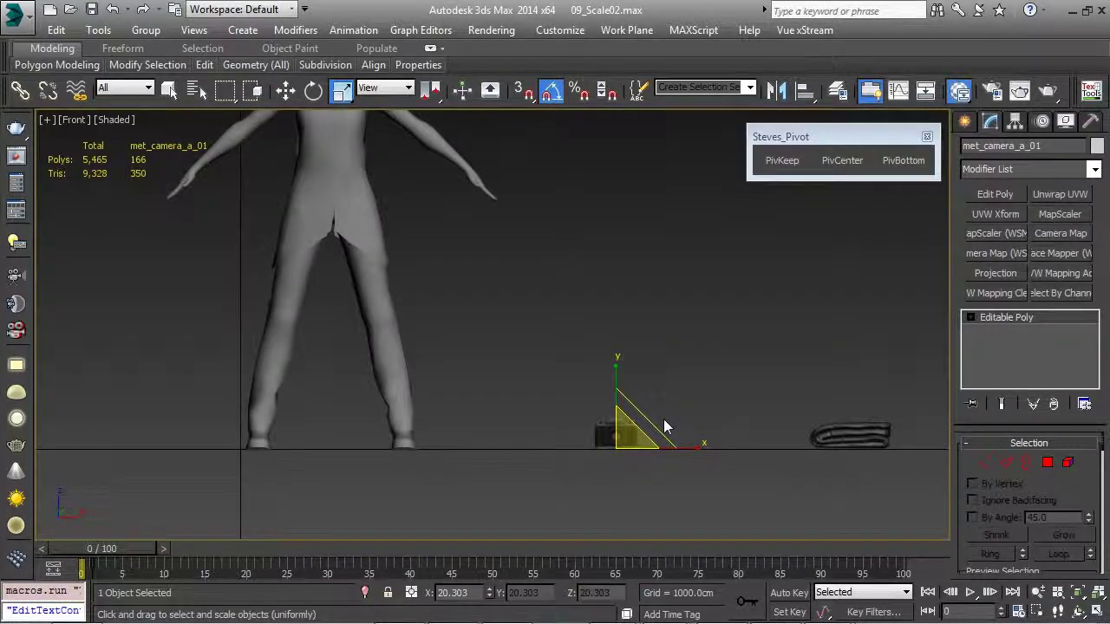
{"action": "middle_click_drag", "start_coordinate": [663, 418], "coordinate": [611, 423]}
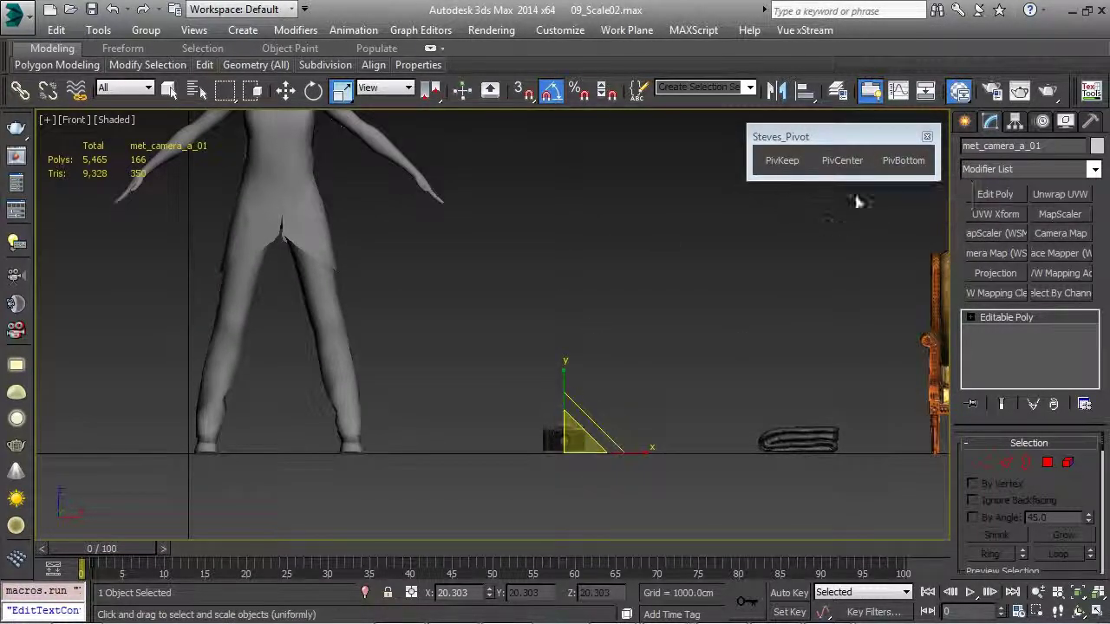
{"action": "left_click", "coordinate": [778, 164]}
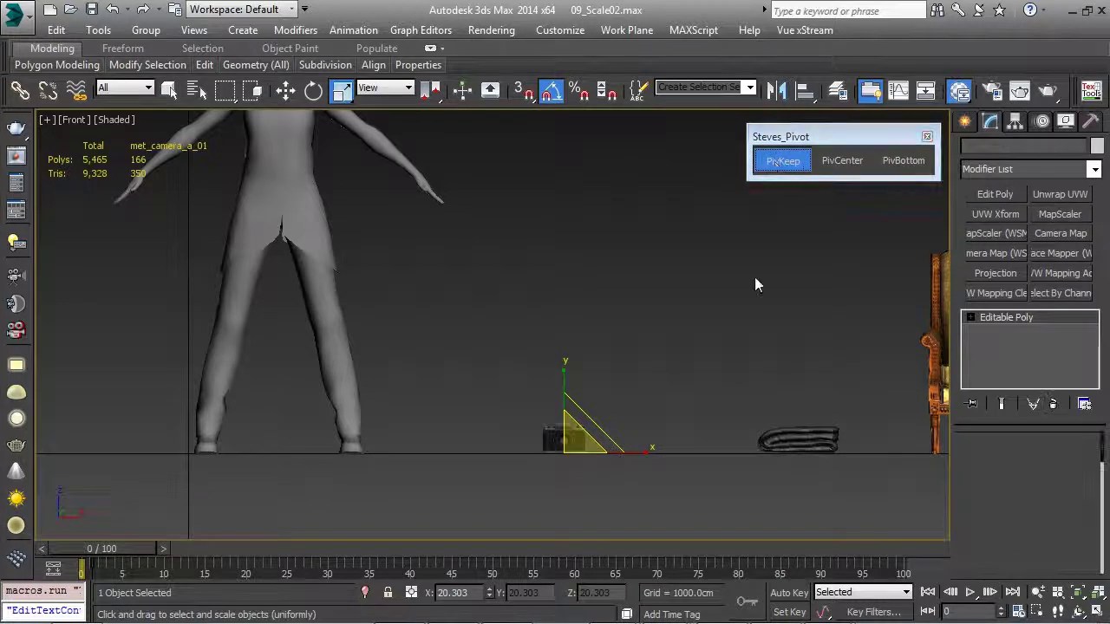
Launch TexTools for the camera, enter a new distance for the 512-pixel texel ratio and set the texture size to 128
{"action": "left_click", "coordinate": [1091, 92]}
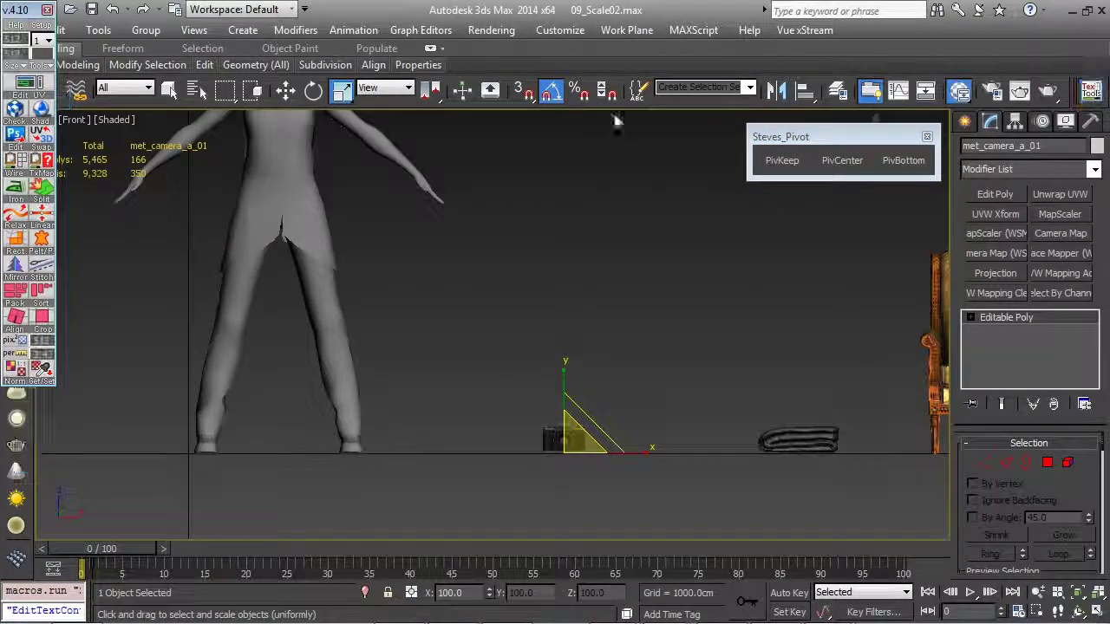
{"action": "left_click_drag", "start_coordinate": [32, 7], "coordinate": [295, 140]}
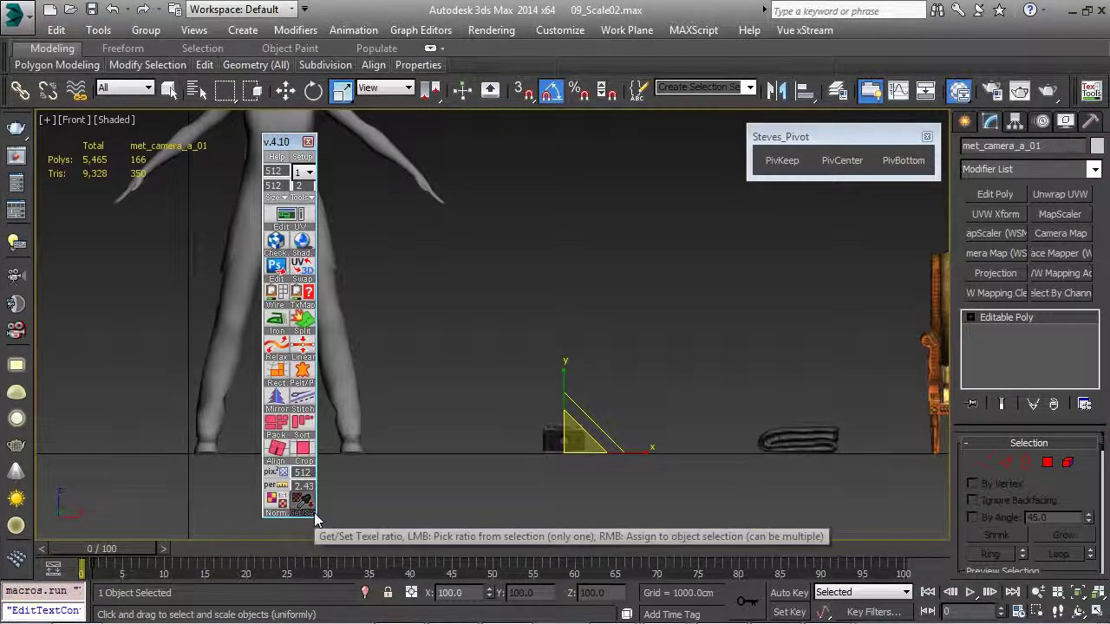
{"action": "left_click", "coordinate": [305, 472]}
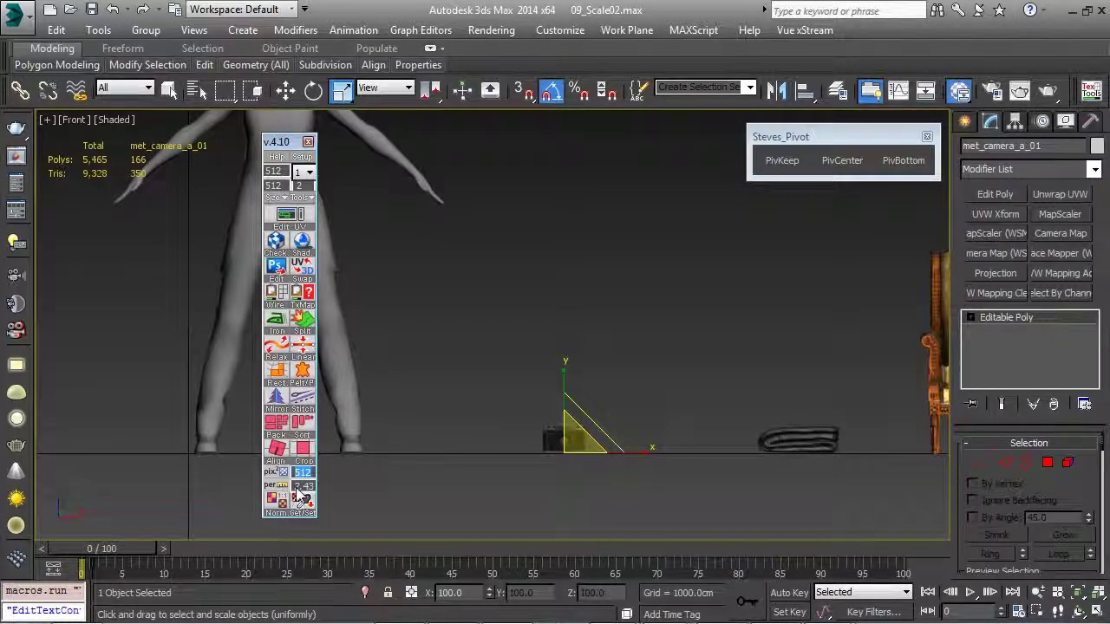
{"action": "left_click", "coordinate": [296, 489]}
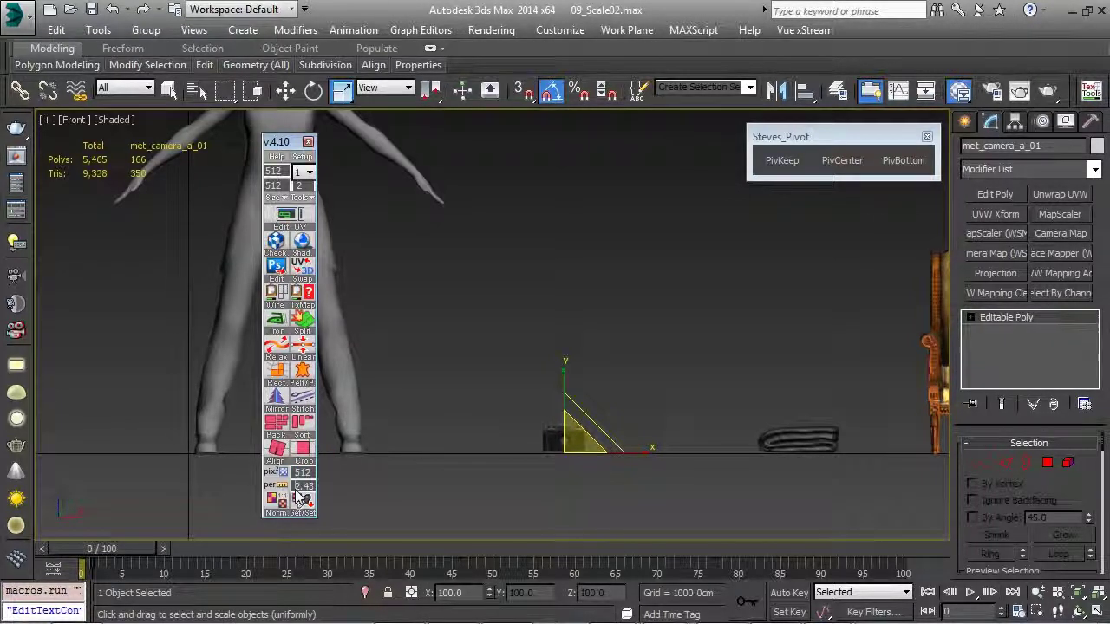
{"action": "left_click_drag", "start_coordinate": [295, 488], "coordinate": [313, 488]}
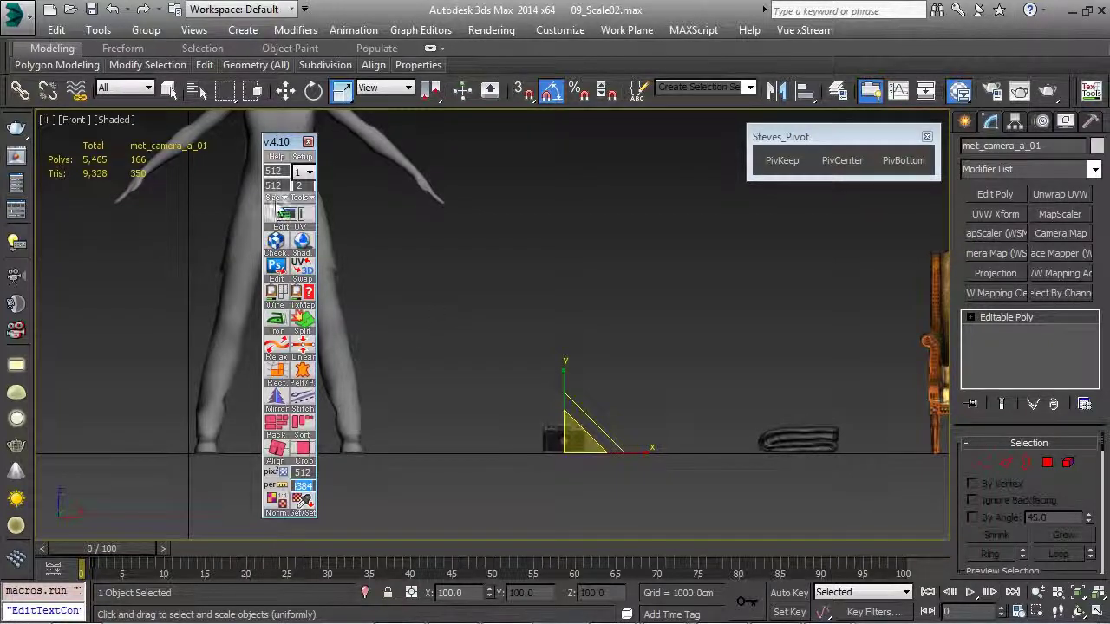
{"action": "left_click", "coordinate": [279, 206]}
{"action": "left_click", "coordinate": [247, 241]}
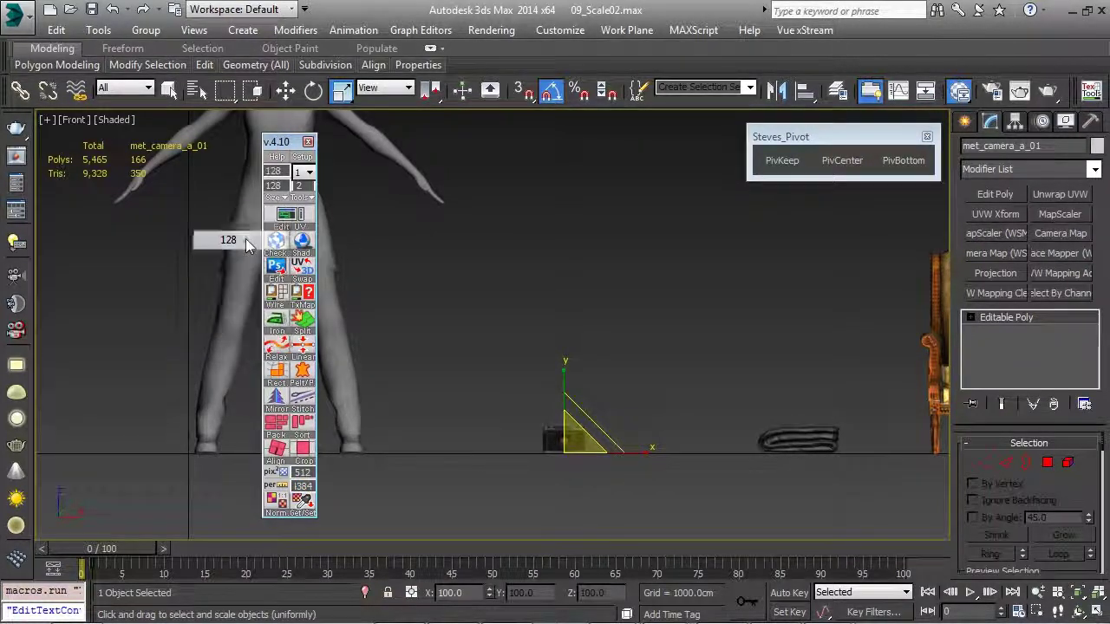
Open the camera's UVs beside the model in the UV editor, with the met_camera_a_01_diff texture as background
{"action": "middle_click_drag", "start_coordinate": [440, 326], "coordinate": [511, 328]}
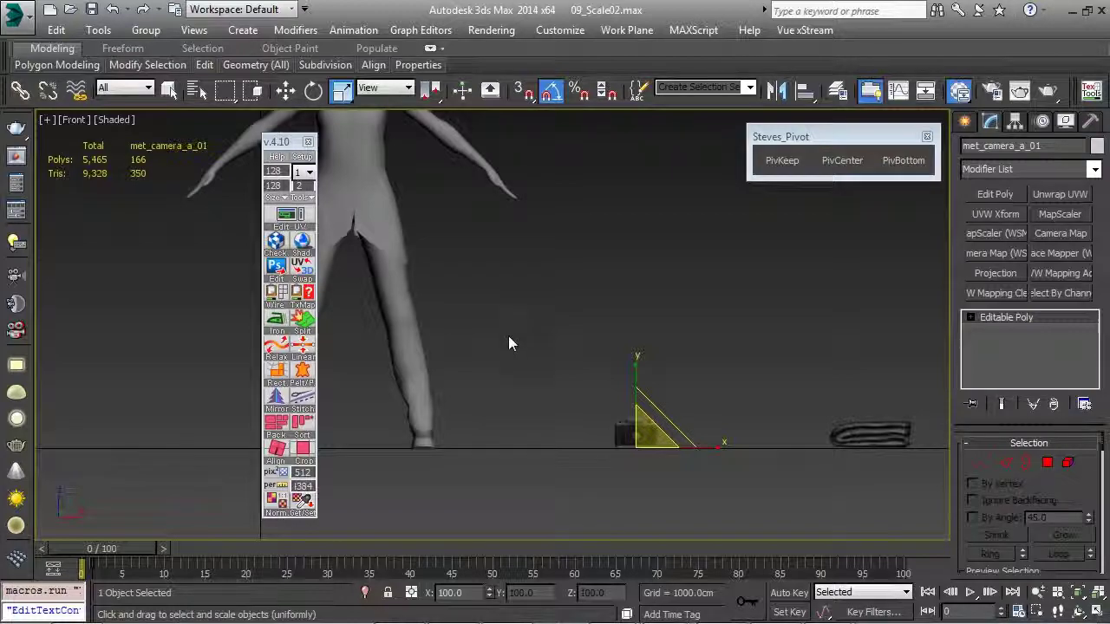
{"action": "left_click", "coordinate": [289, 217]}
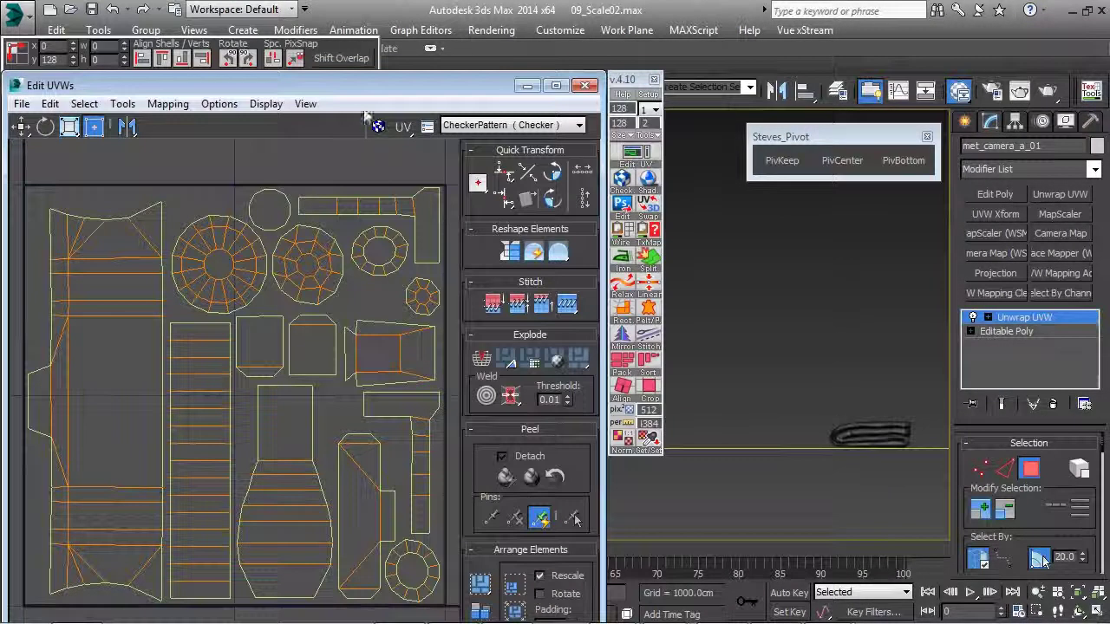
{"action": "left_click_drag", "start_coordinate": [354, 73], "coordinate": [459, 10]}
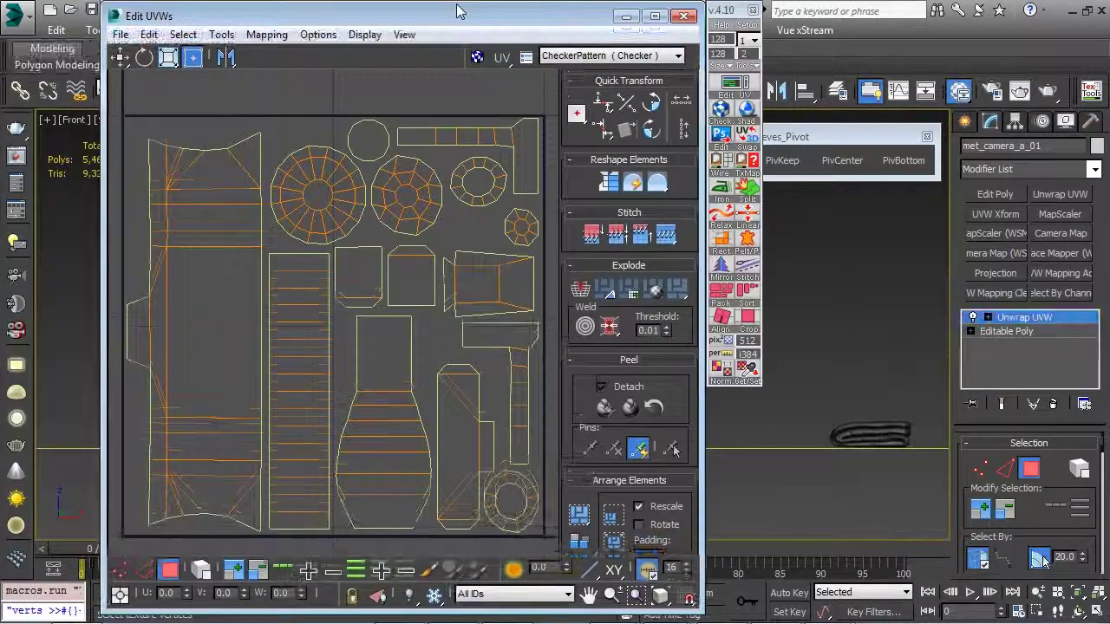
{"action": "left_click_drag", "start_coordinate": [702, 7], "coordinate": [469, 193]}
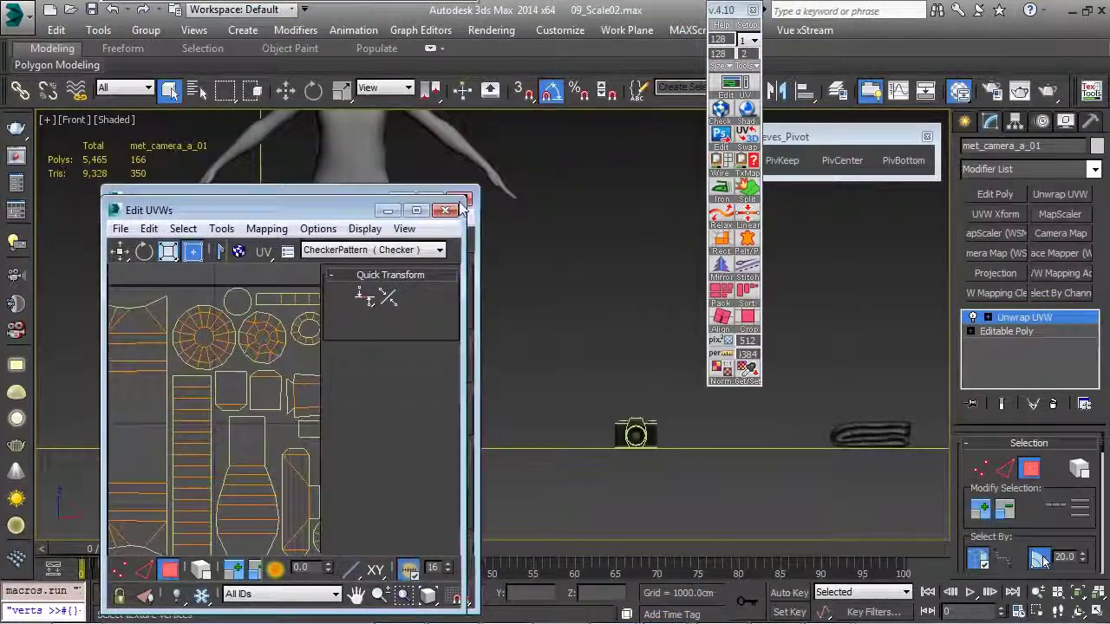
{"action": "left_click_drag", "start_coordinate": [319, 228], "coordinate": [907, 138]}
{"action": "middle_click_drag", "start_coordinate": [560, 235], "coordinate": [443, 229]}
{"action": "left_click", "coordinate": [795, 240]}
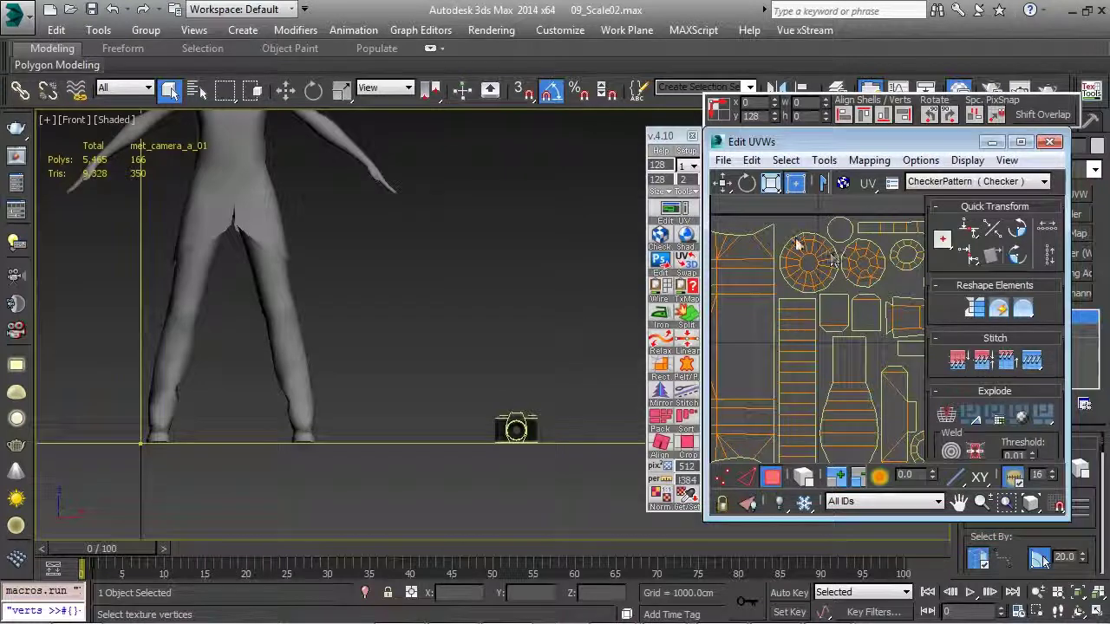
{"action": "left_click", "coordinate": [935, 182]}
{"action": "left_click", "coordinate": [961, 211]}
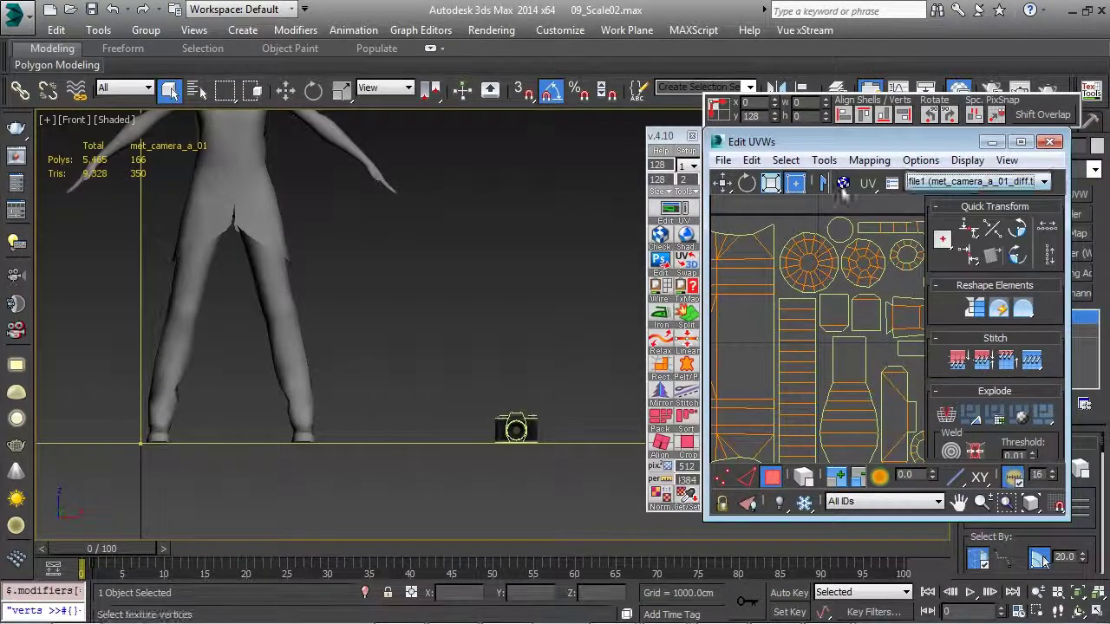
{"action": "left_click", "coordinate": [842, 184]}
Examine how the camera's UV shells line up with the diffuse texture, up close and as a whole layout
{"action": "scroll", "coordinate": [791, 293], "scroll_direction": "up", "scroll_amount": 5}
{"action": "middle_click_drag", "start_coordinate": [797, 312], "coordinate": [741, 337]}
{"action": "mouse_move", "coordinate": [854, 303]}
{"action": "middle_mouse_down"}
{"action": "mouse_move", "coordinate": [814, 385]}
{"action": "mouse_move", "coordinate": [760, 307]}
{"action": "middle_mouse_up"}
{"action": "mouse_move", "coordinate": [832, 365]}
{"action": "middle_mouse_down"}
{"action": "mouse_move", "coordinate": [803, 340]}
{"action": "mouse_move", "coordinate": [791, 305]}
{"action": "mouse_move", "coordinate": [824, 227]}
{"action": "mouse_move", "coordinate": [828, 259]}
{"action": "mouse_move", "coordinate": [854, 213]}
{"action": "middle_mouse_up"}
{"action": "middle_click_drag", "start_coordinate": [757, 295], "coordinate": [817, 243]}
{"action": "middle_click_drag", "start_coordinate": [737, 227], "coordinate": [818, 322]}
{"action": "middle_click_drag", "start_coordinate": [800, 269], "coordinate": [824, 411]}
{"action": "mouse_move", "coordinate": [805, 354]}
{"action": "middle_mouse_down"}
{"action": "mouse_move", "coordinate": [804, 329]}
{"action": "mouse_move", "coordinate": [830, 414]}
{"action": "middle_mouse_up"}
{"action": "scroll", "coordinate": [807, 317], "scroll_direction": "down", "scroll_amount": 8}
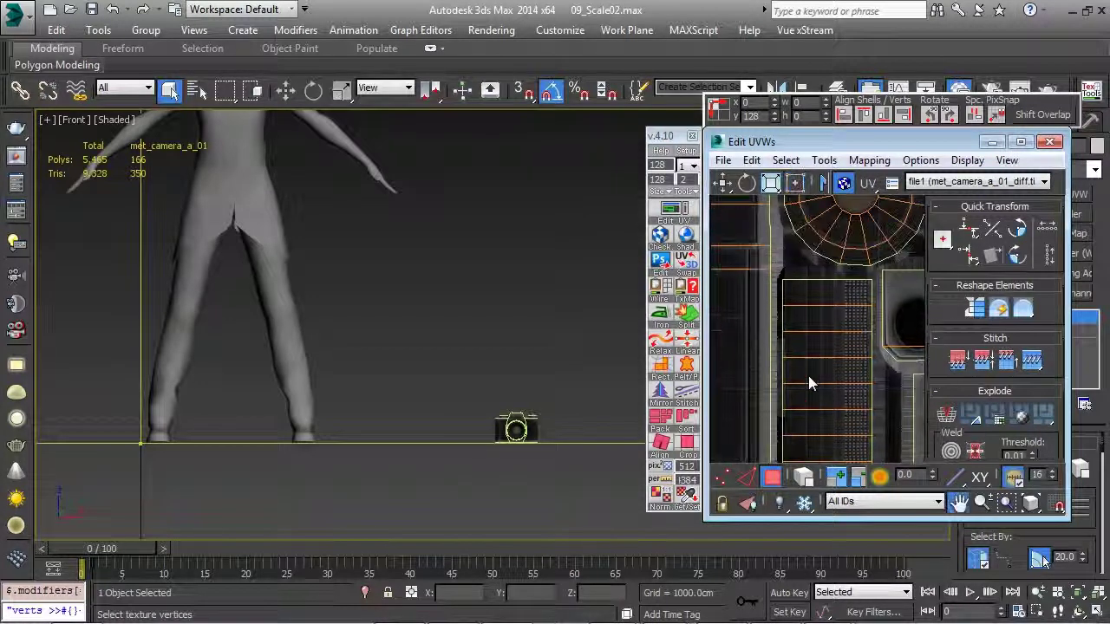
{"action": "middle_click_drag", "start_coordinate": [806, 373], "coordinate": [802, 315]}
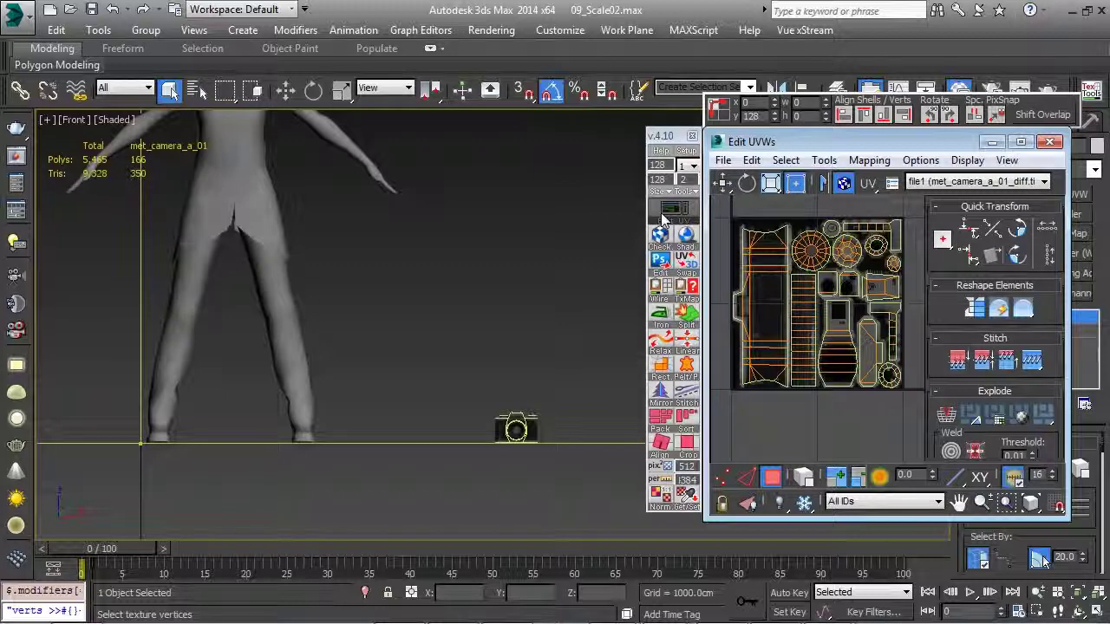
Assign the texel ratio to the camera at texture size 128 and reopen its UV layout to check the shell sizes
{"action": "left_click", "coordinate": [687, 500]}
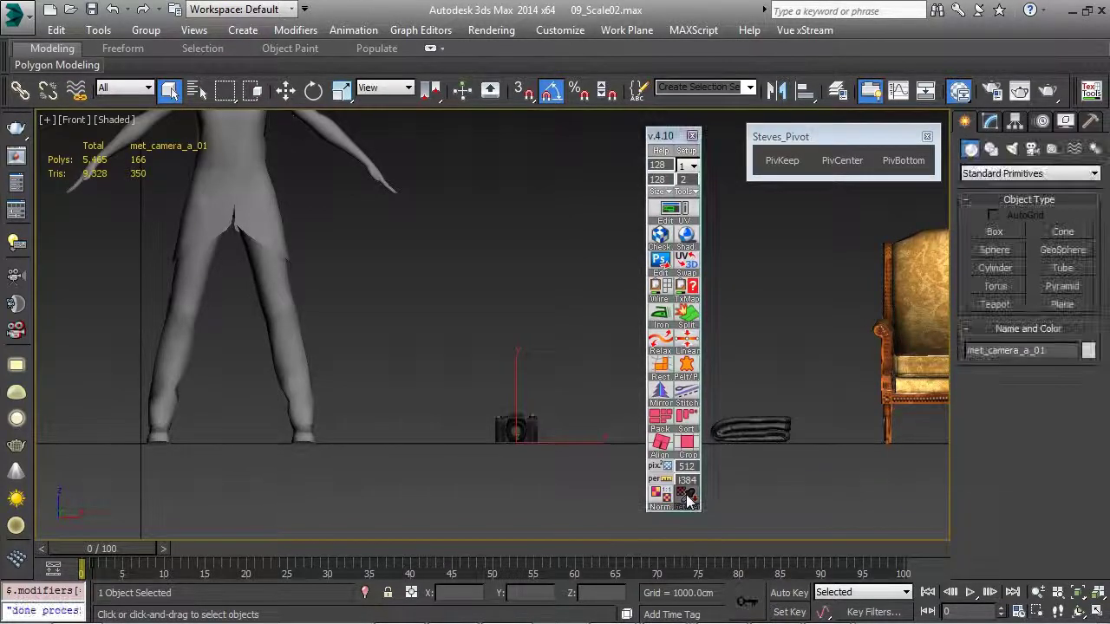
{"action": "key", "text": "z"}
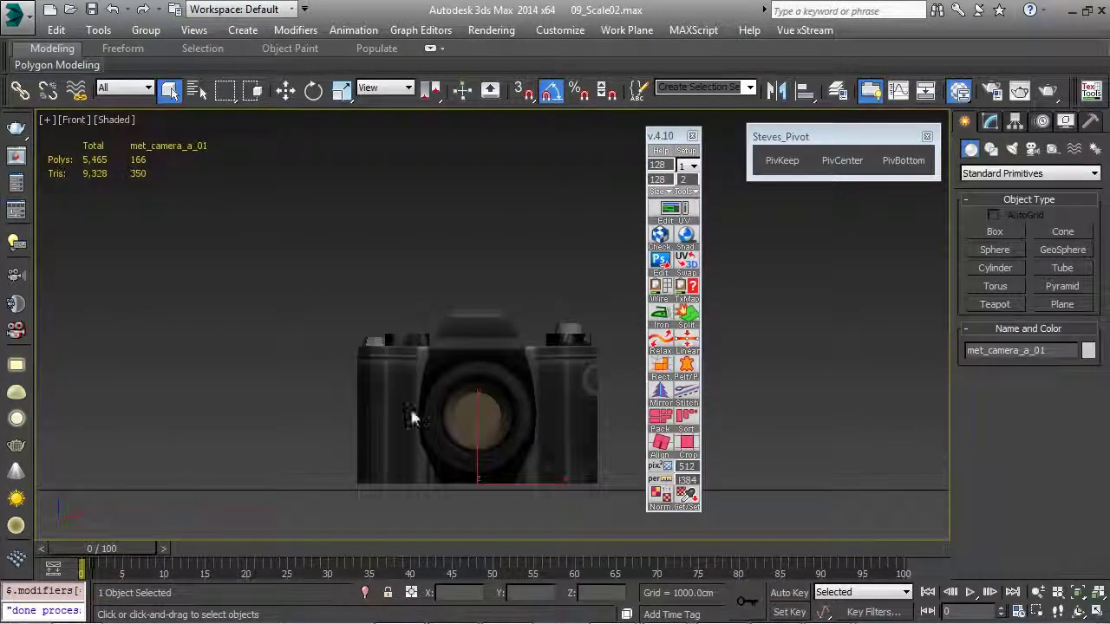
{"action": "left_click", "coordinate": [673, 212]}
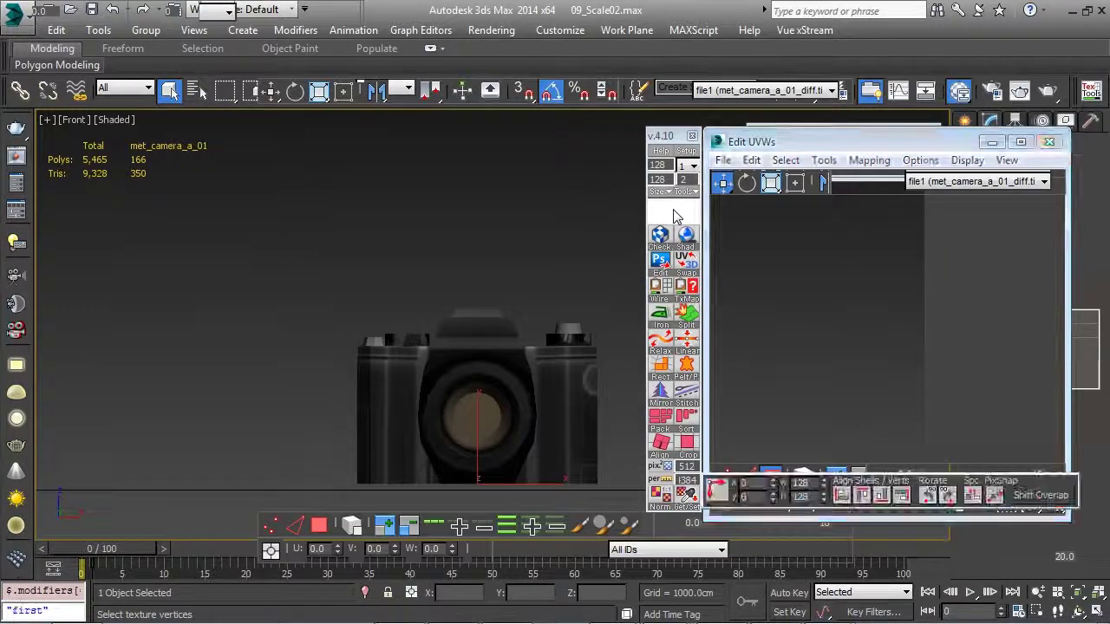
{"action": "middle_click_drag", "start_coordinate": [785, 361], "coordinate": [798, 384]}
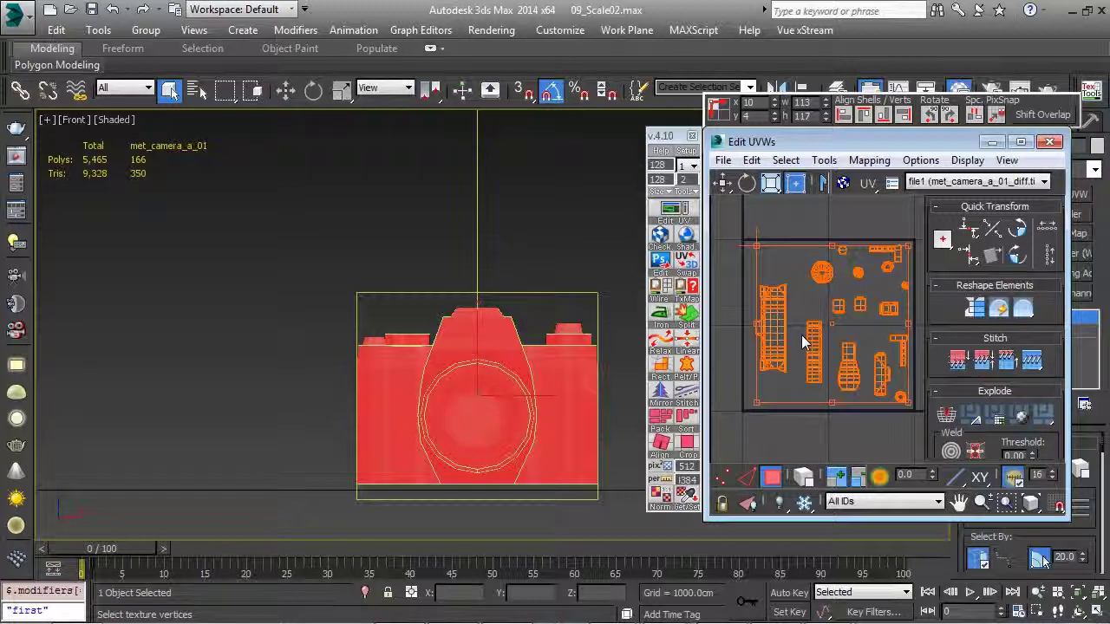
Set the TexTools texture size to 64 by 64 and assign the texel ratio to the camera again
{"action": "left_click", "coordinate": [666, 166]}
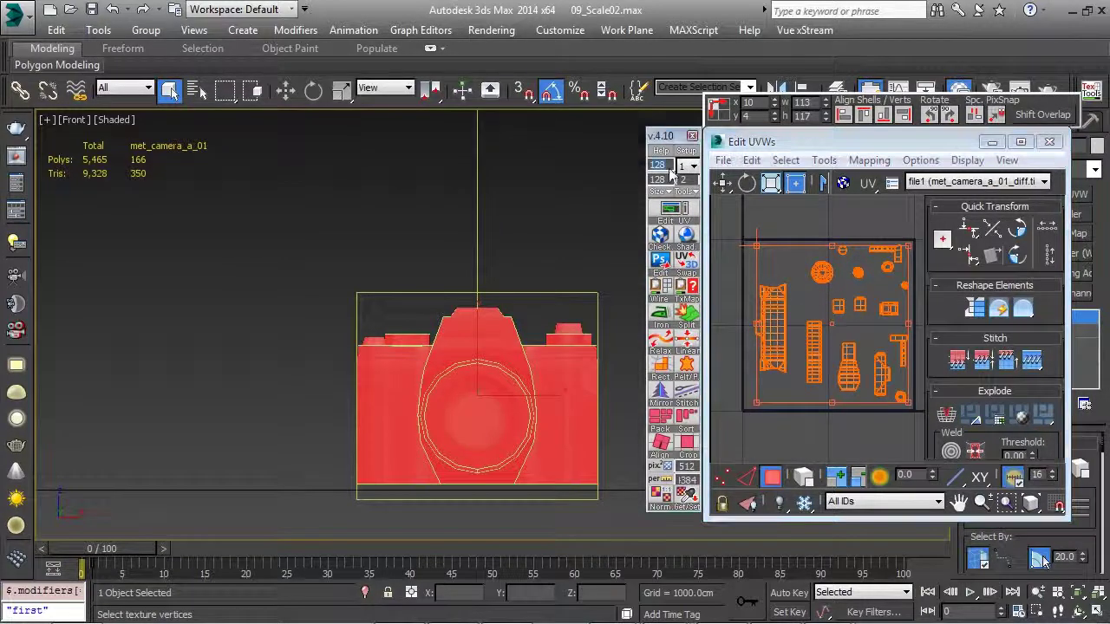
{"action": "type", "text": "64"}
{"action": "key", "text": "Tab"}
{"action": "type", "text": "64"}
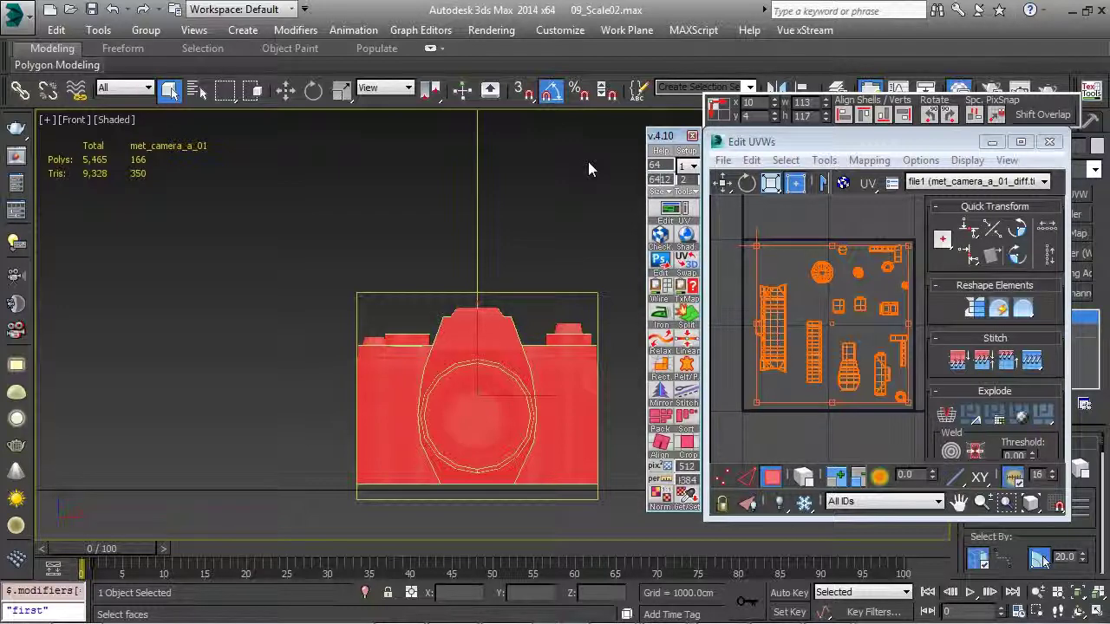
{"action": "key", "text": "Delete"}
{"action": "key", "text": "Delete"}
{"action": "key", "text": "Delete"}
{"action": "key", "text": "Return"}
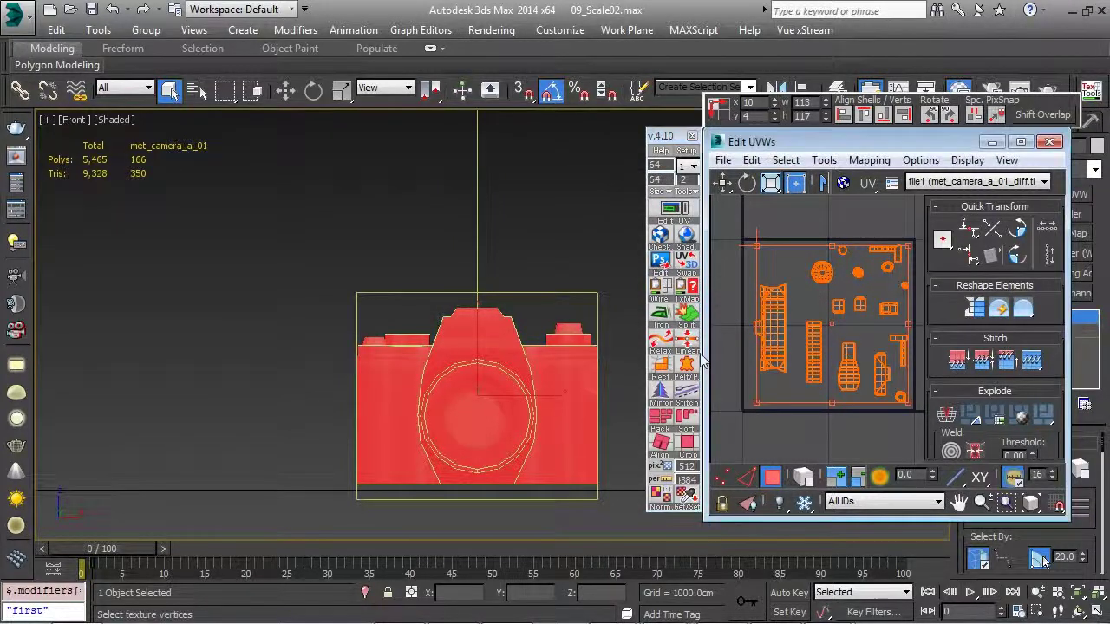
{"action": "left_click", "coordinate": [684, 496]}
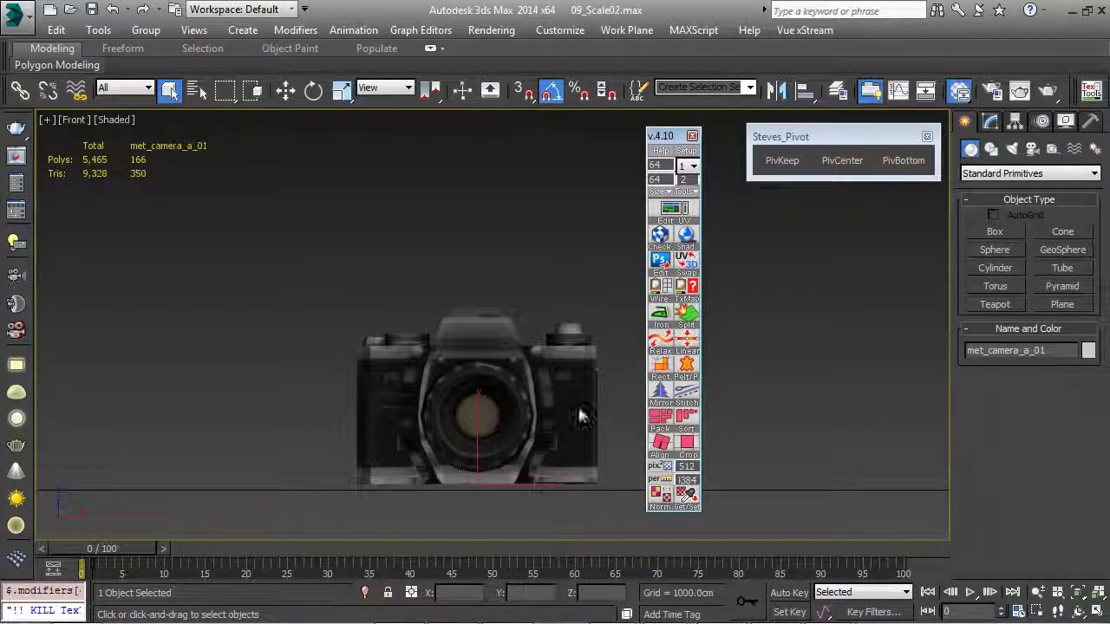
Review the camera's rescaled UV layout in the UV editor, then remove its Unwrap UVW modifier and deselect it
{"action": "left_click", "coordinate": [670, 212]}
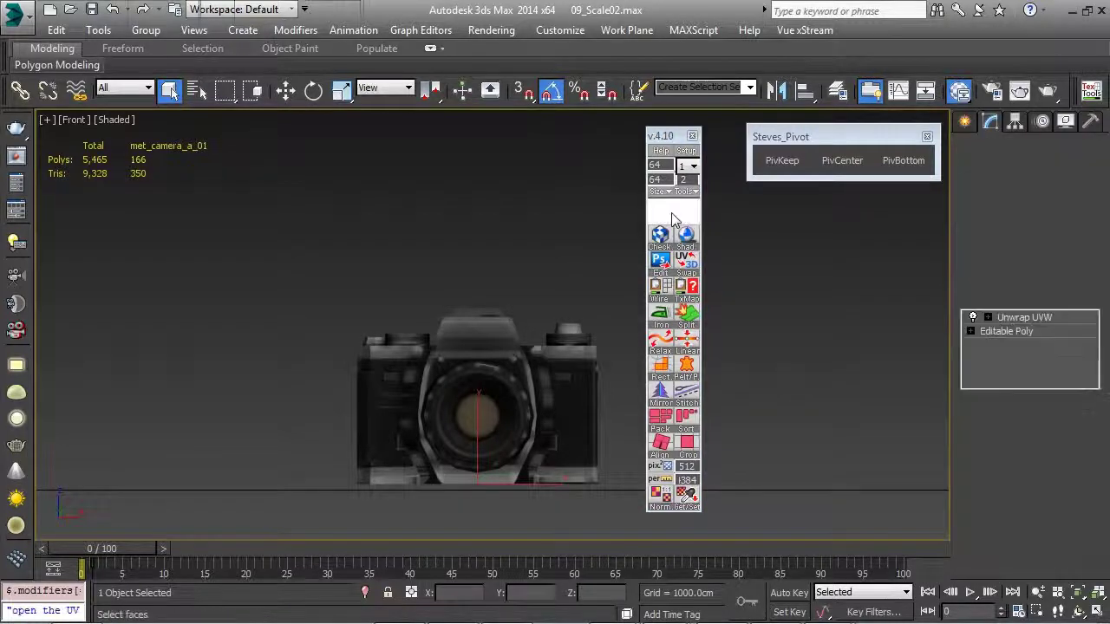
{"action": "middle_click_drag", "start_coordinate": [802, 288], "coordinate": [847, 286]}
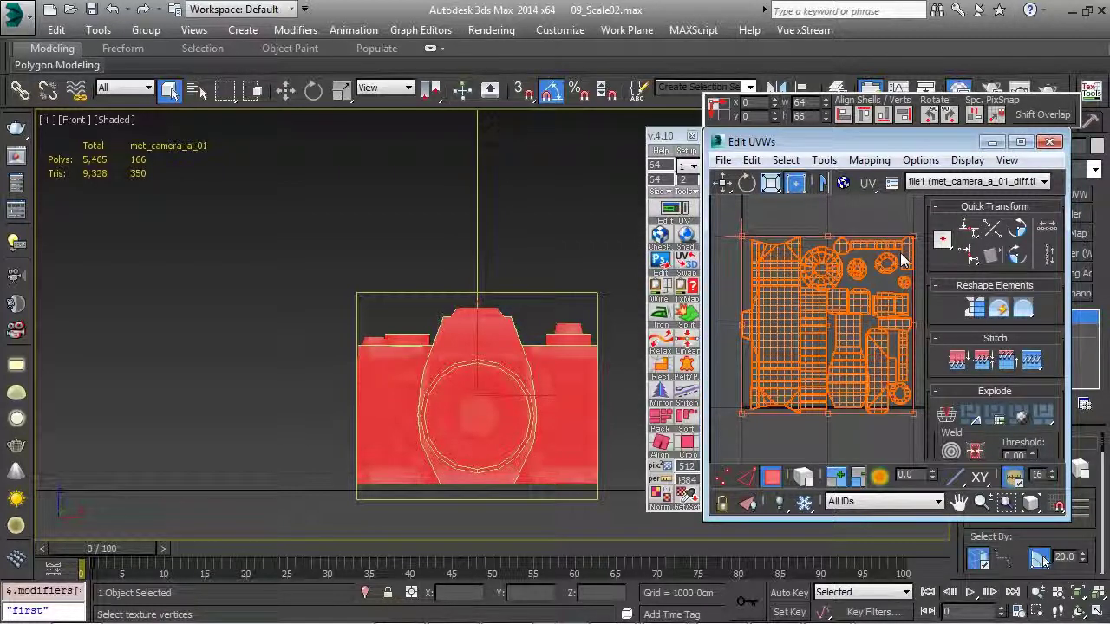
{"action": "left_click", "coordinate": [857, 222]}
{"action": "middle_click_drag", "start_coordinate": [503, 339], "coordinate": [563, 377]}
{"action": "scroll", "coordinate": [440, 340], "scroll_direction": "down", "scroll_amount": 3}
{"action": "scroll", "coordinate": [441, 340], "scroll_direction": "down", "scroll_amount": 3}
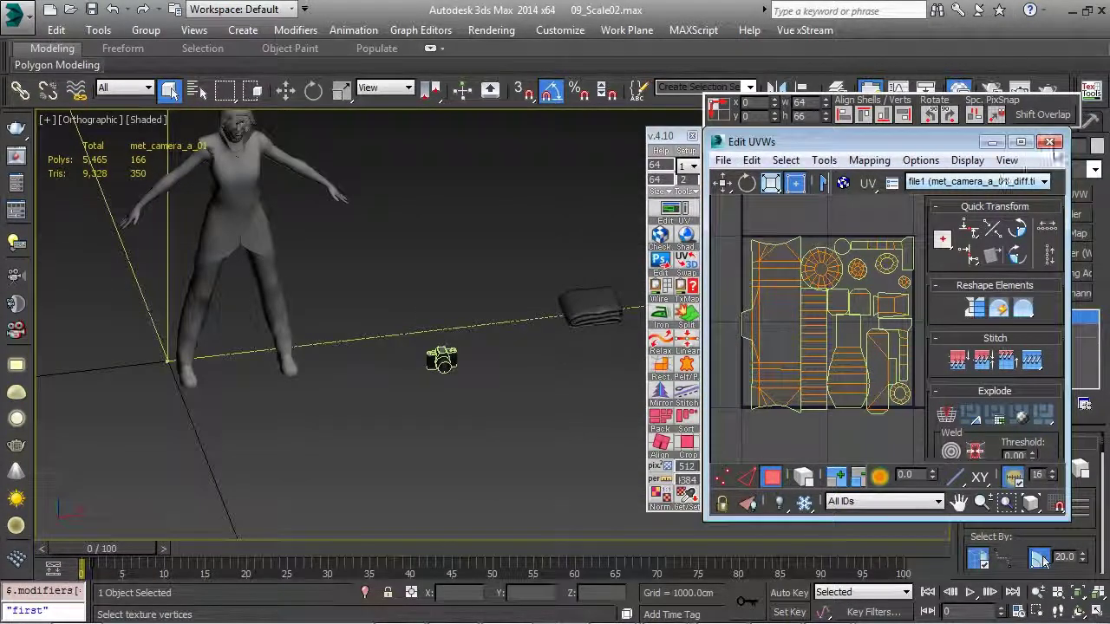
{"action": "left_click", "coordinate": [1049, 141]}
{"action": "left_click", "coordinate": [1052, 403]}
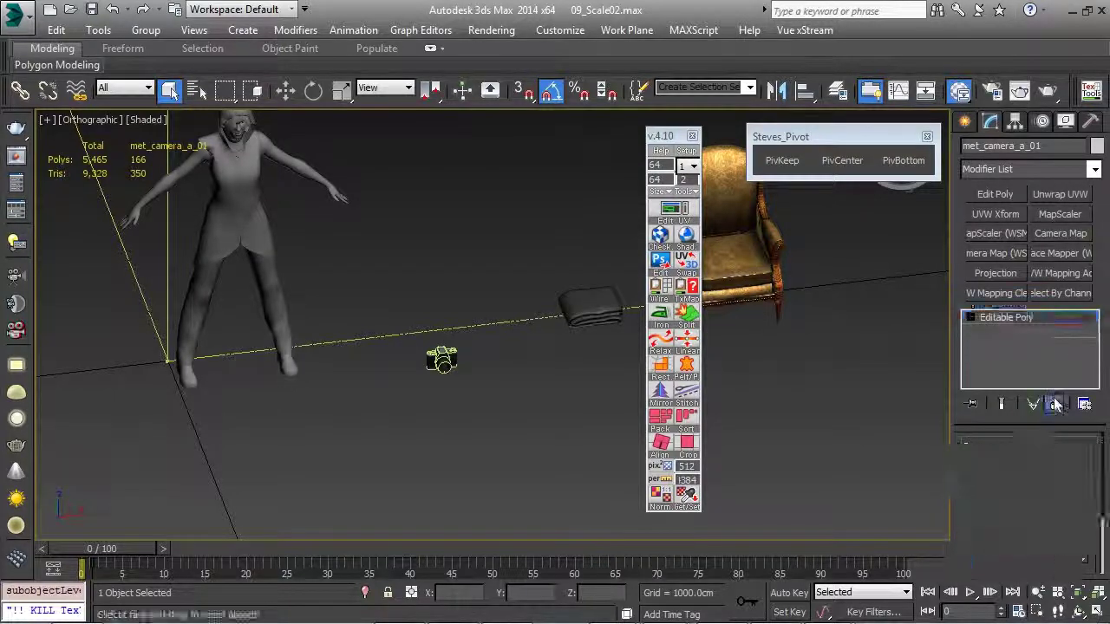
{"action": "middle_click_drag", "start_coordinate": [557, 355], "coordinate": [577, 271]}
{"action": "scroll", "coordinate": [577, 270], "scroll_direction": "down", "scroll_amount": 3}
{"action": "middle_click_drag", "start_coordinate": [570, 326], "coordinate": [577, 402]}
{"action": "left_click", "coordinate": [506, 368]}
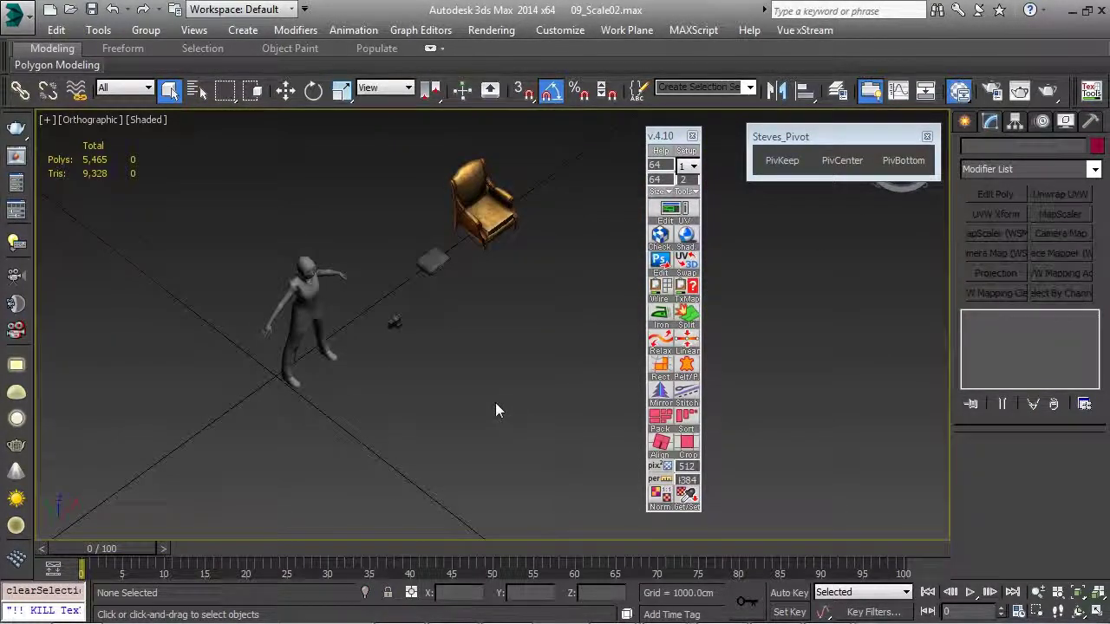
Move the met_camera_a_01 model next to the human figure's feet
{"action": "middle_click_drag", "start_coordinate": [498, 406], "coordinate": [525, 399]}
{"action": "middle_click_drag", "start_coordinate": [423, 352], "coordinate": [558, 384], "text": "alt"}
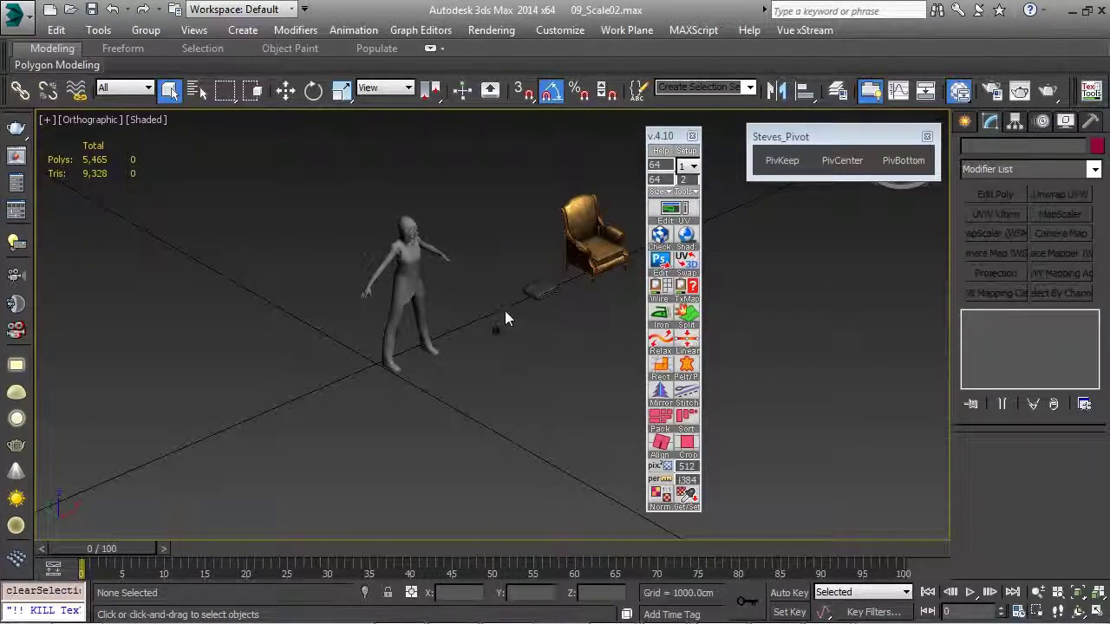
{"action": "middle_click_drag", "start_coordinate": [521, 351], "coordinate": [526, 390]}
{"action": "left_click", "coordinate": [497, 370]}
{"action": "key", "text": "w"}
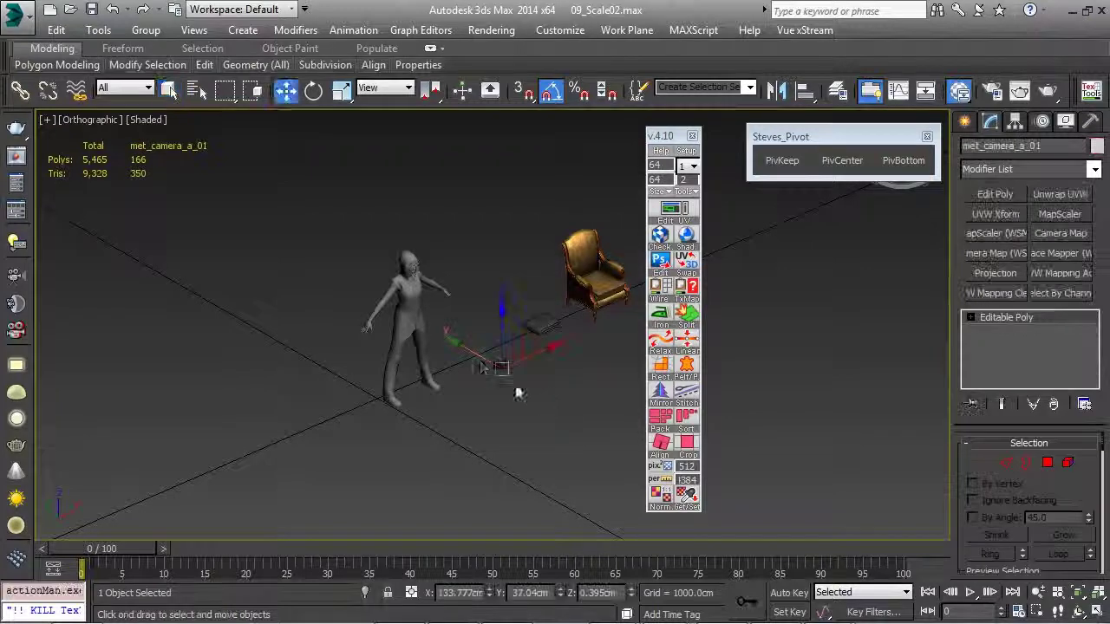
{"action": "mouse_move", "coordinate": [483, 363]}
{"action": "left_mouse_down"}
{"action": "mouse_move", "coordinate": [476, 354]}
{"action": "mouse_move", "coordinate": [520, 345]}
{"action": "mouse_move", "coordinate": [501, 359]}
{"action": "left_mouse_up"}
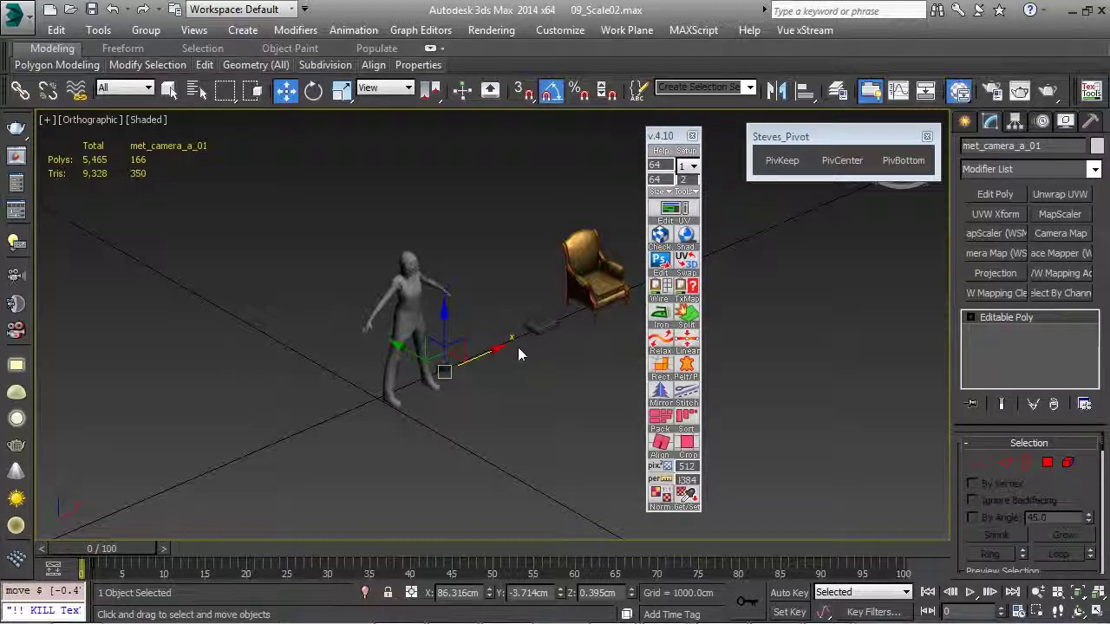
Select the folded blanket and move it along X to sit beside the camera
{"action": "middle_click_drag", "start_coordinate": [611, 291], "coordinate": [518, 301]}
{"action": "left_click", "coordinate": [462, 336]}
{"action": "middle_click_drag", "start_coordinate": [462, 338], "coordinate": [446, 399], "text": "alt"}
{"action": "key", "text": "f"}
{"action": "key", "text": "z"}
{"action": "scroll", "coordinate": [445, 400], "scroll_direction": "down", "scroll_amount": 8}
{"action": "left_click_drag", "start_coordinate": [492, 405], "coordinate": [328, 400]}
{"action": "middle_click_drag", "start_coordinate": [328, 399], "coordinate": [537, 356]}
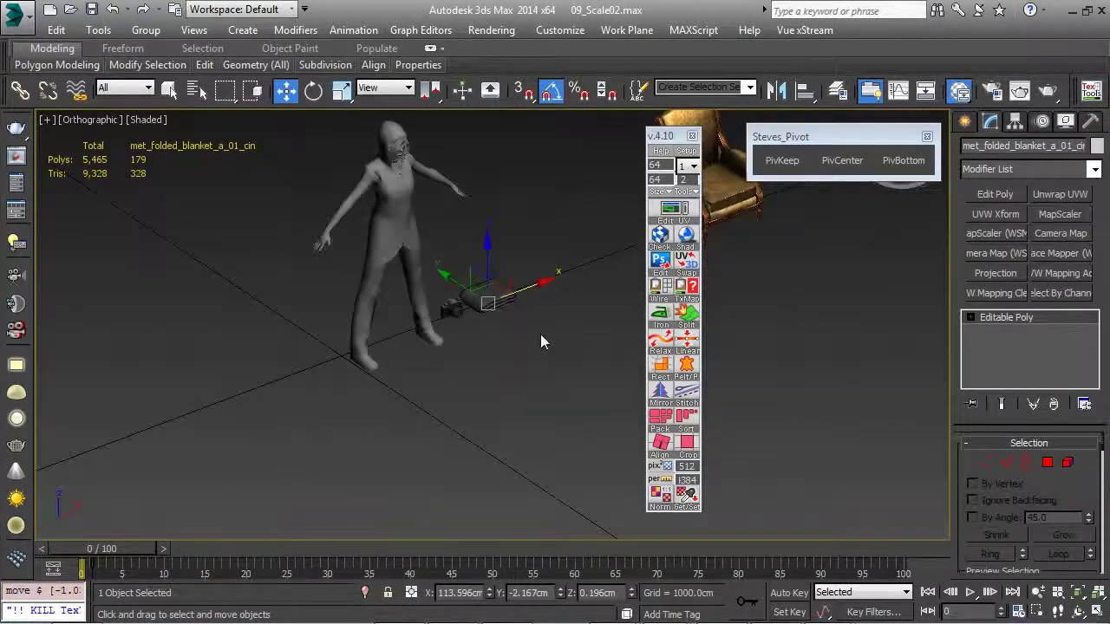
Scale the folded blanket up uniformly to about 184 percent and move it along X away from the camera
{"action": "scroll", "coordinate": [538, 356], "scroll_direction": "up", "scroll_amount": 4}
{"action": "middle_click_drag", "start_coordinate": [404, 308], "coordinate": [384, 410]}
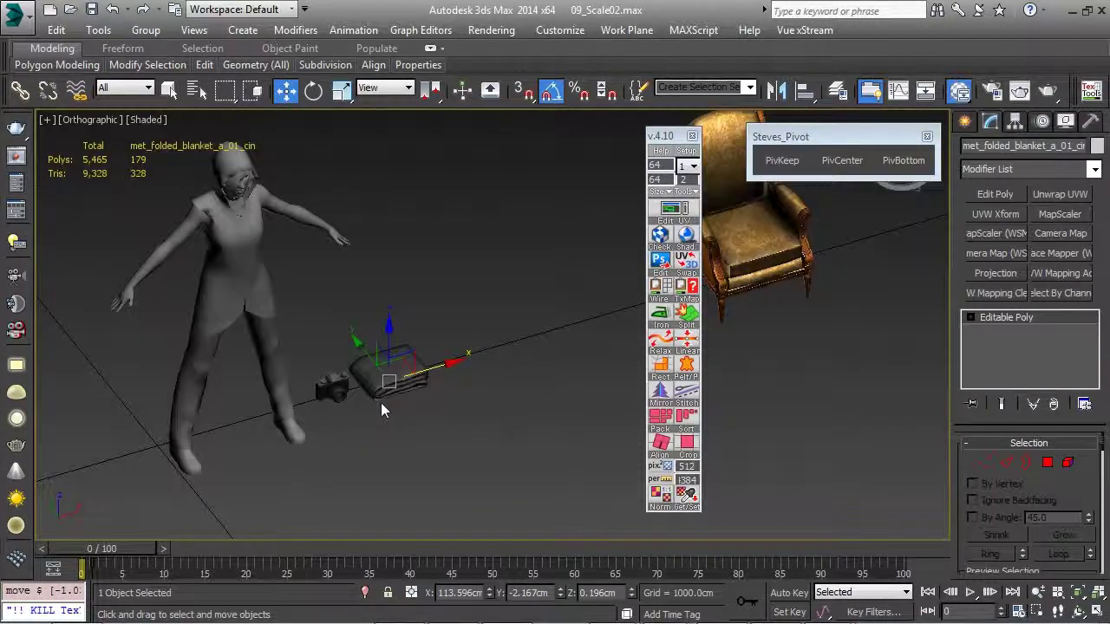
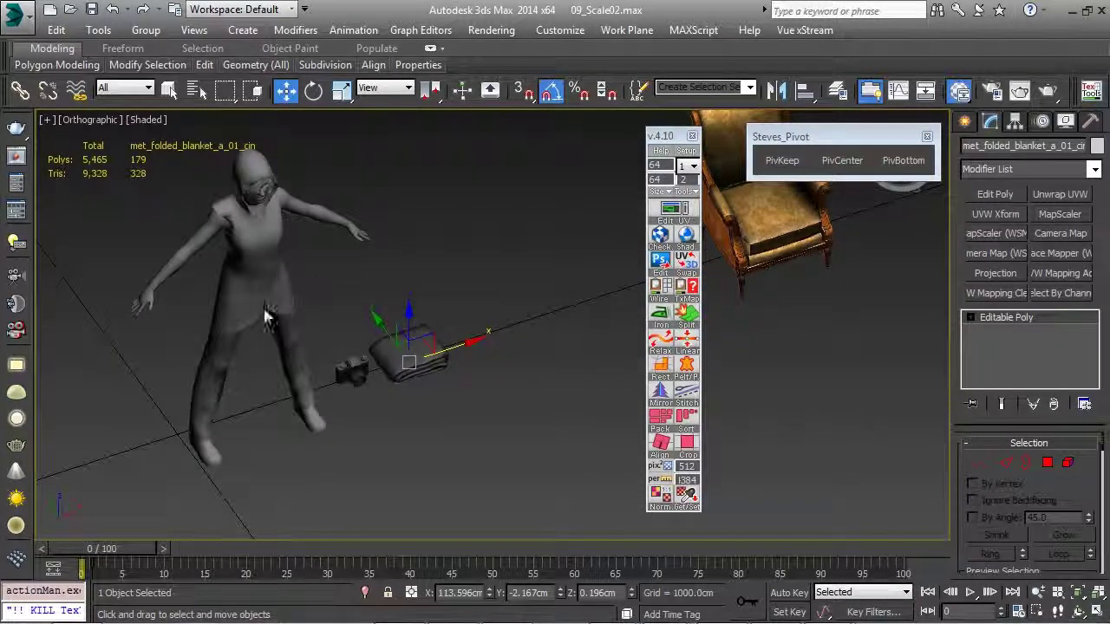
{"action": "key", "text": "r"}
{"action": "left_click_drag", "start_coordinate": [405, 357], "coordinate": [422, 291]}
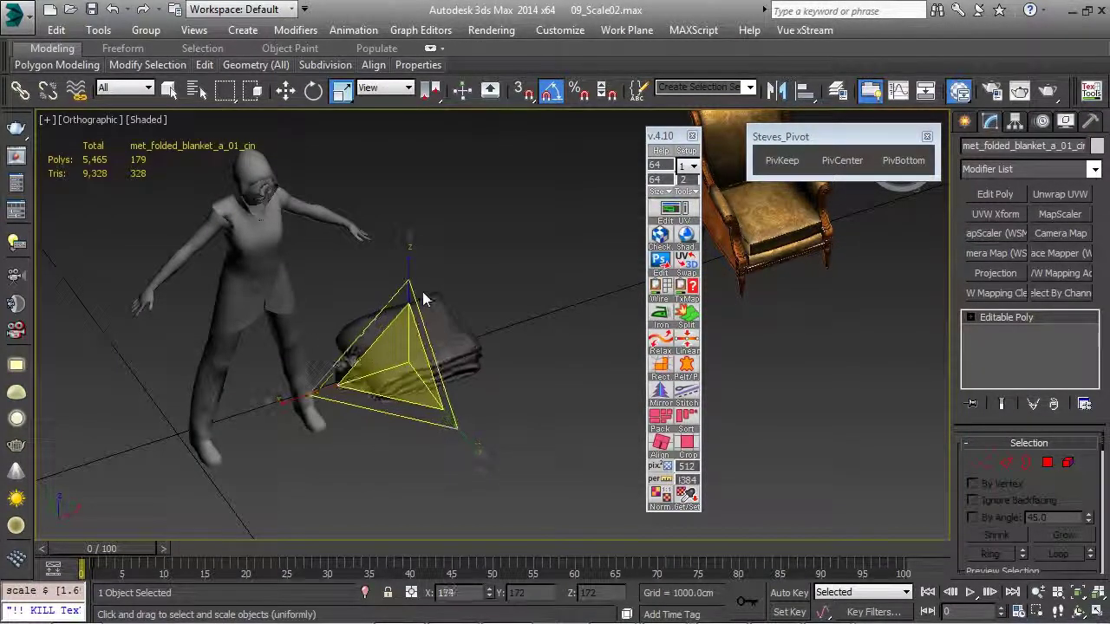
{"action": "key", "text": "w"}
{"action": "left_click_drag", "start_coordinate": [451, 360], "coordinate": [538, 350]}
{"action": "middle_click_drag", "start_coordinate": [537, 350], "coordinate": [563, 384], "text": "alt"}
{"action": "key", "text": "r"}
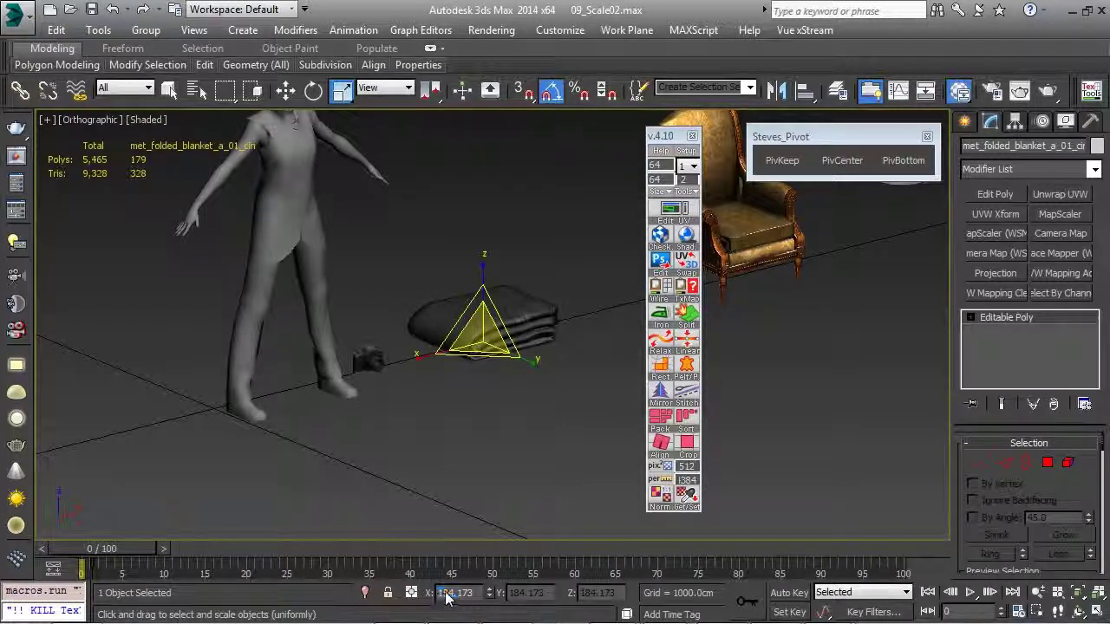
Reset the folded blanket's scale to 100 percent with PivKeep and open its UV layout beside the model
{"action": "left_click", "coordinate": [674, 211]}
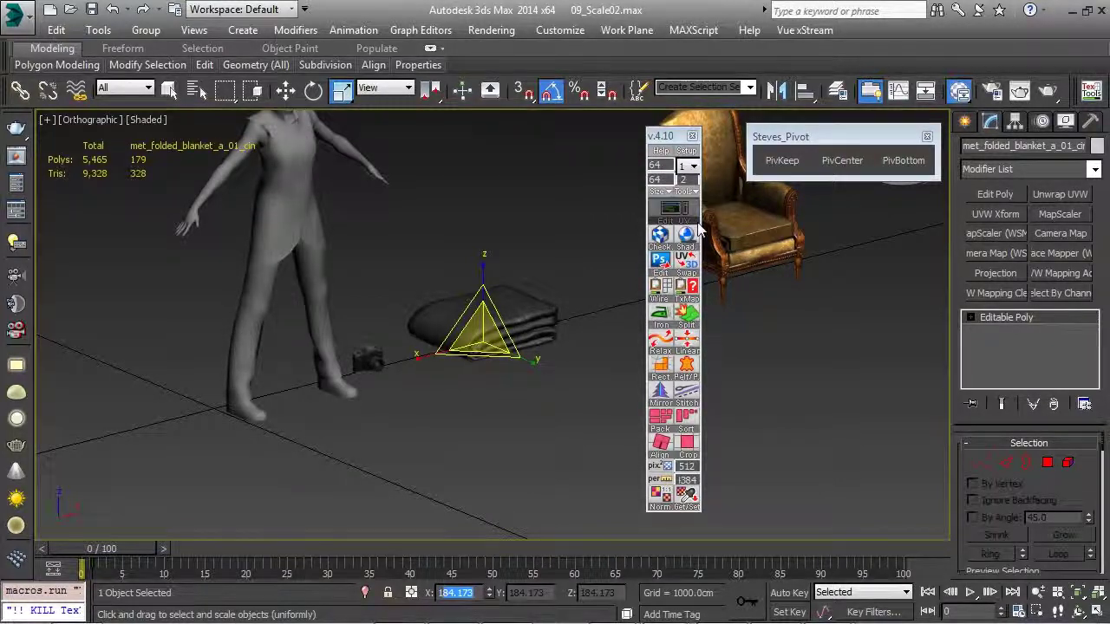
{"action": "left_click", "coordinate": [789, 167]}
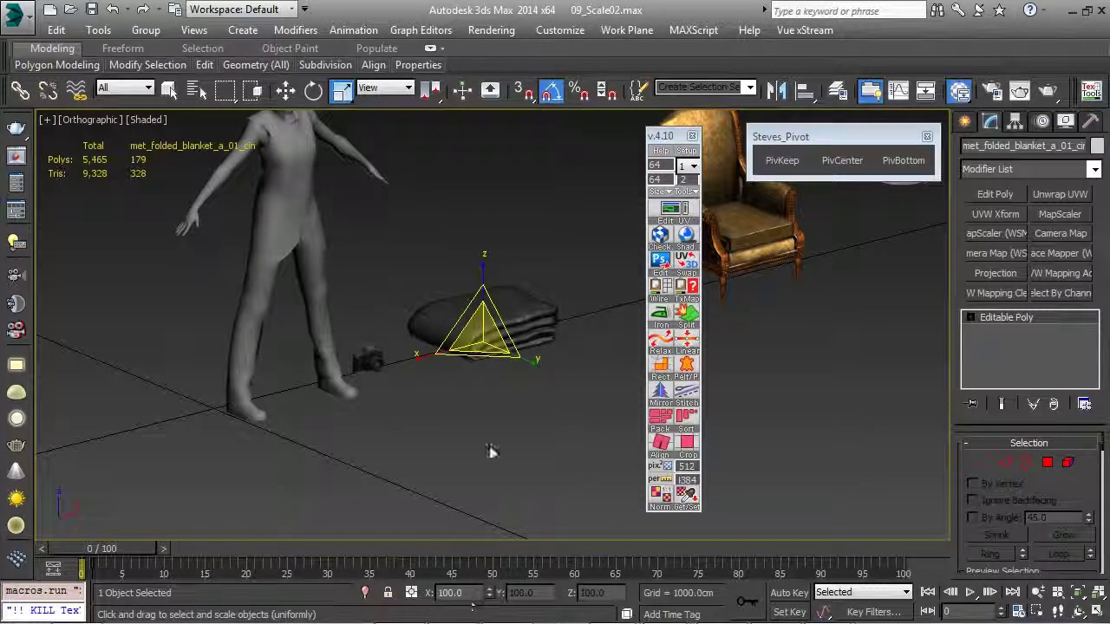
{"action": "mouse_move", "coordinate": [491, 341]}
{"action": "middle_mouse_down", "text": "alt"}
{"action": "mouse_move", "coordinate": [428, 295]}
{"action": "mouse_move", "coordinate": [476, 354]}
{"action": "middle_mouse_up", "text": "alt"}
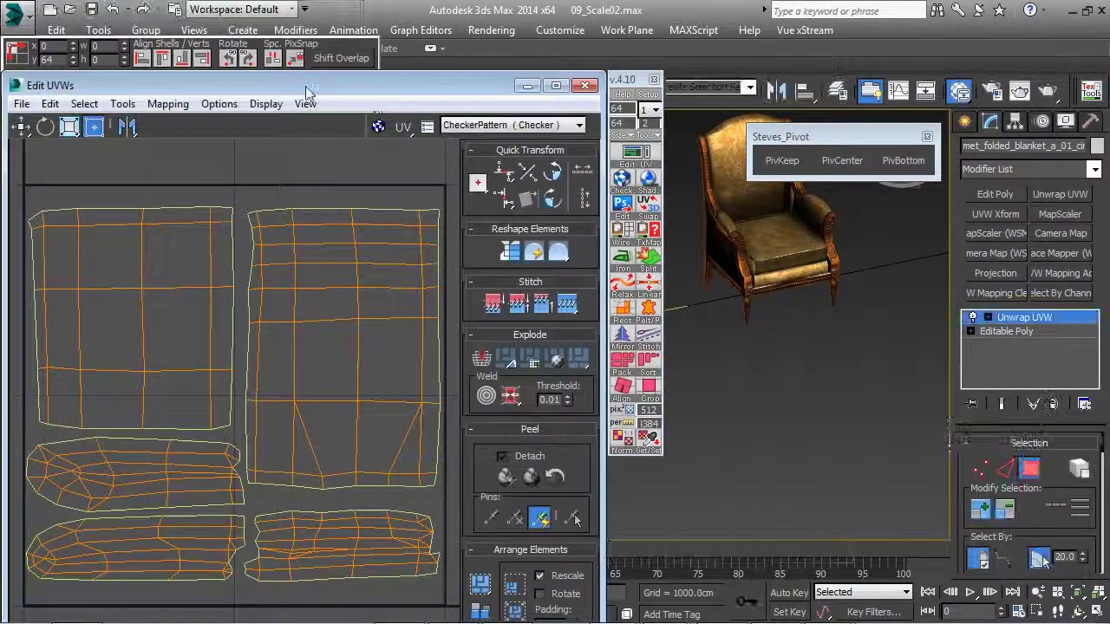
{"action": "left_click_drag", "start_coordinate": [305, 86], "coordinate": [743, 71]}
{"action": "left_click_drag", "start_coordinate": [1038, 55], "coordinate": [815, 312]}
{"action": "left_click_drag", "start_coordinate": [616, 320], "coordinate": [802, 154]}
{"action": "middle_click_drag", "start_coordinate": [441, 248], "coordinate": [367, 282]}
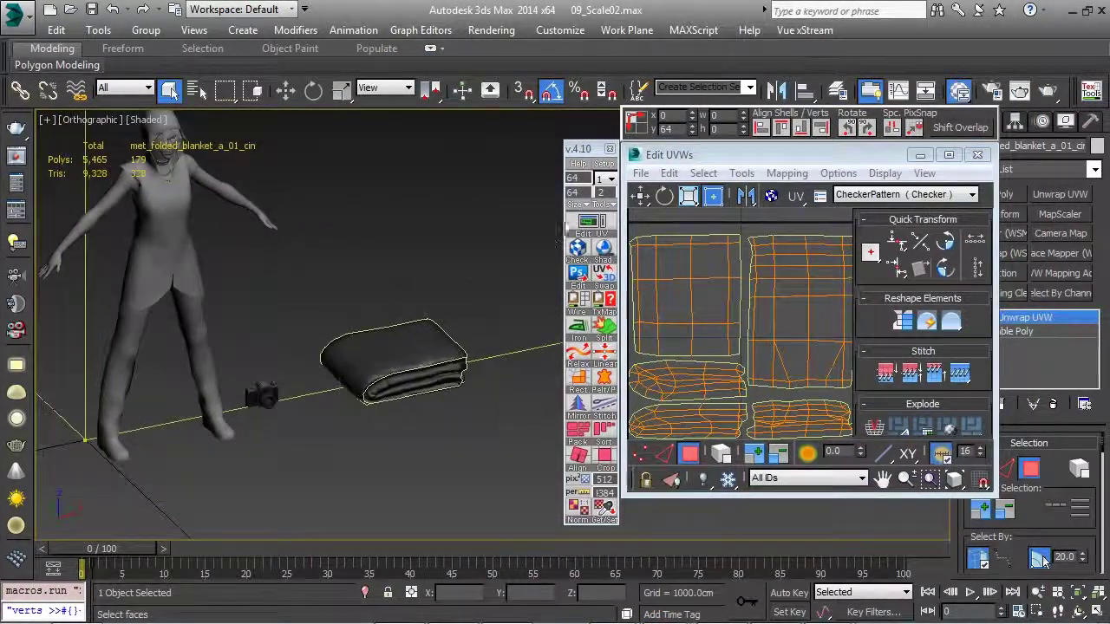
Set the texture size to 256, apply the texel density to the folded blanket, and inspect the rescaled UV layout
{"action": "left_click", "coordinate": [586, 206]}
{"action": "left_click", "coordinate": [584, 206]}
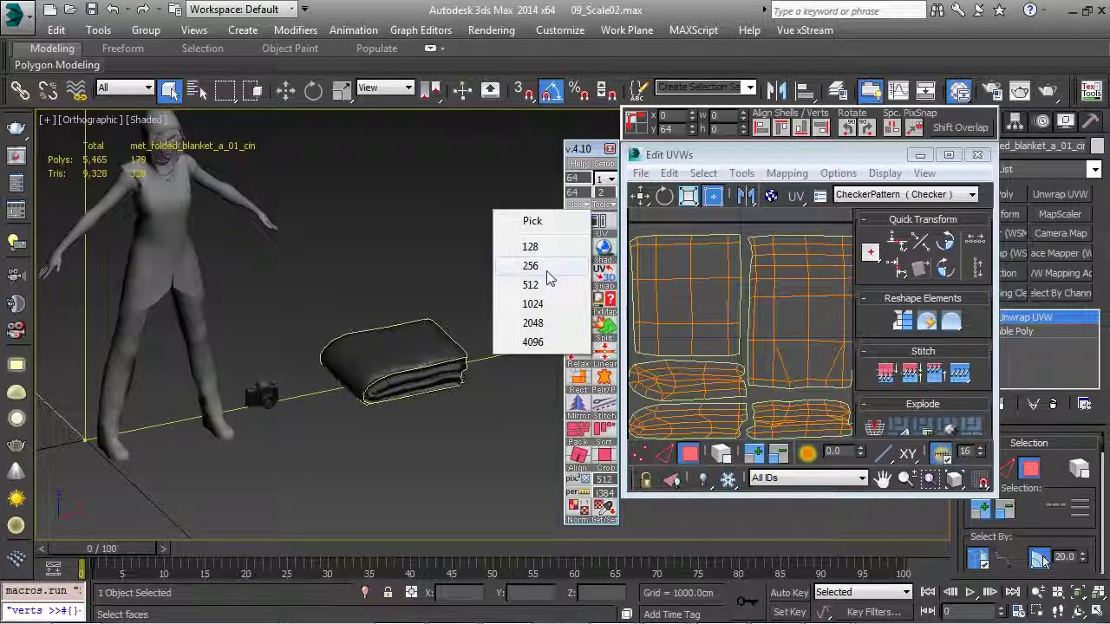
{"action": "left_click", "coordinate": [547, 270]}
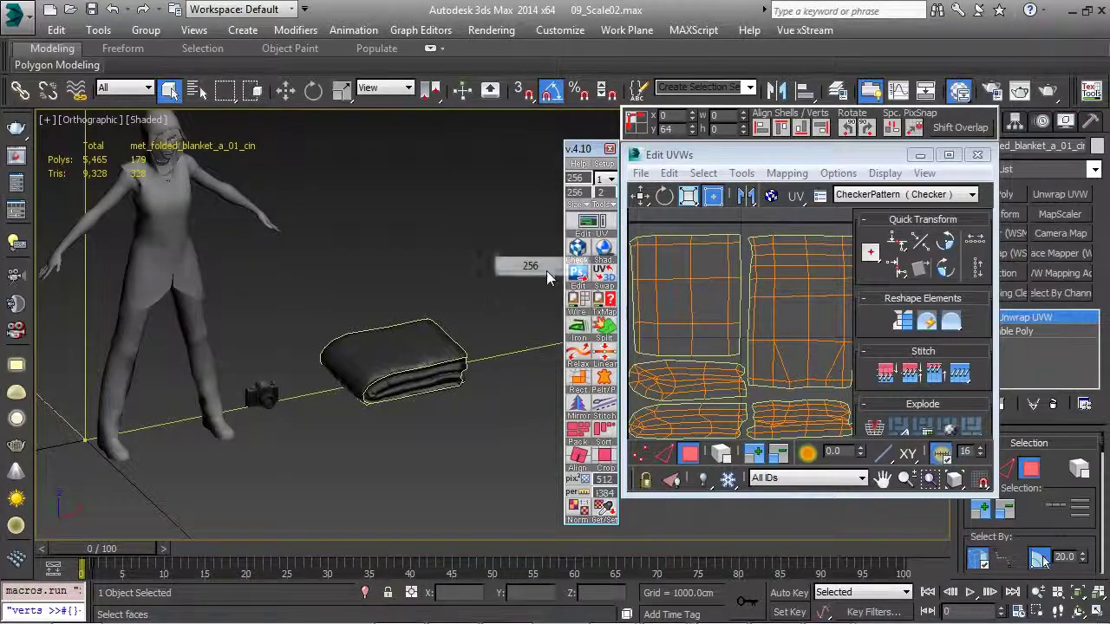
{"action": "left_click", "coordinate": [606, 514]}
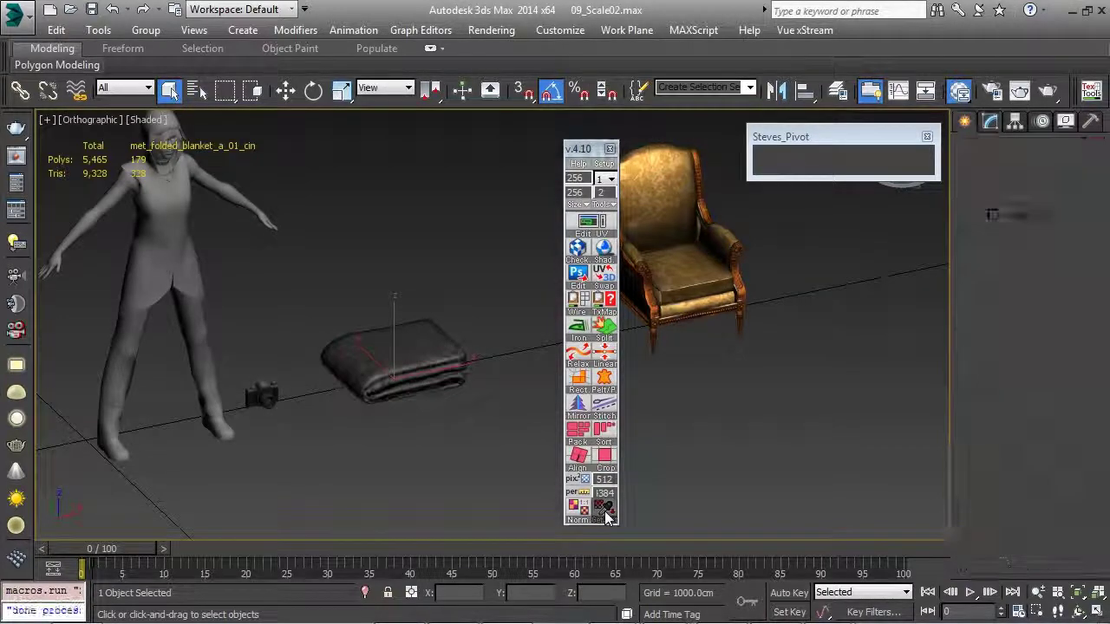
{"action": "left_click", "coordinate": [601, 222]}
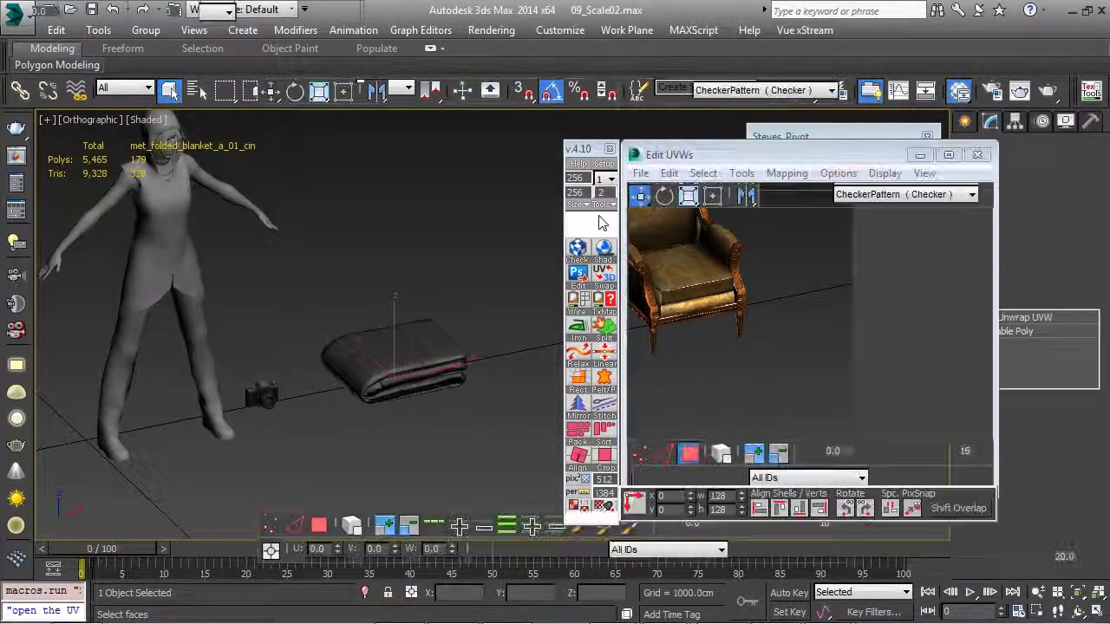
{"action": "scroll", "coordinate": [753, 273], "scroll_direction": "down", "scroll_amount": 2}
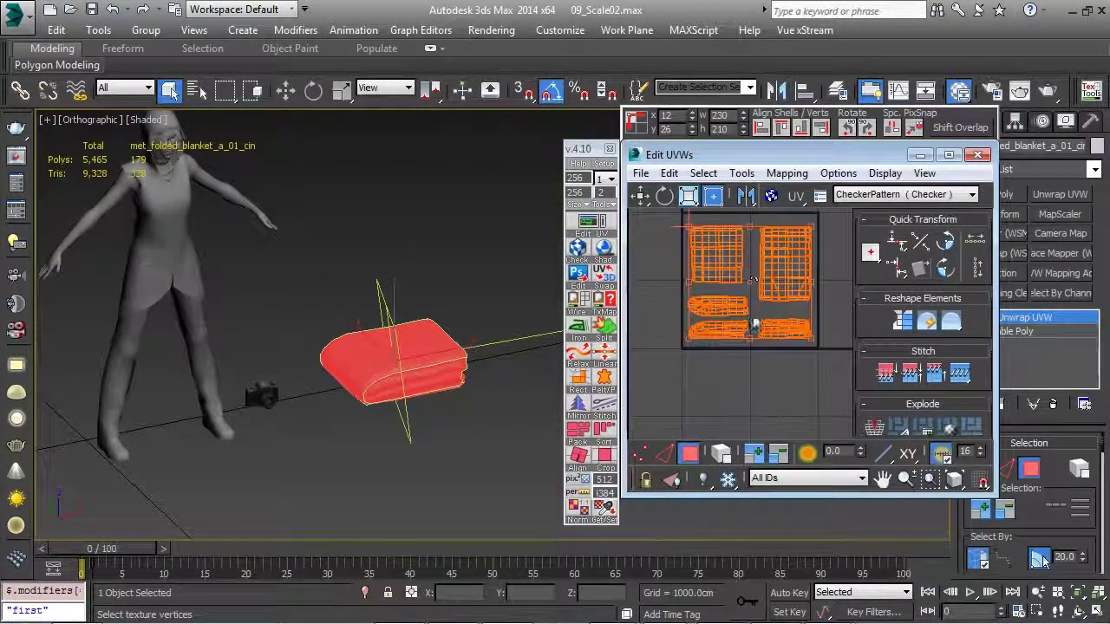
{"action": "scroll", "coordinate": [754, 282], "scroll_direction": "up", "scroll_amount": 2}
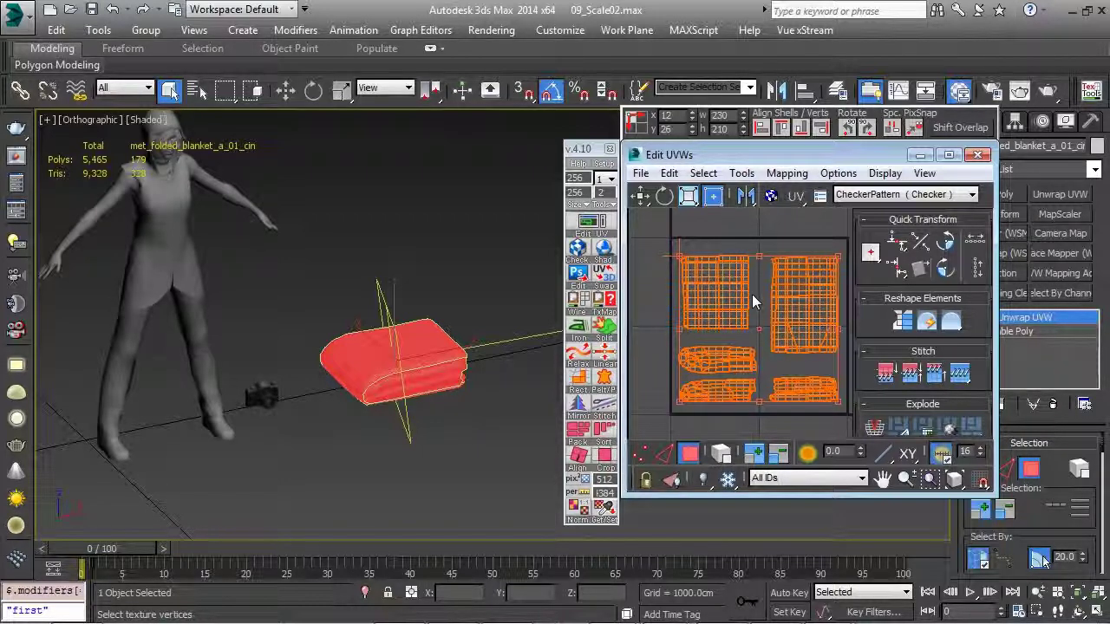
Set the texture size to 128, reapply the texel density to the folded blanket, and reopen its UV layout
{"action": "left_click", "coordinate": [575, 205]}
{"action": "left_click", "coordinate": [531, 246]}
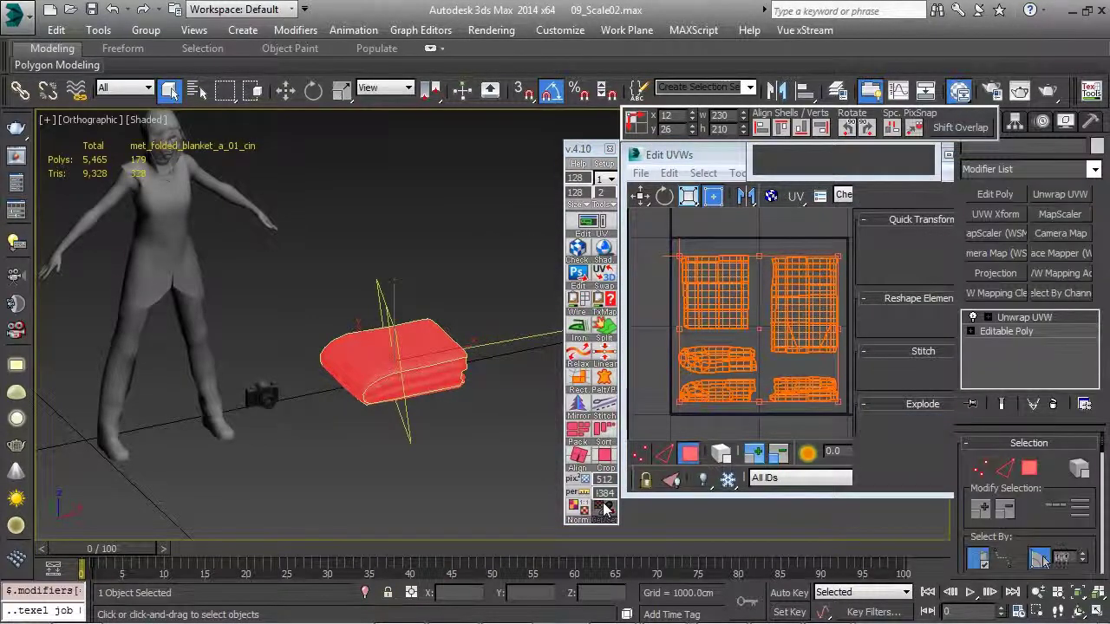
{"action": "left_click", "coordinate": [599, 229]}
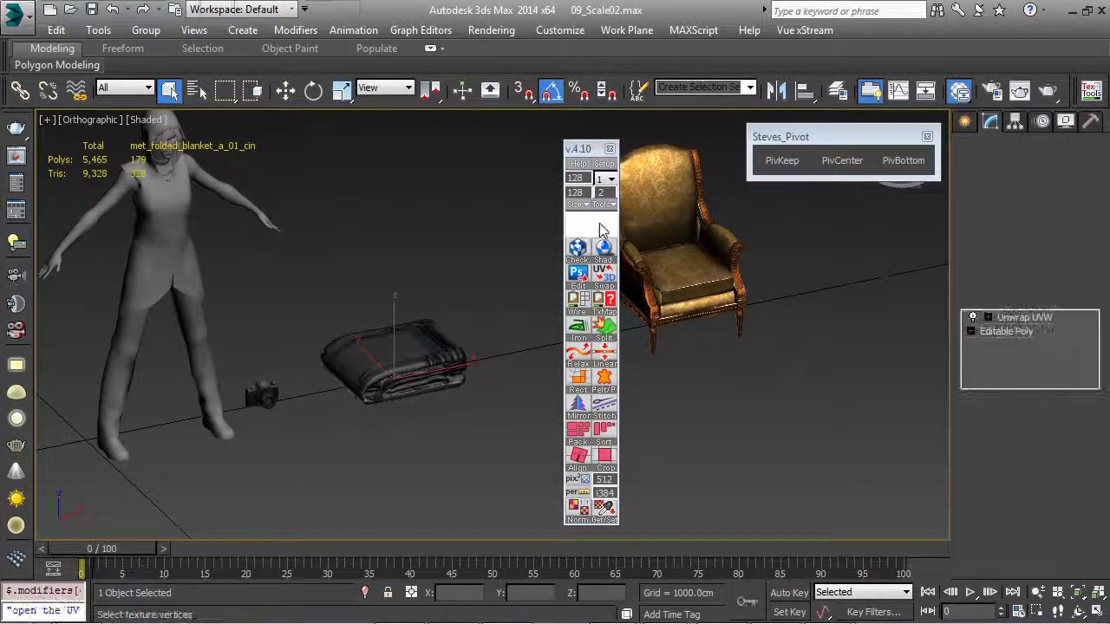
{"action": "left_click", "coordinate": [601, 229]}
{"action": "scroll", "coordinate": [730, 343], "scroll_direction": "down", "scroll_amount": 3}
{"action": "scroll", "coordinate": [730, 343], "scroll_direction": "up", "scroll_amount": 4}
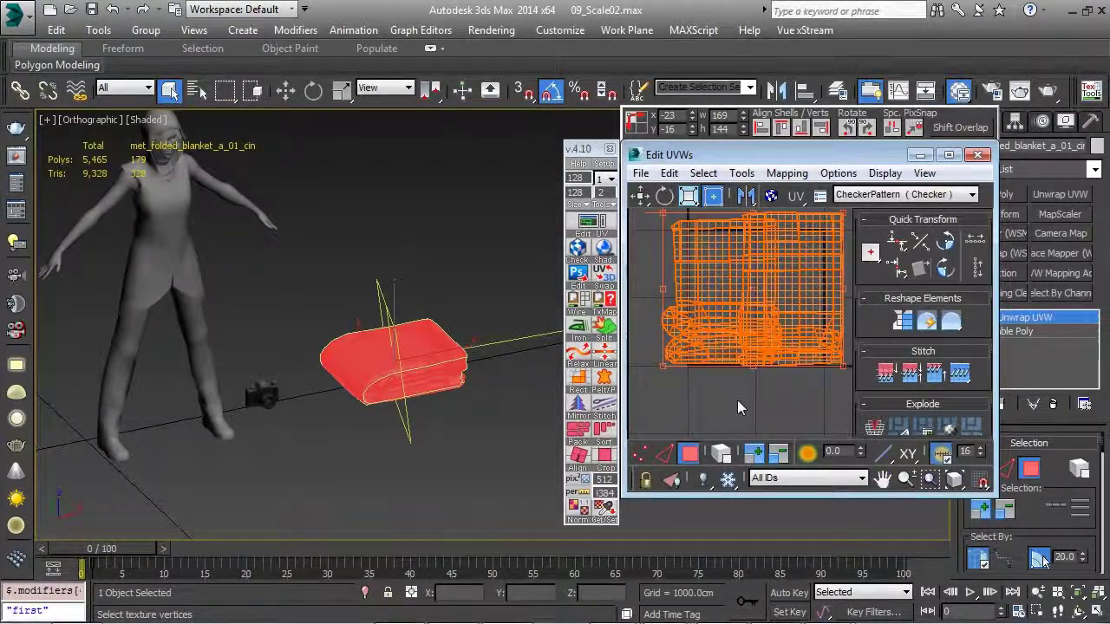
Enable element selection and move the blanket's overlapping UV shells apart so they sit side by side
{"action": "left_click", "coordinate": [741, 408]}
{"action": "left_click", "coordinate": [724, 255]}
{"action": "left_click", "coordinate": [720, 454]}
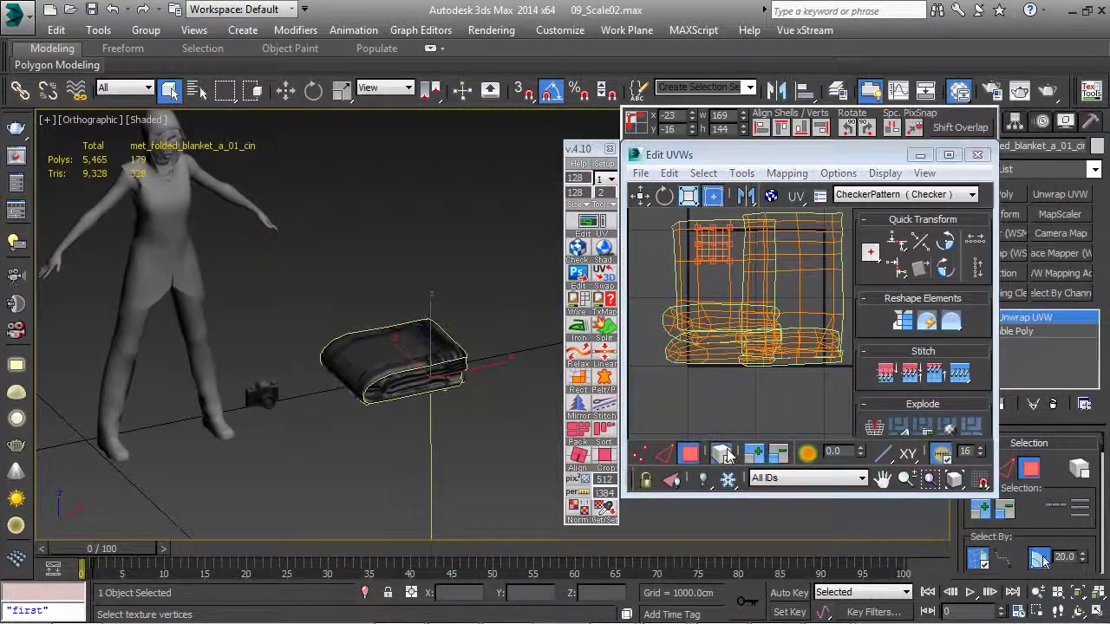
{"action": "left_click", "coordinate": [714, 300]}
{"action": "left_click_drag", "start_coordinate": [708, 306], "coordinate": [694, 272]}
{"action": "middle_click_drag", "start_coordinate": [818, 299], "coordinate": [751, 343]}
{"action": "left_click", "coordinate": [751, 343]}
{"action": "left_click_drag", "start_coordinate": [751, 342], "coordinate": [763, 297]}
{"action": "middle_click_drag", "start_coordinate": [761, 380], "coordinate": [811, 333]}
{"action": "left_click", "coordinate": [799, 349]}
{"action": "left_click_drag", "start_coordinate": [799, 349], "coordinate": [825, 335]}
{"action": "scroll", "coordinate": [783, 401], "scroll_direction": "down", "scroll_amount": 1}
{"action": "left_click", "coordinate": [733, 382]}
{"action": "mouse_move", "coordinate": [734, 383]}
{"action": "left_mouse_down"}
{"action": "mouse_move", "coordinate": [725, 420]}
{"action": "mouse_move", "coordinate": [733, 397]}
{"action": "left_mouse_up"}
{"action": "middle_click_drag", "start_coordinate": [771, 403], "coordinate": [749, 403]}
{"action": "left_click_drag", "start_coordinate": [753, 278], "coordinate": [780, 360]}
{"action": "left_click_drag", "start_coordinate": [770, 297], "coordinate": [778, 332]}
Close the blanket's UV editor and remove its Unwrap UVW modifier
{"action": "left_click", "coordinate": [573, 203]}
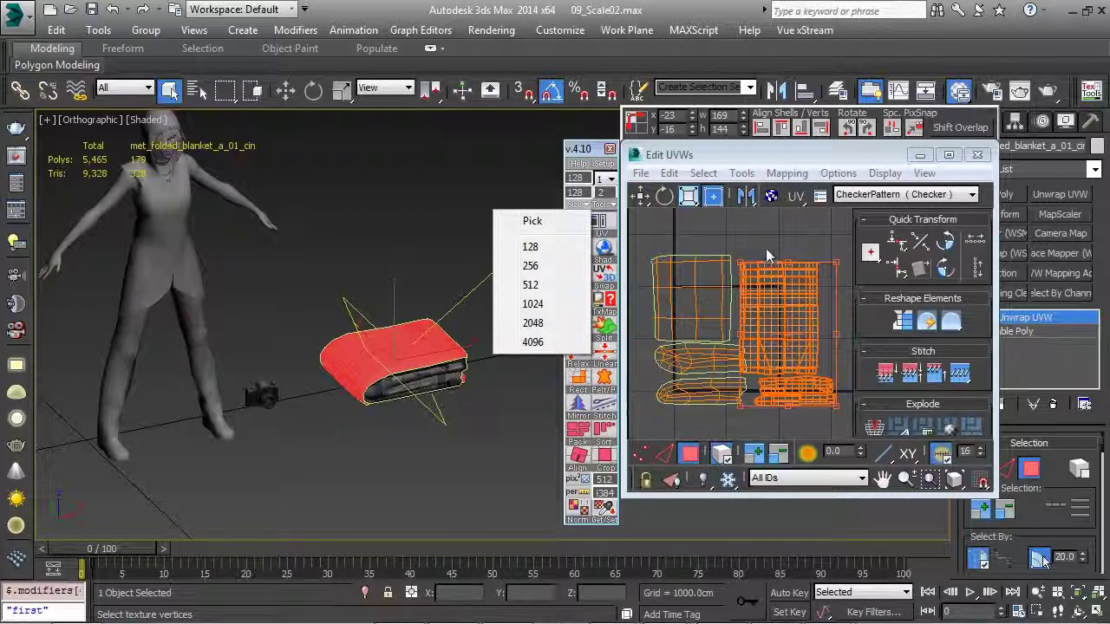
{"action": "left_click", "coordinate": [777, 234]}
{"action": "left_click", "coordinate": [978, 156]}
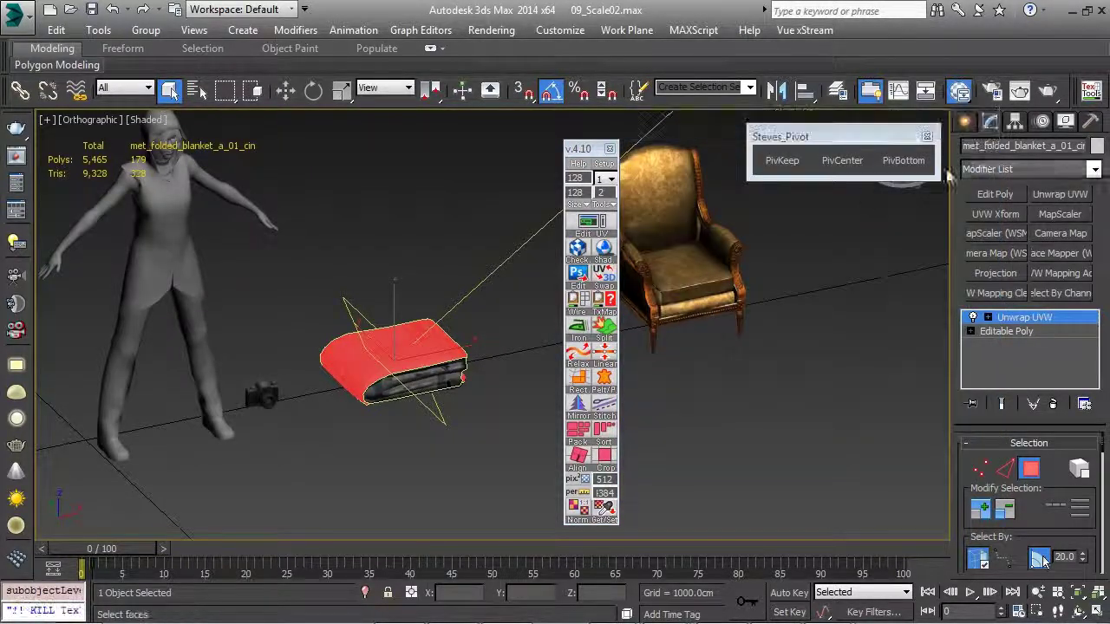
{"action": "left_click", "coordinate": [1056, 403]}
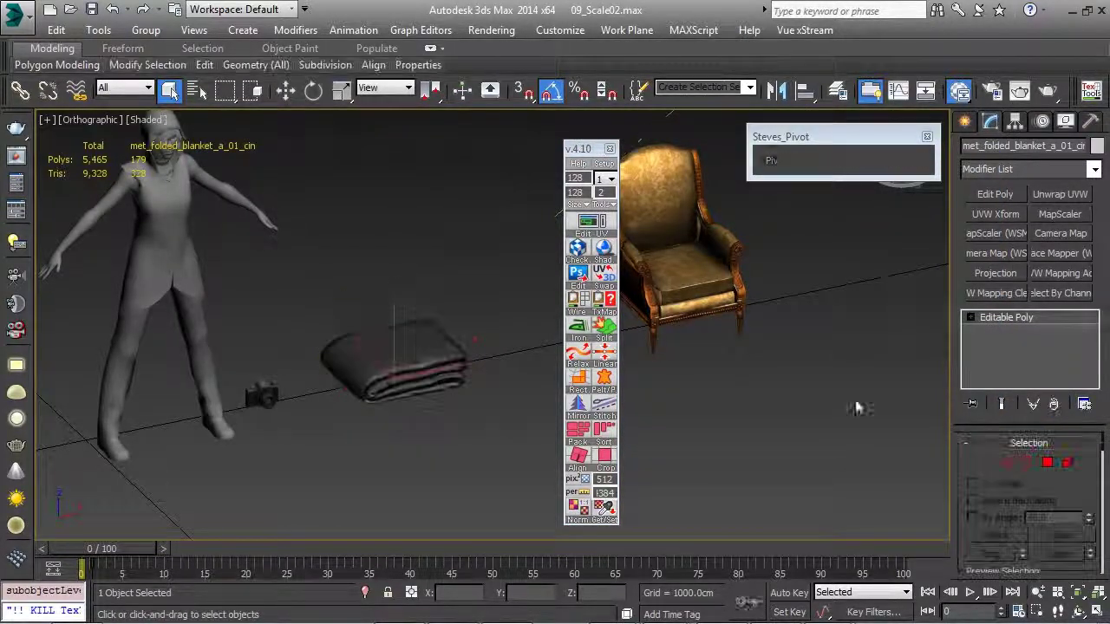
Select the armchair and, in the front view, move it along X to stand next to the human figure
{"action": "middle_click_drag", "start_coordinate": [393, 346], "coordinate": [299, 345]}
{"action": "left_click", "coordinate": [538, 277]}
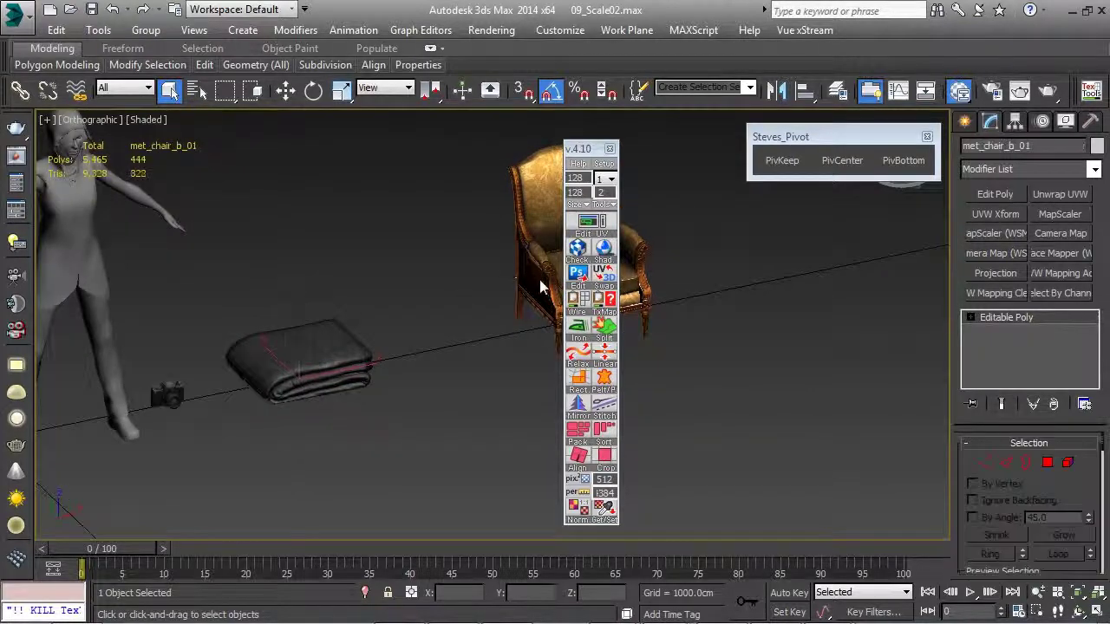
{"action": "key", "text": "f"}
{"action": "key", "text": "z"}
{"action": "scroll", "coordinate": [346, 315], "scroll_direction": "down", "scroll_amount": 5}
{"action": "scroll", "coordinate": [338, 319], "scroll_direction": "down", "scroll_amount": 2}
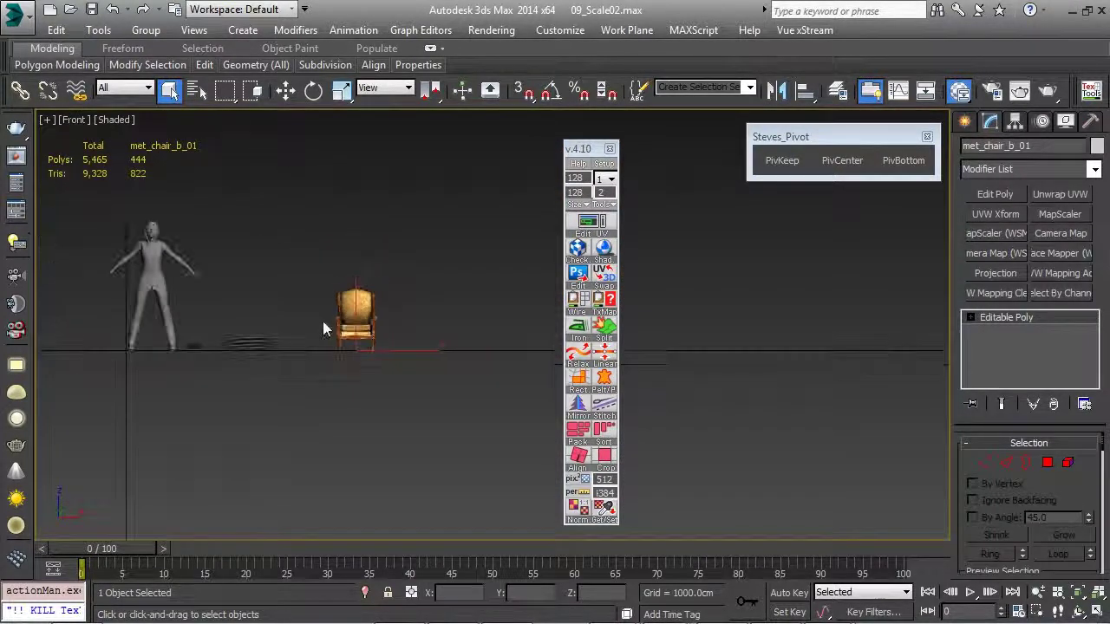
{"action": "key", "text": "w"}
{"action": "left_click_drag", "start_coordinate": [401, 340], "coordinate": [145, 336]}
{"action": "middle_click_drag", "start_coordinate": [145, 337], "coordinate": [445, 420]}
{"action": "scroll", "coordinate": [430, 341], "scroll_direction": "up", "scroll_amount": 3}
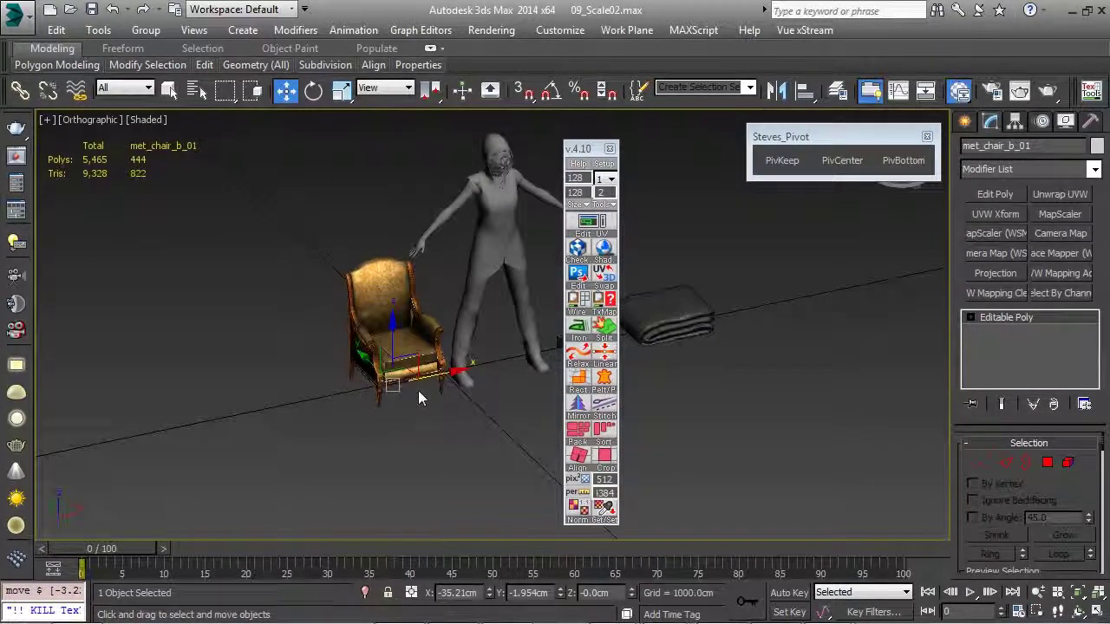
Scale the armchair up uniformly to about 135 percent to suit the human figure
{"action": "scroll", "coordinate": [420, 391], "scroll_direction": "up", "scroll_amount": 4}
{"action": "scroll", "coordinate": [430, 403], "scroll_direction": "down", "scroll_amount": 2}
{"action": "key", "text": "r"}
{"action": "left_click_drag", "start_coordinate": [374, 391], "coordinate": [371, 364]}
{"action": "middle_click_drag", "start_coordinate": [505, 386], "coordinate": [398, 400], "text": "alt"}
{"action": "scroll", "coordinate": [478, 358], "scroll_direction": "down", "scroll_amount": 3}
{"action": "scroll", "coordinate": [397, 403], "scroll_direction": "down", "scroll_amount": 2}
{"action": "left_click_drag", "start_coordinate": [362, 405], "coordinate": [361, 400]}
{"action": "middle_click_drag", "start_coordinate": [416, 411], "coordinate": [376, 364], "text": "alt"}
In the front view, move the armchair along X past the folded blanket to about 227 cm
{"action": "key", "text": "f"}
{"action": "scroll", "coordinate": [376, 361], "scroll_direction": "down", "scroll_amount": 5}
{"action": "middle_click_drag", "start_coordinate": [496, 395], "coordinate": [318, 377]}
{"action": "key", "text": "w"}
{"action": "left_click_drag", "start_coordinate": [284, 407], "coordinate": [597, 391]}
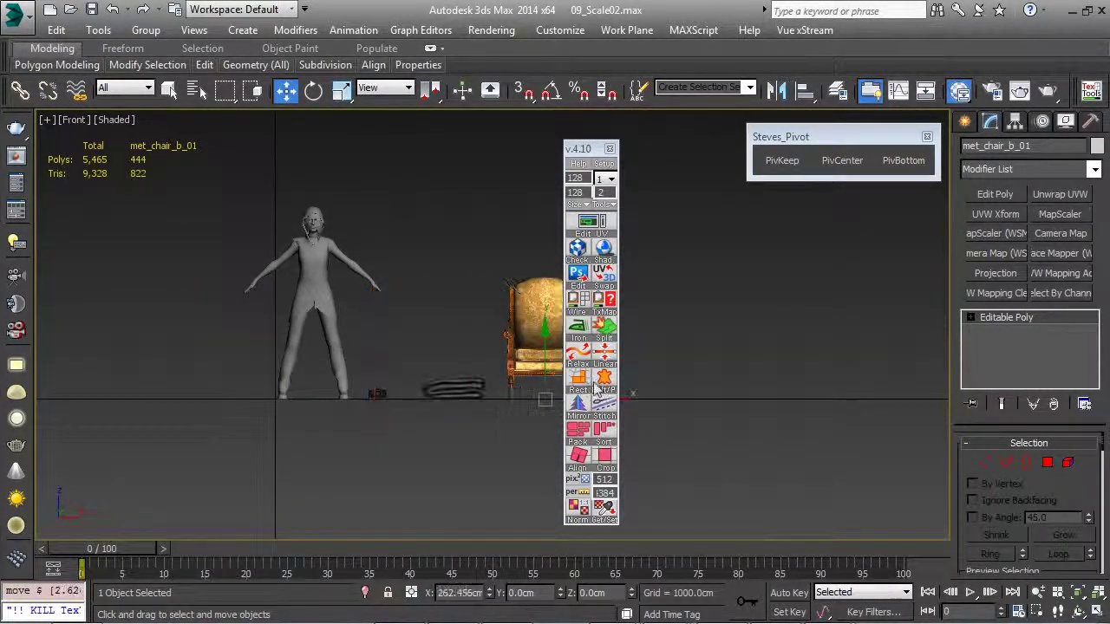
{"action": "middle_click_drag", "start_coordinate": [480, 386], "coordinate": [406, 391]}
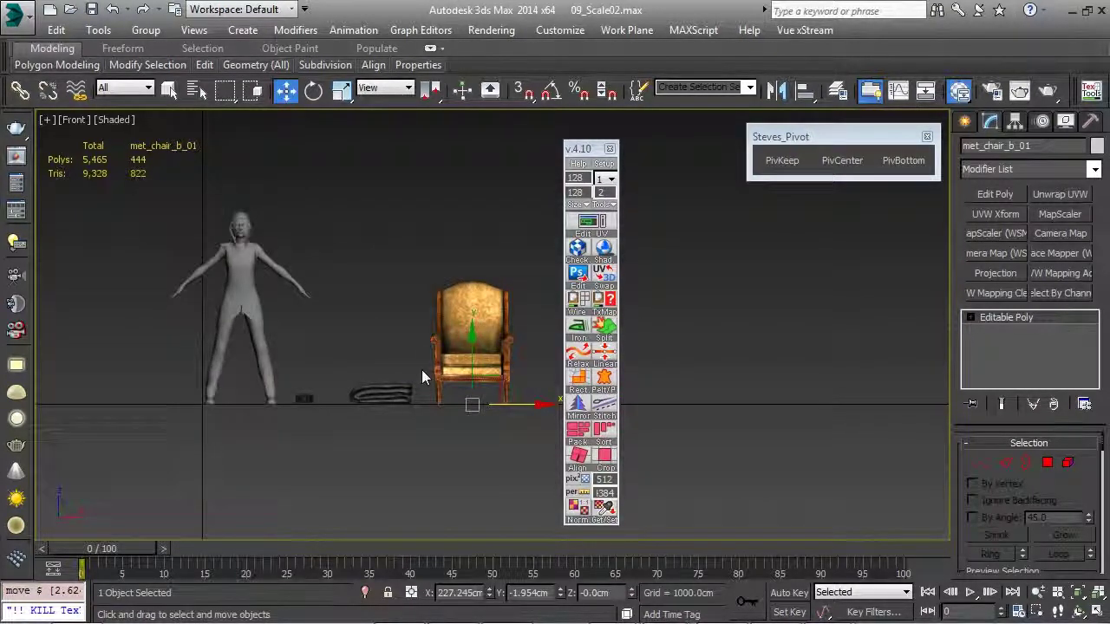
Reset the armchair's scale to 100 percent with PivKeep and open its UV layout beside the model
{"action": "left_click", "coordinate": [781, 162]}
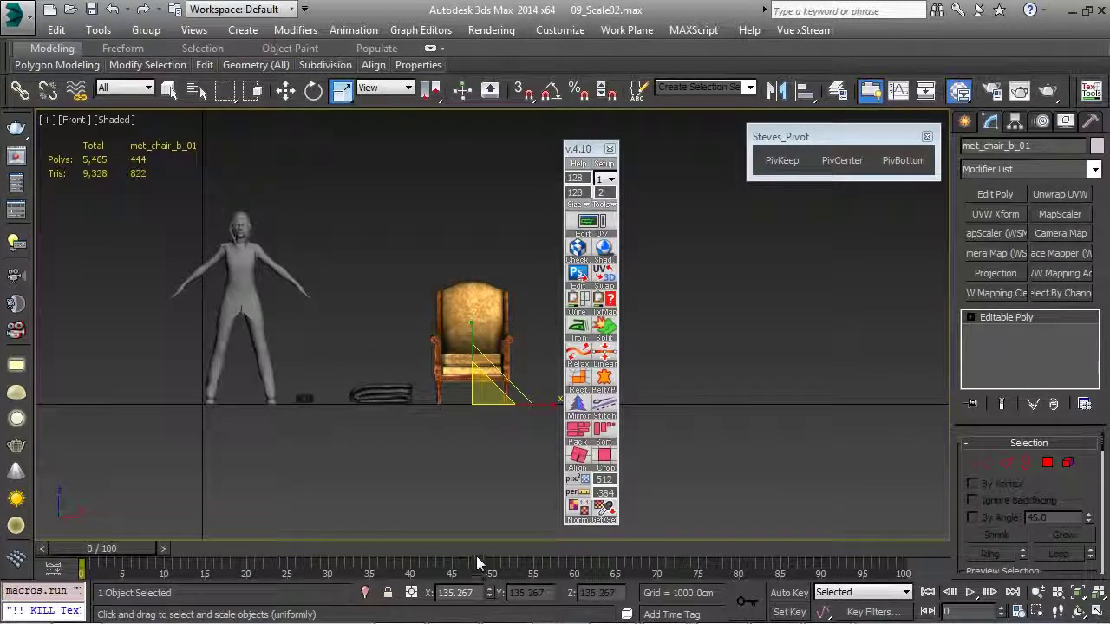
{"action": "left_click", "coordinate": [780, 162]}
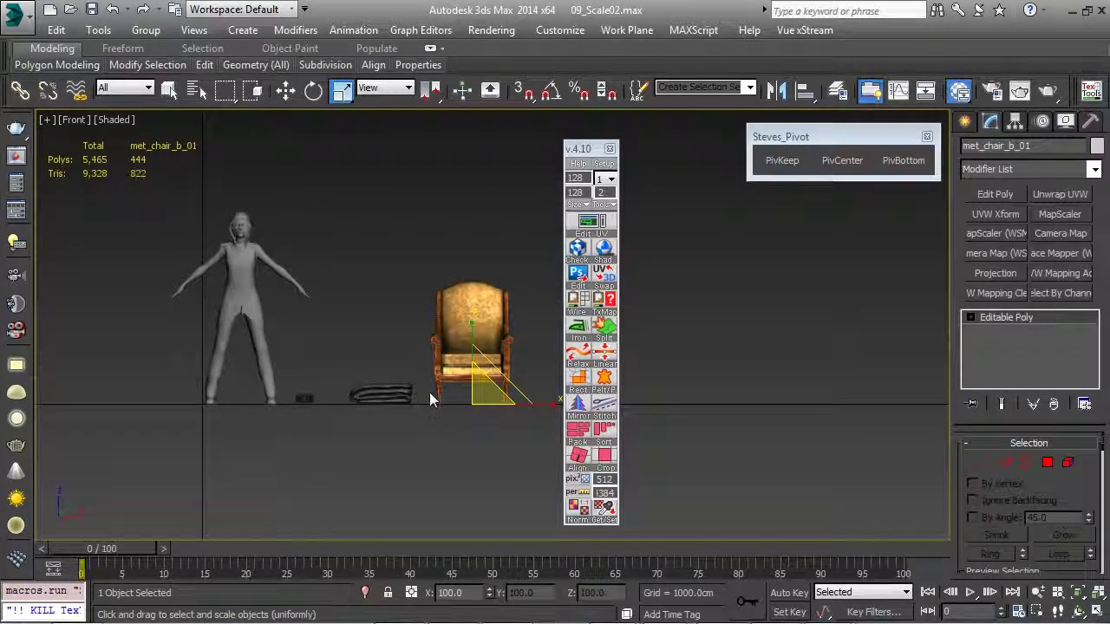
{"action": "middle_click_drag", "start_coordinate": [411, 390], "coordinate": [447, 329]}
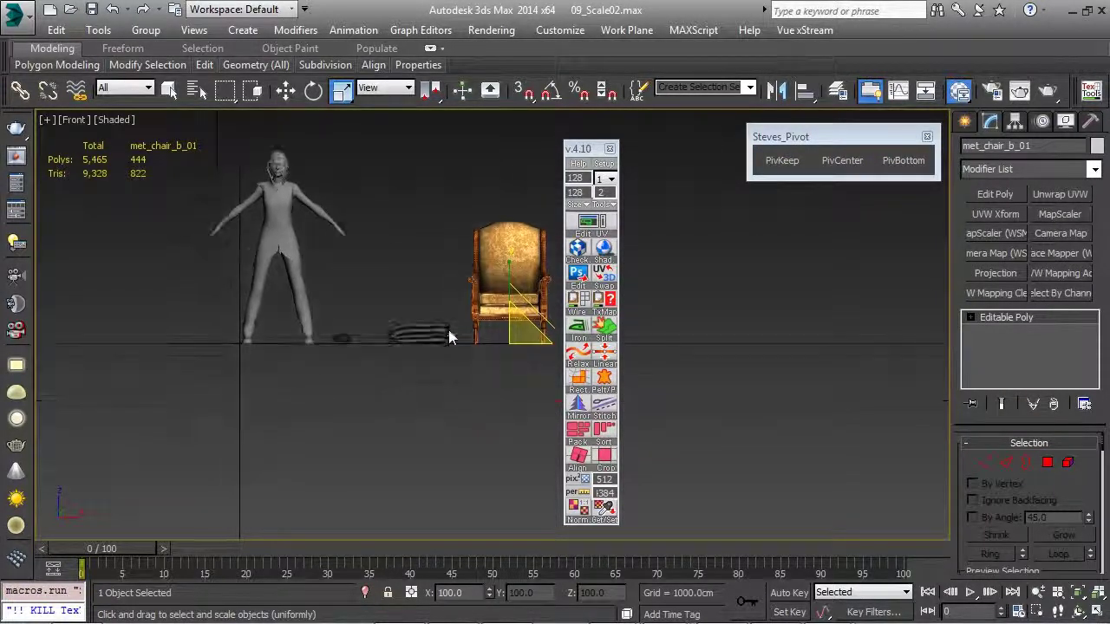
{"action": "left_click", "coordinate": [589, 223]}
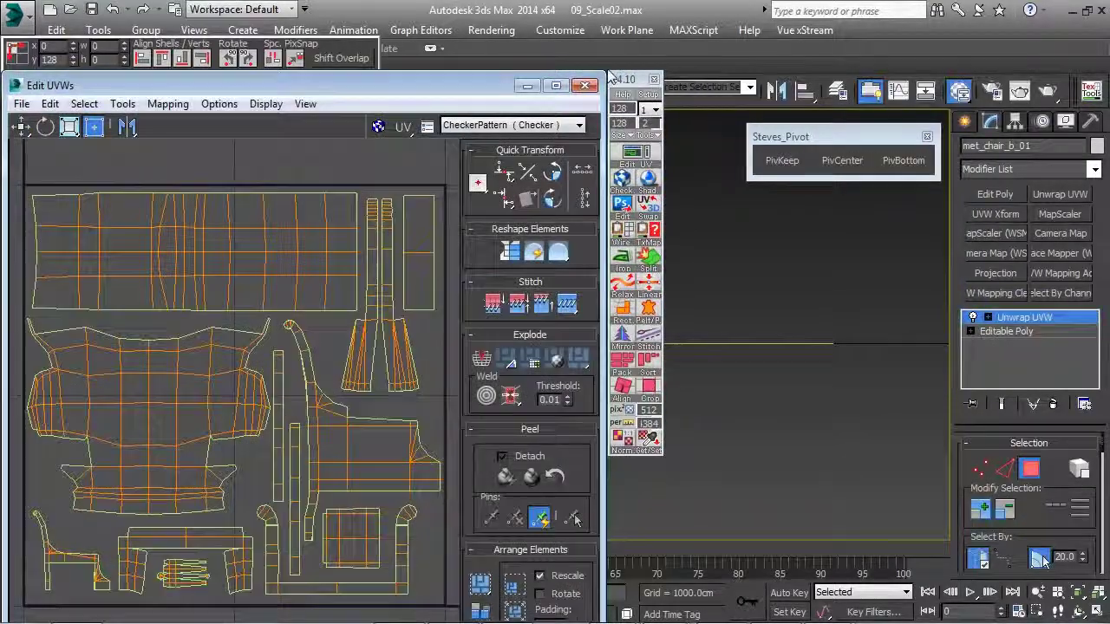
{"action": "left_click_drag", "start_coordinate": [268, 85], "coordinate": [817, 124]}
{"action": "middle_click_drag", "start_coordinate": [435, 287], "coordinate": [339, 313]}
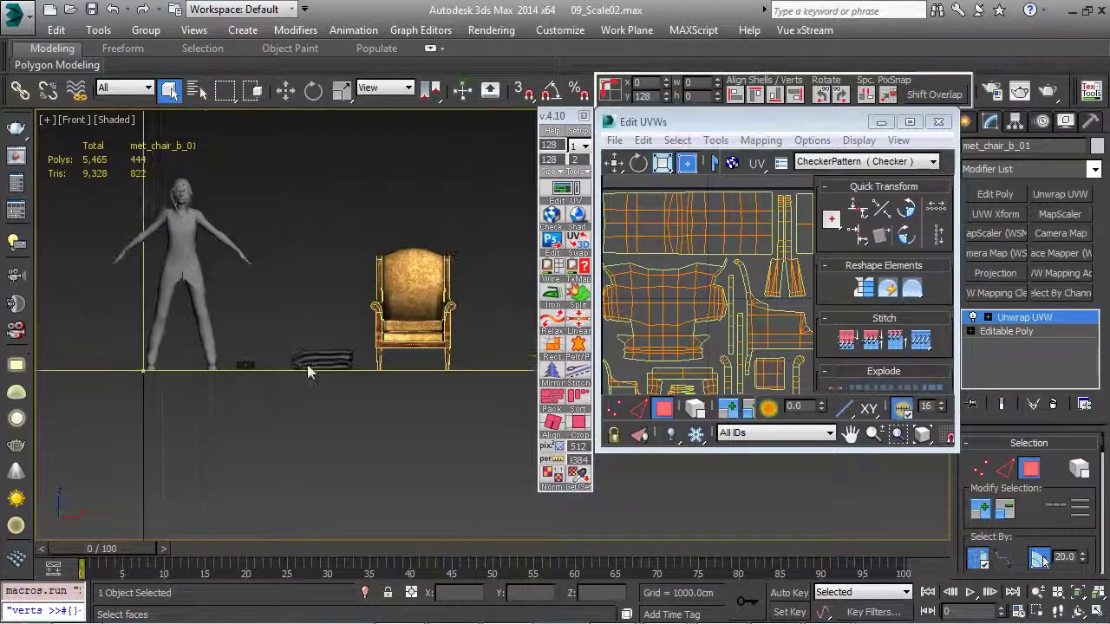
Set the texture size to 512, apply the texel density to the armchair, and inspect its deselected UV shells
{"action": "left_click", "coordinate": [559, 189]}
{"action": "left_click", "coordinate": [560, 190]}
{"action": "left_click", "coordinate": [559, 176]}
{"action": "left_click", "coordinate": [517, 254]}
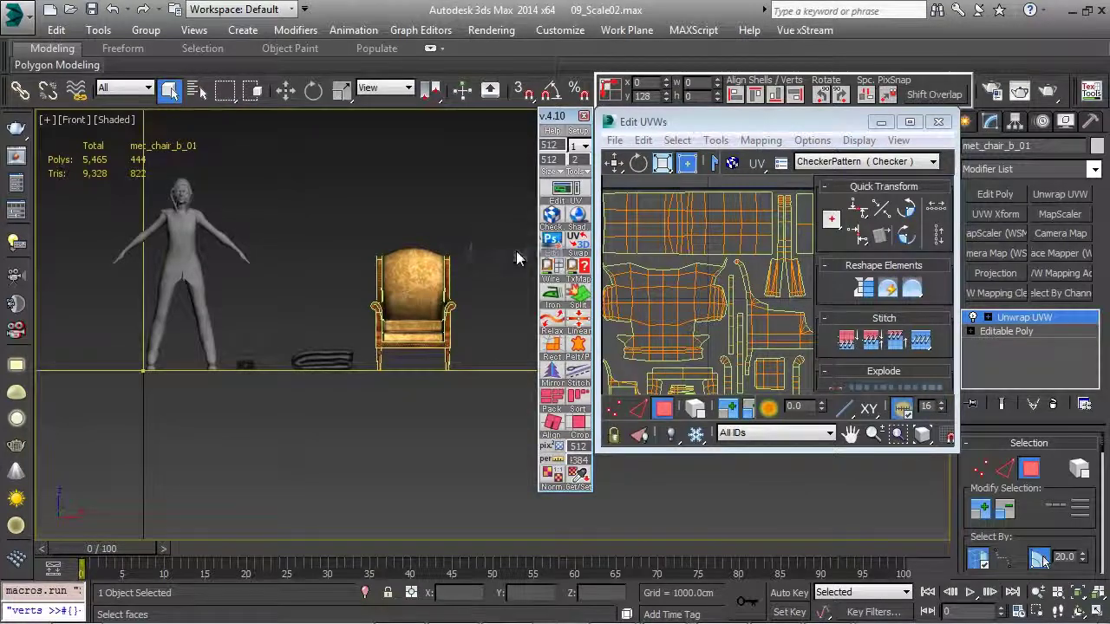
{"action": "left_click", "coordinate": [578, 478]}
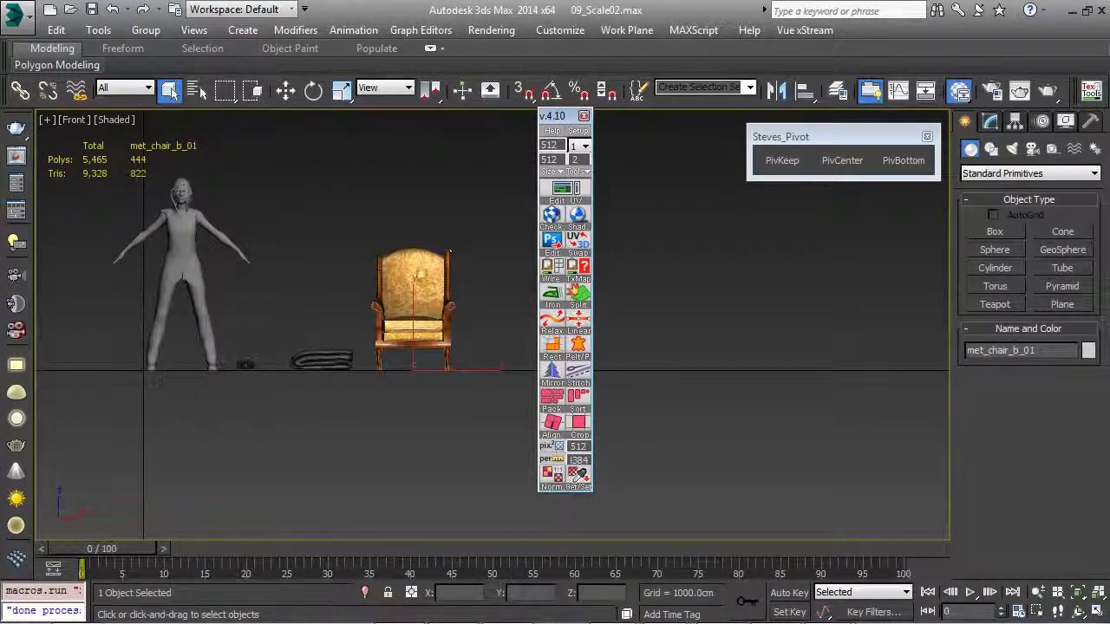
{"action": "left_click", "coordinate": [551, 216]}
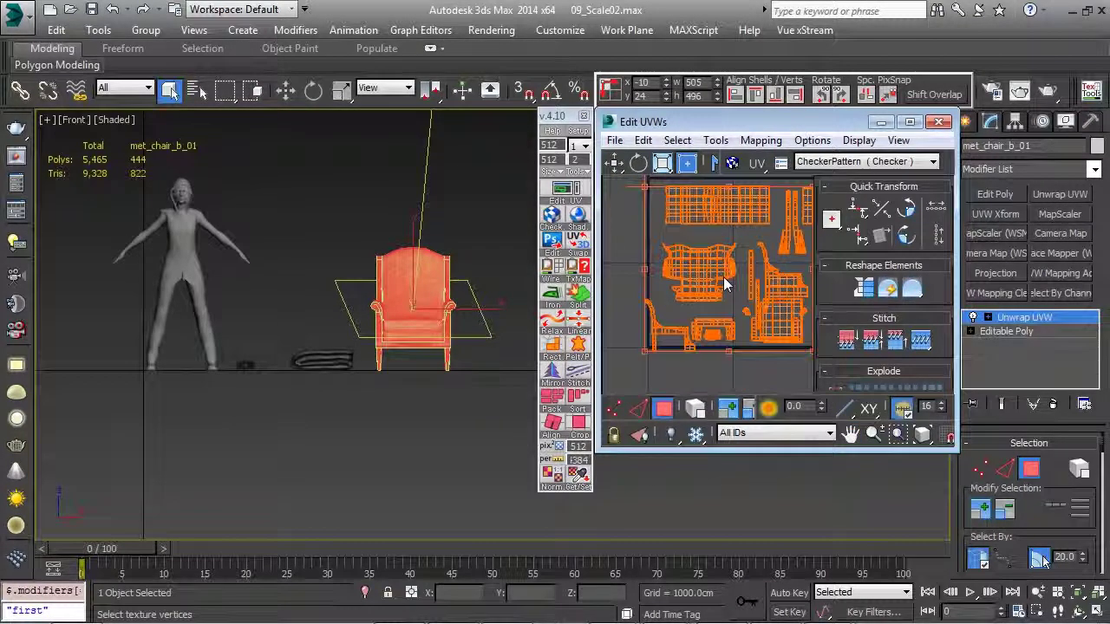
{"action": "left_click", "coordinate": [627, 323]}
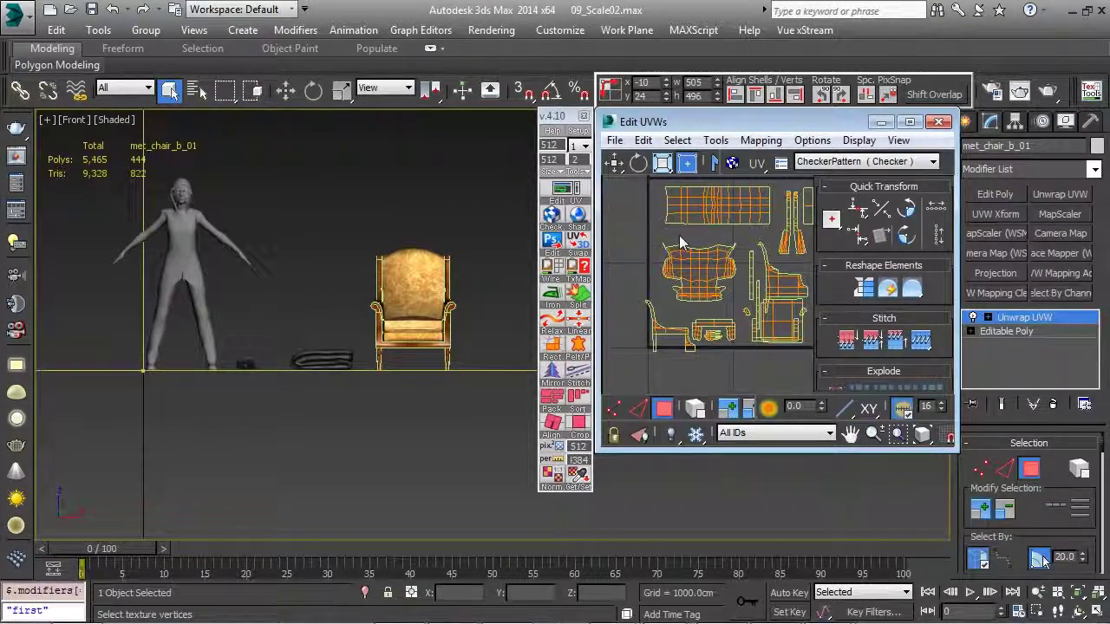
{"action": "mouse_move", "coordinate": [796, 284]}
{"action": "middle_mouse_down"}
{"action": "mouse_move", "coordinate": [730, 280]}
{"action": "mouse_move", "coordinate": [788, 278]}
{"action": "middle_mouse_up"}
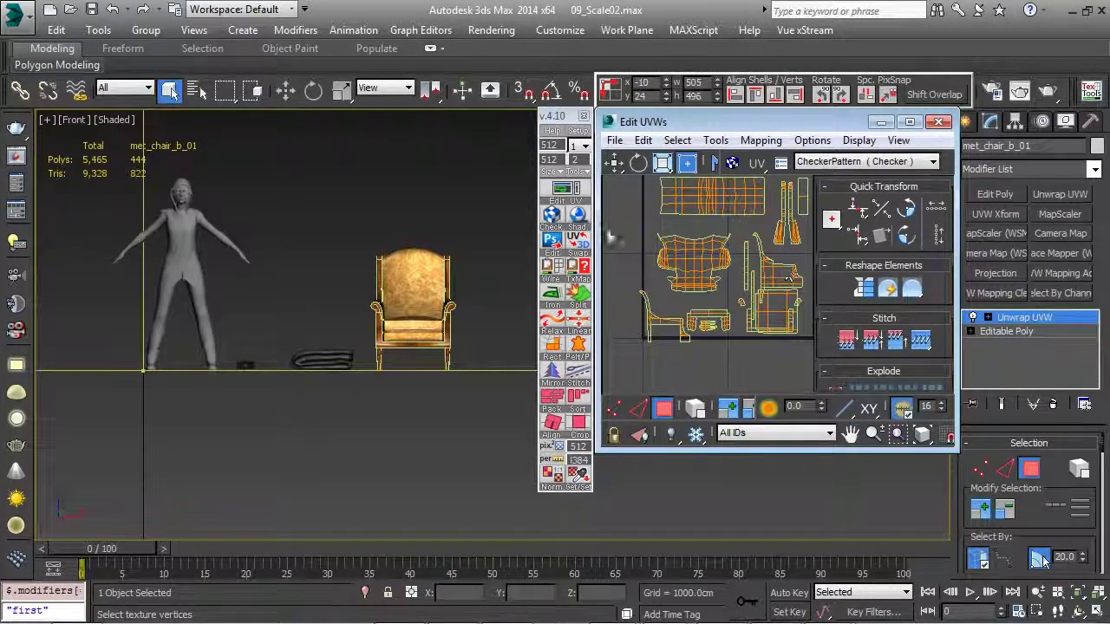
Close the armchair's UV editor, set the texture size to 256, and reapply the texel density
{"action": "left_click", "coordinate": [559, 195]}
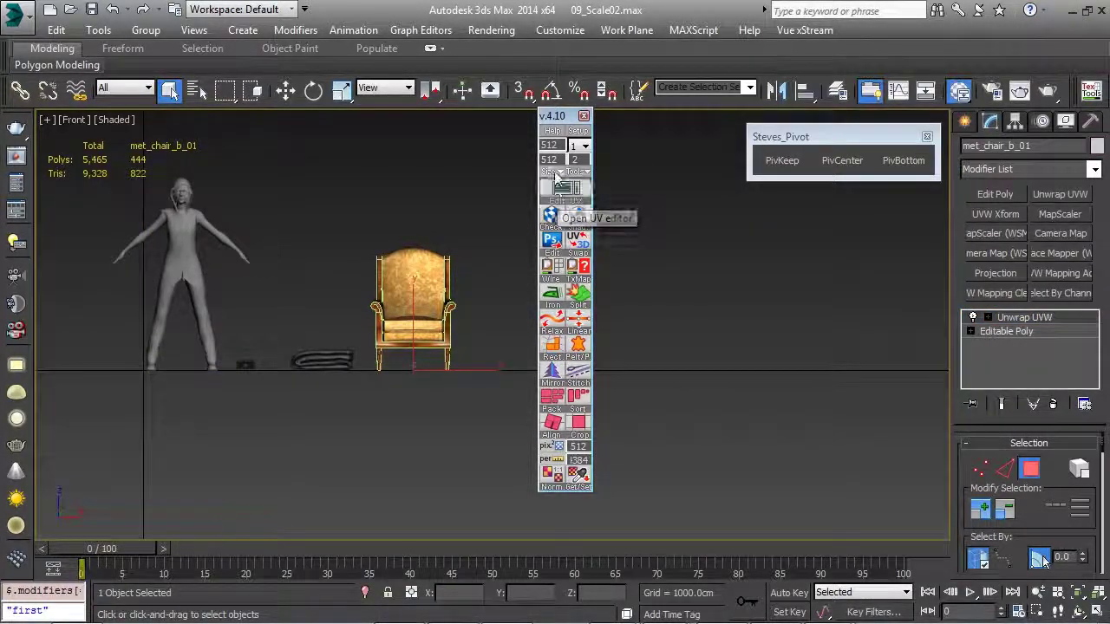
{"action": "left_click", "coordinate": [549, 170]}
{"action": "left_click", "coordinate": [508, 231]}
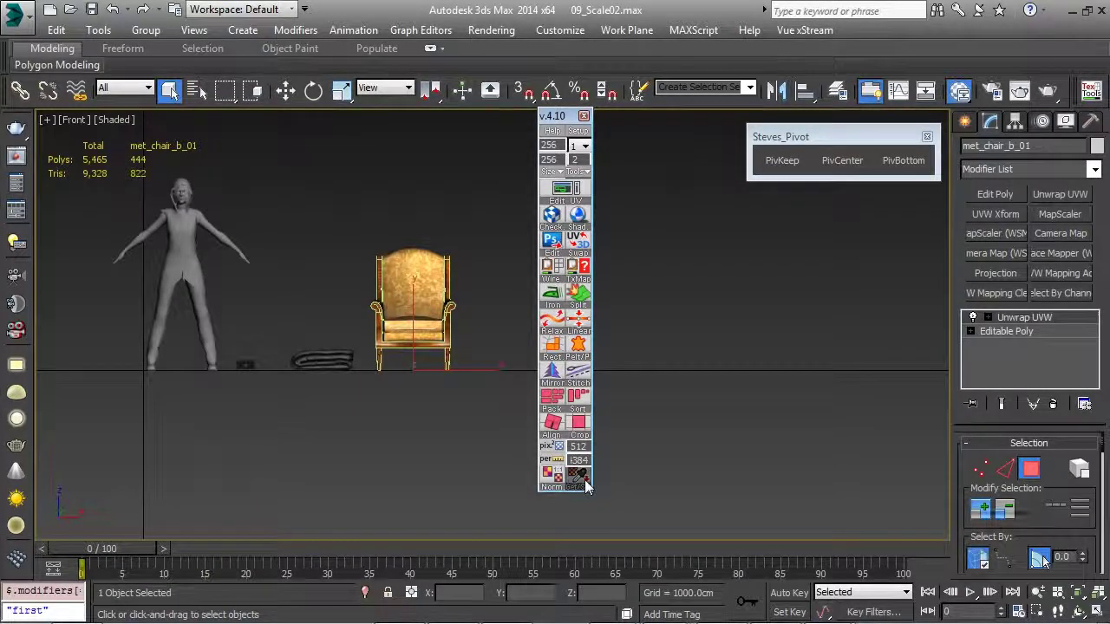
{"action": "left_click", "coordinate": [586, 486]}
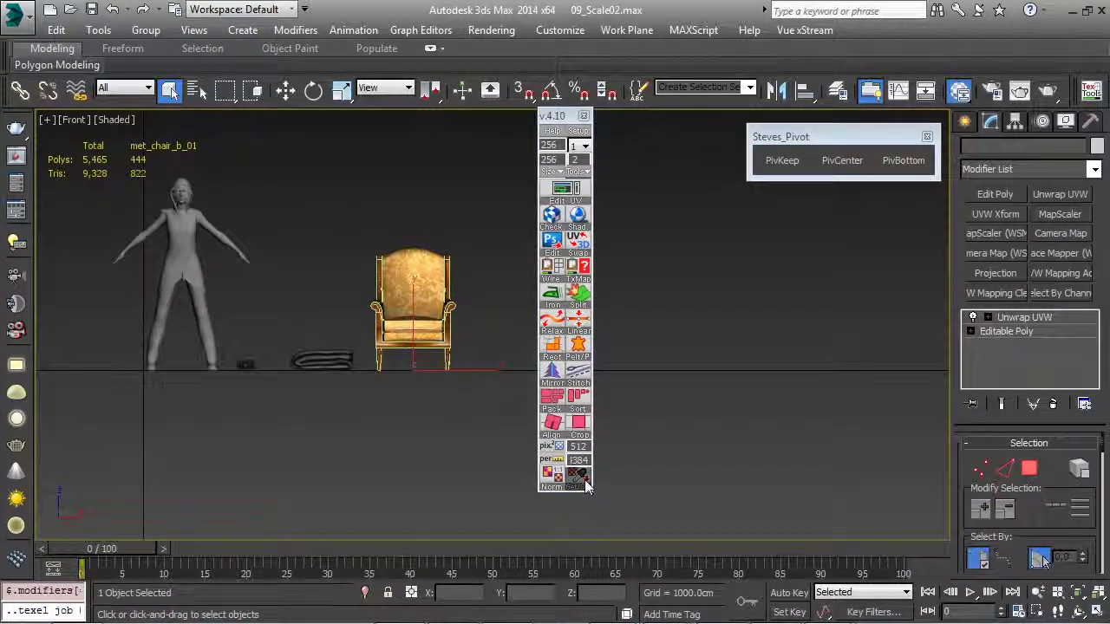
Open the armchair's UV layout, enable whole-element face selection, and move the large upper UV shells aside
{"action": "left_click", "coordinate": [564, 188]}
{"action": "scroll", "coordinate": [691, 338], "scroll_direction": "down", "scroll_amount": 3}
{"action": "middle_click_drag", "start_coordinate": [693, 338], "coordinate": [711, 262]}
{"action": "scroll", "coordinate": [712, 276], "scroll_direction": "up", "scroll_amount": 3}
{"action": "left_click", "coordinate": [723, 336]}
{"action": "scroll", "coordinate": [715, 280], "scroll_direction": "down", "scroll_amount": 4}
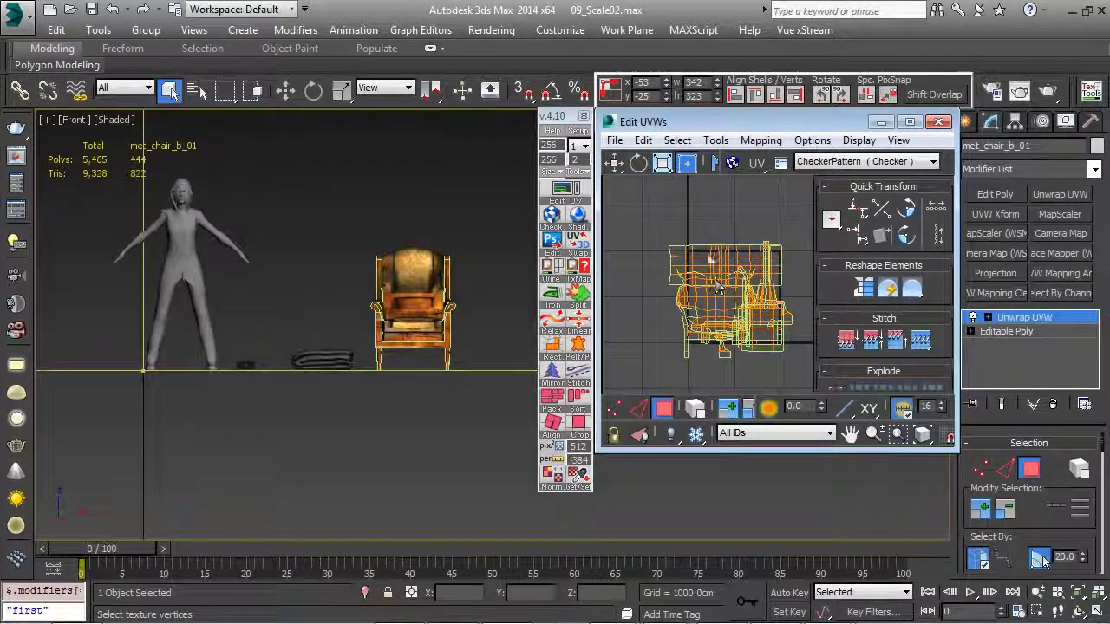
{"action": "left_click", "coordinate": [707, 253]}
{"action": "left_click", "coordinate": [695, 407]}
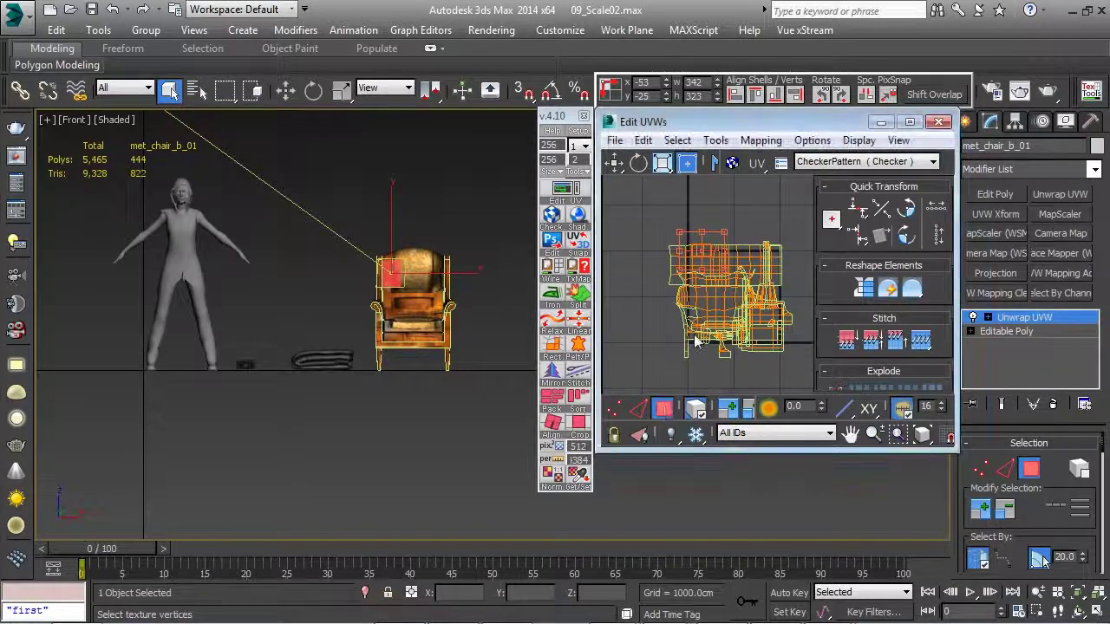
{"action": "left_click", "coordinate": [742, 275]}
{"action": "left_click_drag", "start_coordinate": [741, 272], "coordinate": [729, 250]}
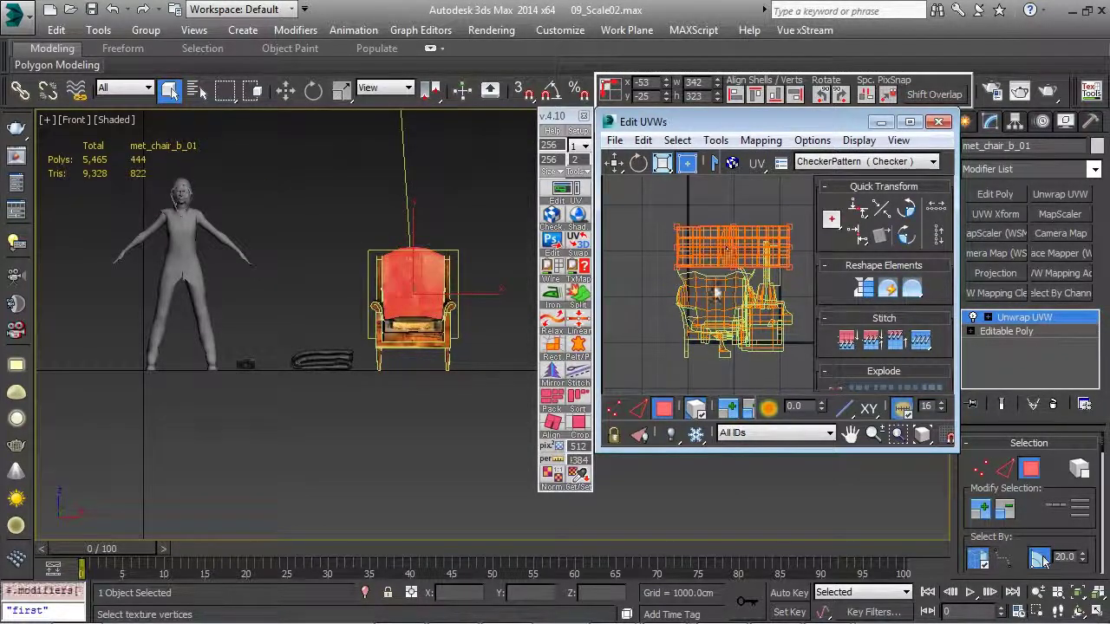
Pull a UV shell out of the armchair's overlapping pile and place it below the rest of the layout
{"action": "left_click", "coordinate": [710, 286]}
{"action": "middle_click_drag", "start_coordinate": [740, 335], "coordinate": [692, 296]}
{"action": "left_click_drag", "start_coordinate": [719, 296], "coordinate": [751, 355]}
{"action": "left_click_drag", "start_coordinate": [672, 299], "coordinate": [671, 351]}
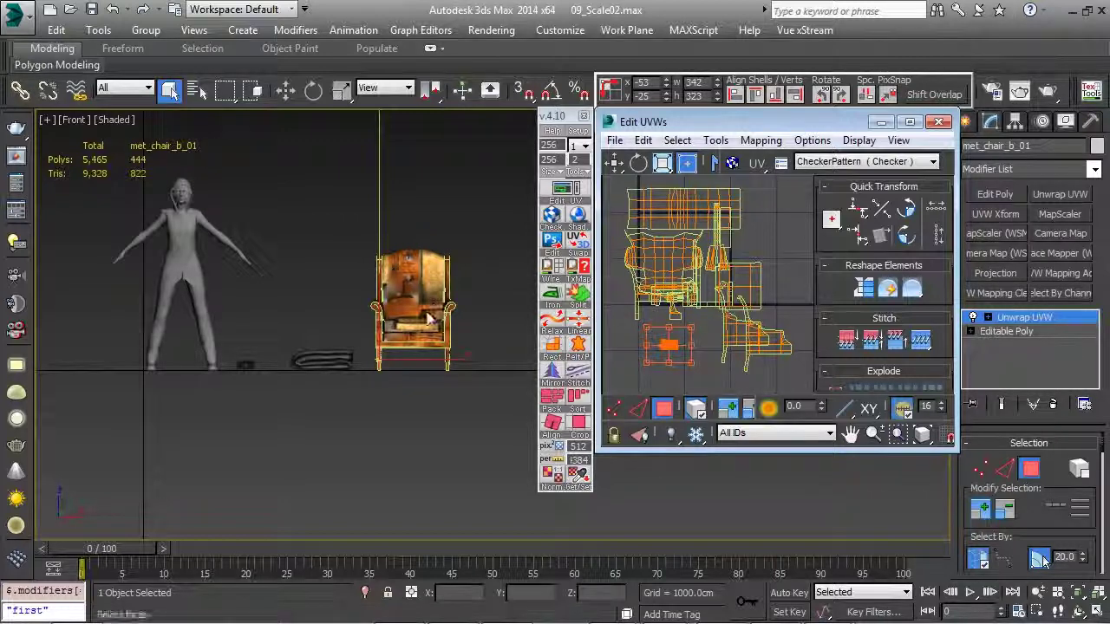
Close the UV editor and delete the Unwrap UVW modifier from the armchair
{"action": "left_click", "coordinate": [937, 121]}
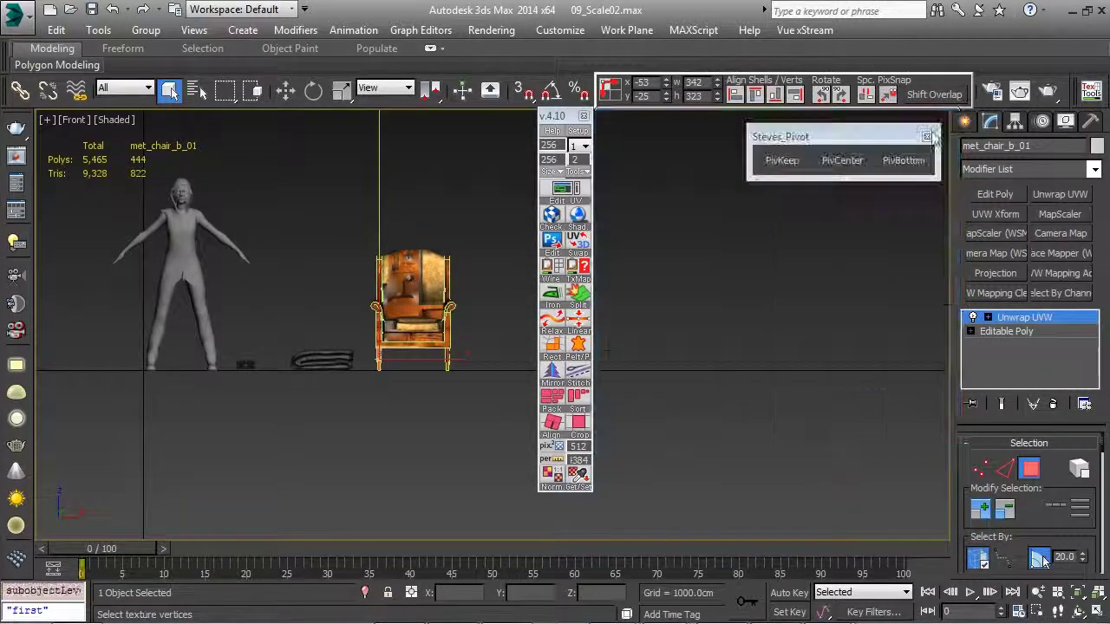
{"action": "left_click", "coordinate": [1053, 404]}
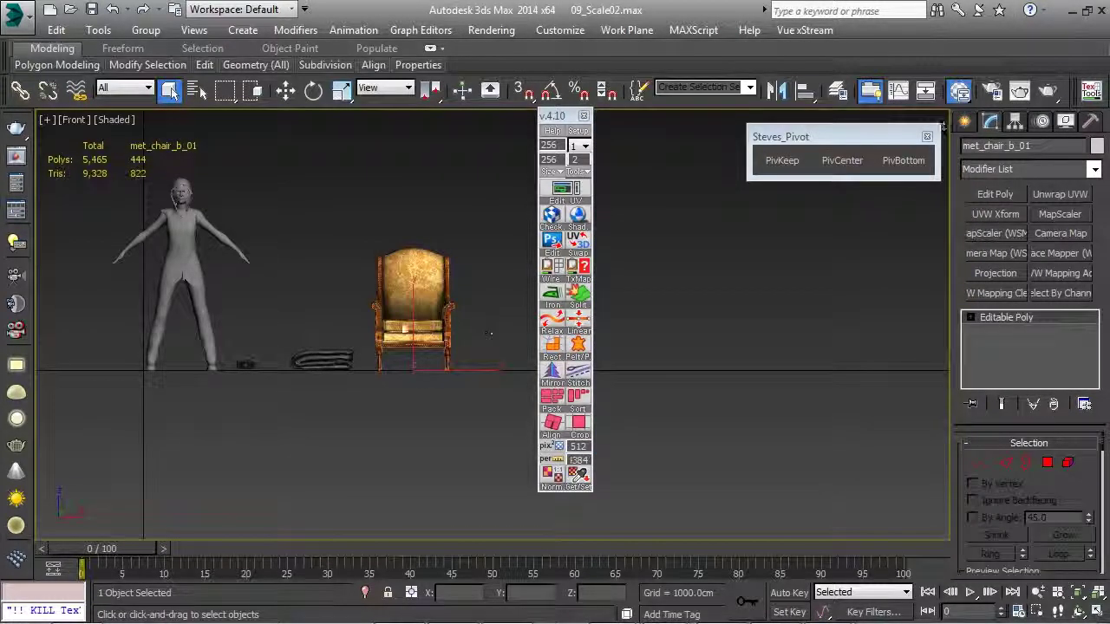
{"action": "middle_click_drag", "start_coordinate": [396, 319], "coordinate": [446, 374], "text": "alt"}
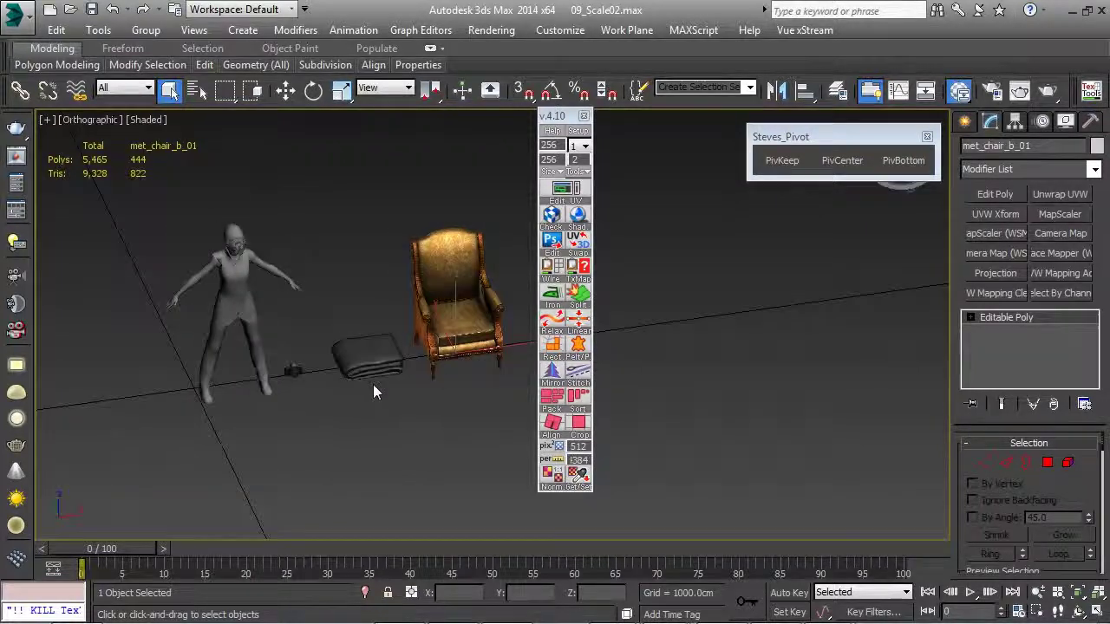
Compare the camera, folded blanket and armchair with the human figure from an angle, moving the floating texture tools clear of the props
{"action": "scroll", "coordinate": [303, 400], "scroll_direction": "up", "scroll_amount": 3}
{"action": "middle_click_drag", "start_coordinate": [364, 358], "coordinate": [365, 335], "text": "alt"}
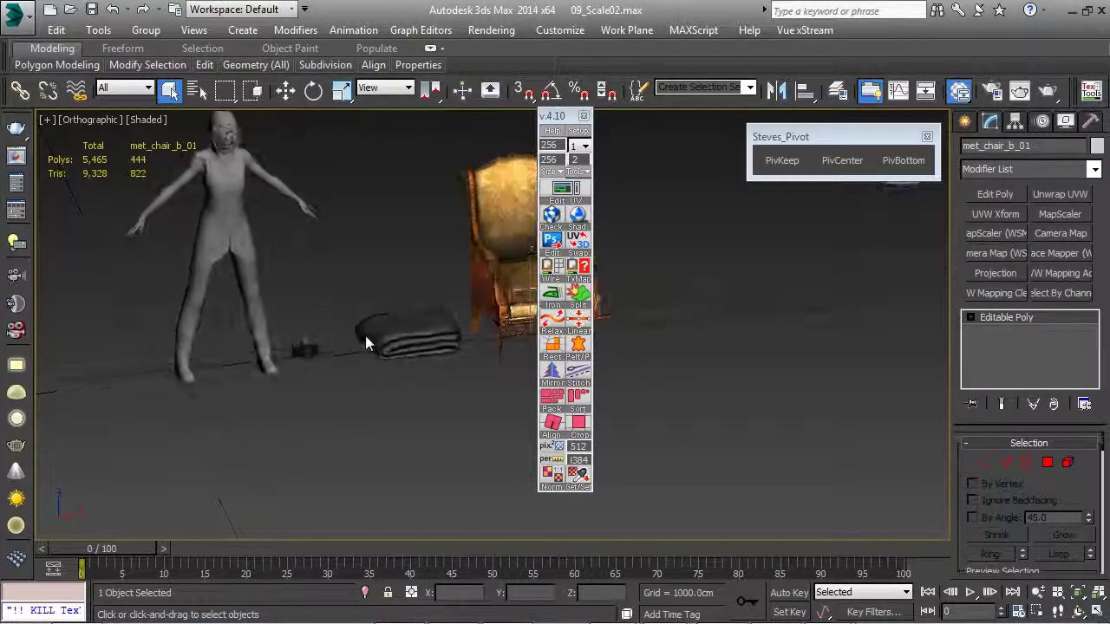
{"action": "left_click", "coordinate": [312, 351]}
{"action": "left_click", "coordinate": [429, 334]}
{"action": "middle_click_drag", "start_coordinate": [467, 333], "coordinate": [390, 365], "text": "alt"}
{"action": "left_click", "coordinate": [423, 325]}
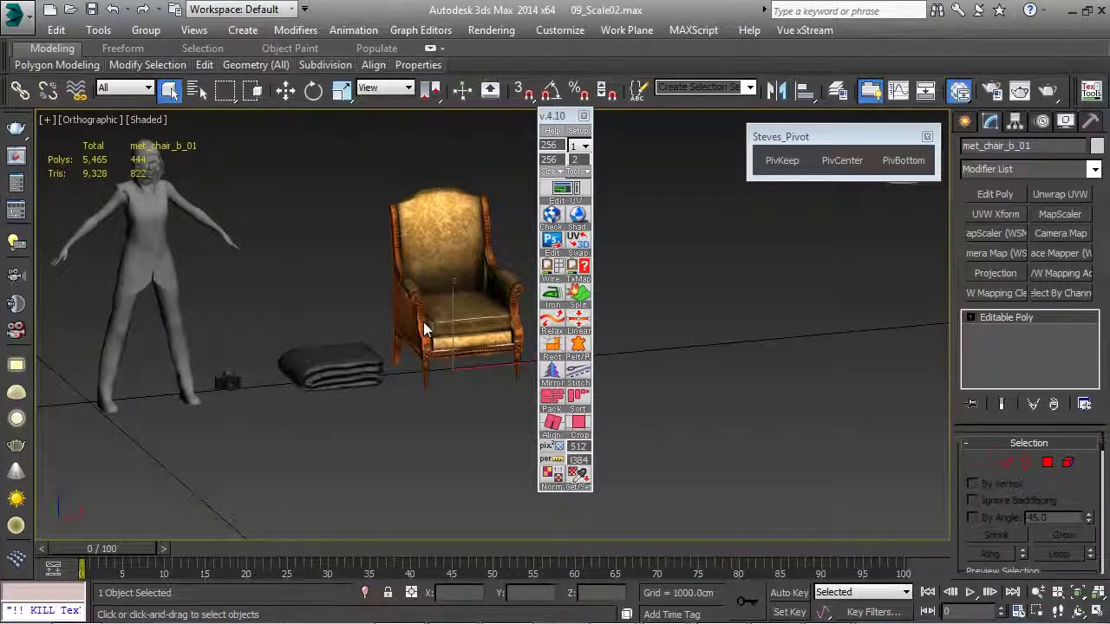
{"action": "middle_click_drag", "start_coordinate": [304, 342], "coordinate": [454, 384], "text": "alt"}
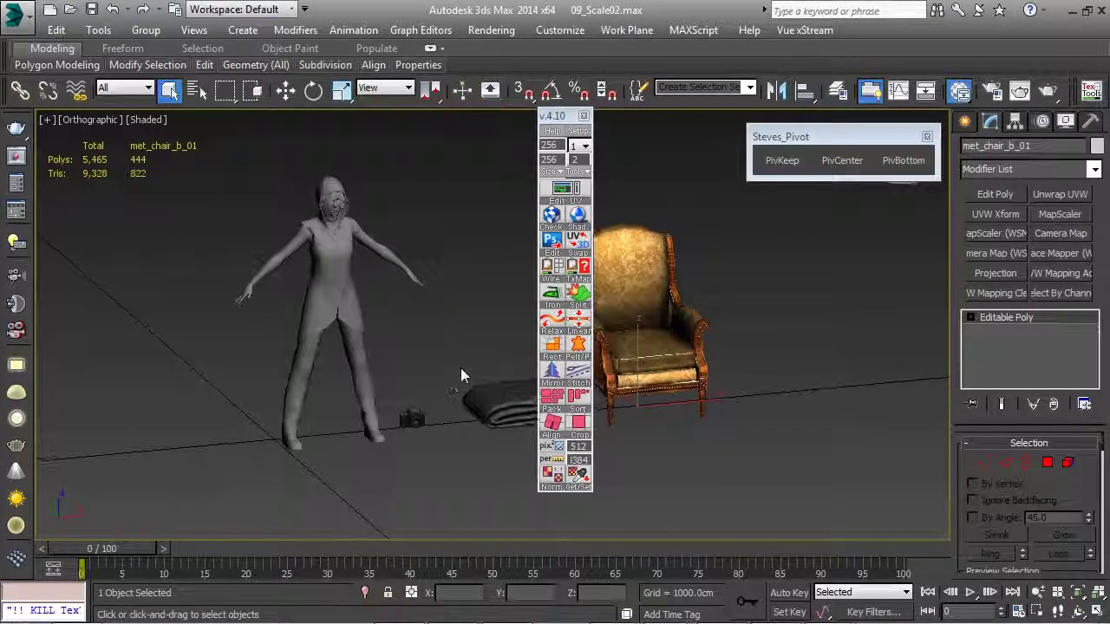
{"action": "left_click_drag", "start_coordinate": [555, 116], "coordinate": [153, 128]}
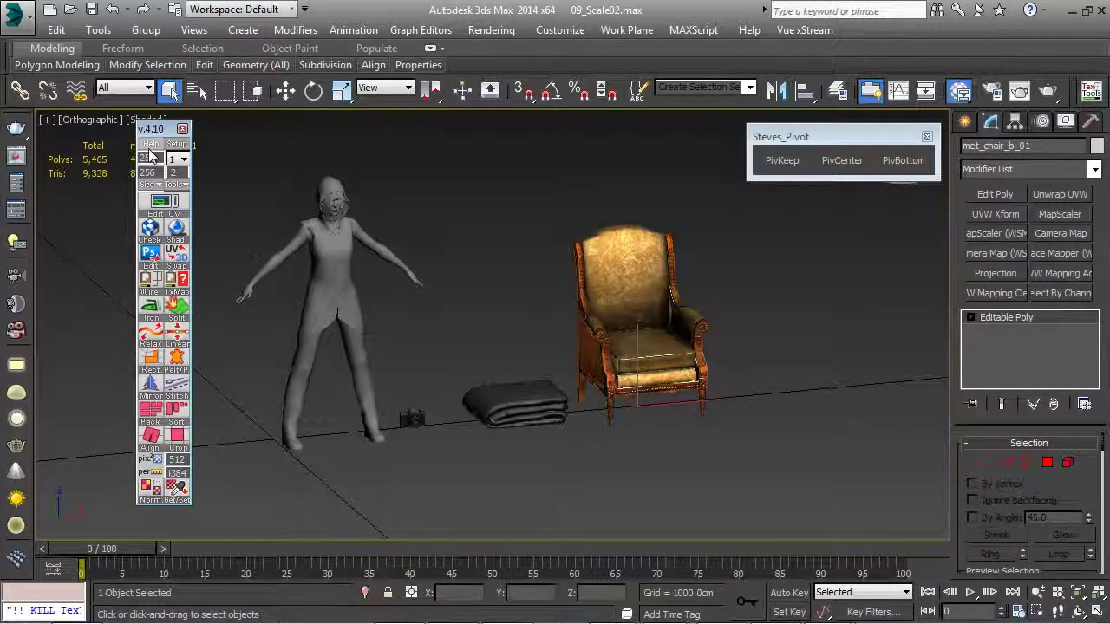
Select the camera prop and copy its object name, met_camera_a_01
{"action": "left_click", "coordinate": [410, 423]}
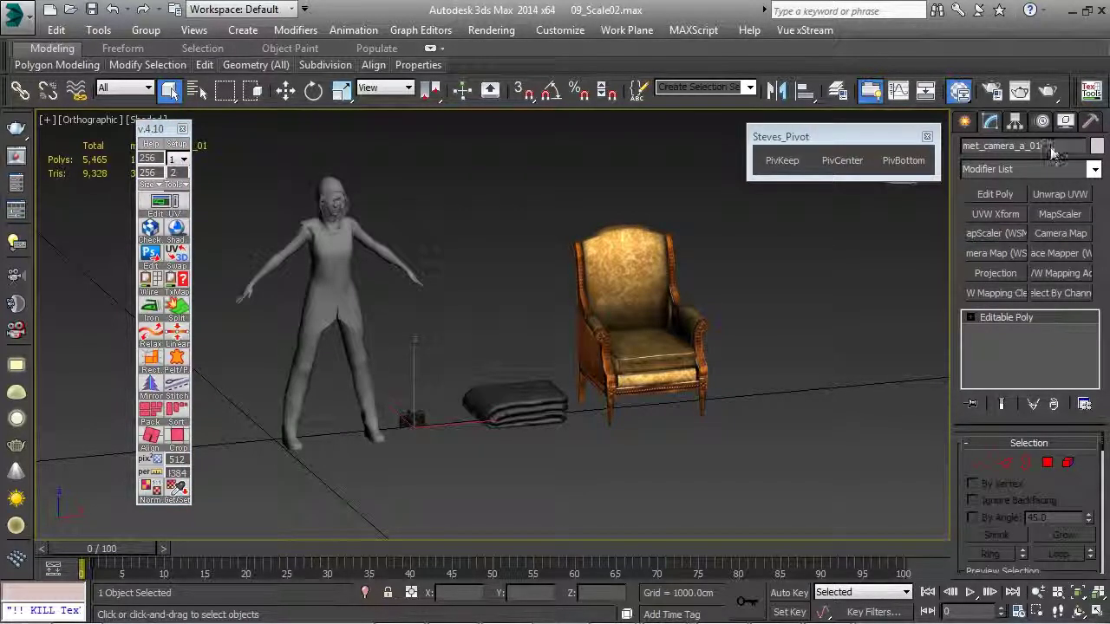
{"action": "left_click_drag", "start_coordinate": [1050, 149], "coordinate": [895, 152]}
{"action": "key", "text": "ctrl+c"}
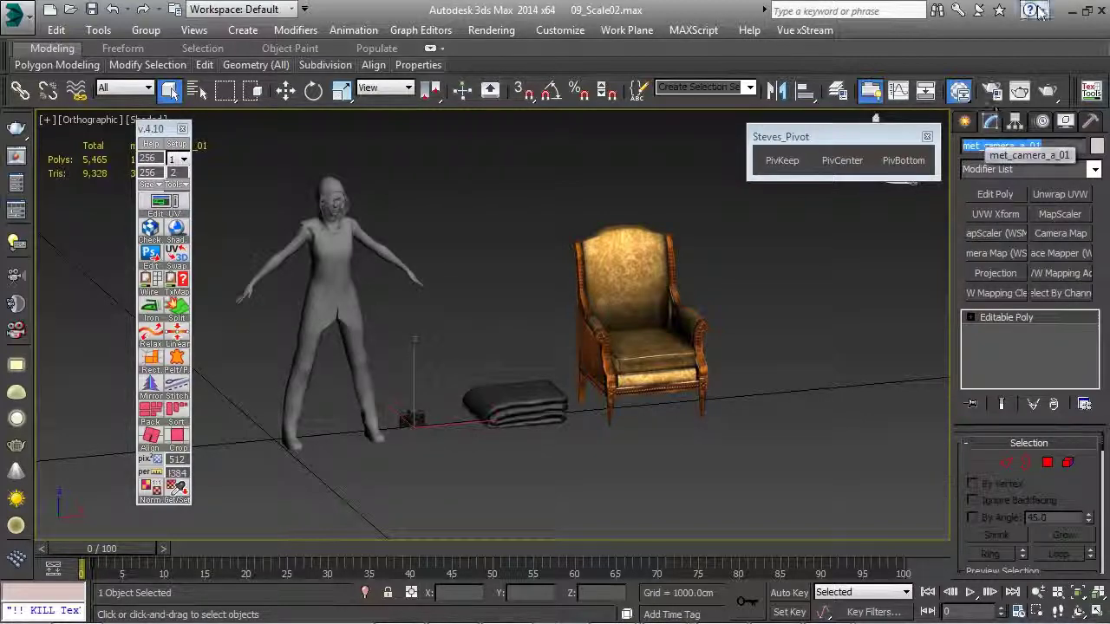
Switch to Unity, close the floating Inspector, and search the project assets for met_camera_a_01
{"action": "left_click", "coordinate": [1068, 11]}
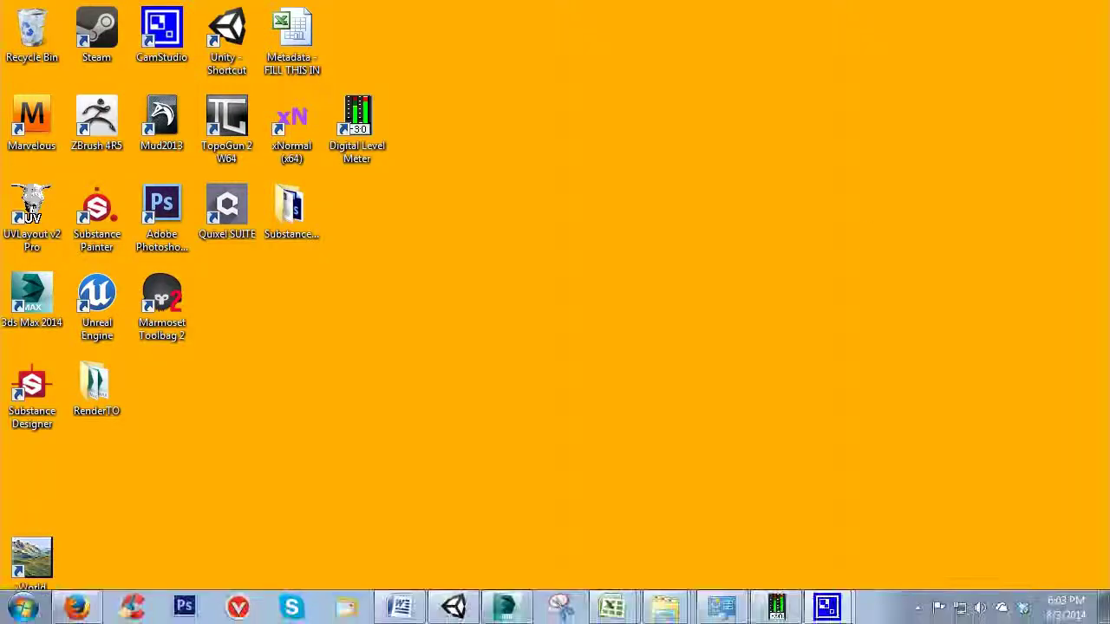
{"action": "left_click", "coordinate": [459, 607]}
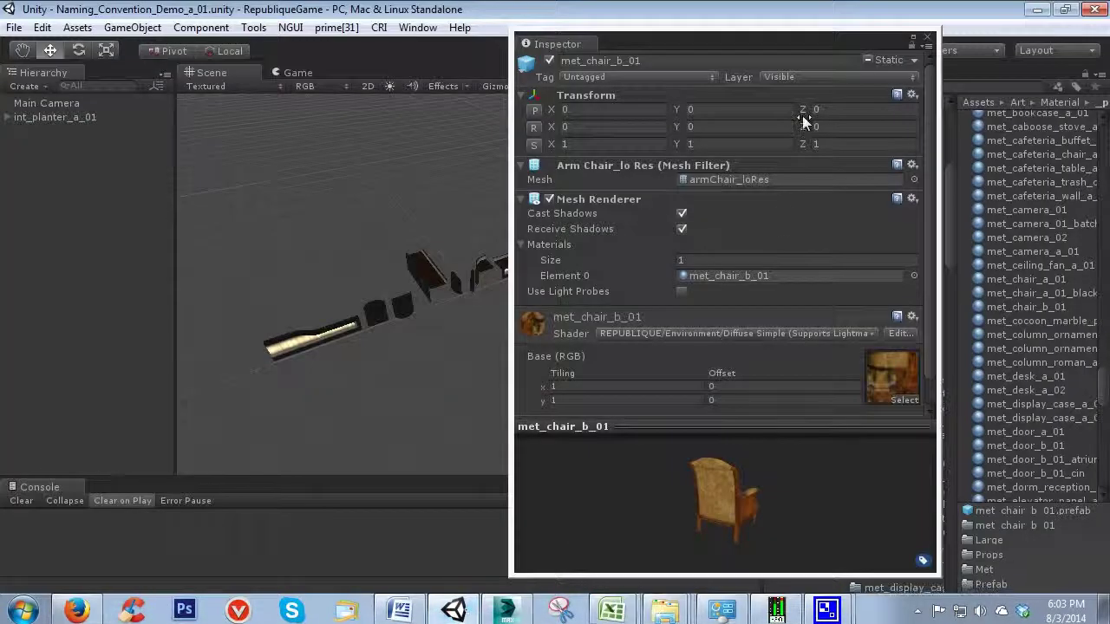
{"action": "left_click_drag", "start_coordinate": [796, 41], "coordinate": [582, 41]}
{"action": "left_click", "coordinate": [715, 37]}
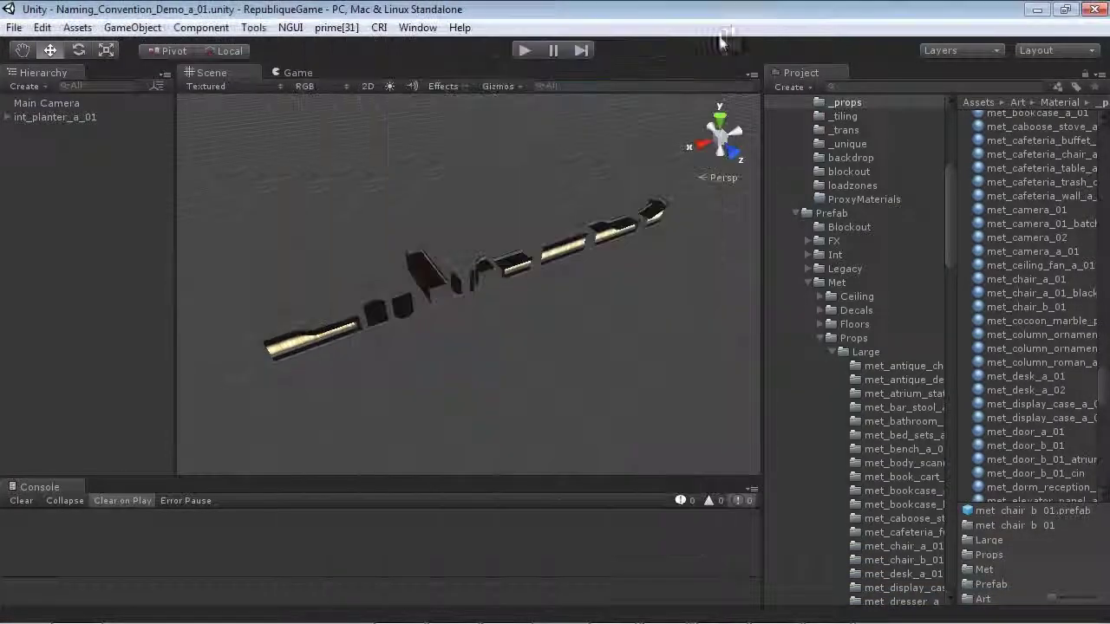
{"action": "left_click", "coordinate": [884, 87]}
{"action": "key", "text": "ctrl+v"}
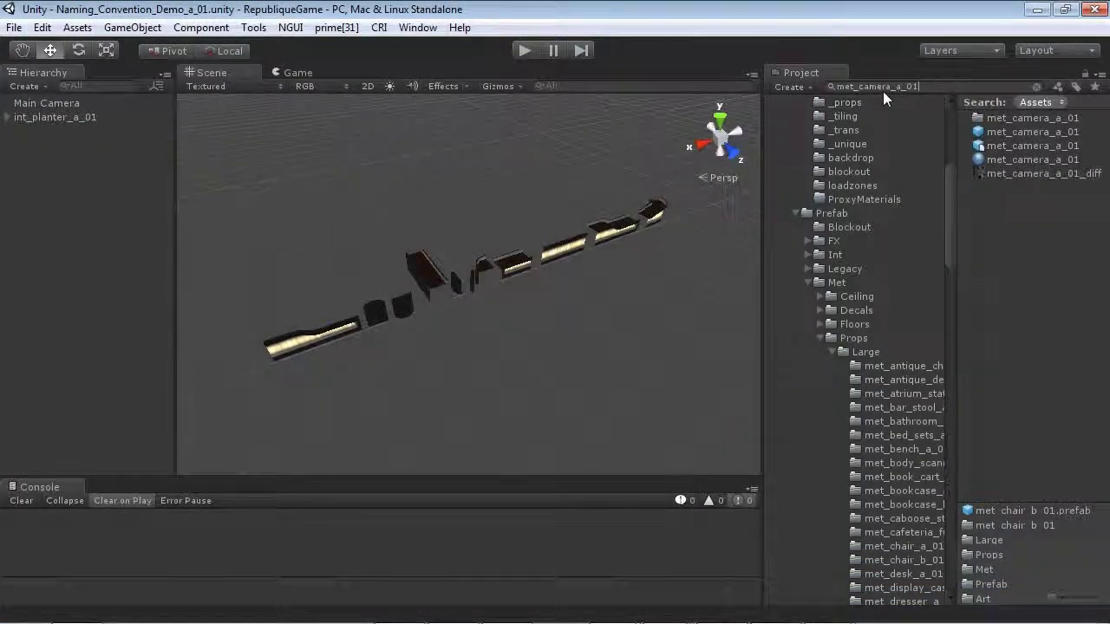
Inspect the met_camera_a_01_diff texture's import settings and set its Standalone max size to 64
{"action": "left_click", "coordinate": [1005, 173]}
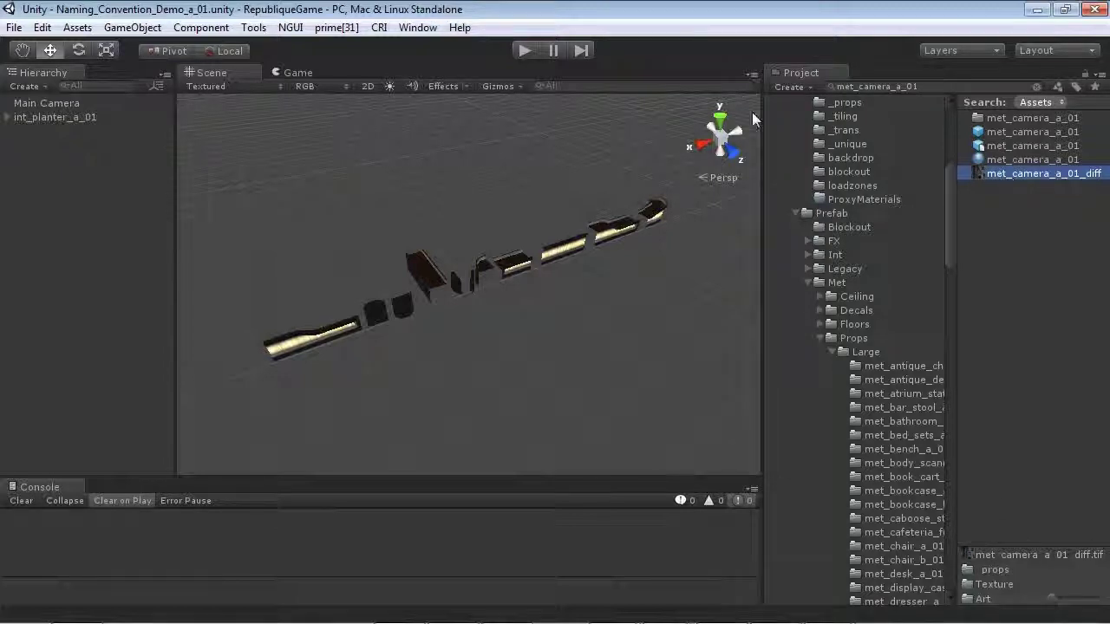
{"action": "left_click", "coordinate": [417, 27]}
{"action": "left_click", "coordinate": [502, 371]}
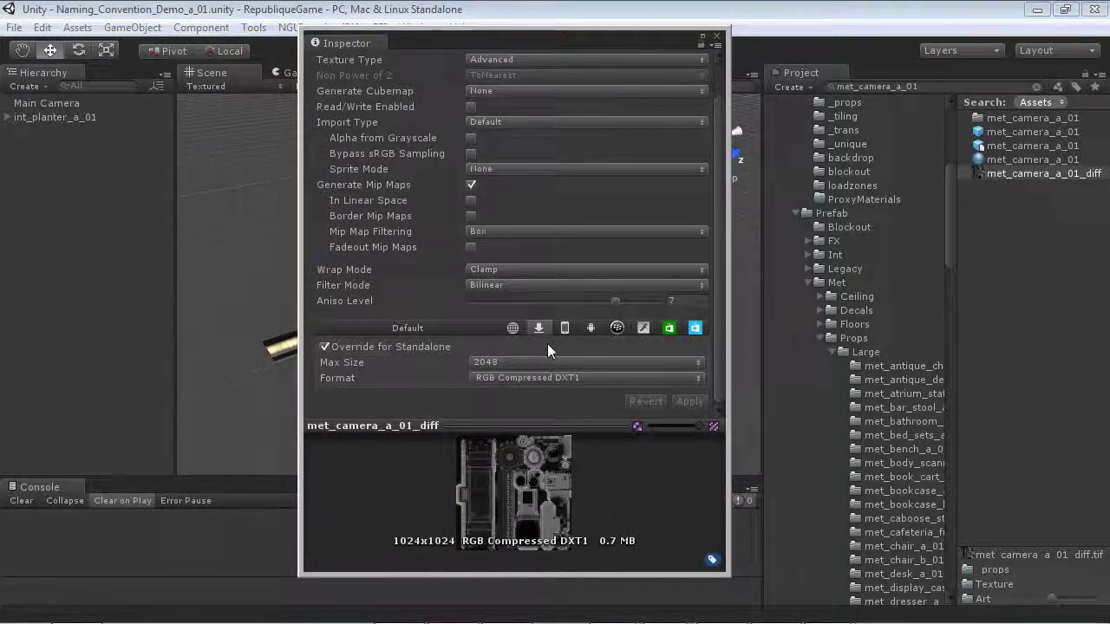
{"action": "left_click", "coordinate": [511, 362]}
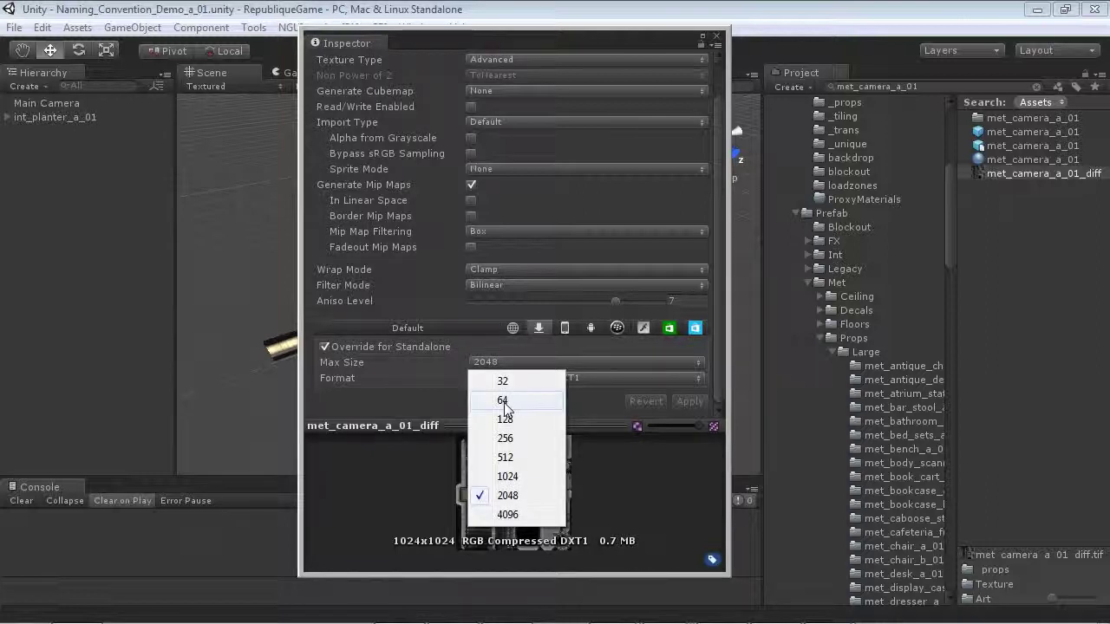
{"action": "left_click", "coordinate": [505, 401]}
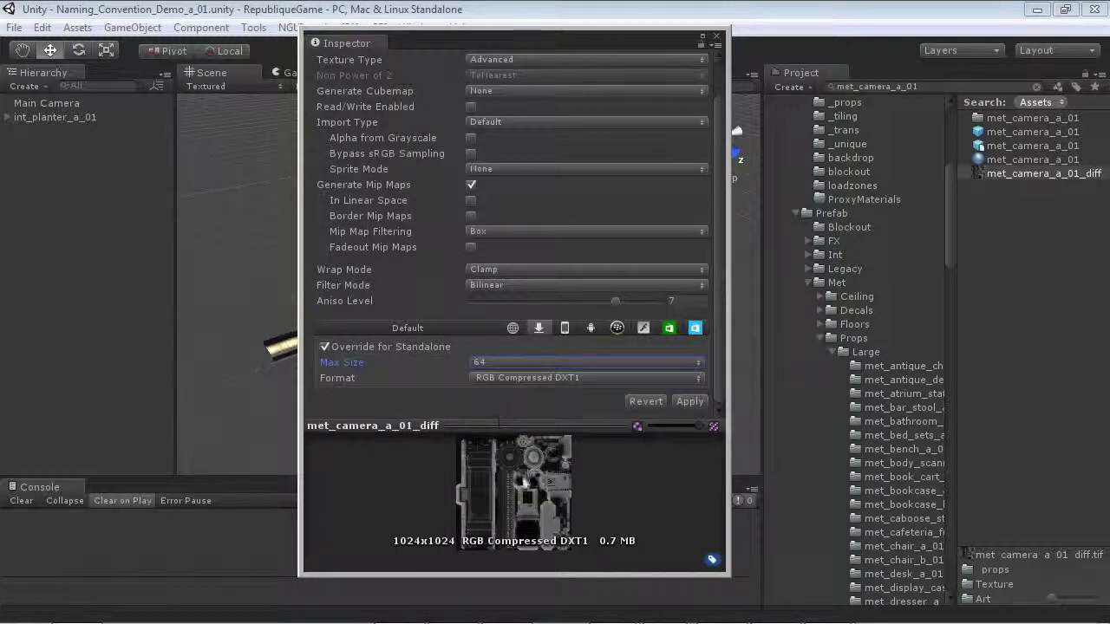
Set the texture's iPhone max size to 64, then enable the Android override with a max size of 64
{"action": "left_click", "coordinate": [564, 328]}
{"action": "left_click", "coordinate": [496, 362]}
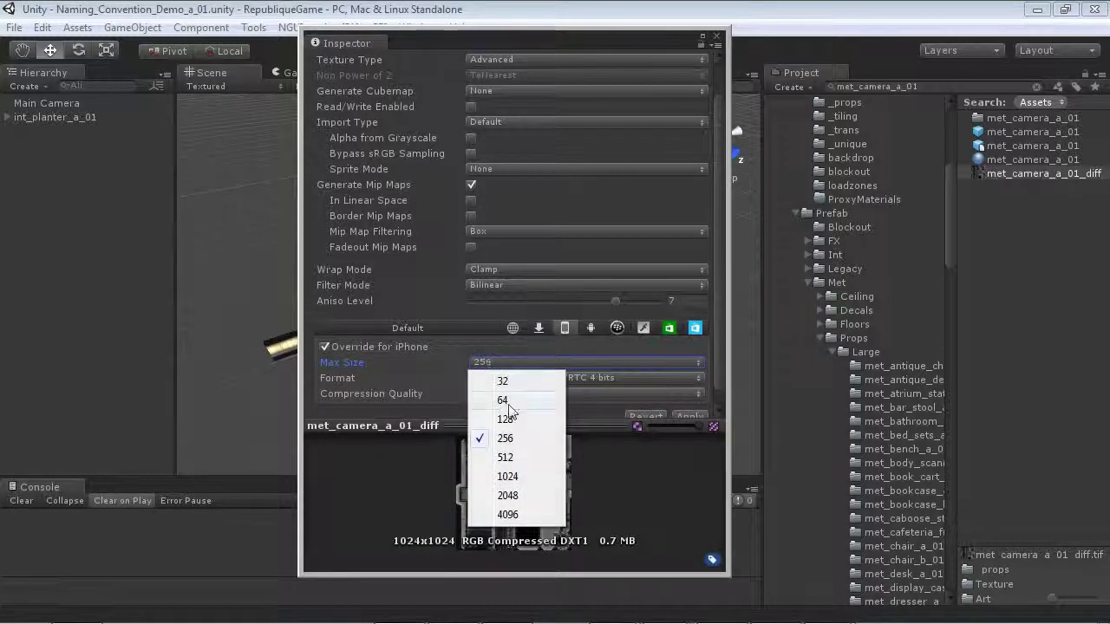
{"action": "left_click", "coordinate": [508, 404]}
{"action": "left_click", "coordinate": [595, 327]}
{"action": "left_click", "coordinate": [364, 348]}
{"action": "left_click", "coordinate": [504, 361]}
{"action": "left_click", "coordinate": [555, 400]}
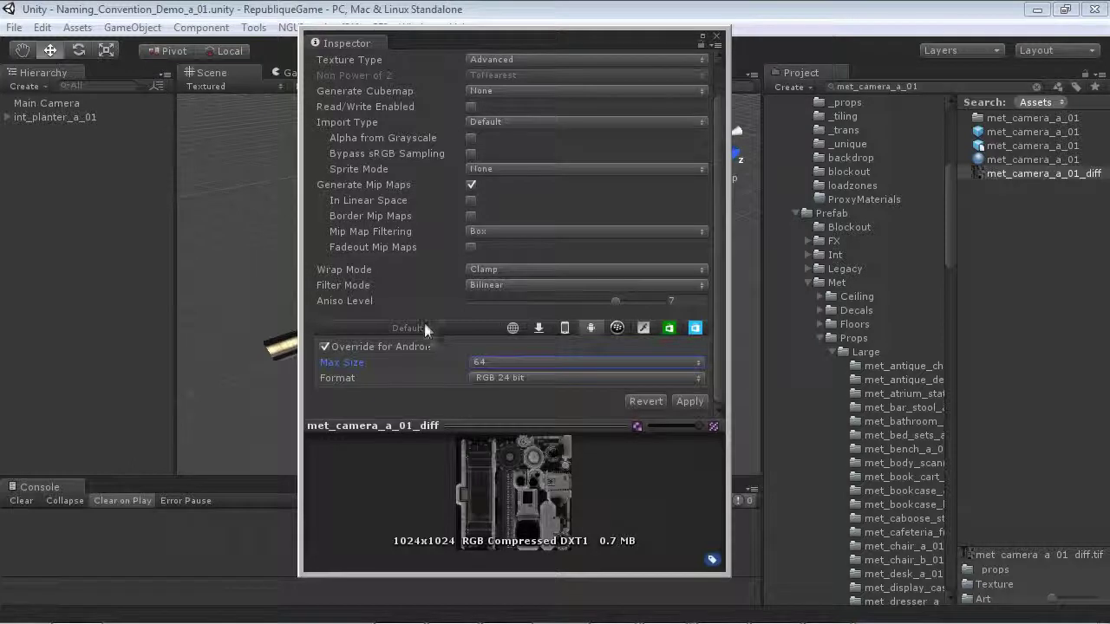
Set the texture's default max size to 64 and apply the import settings
{"action": "left_click", "coordinate": [425, 330]}
{"action": "left_click", "coordinate": [520, 362]}
{"action": "left_click", "coordinate": [508, 398]}
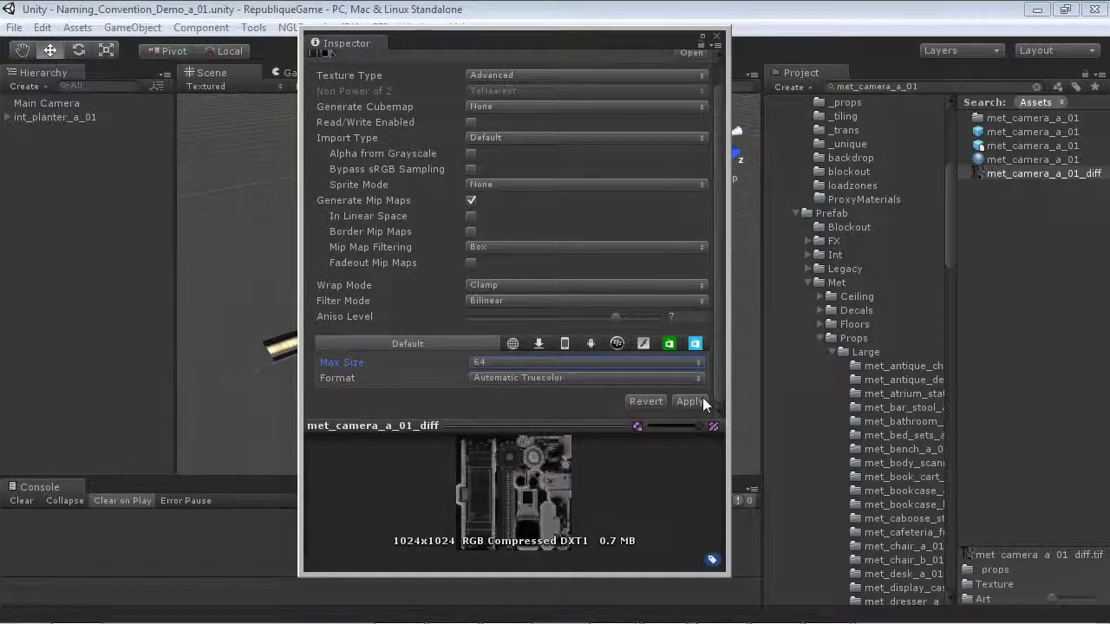
{"action": "left_click", "coordinate": [689, 401]}
Add the met_camera_a_01 prefab to the scene, move the Inspector aside, and frame the camera
{"action": "left_click_drag", "start_coordinate": [1002, 142], "coordinate": [92, 229]}
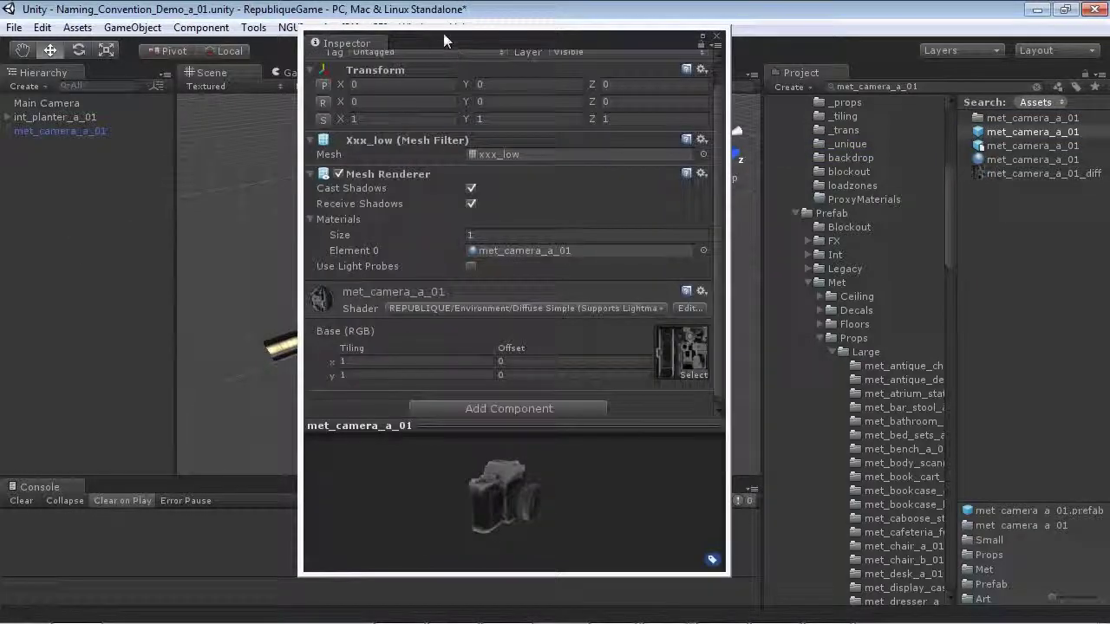
{"action": "left_click_drag", "start_coordinate": [443, 32], "coordinate": [752, 50]}
{"action": "left_click", "coordinate": [26, 131]}
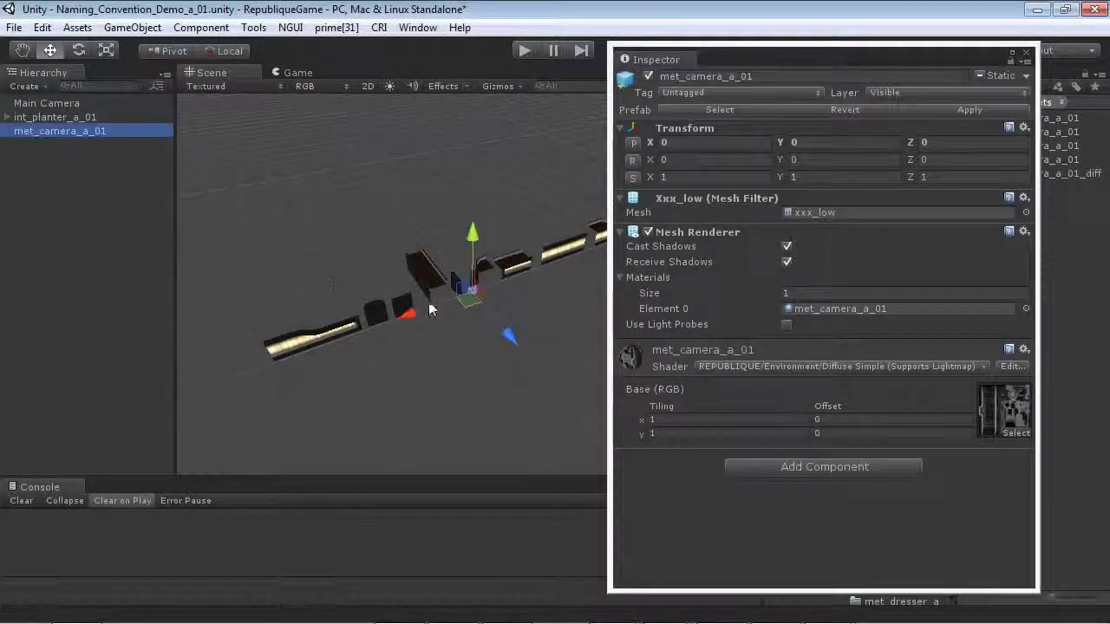
{"action": "key", "text": "f"}
Move the camera prop along Z, clear of the planter pieces, to about 1.59
{"action": "left_click", "coordinate": [571, 291]}
{"action": "left_click_drag", "start_coordinate": [477, 299], "coordinate": [550, 275], "text": "alt"}
{"action": "scroll", "coordinate": [560, 270], "scroll_direction": "down", "scroll_amount": 8}
{"action": "right_click_drag", "start_coordinate": [560, 269], "coordinate": [446, 295], "text": "alt"}
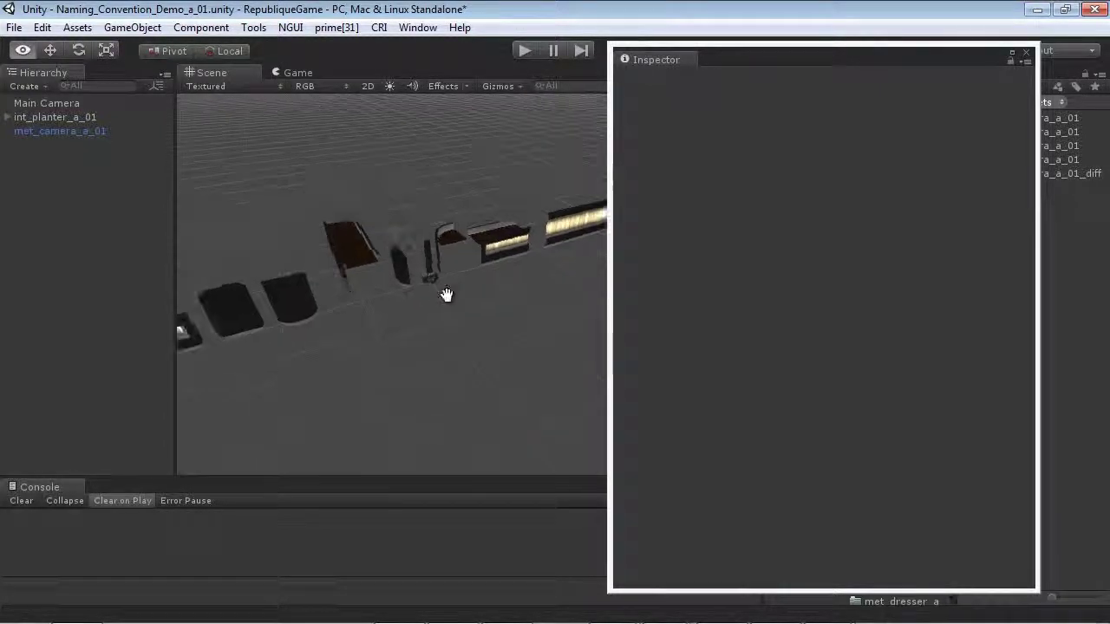
{"action": "left_click_drag", "start_coordinate": [447, 295], "coordinate": [446, 315], "text": "alt"}
{"action": "left_click", "coordinate": [428, 278]}
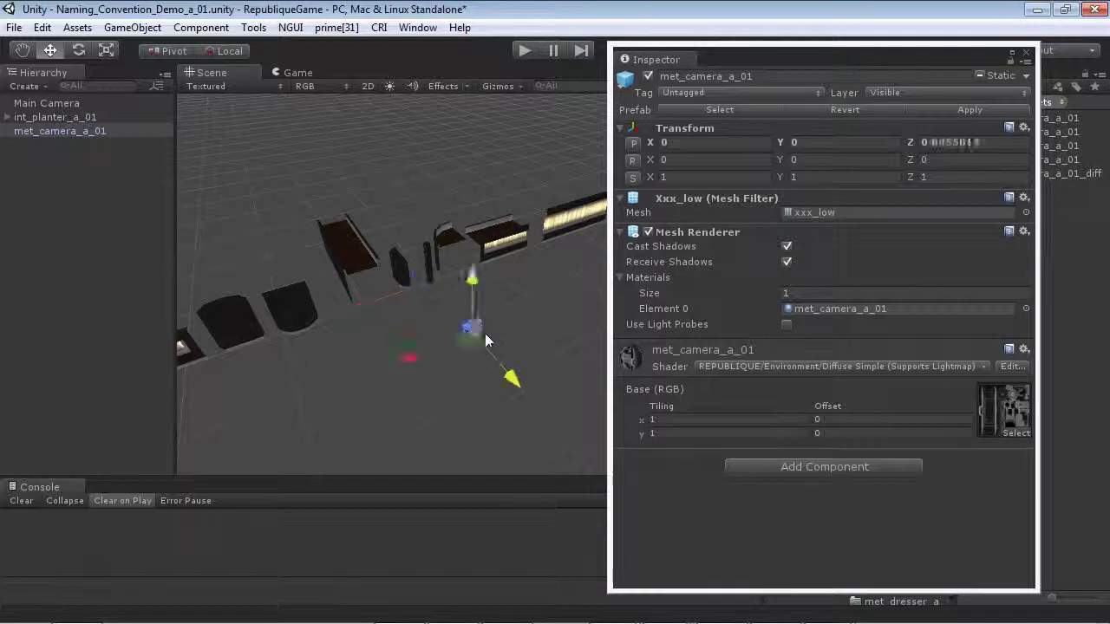
{"action": "left_click", "coordinate": [556, 351]}
{"action": "left_click_drag", "start_coordinate": [556, 351], "coordinate": [722, 339], "text": "alt"}
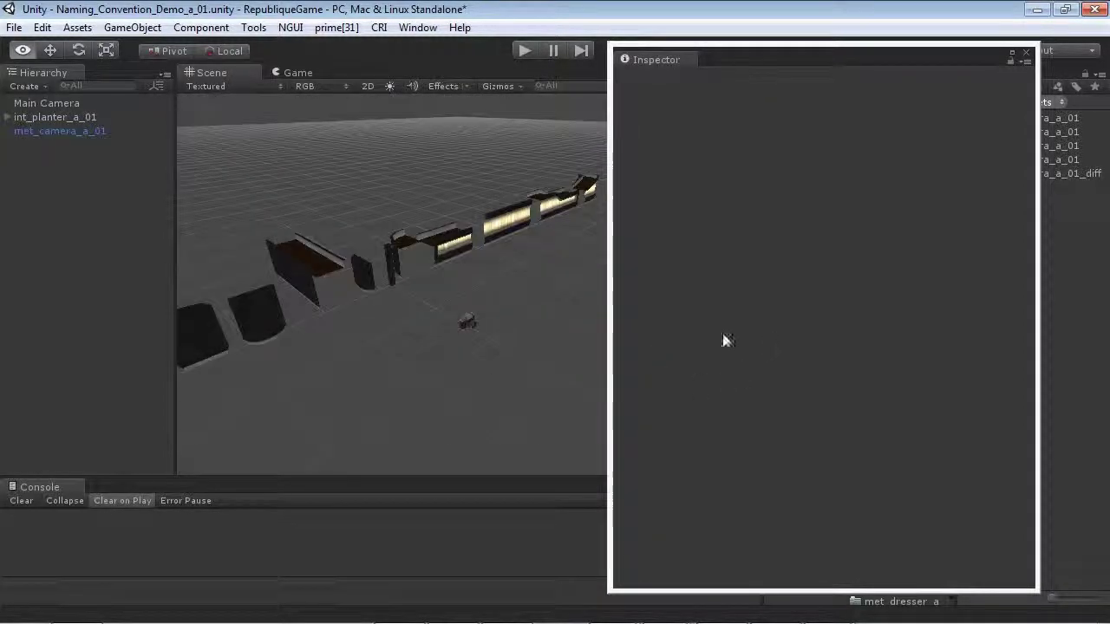
Frame the camera prop up close and open the import settings of its base texture
{"action": "left_click", "coordinate": [470, 324]}
{"action": "right_click_drag", "start_coordinate": [376, 379], "coordinate": [104, 423], "text": "alt"}
{"action": "key", "text": "f"}
{"action": "left_click_drag", "start_coordinate": [325, 352], "coordinate": [460, 346], "text": "alt"}
{"action": "left_click", "coordinate": [1004, 396]}
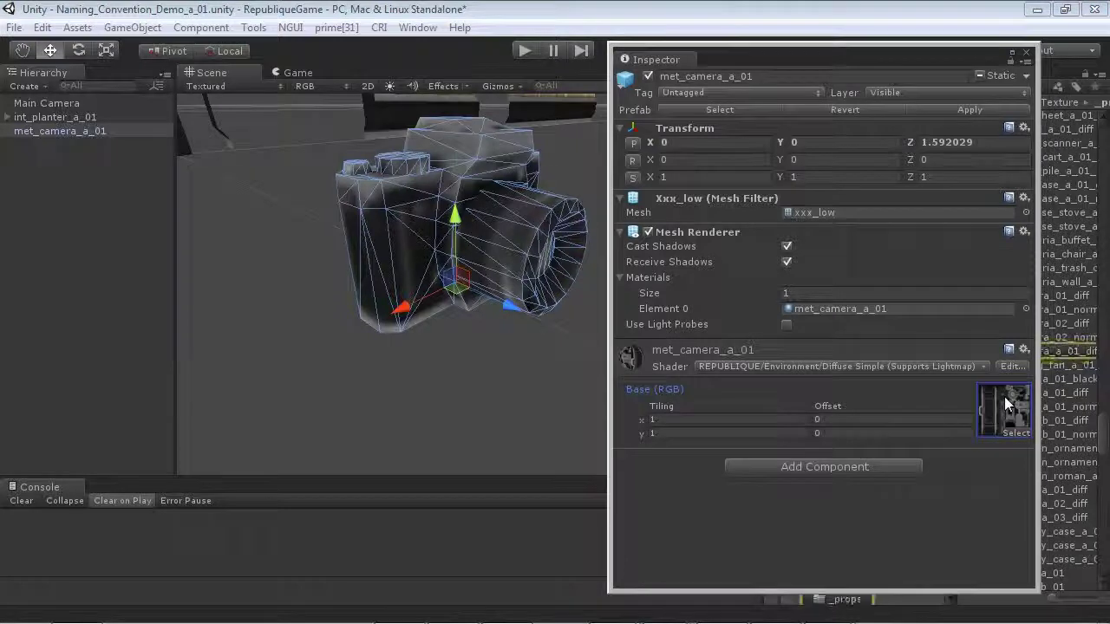
{"action": "double_click", "coordinate": [1004, 396]}
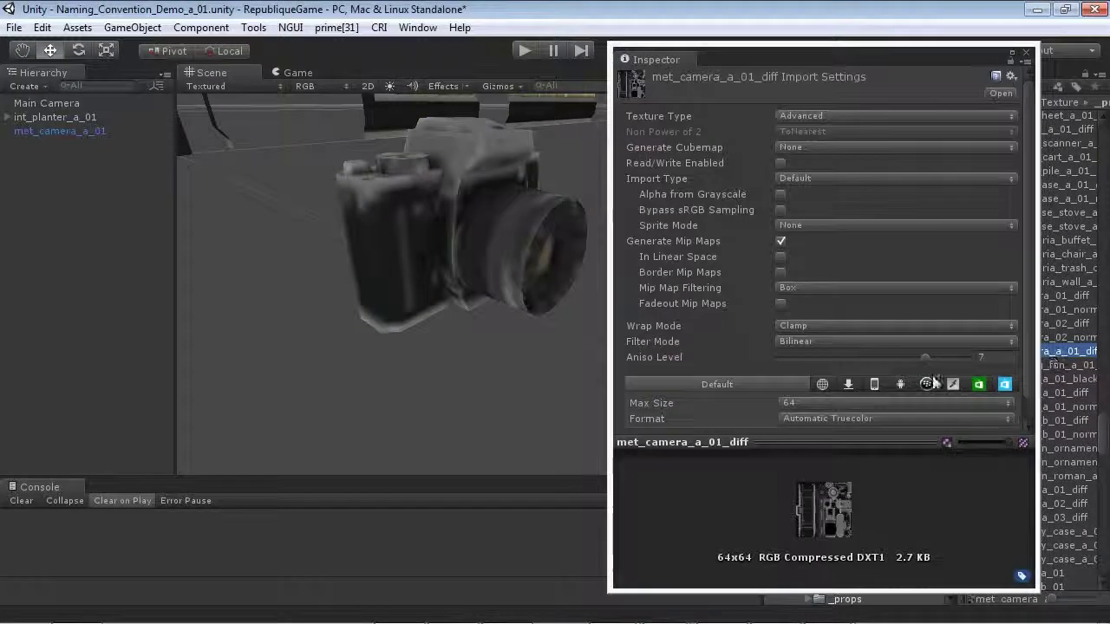
Set the camera texture's Standalone max size to 128 and apply it
{"action": "left_click", "coordinate": [848, 384]}
{"action": "left_click", "coordinate": [813, 419]}
{"action": "left_click", "coordinate": [814, 475]}
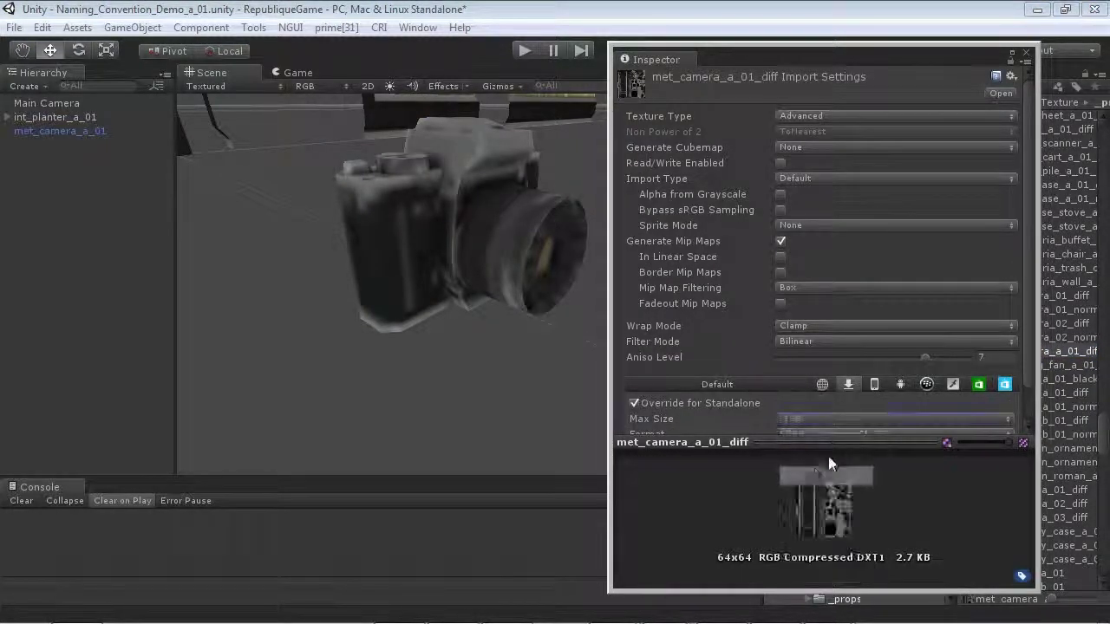
{"action": "scroll", "coordinate": [782, 367], "scroll_direction": "down", "scroll_amount": 2}
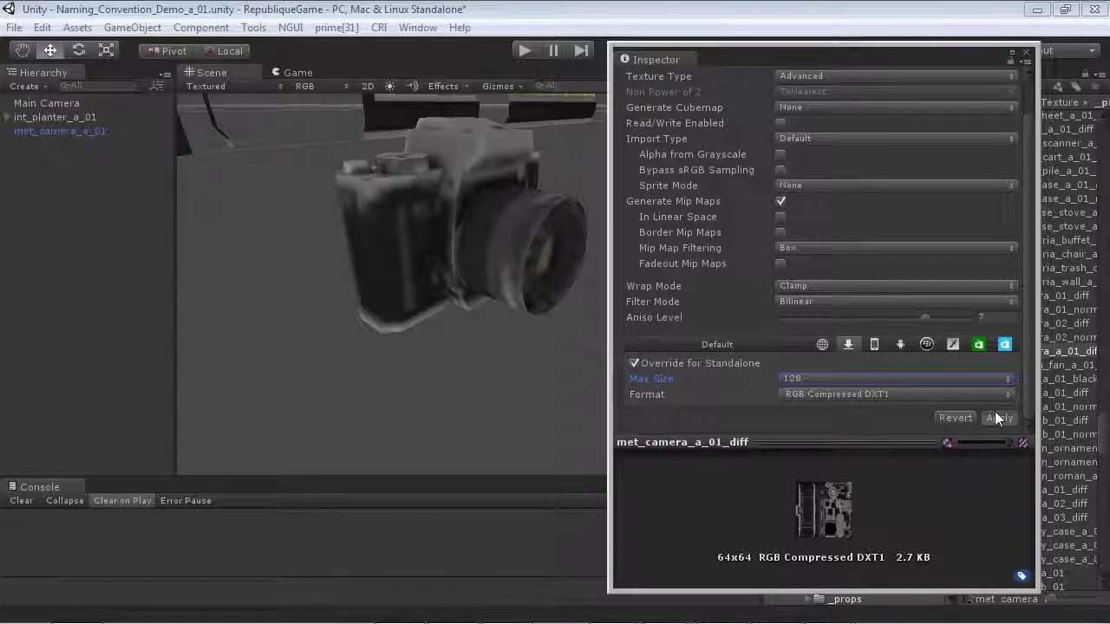
{"action": "left_click", "coordinate": [995, 418]}
Raise the camera texture's Standalone max size to 256, apply it, and inspect the prop from farther away
{"action": "left_click", "coordinate": [793, 381]}
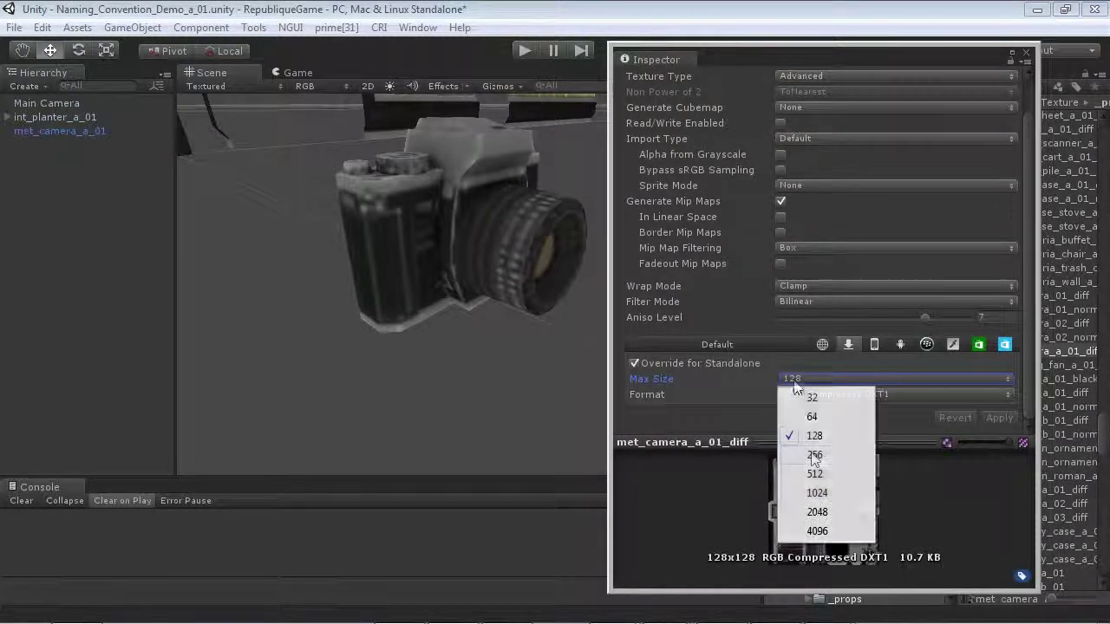
{"action": "left_click", "coordinate": [814, 455]}
{"action": "left_click", "coordinate": [1009, 418]}
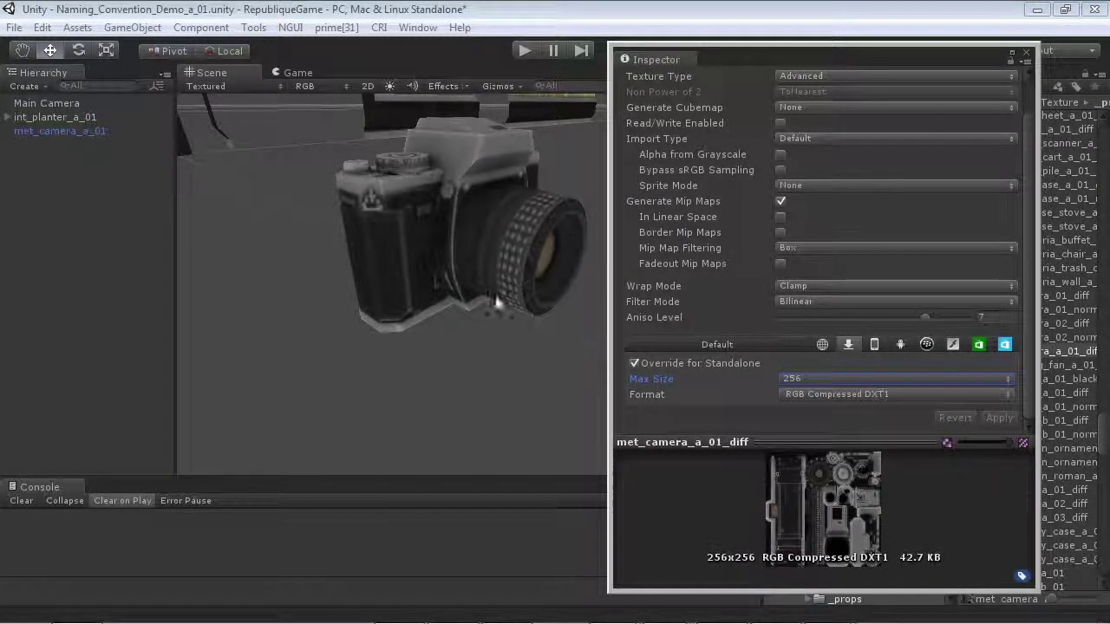
{"action": "left_click_drag", "start_coordinate": [506, 297], "coordinate": [479, 387], "text": "alt"}
{"action": "left_click", "coordinate": [396, 322]}
{"action": "left_click", "coordinate": [394, 293]}
{"action": "left_click", "coordinate": [418, 286]}
{"action": "left_click", "coordinate": [493, 386]}
Reopen the camera's diffuse texture from its material, set the Standalone max size to 64, apply it, and view the prop at a distance
{"action": "left_click", "coordinate": [488, 334]}
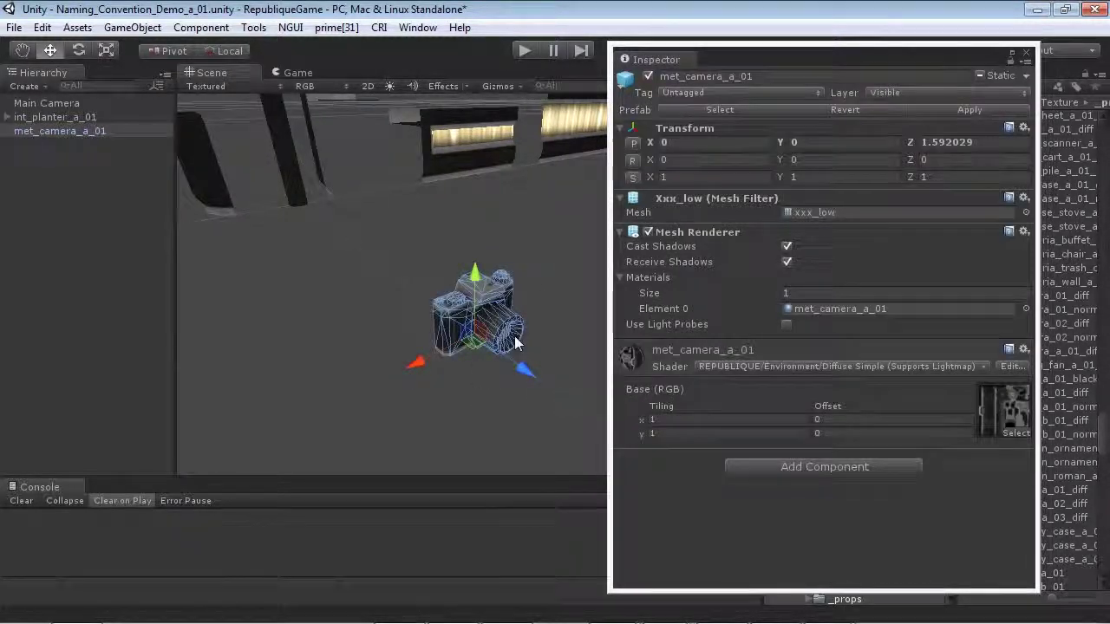
{"action": "left_click", "coordinate": [997, 413]}
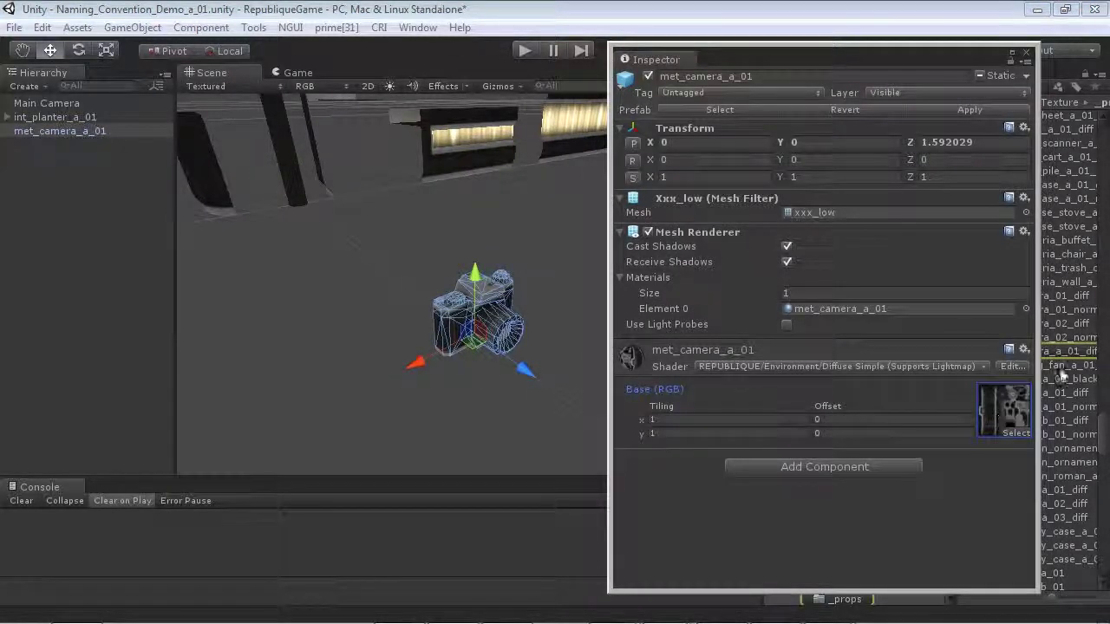
{"action": "left_click", "coordinate": [1074, 356]}
{"action": "left_click", "coordinate": [835, 418]}
{"action": "left_click", "coordinate": [815, 456]}
{"action": "scroll", "coordinate": [1023, 430], "scroll_direction": "down", "scroll_amount": 2}
{"action": "left_click", "coordinate": [997, 419]}
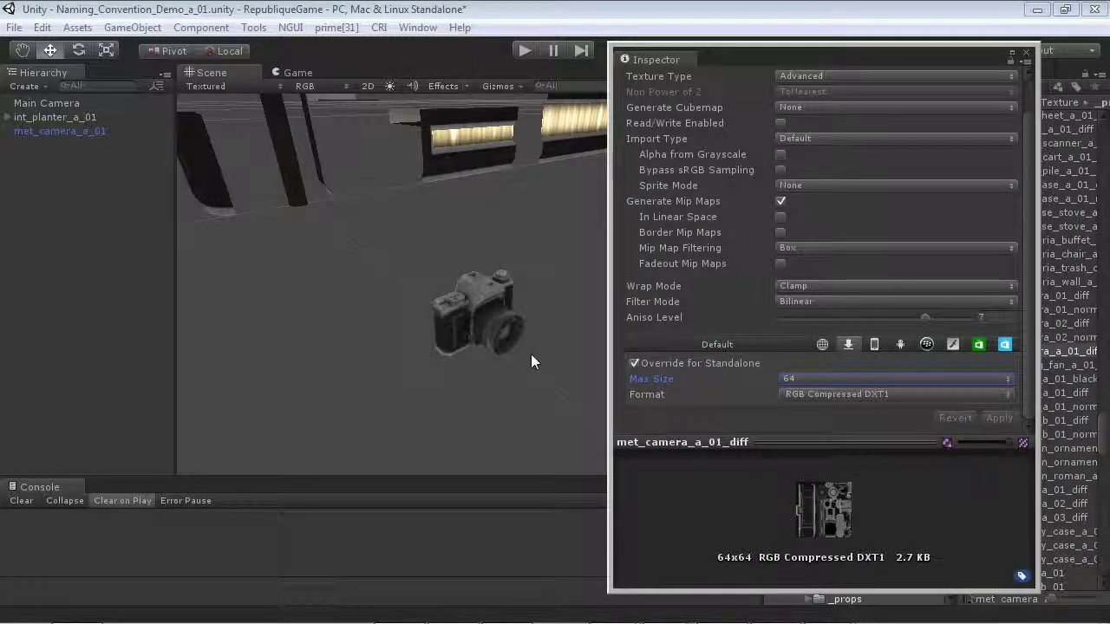
{"action": "right_click_drag", "start_coordinate": [530, 354], "coordinate": [369, 352], "text": "alt"}
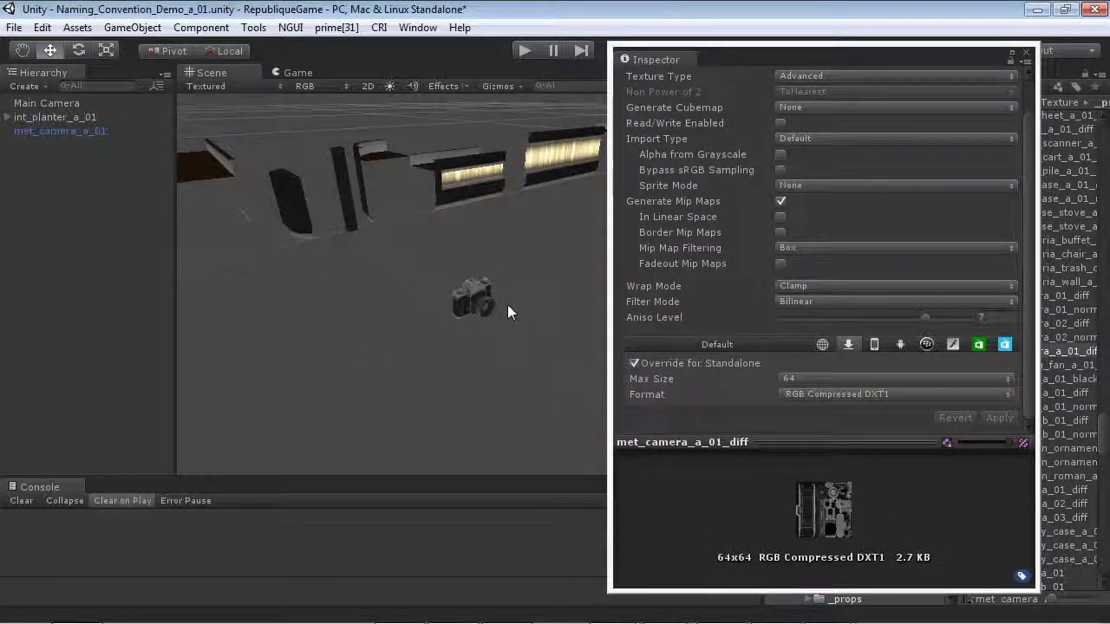